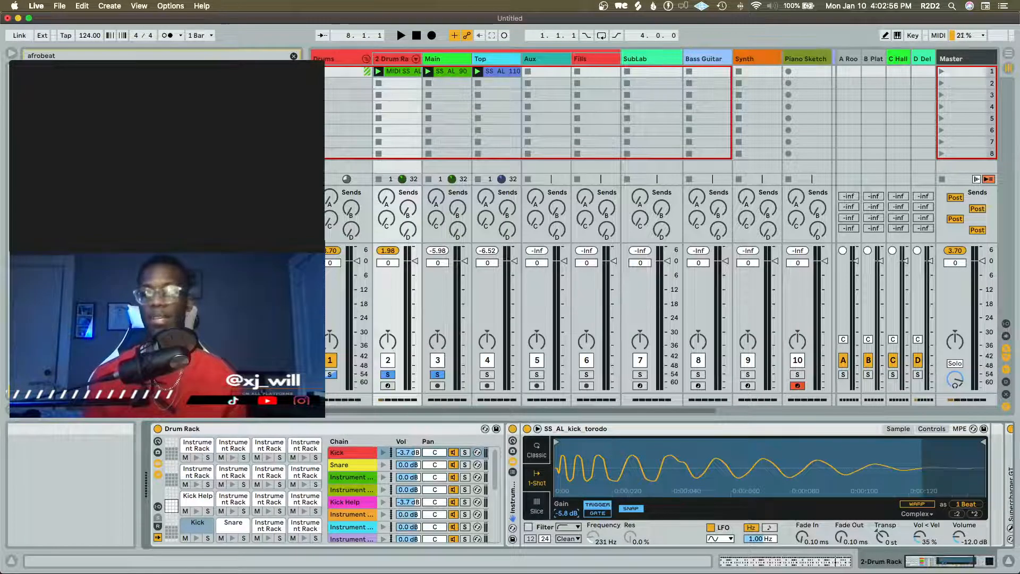
# Play back the current drum clips and slightly widen the browser beside the tracks
pyautogui.click(401, 35)
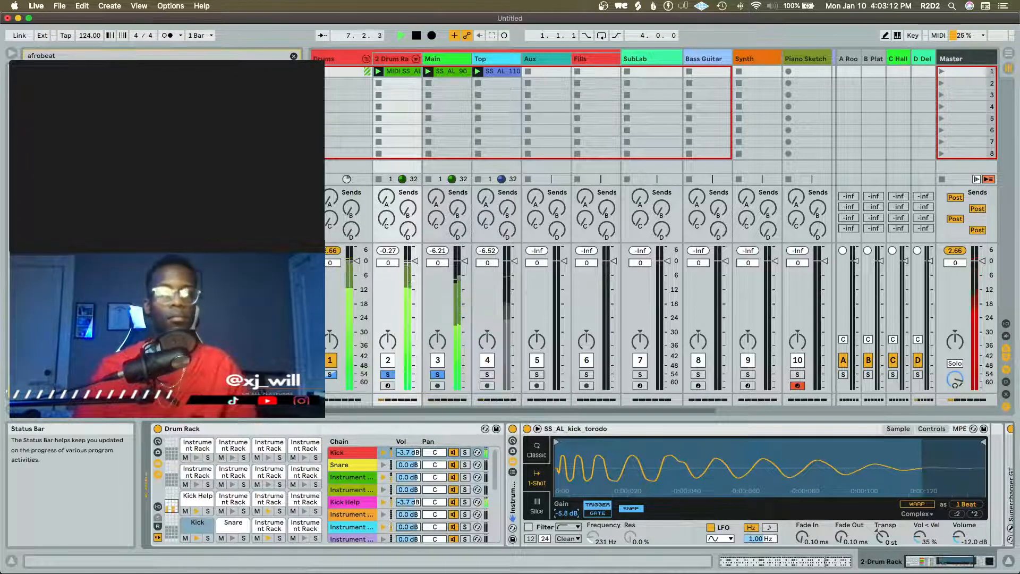
pyautogui.moveTo(307, 71); pyautogui.dragTo(333, 71)
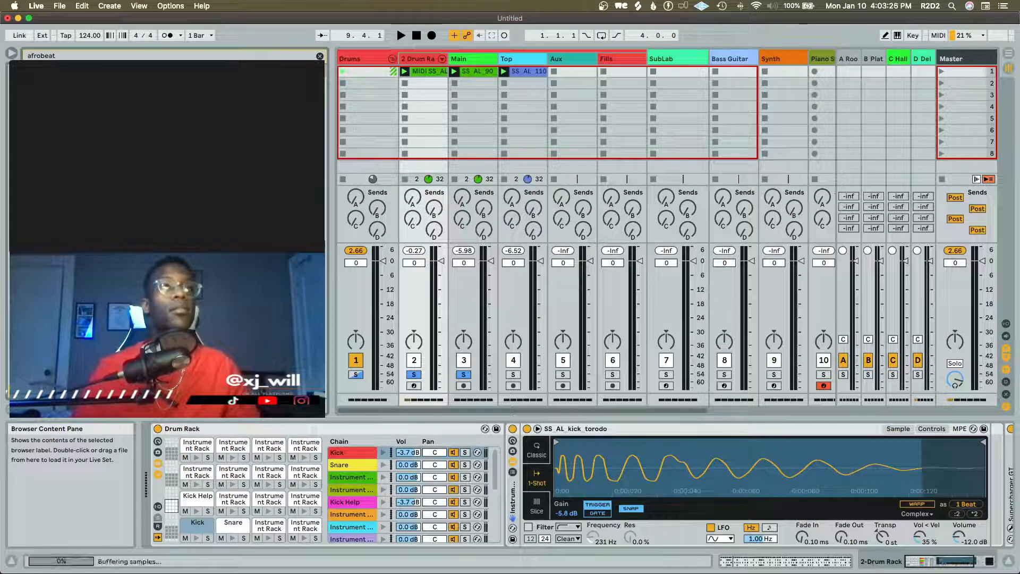
pyautogui.press('space')
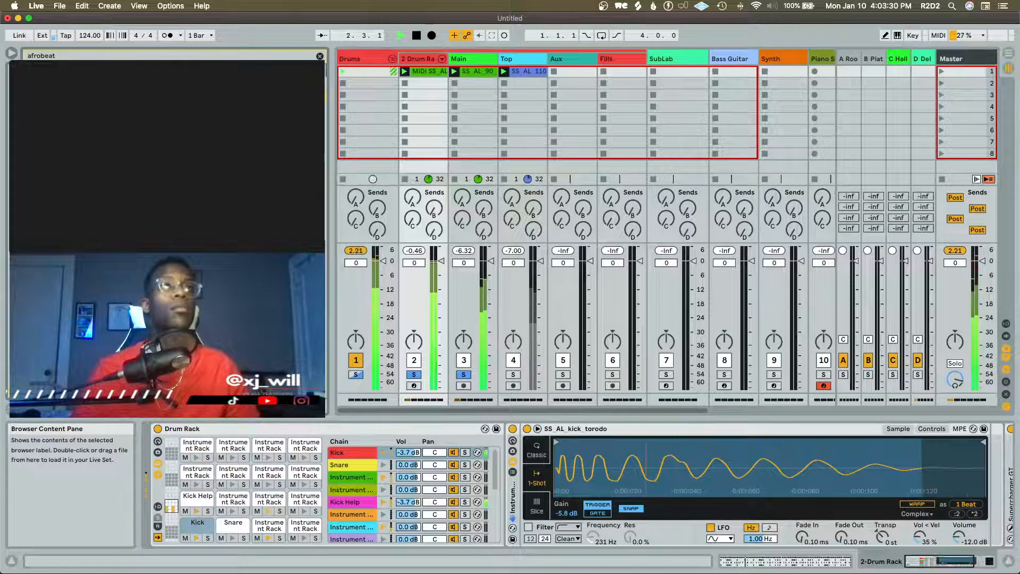
pyautogui.press('space')
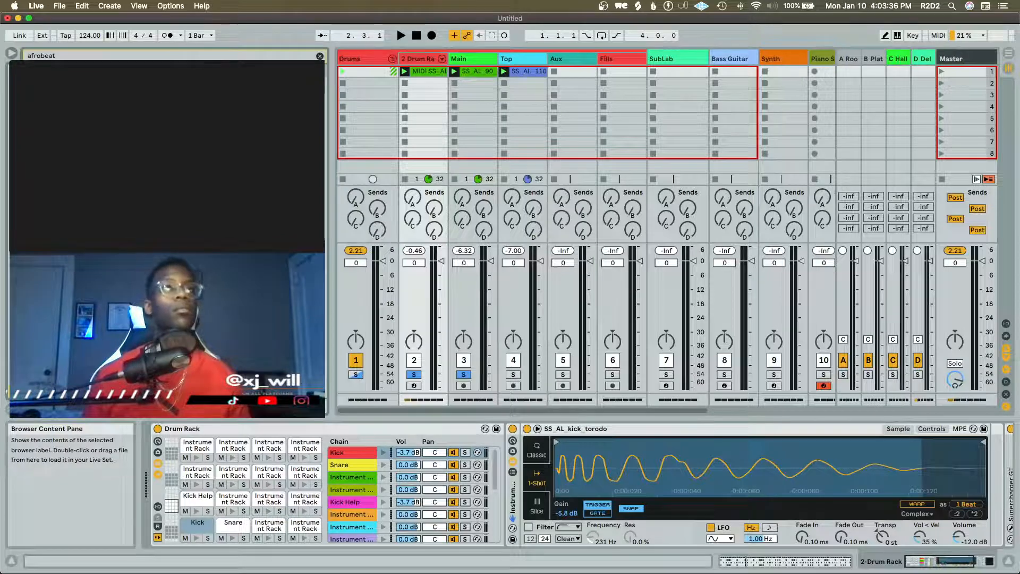
# Place the SS_AL_90 loop in the first slot of the Aux track and launch it
pyautogui.moveTo(212, 138); pyautogui.dragTo(572, 71)
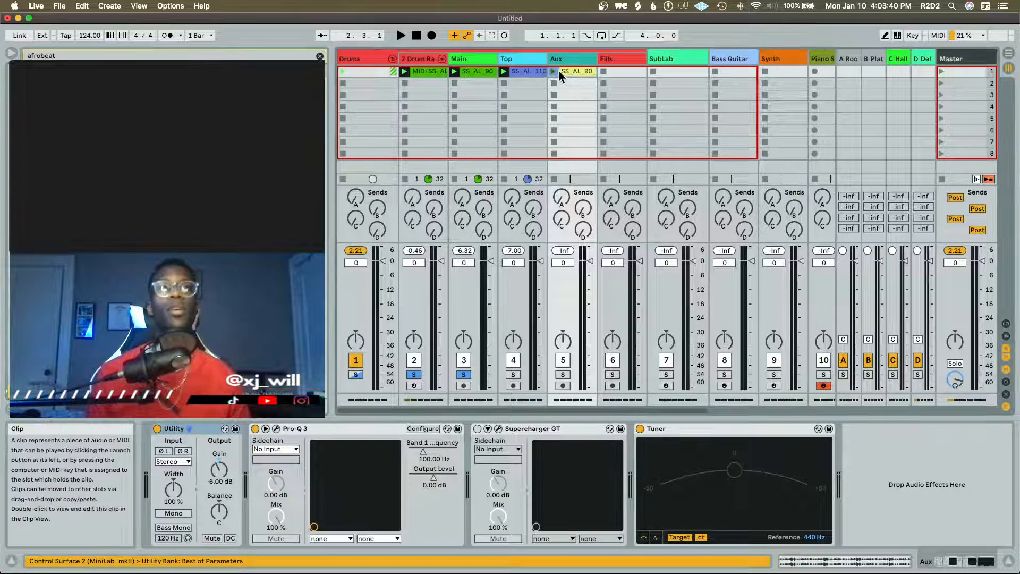
pyautogui.click(553, 70)
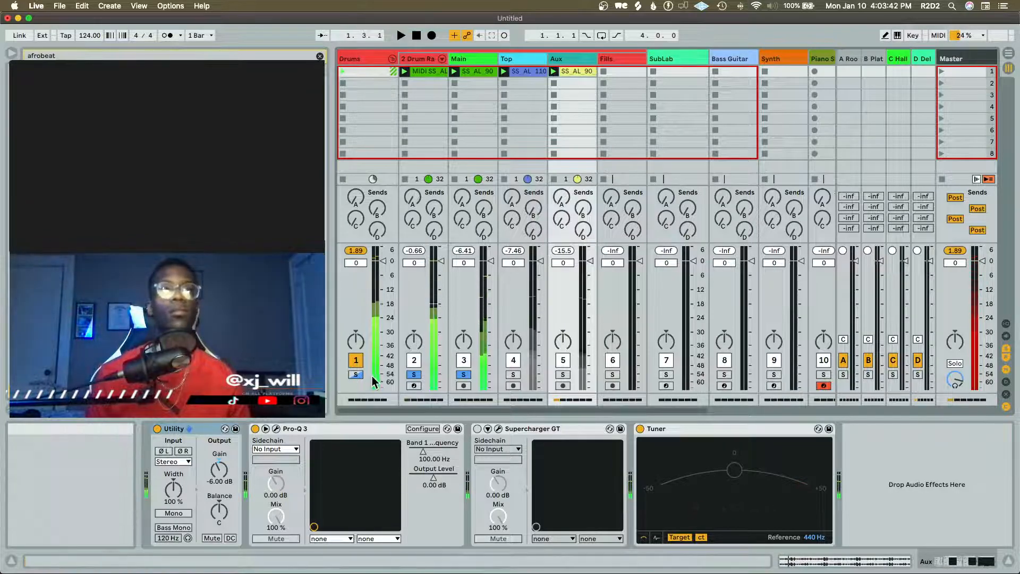
# Solo only the Drums group, clearing the solos on its Drum Rack and Main tracks, and listen to the combined loops
pyautogui.click(356, 375)
pyautogui.click(414, 375)
pyautogui.click(464, 375)
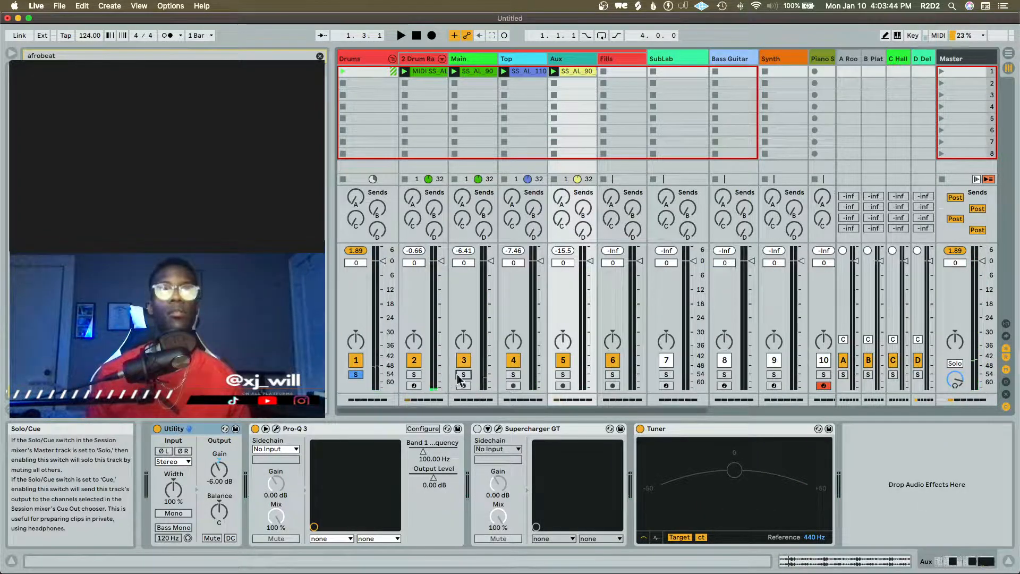
pyautogui.press('space')
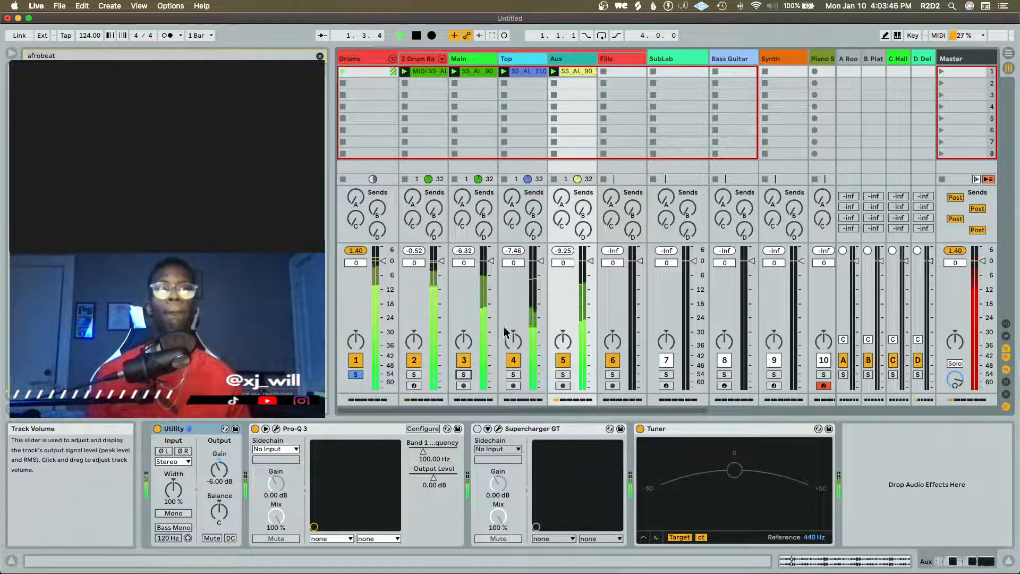
pyautogui.hscroll(5, 534, 295)
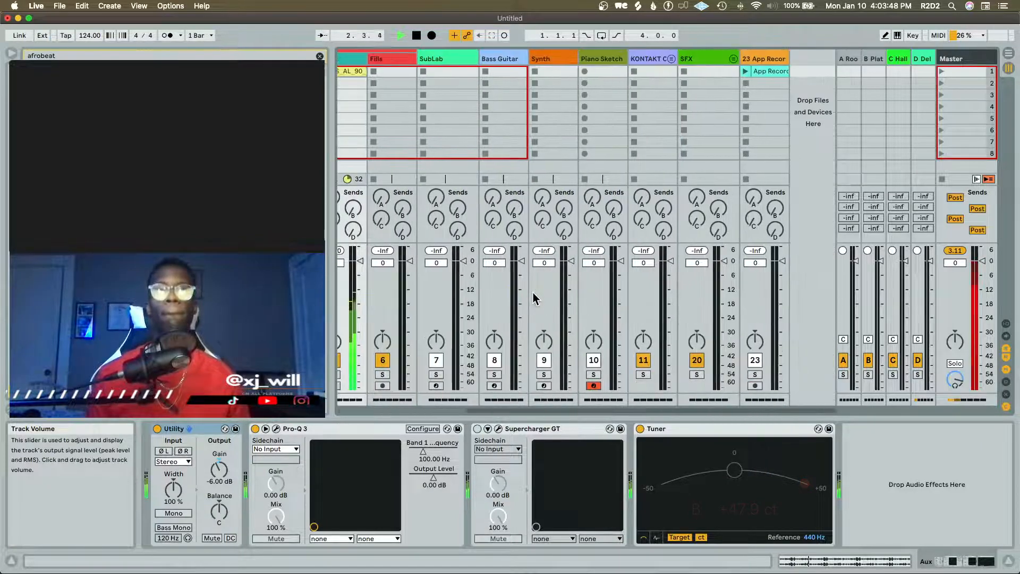
pyautogui.hscroll(-5, 534, 300)
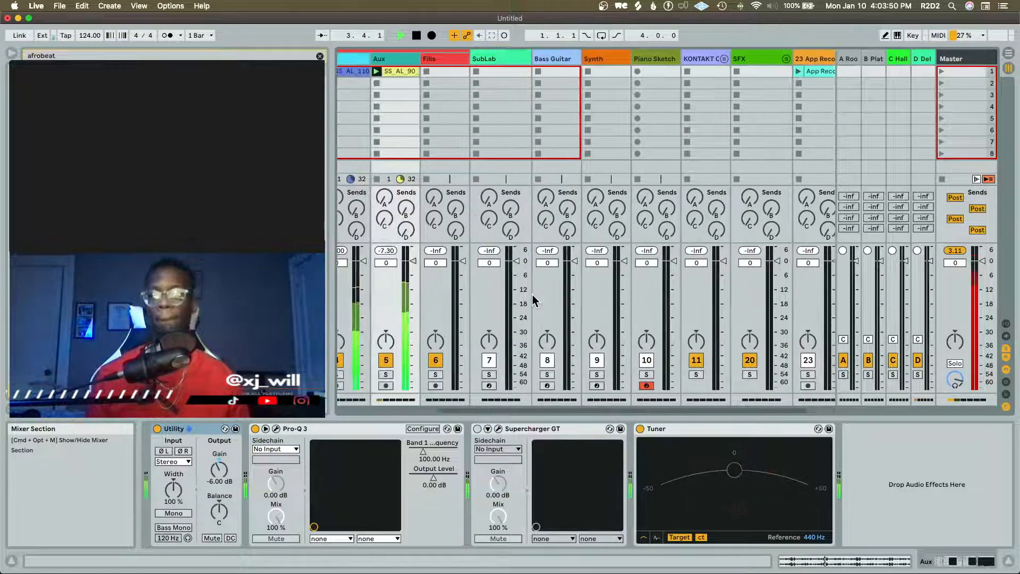
pyautogui.hscroll(-2, 534, 300)
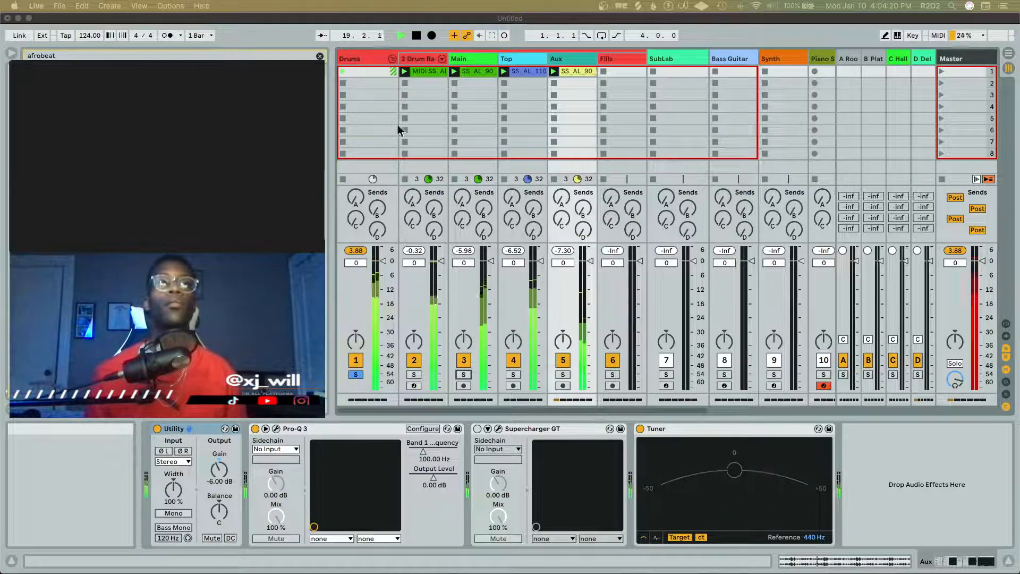
pyautogui.click(431, 20)
pyautogui.press('space')
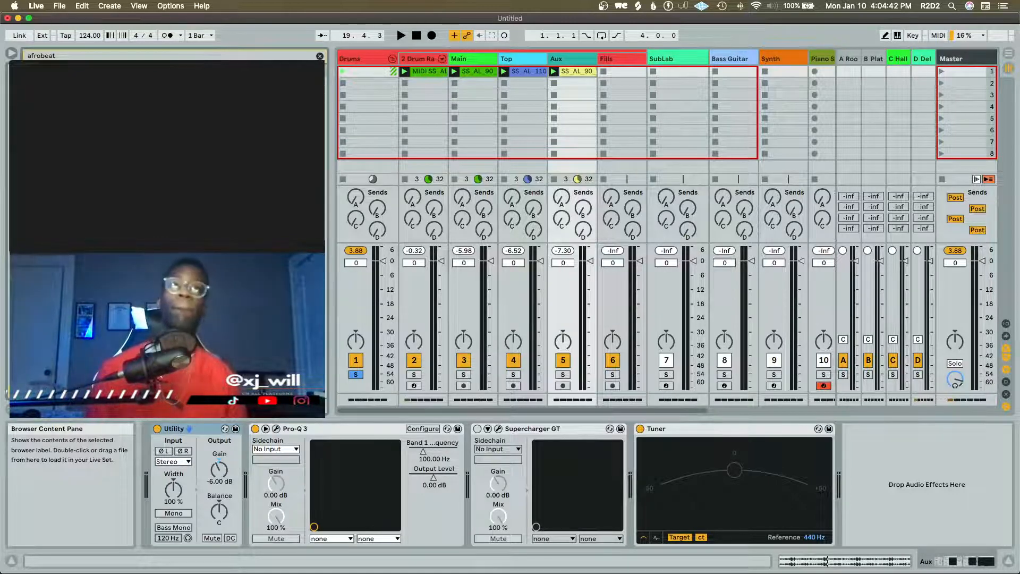
# Insert an audio track after Aux, place the SS_AL_98 percussion loop in its first slot and launch it
pyautogui.press('space')
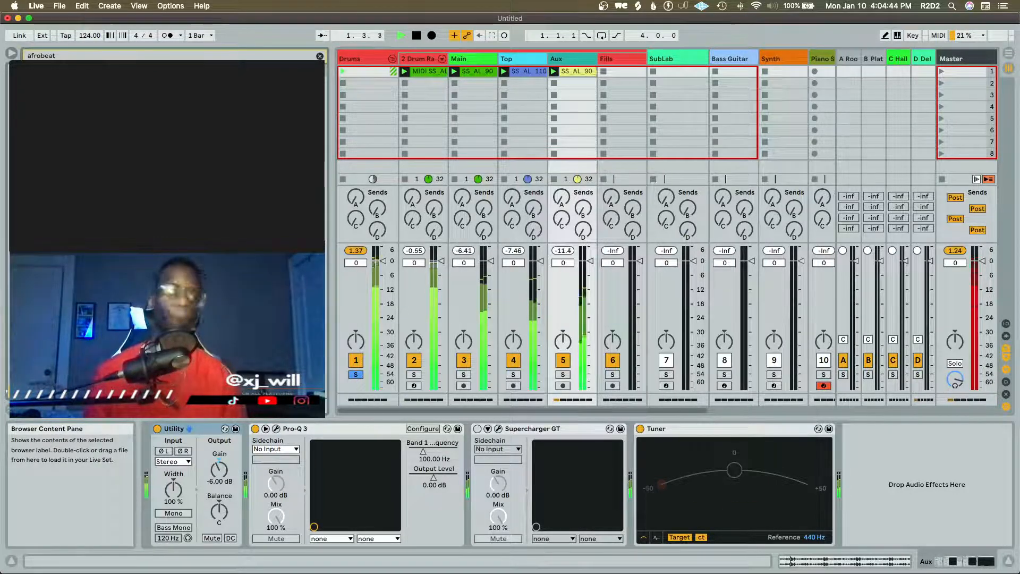
pyautogui.press('super+t')
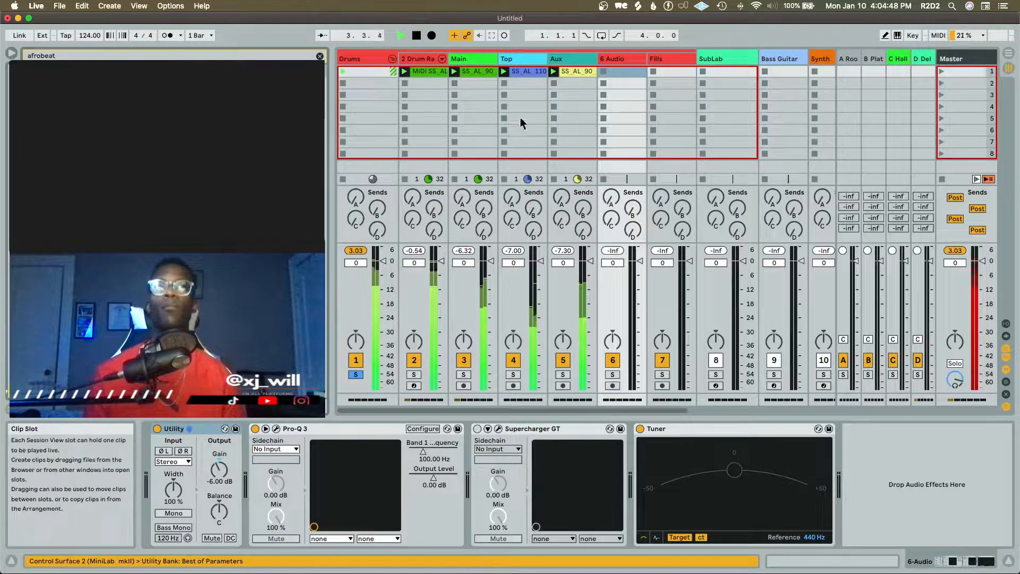
pyautogui.press('space')
pyautogui.moveTo(622, 77); pyautogui.dragTo(621, 75)
pyautogui.click(602, 72)
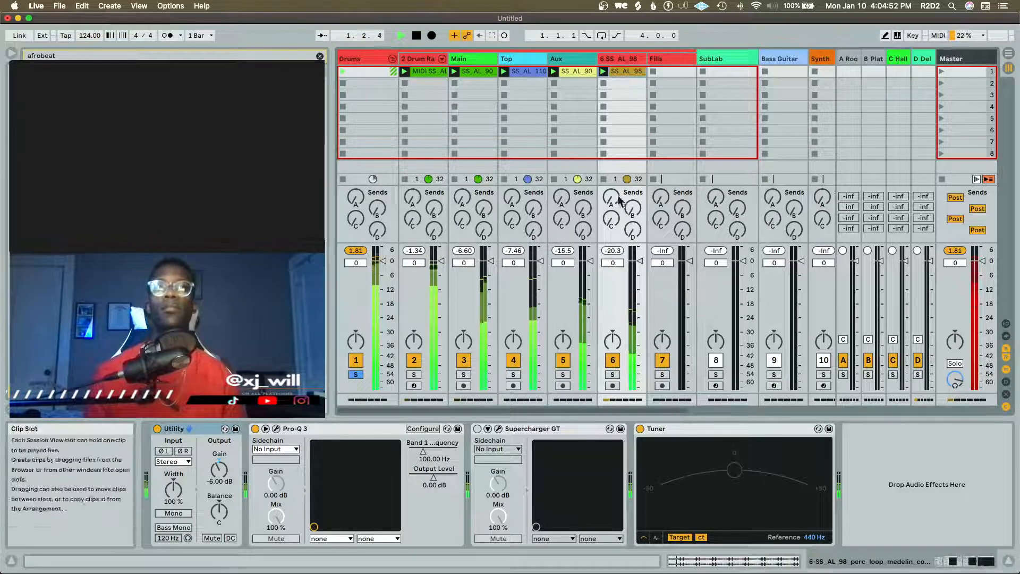
# Mute the Top and Aux tracks
pyautogui.click(513, 360)
pyautogui.click(564, 361)
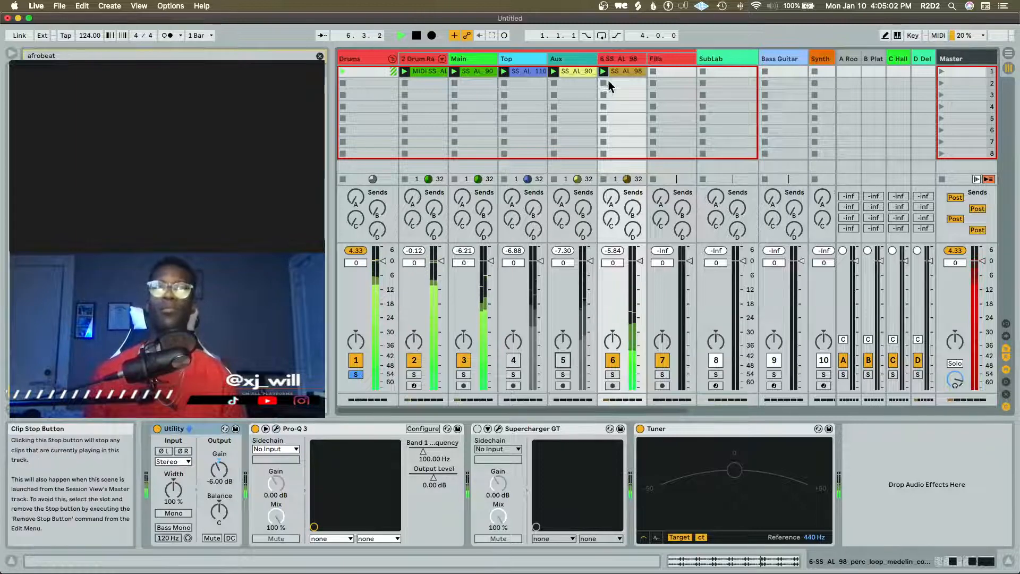
# Move the SS_AL_98 clip to the second slot of the Aux track and delete the emptied audio track
pyautogui.moveTo(622, 69); pyautogui.dragTo(557, 81)
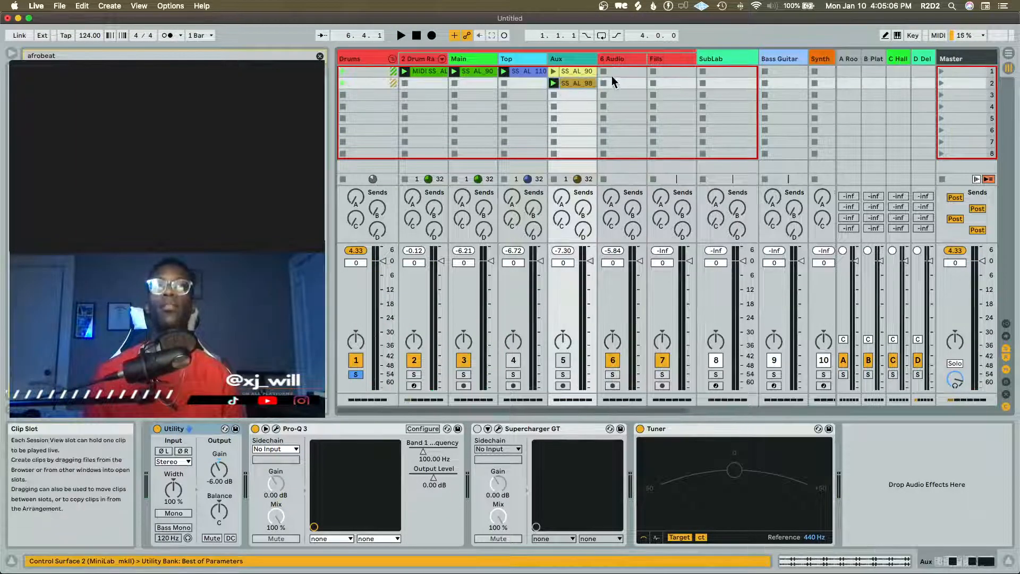
pyautogui.click(609, 60)
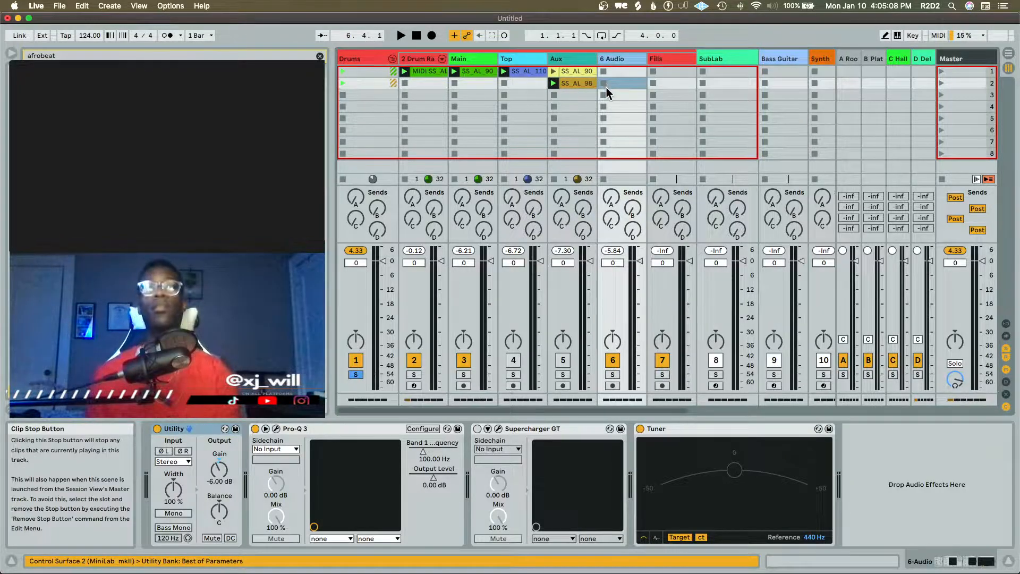
pyautogui.press('Delete')
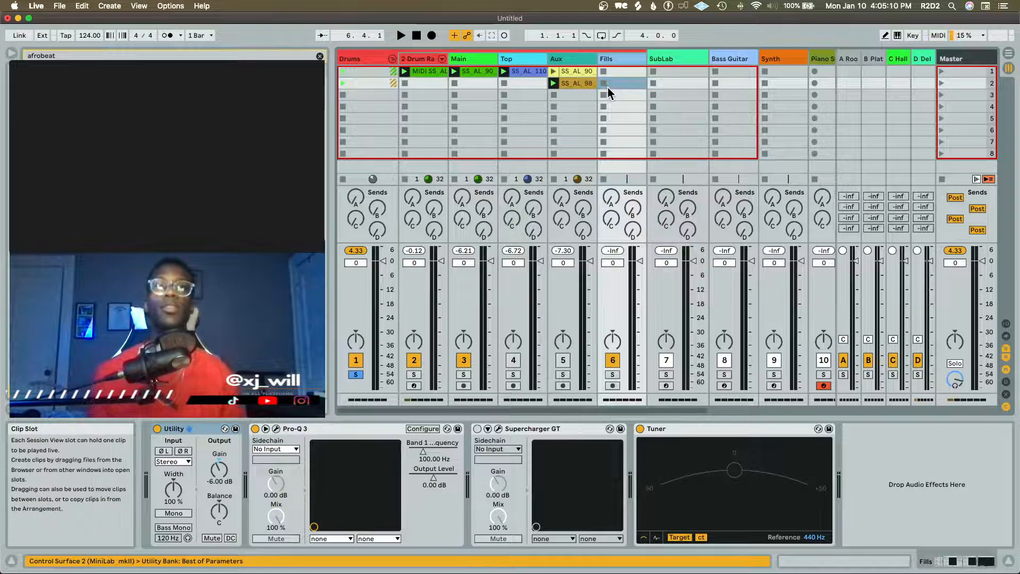
# Unmute the Top and Aux tracks during playback and fold the Drums group
pyautogui.press('space')
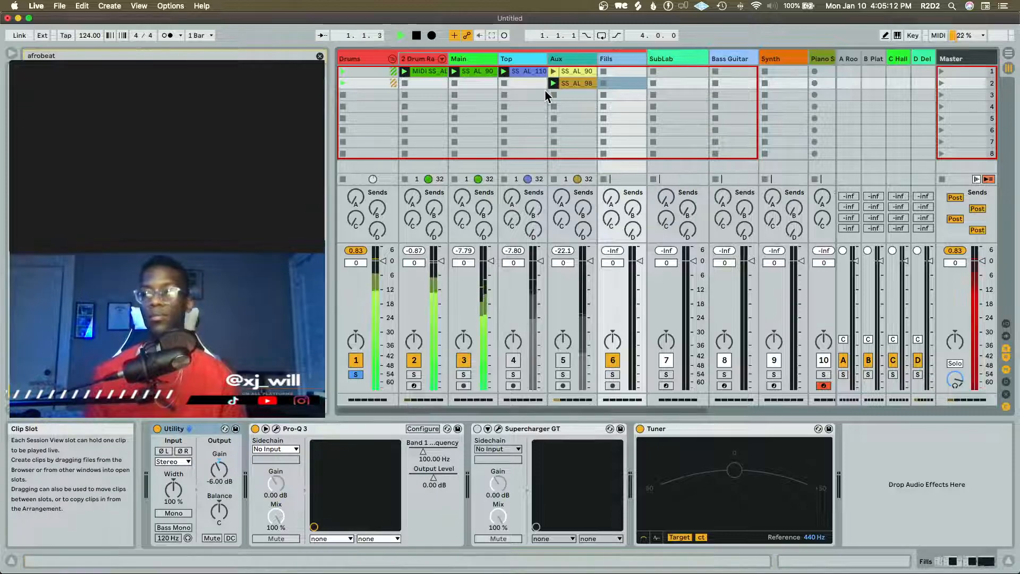
pyautogui.click(515, 362)
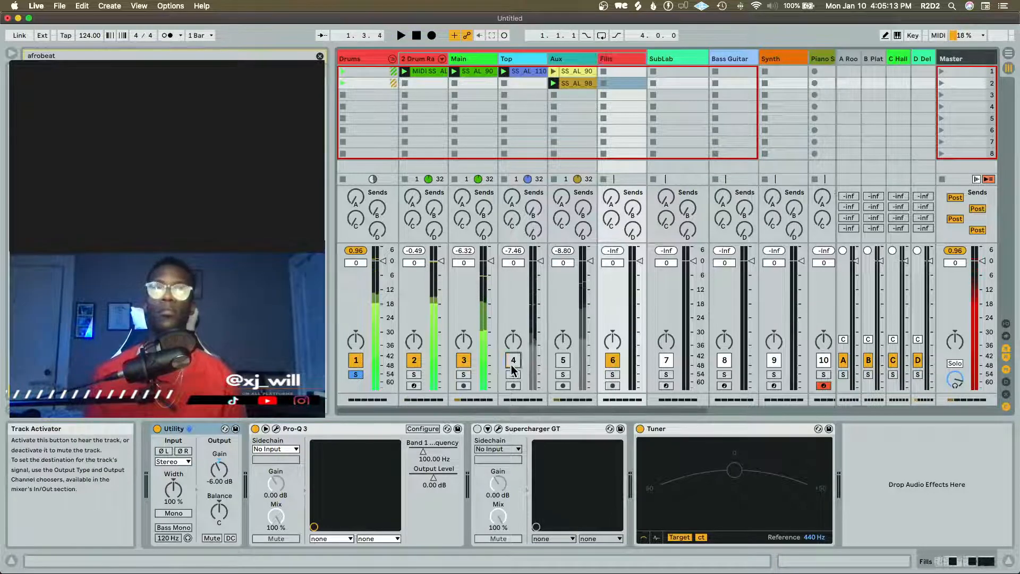
pyautogui.click(562, 360)
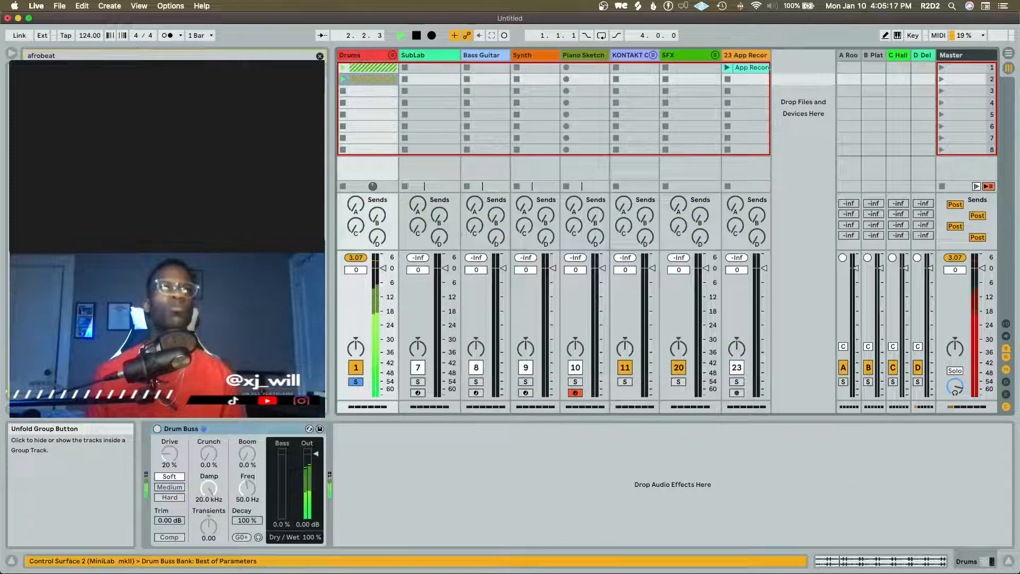
pyautogui.click(392, 59)
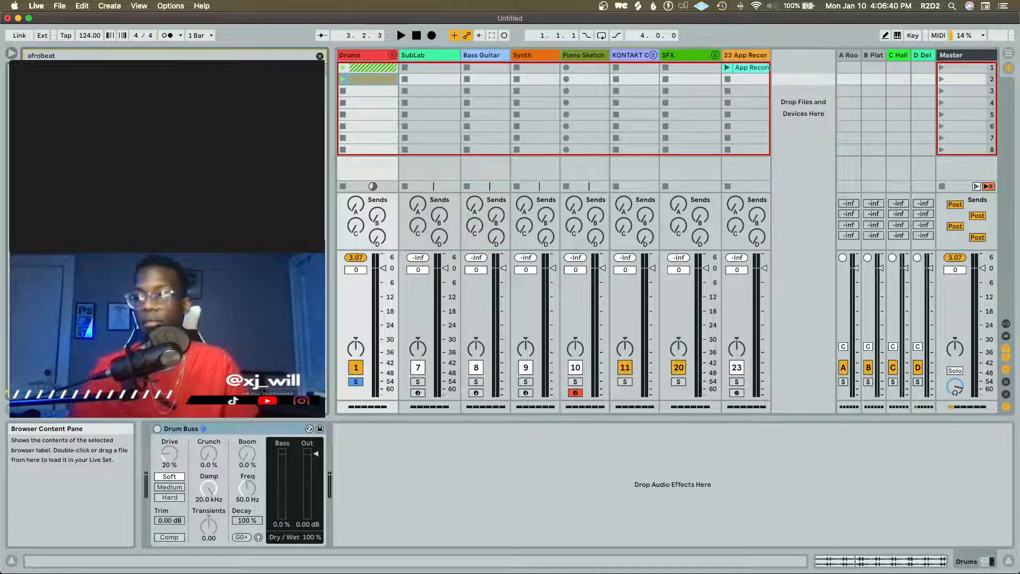
# Play the full drum pattern several times to audition how it sounds
pyautogui.press('space')
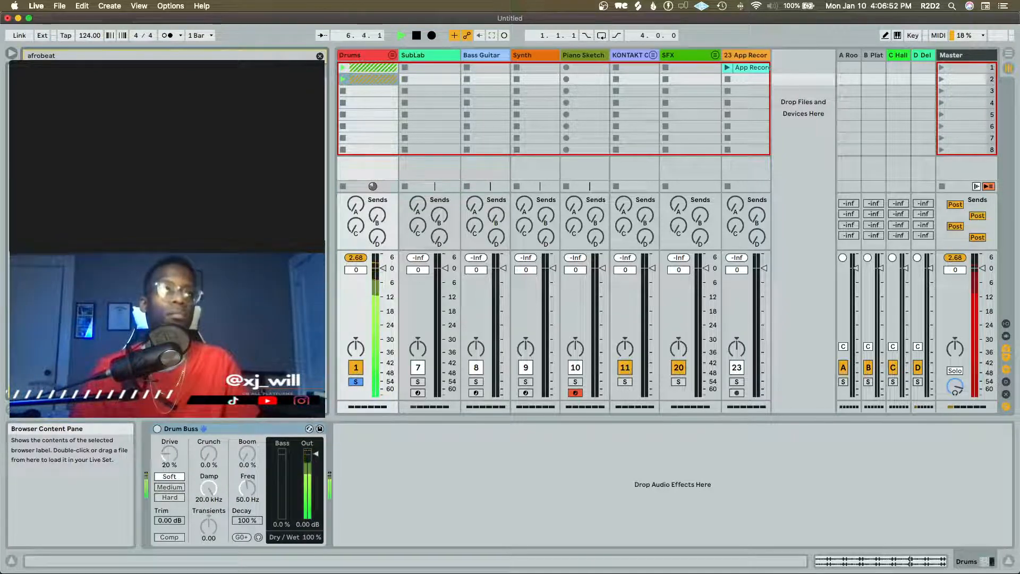
pyautogui.press('space')
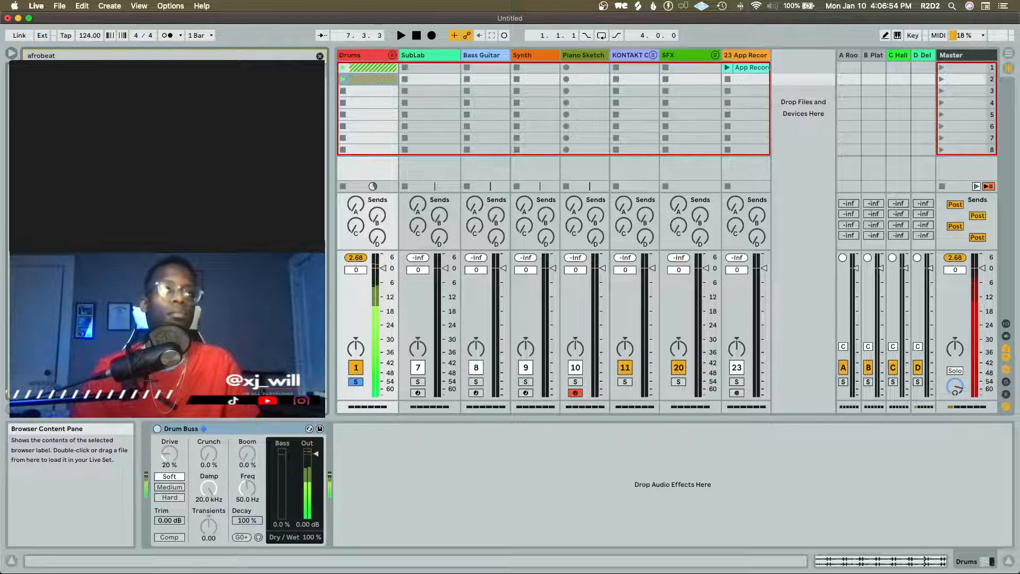
pyautogui.press('space')
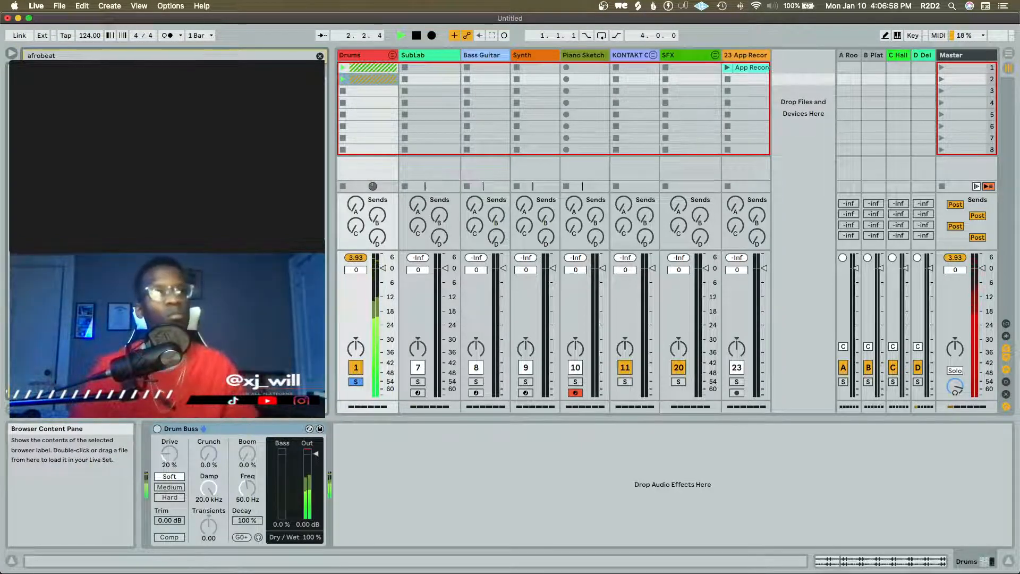
pyautogui.press('space')
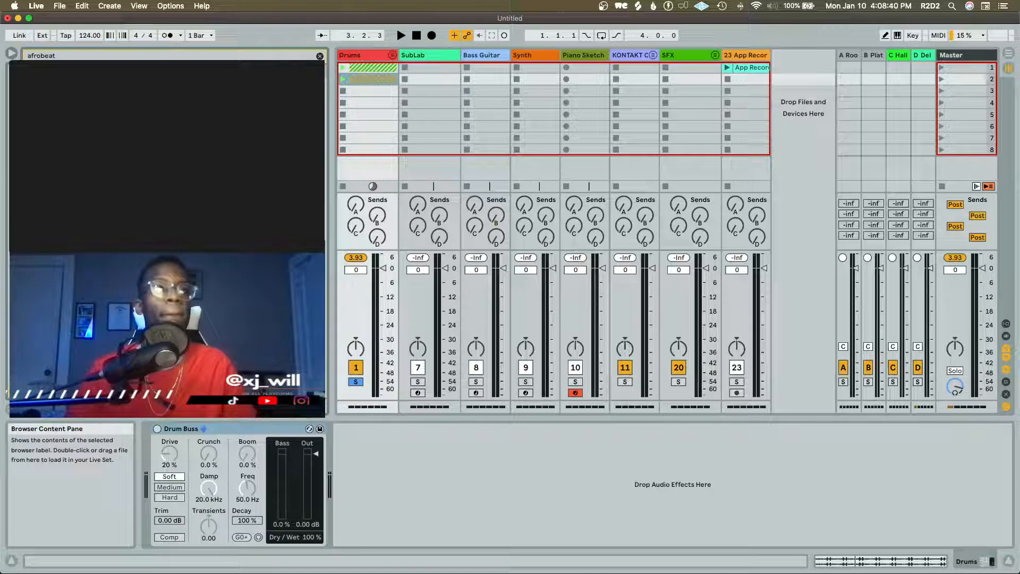
pyautogui.press('space')
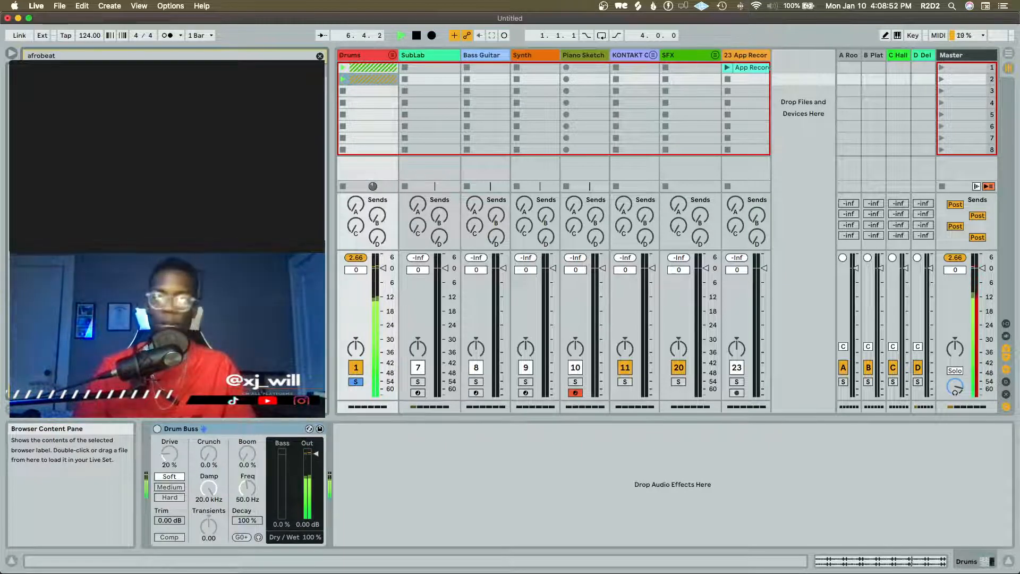
pyautogui.press('space')
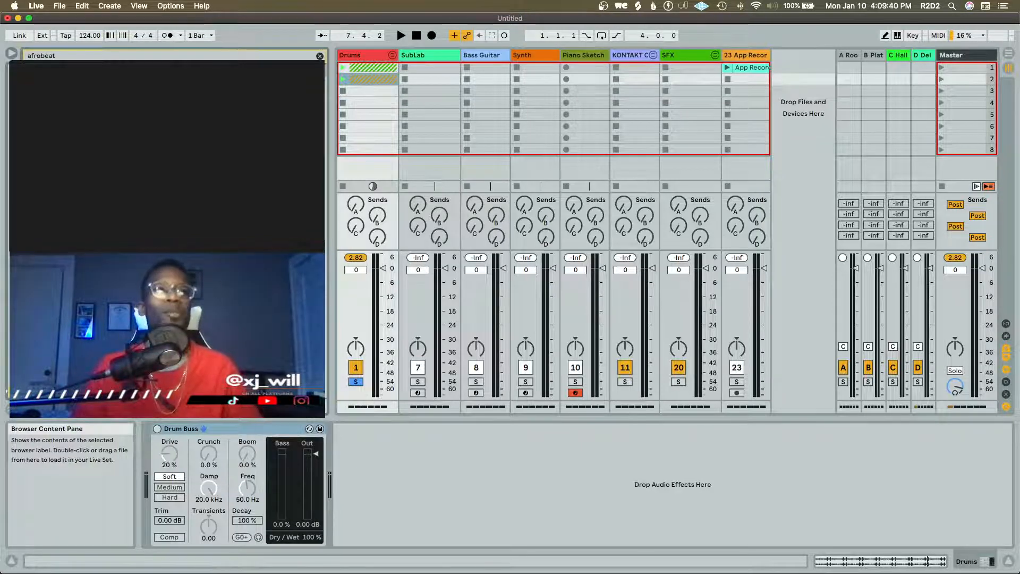
pyautogui.press('space')
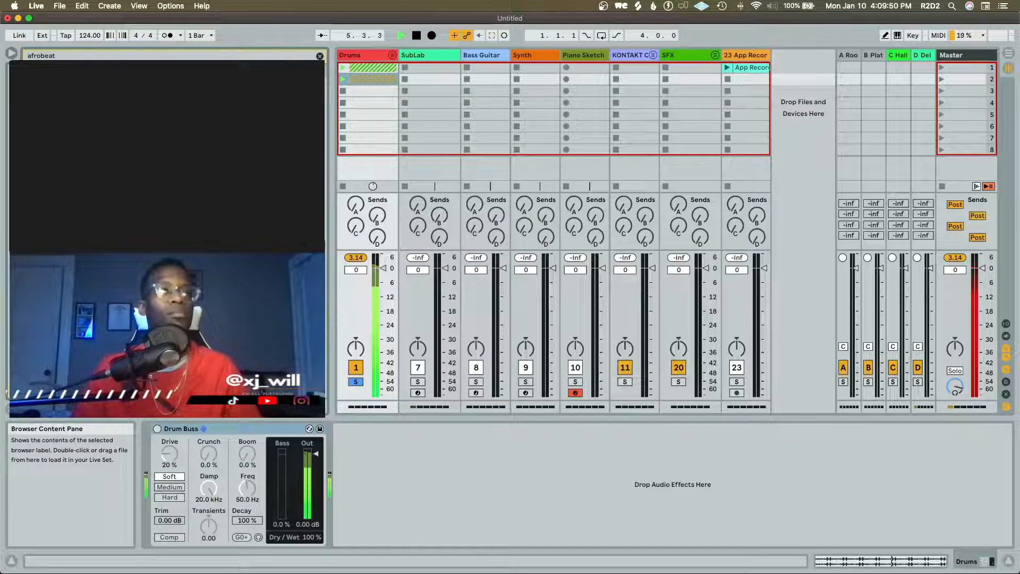
pyautogui.press('space')
# Load the OS_IV1_99 Dm Party Started plucked guitar loop on a new track, solo it instead of Drums, and launch it
pyautogui.moveTo(186, 186); pyautogui.dragTo(776, 67)
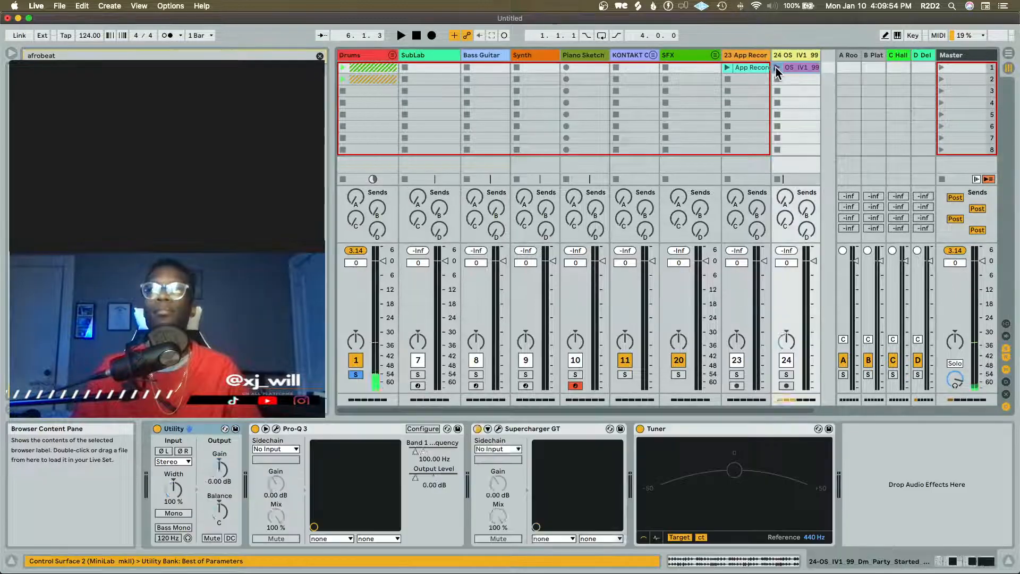
pyautogui.click(787, 374)
pyautogui.click(356, 375)
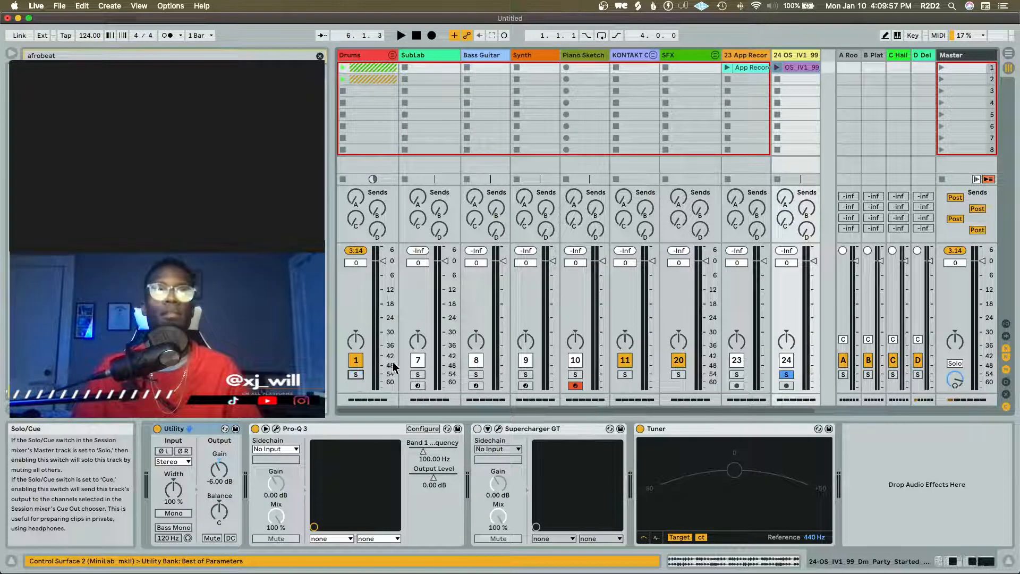
pyautogui.click(776, 67)
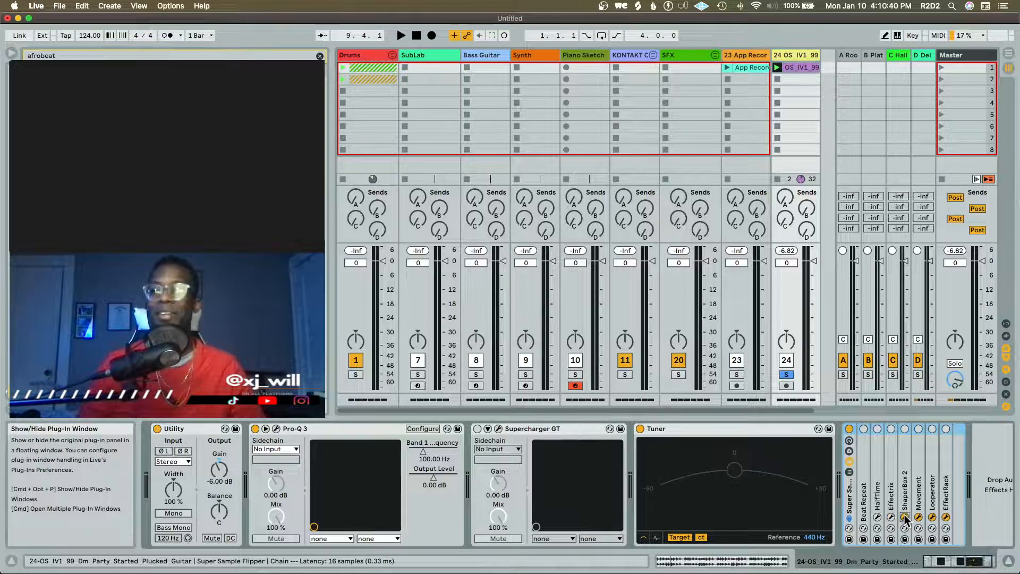
# Close the EffectRack window in the guitar track's Super Sample Flipper rack and switch on its Beat Repeat device
pyautogui.click(948, 518)
pyautogui.click(946, 518)
pyautogui.click(870, 442)
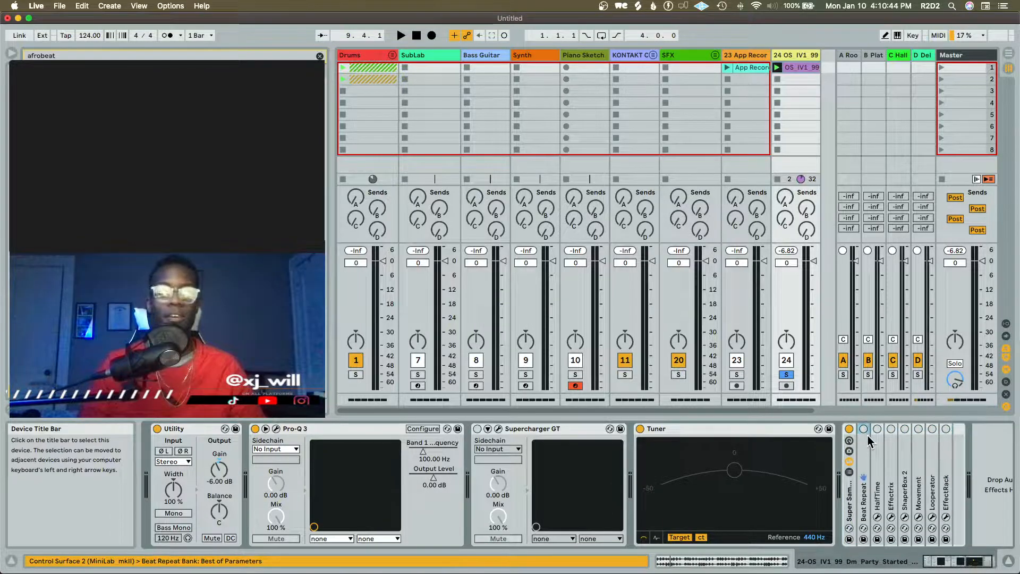
pyautogui.click(863, 429)
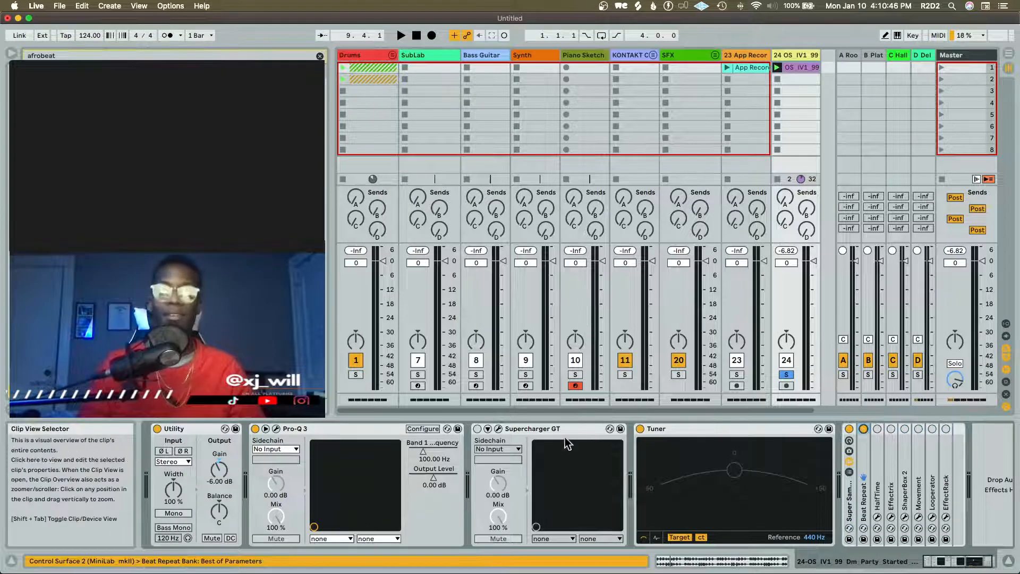
# Set Beat Repeat to Insert mode with a 1/6 grid on the guitar track, audition it, and fold the device
pyautogui.doubleClick(866, 457)
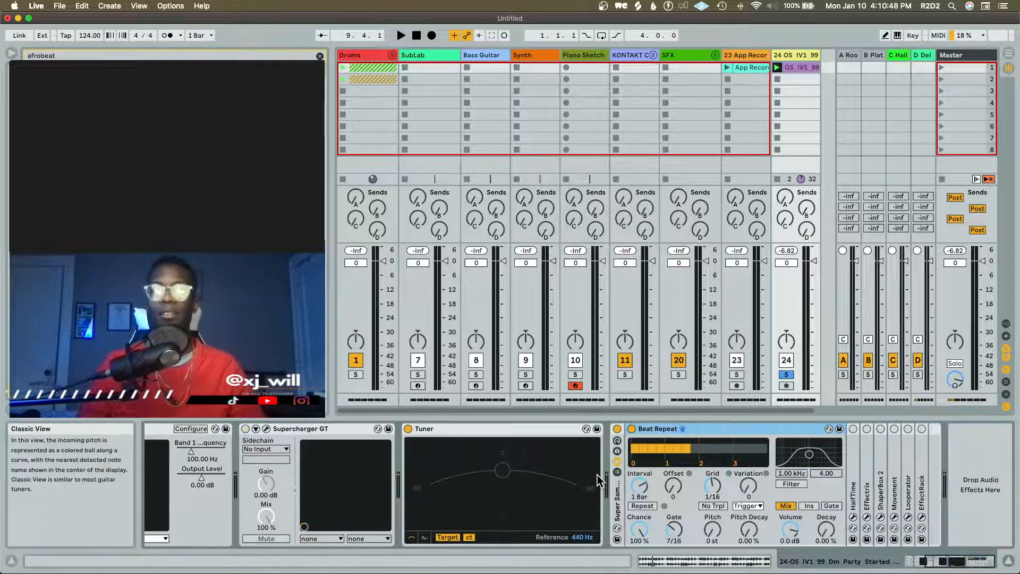
pyautogui.press('space')
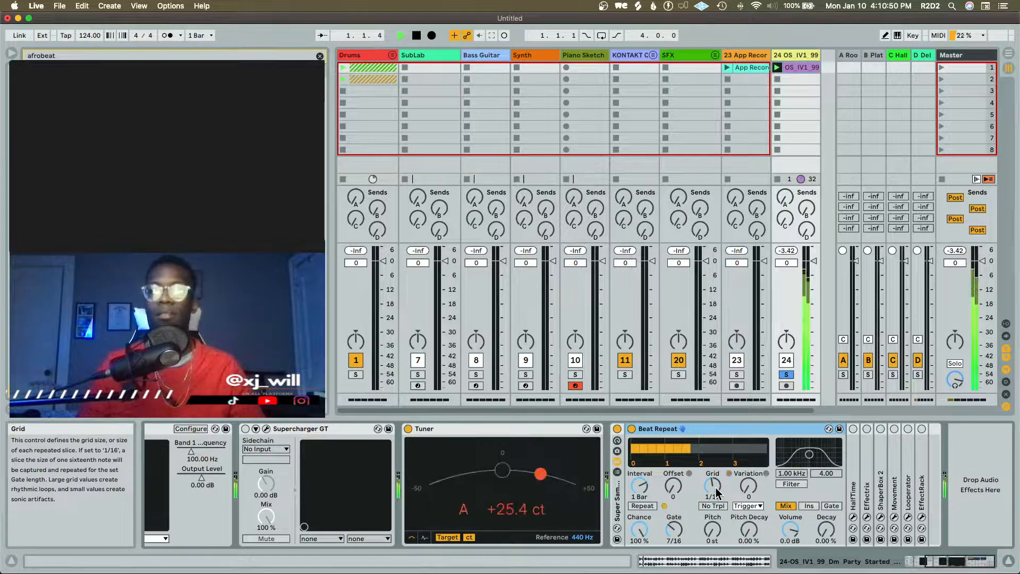
pyautogui.press('space')
pyautogui.click(808, 505)
pyautogui.press('space')
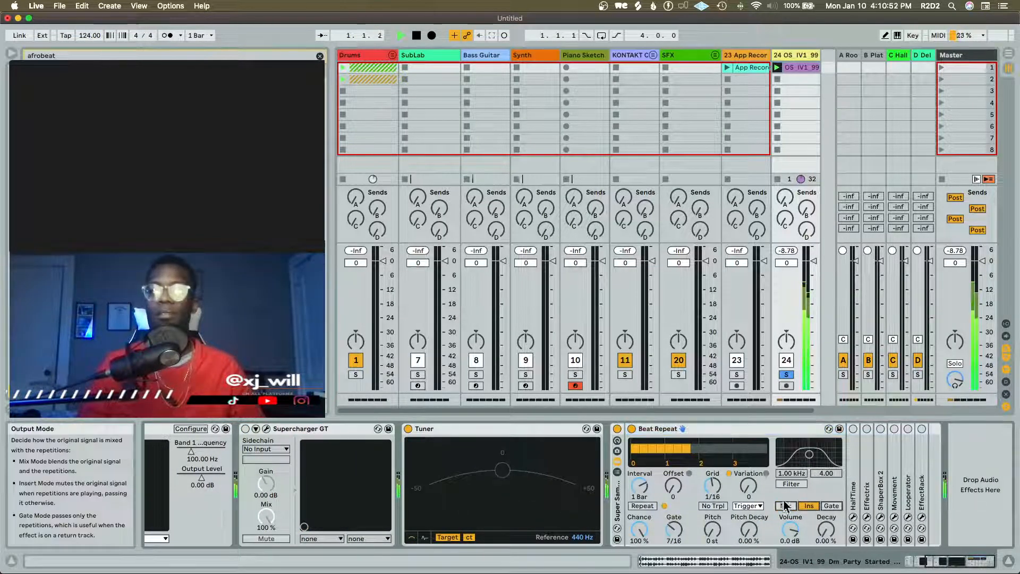
pyautogui.moveTo(713, 485); pyautogui.dragTo(712, 476)
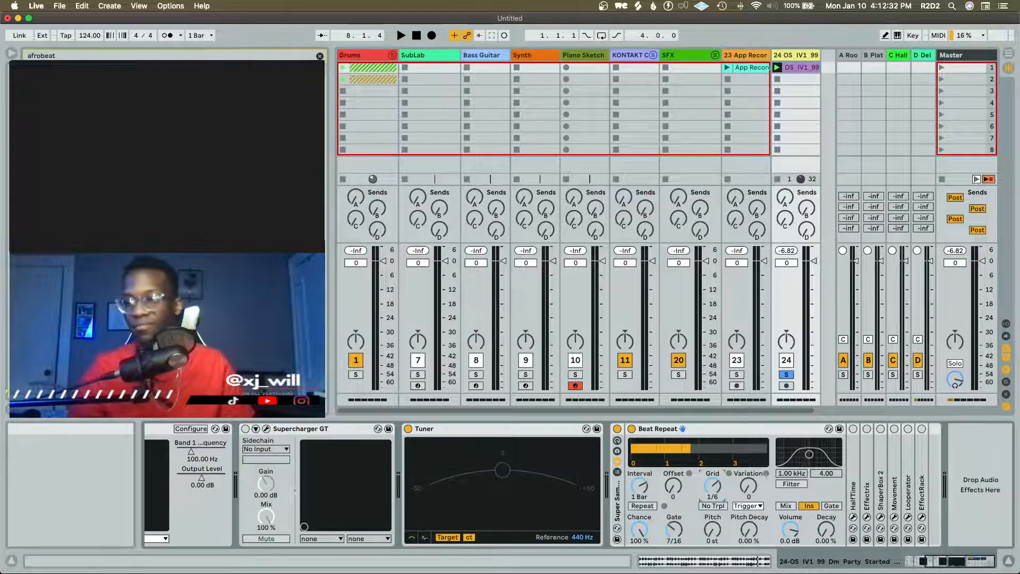
pyautogui.press('space')
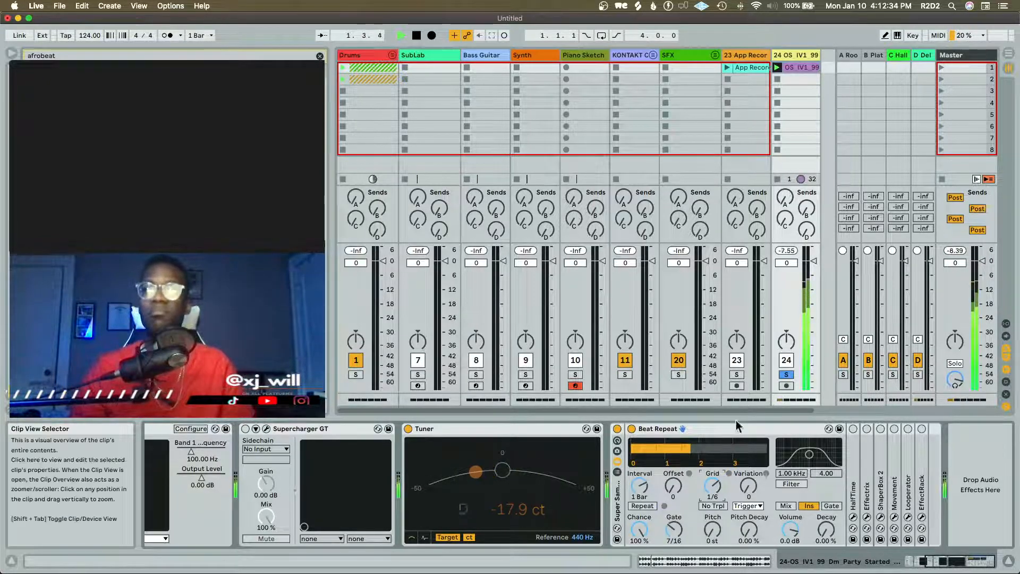
pyautogui.doubleClick(705, 431)
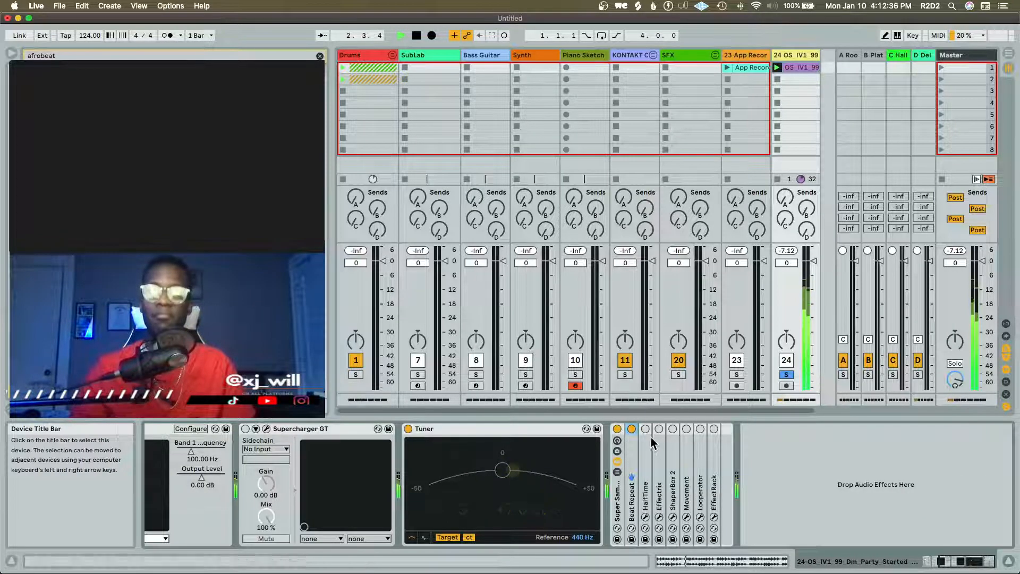
pyautogui.press('space')
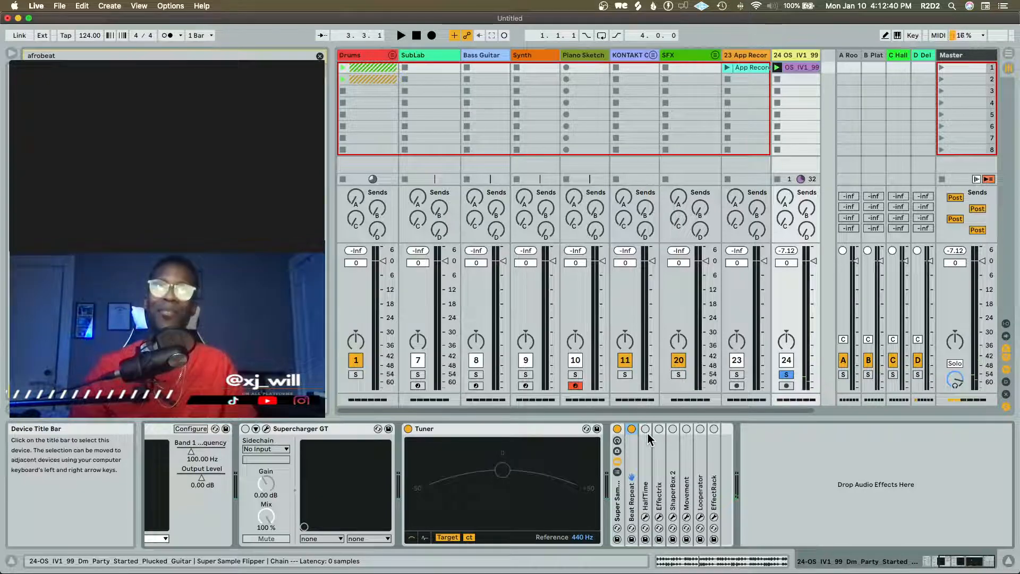
# Switch on Effectrix in the guitar track's rack, open its window, and audition the Atmolooper preset
pyautogui.click(658, 429)
pyautogui.press('space')
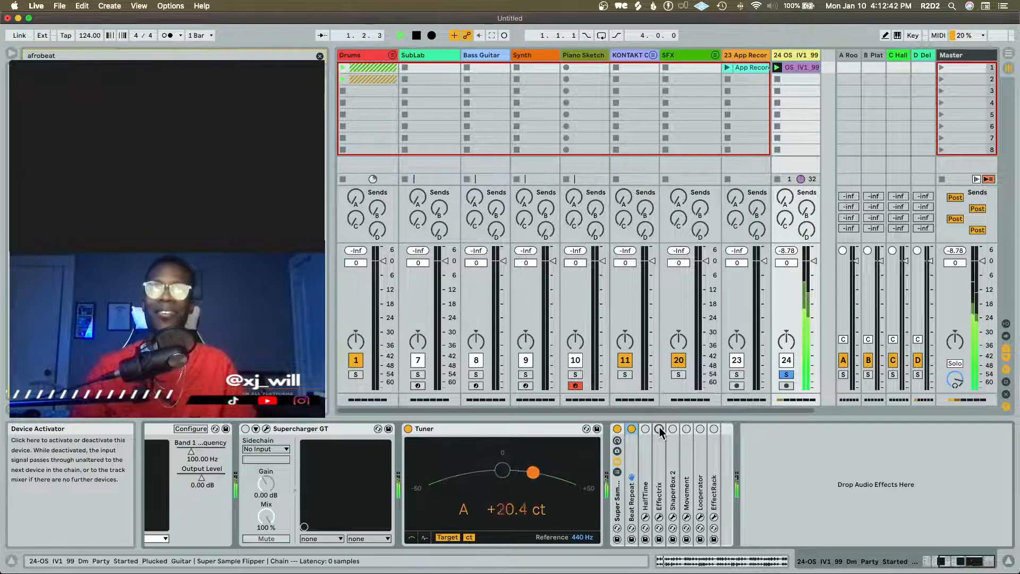
pyautogui.click(659, 516)
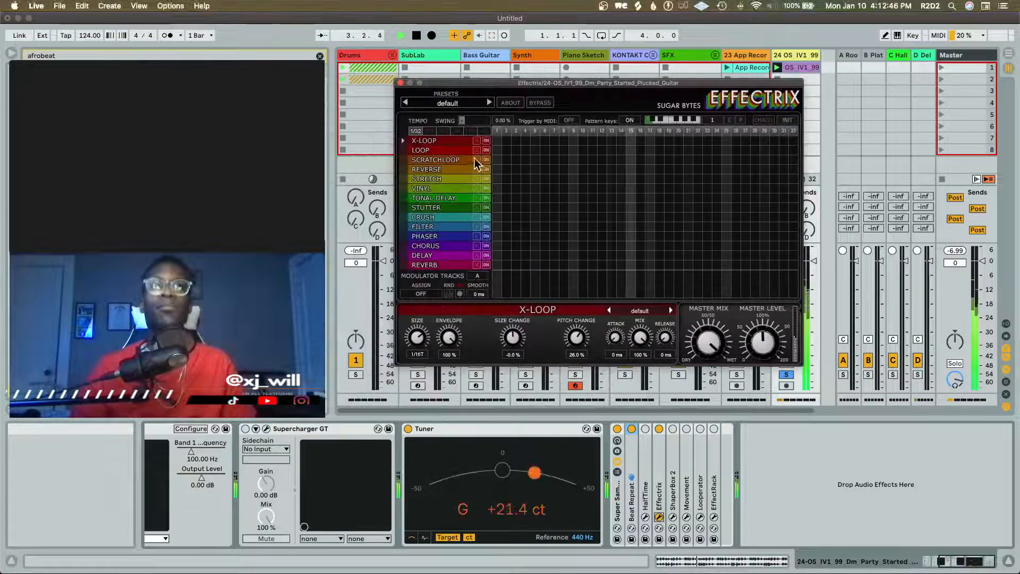
pyautogui.click(489, 102)
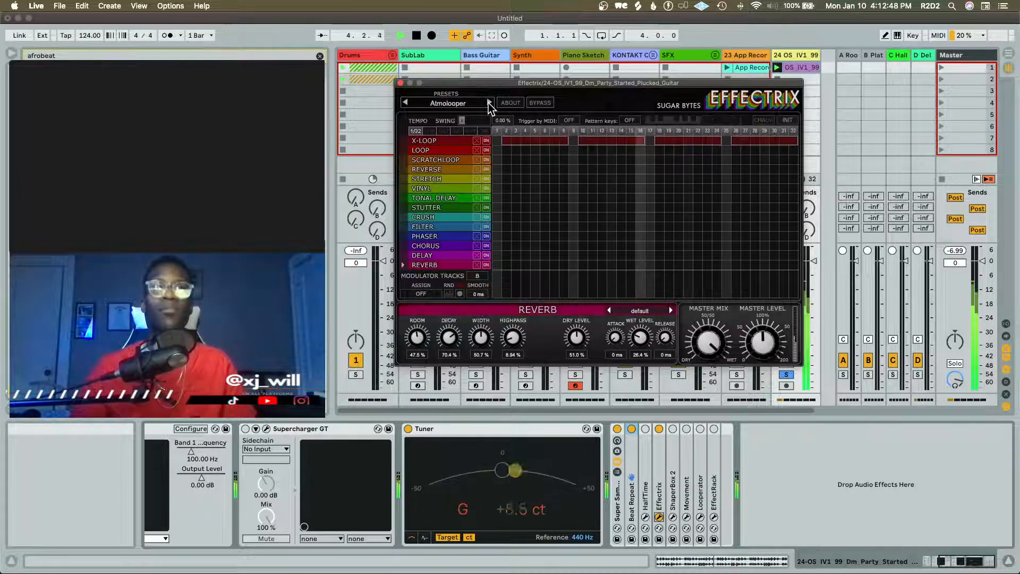
pyautogui.click(468, 104)
pyautogui.press('space')
pyautogui.click(451, 154)
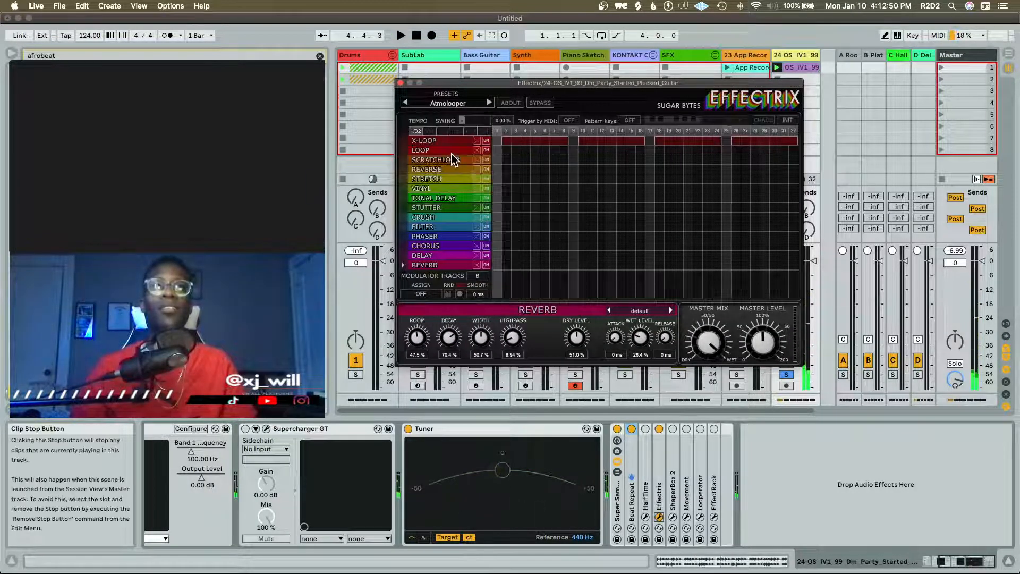
# Load the Ending Soon preset from Effectrix's Factory2 bank and audition onward through Frickelloop to Funny Relooper
pyautogui.click(456, 105)
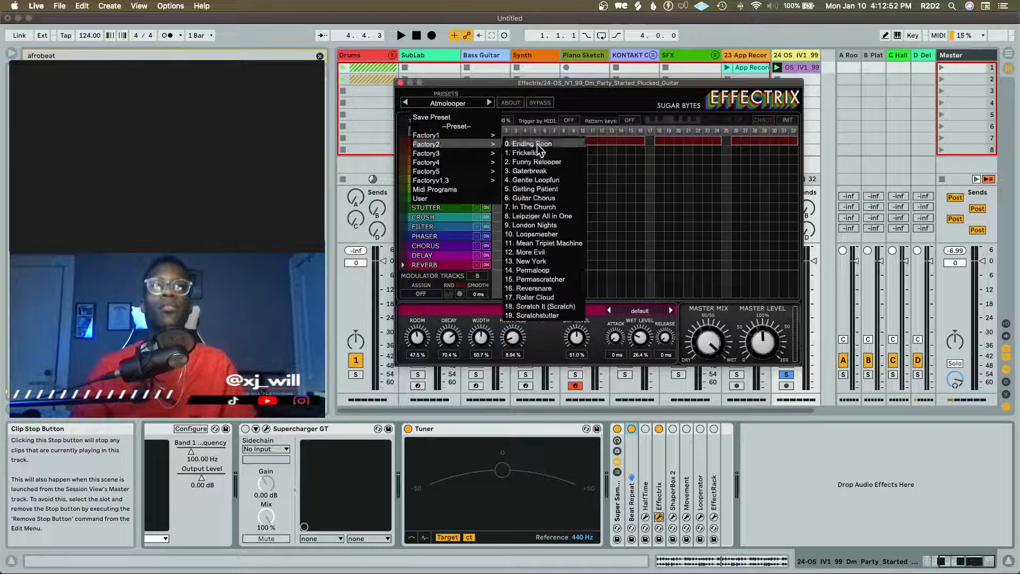
pyautogui.click(533, 143)
pyautogui.press('space')
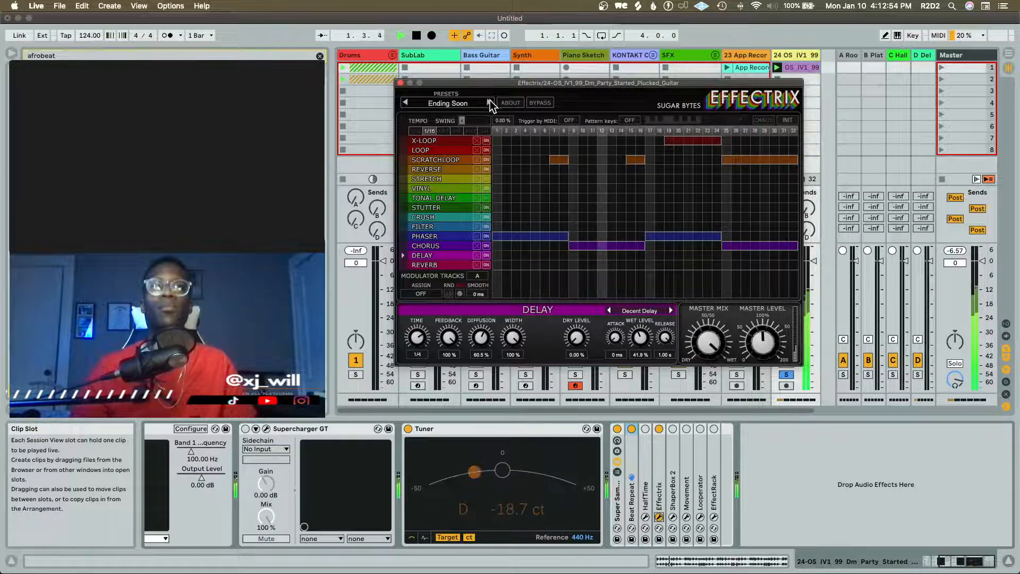
pyautogui.click(490, 102)
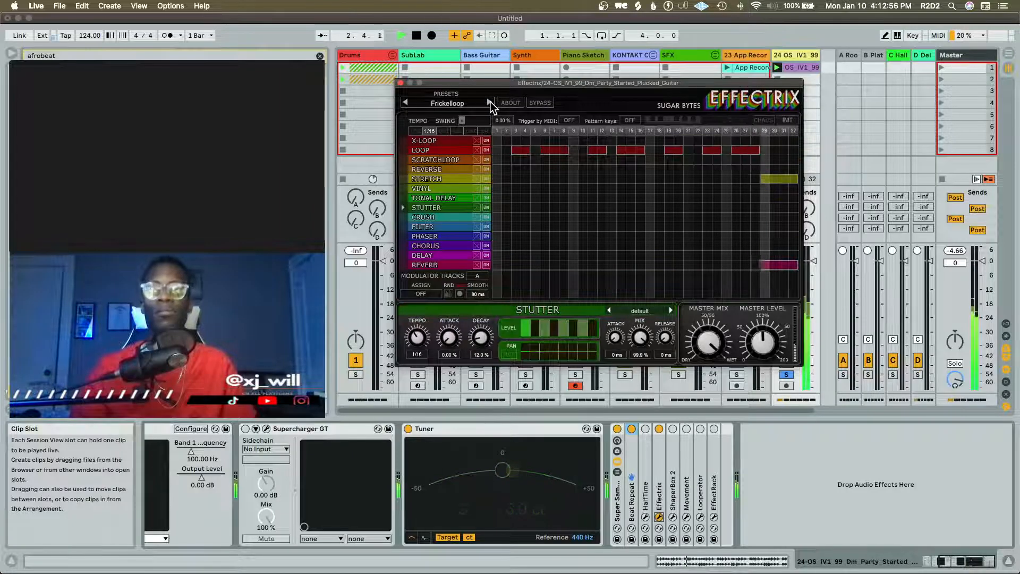
pyautogui.click(490, 102)
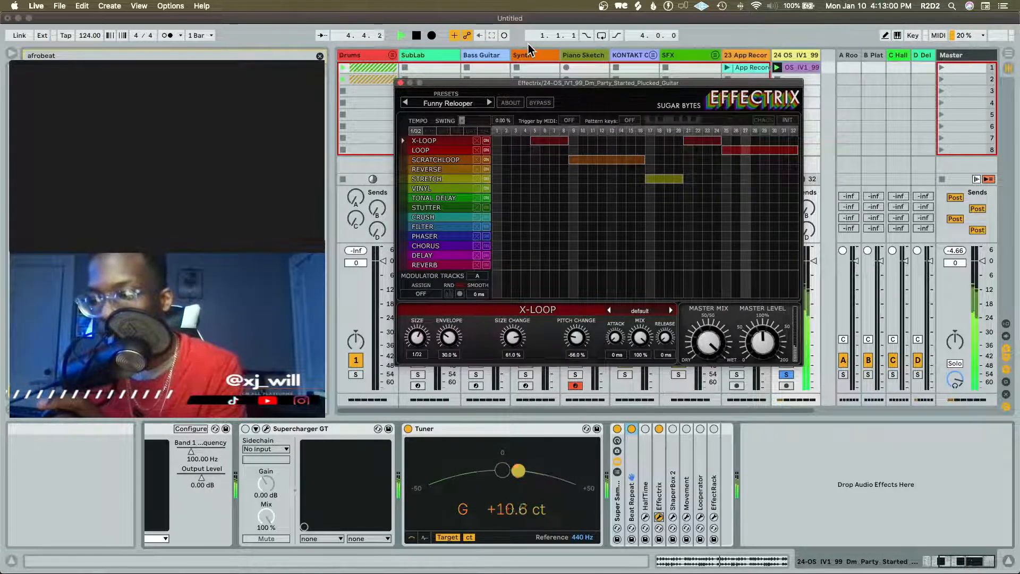
pyautogui.press('space')
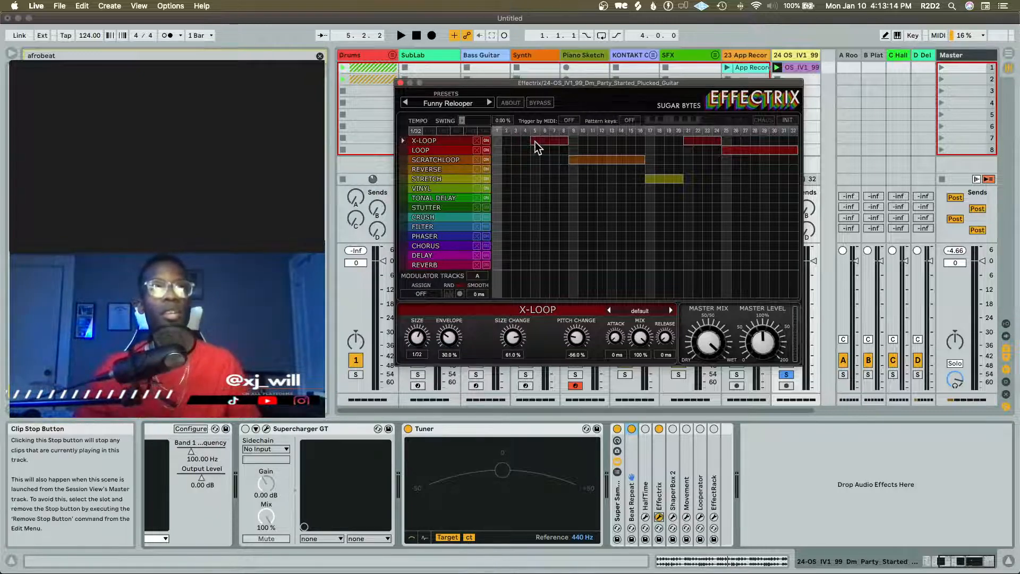
# Advance Effectrix through Gaterbreak to the Gentle Loopfun preset while auditioning the loop, and close its window
pyautogui.click(489, 103)
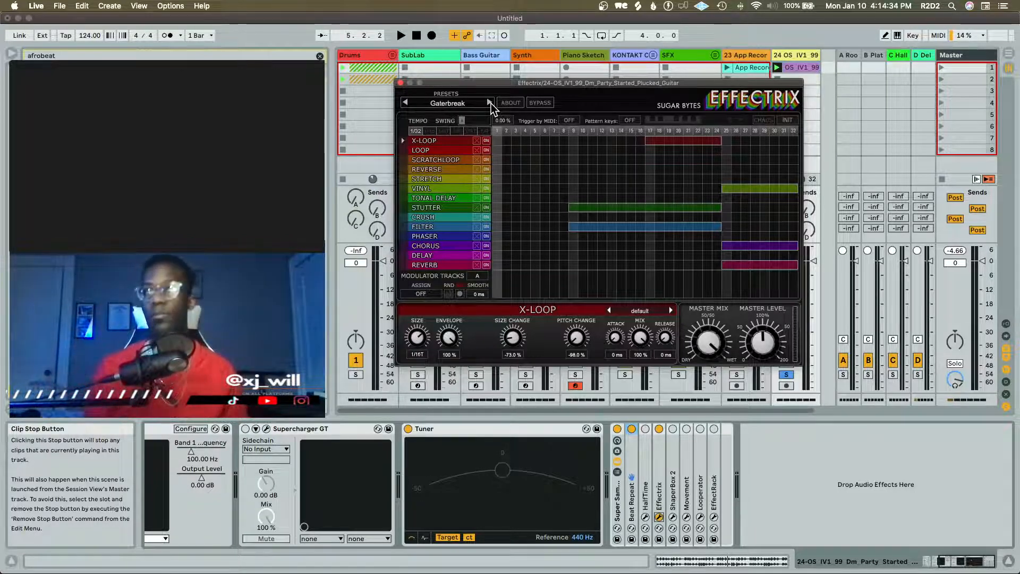
pyautogui.press('space')
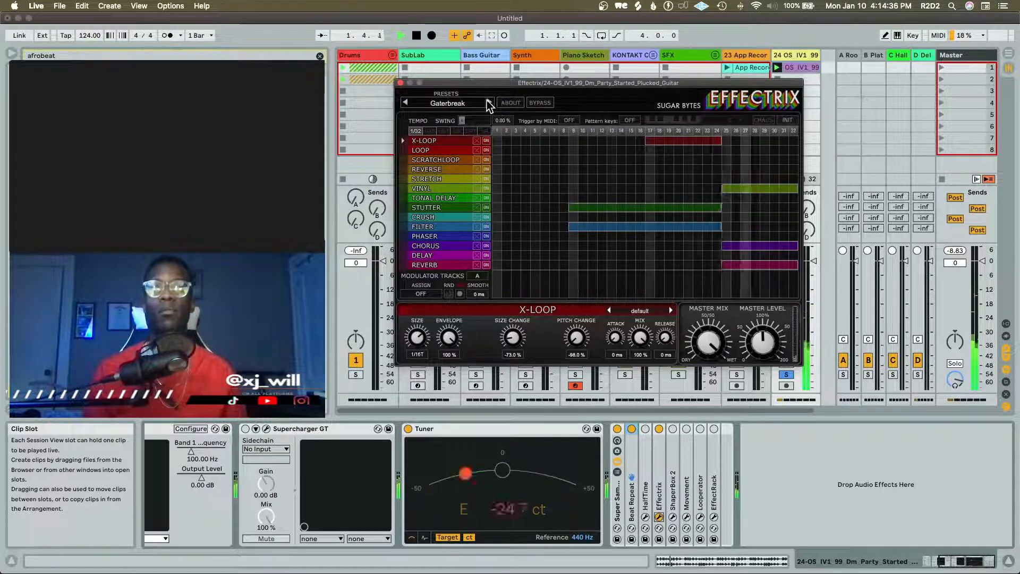
pyautogui.click(488, 100)
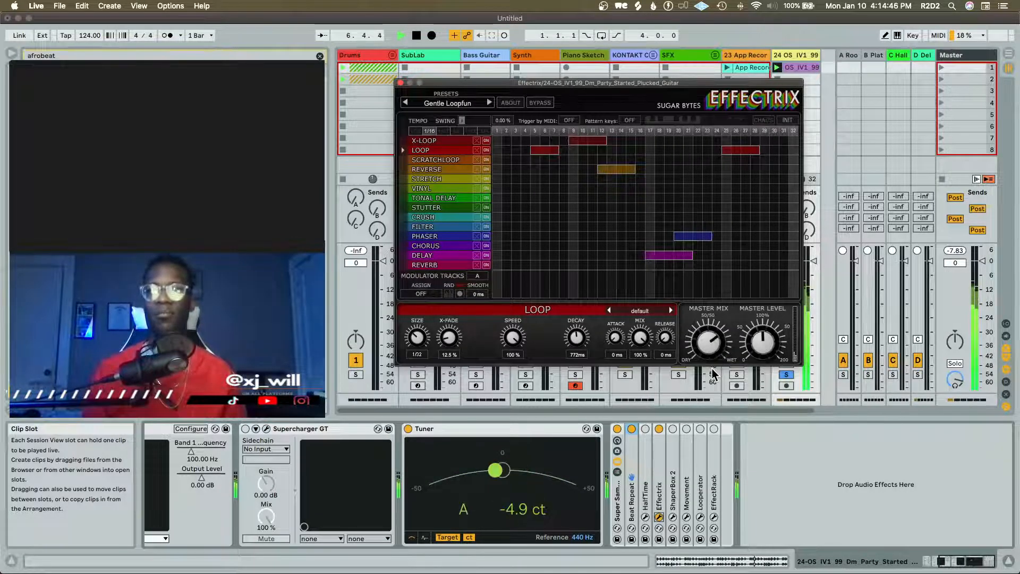
pyautogui.click(401, 83)
pyautogui.press('space')
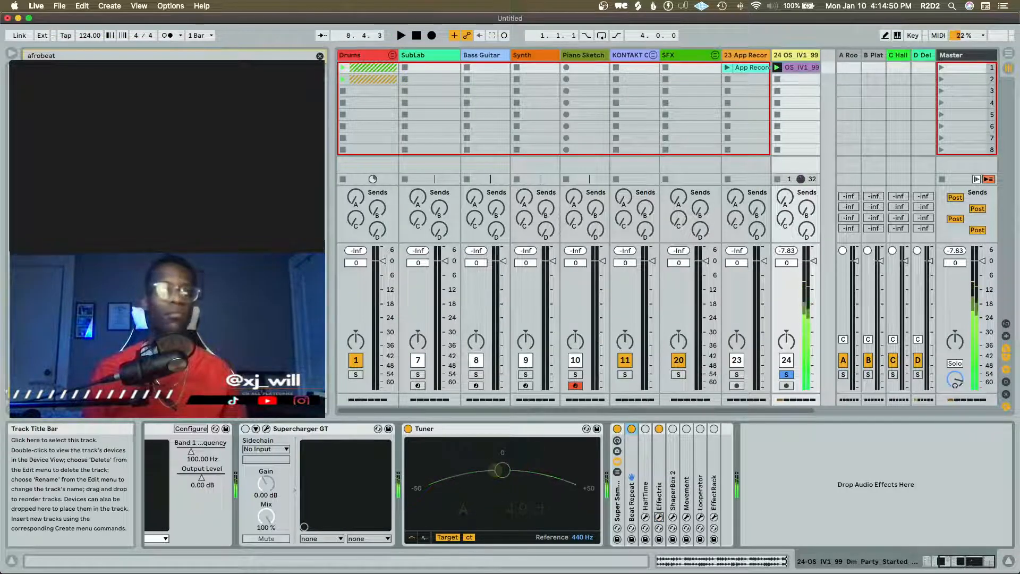
# Check the plucked guitar clip's waveform, return to the track's device chain, and start playback
pyautogui.hscroll(-5, 319, 454)
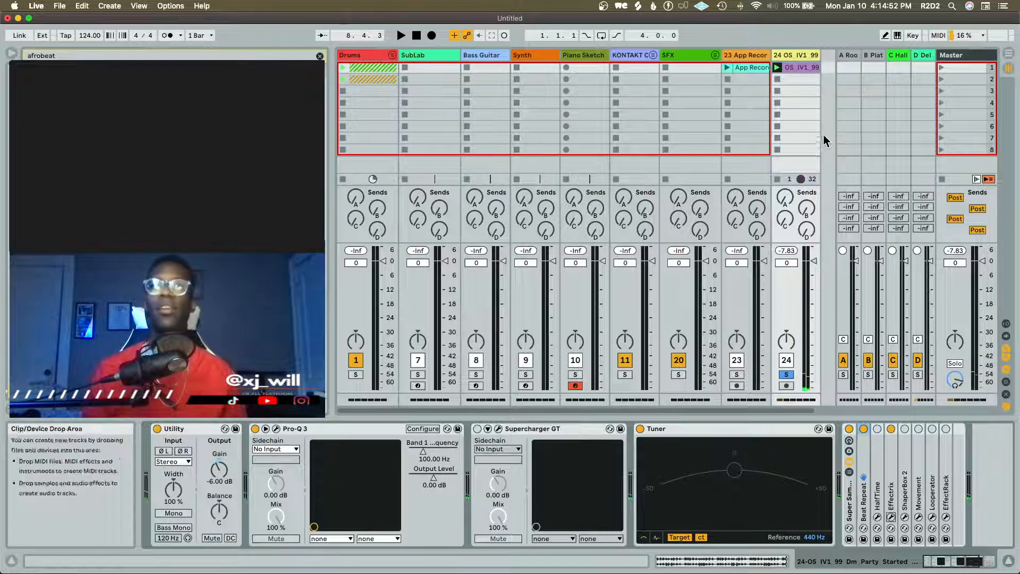
pyautogui.doubleClick(801, 67)
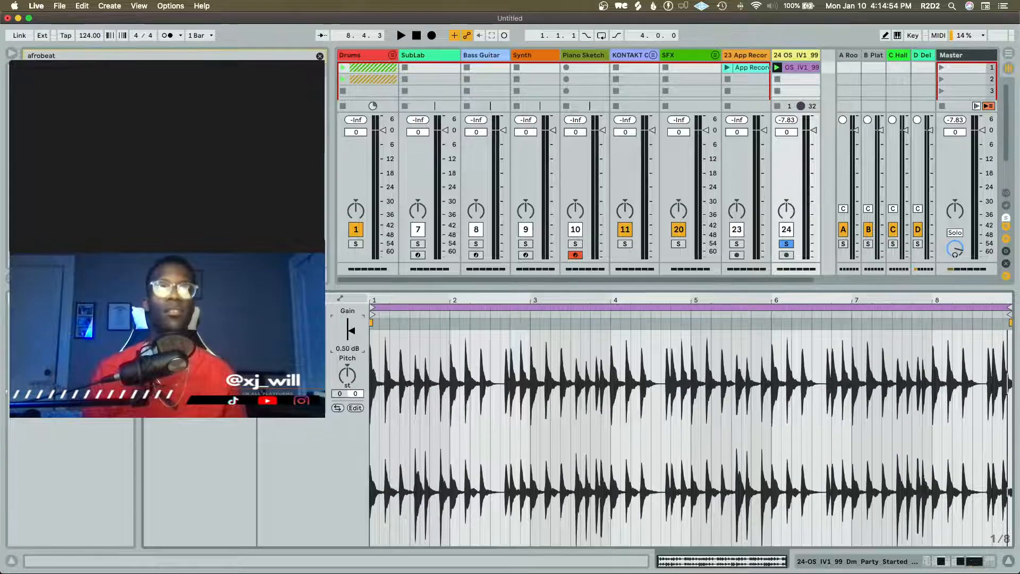
pyautogui.hotkey('shift', 'Tab')
pyautogui.press('space')
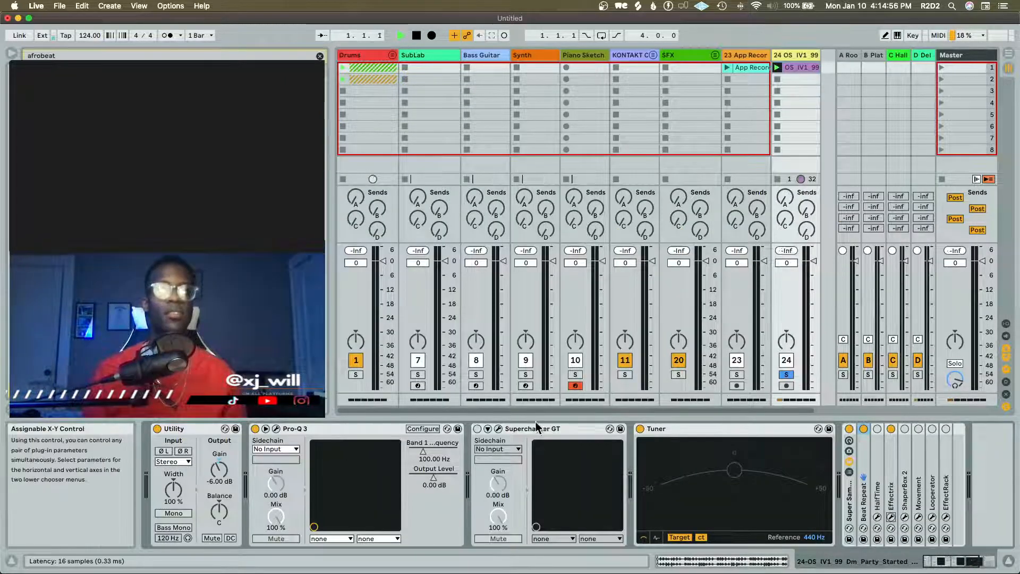
# Switch on Supercharger GT on the guitar track and open its window over the mixer while playing the loop
pyautogui.click(477, 429)
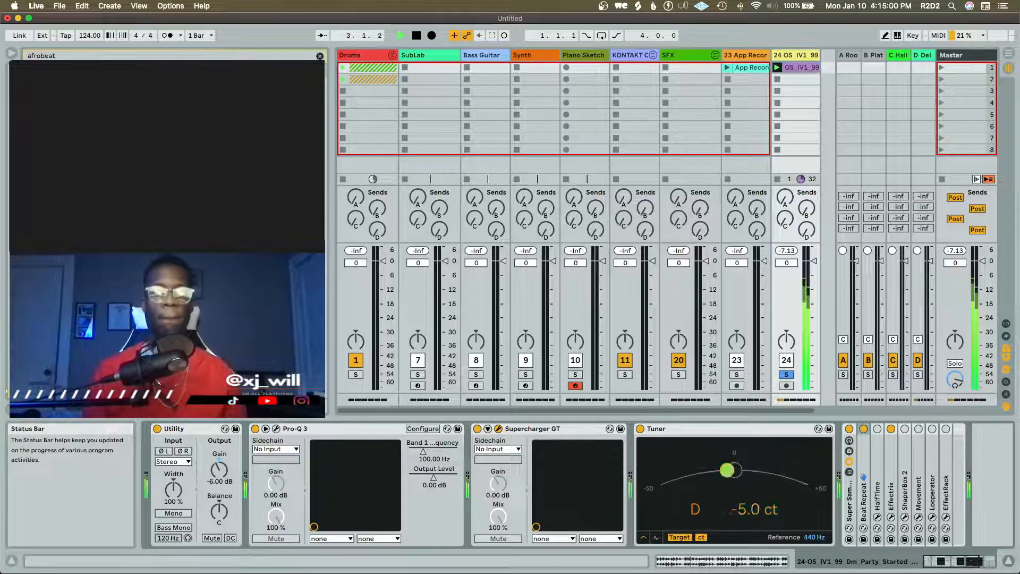
pyautogui.moveTo(507, 573); pyautogui.dragTo(522, 256)
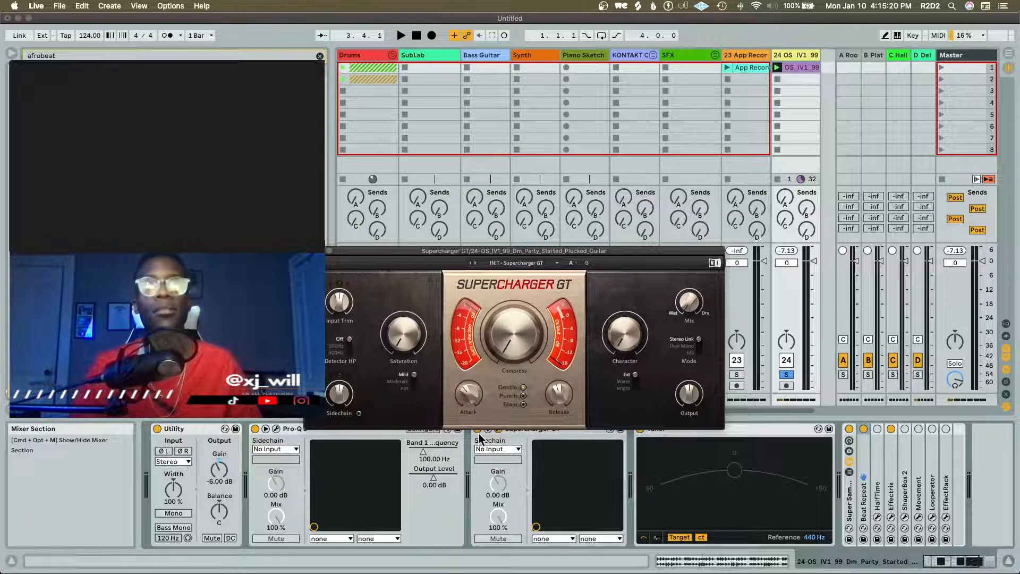
pyautogui.moveTo(476, 388); pyautogui.dragTo(476, 385)
pyautogui.press('space')
# Set Supercharger GT's Saturation to 5.45 and Compress to about 2.95, raise Character in Bright mode, and close its window
pyautogui.moveTo(518, 335); pyautogui.dragTo(519, 300)
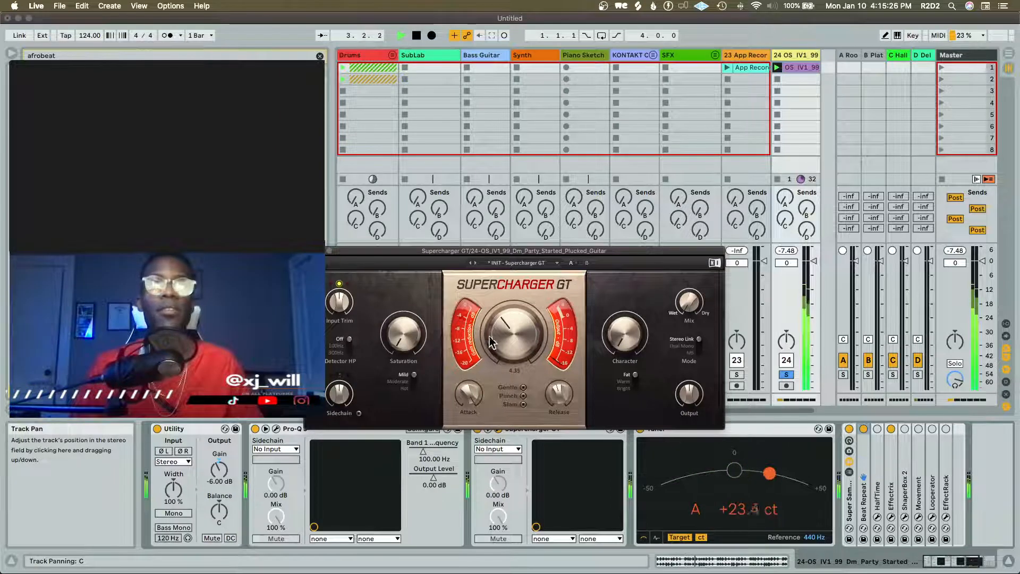
pyautogui.moveTo(404, 335); pyautogui.dragTo(405, 298)
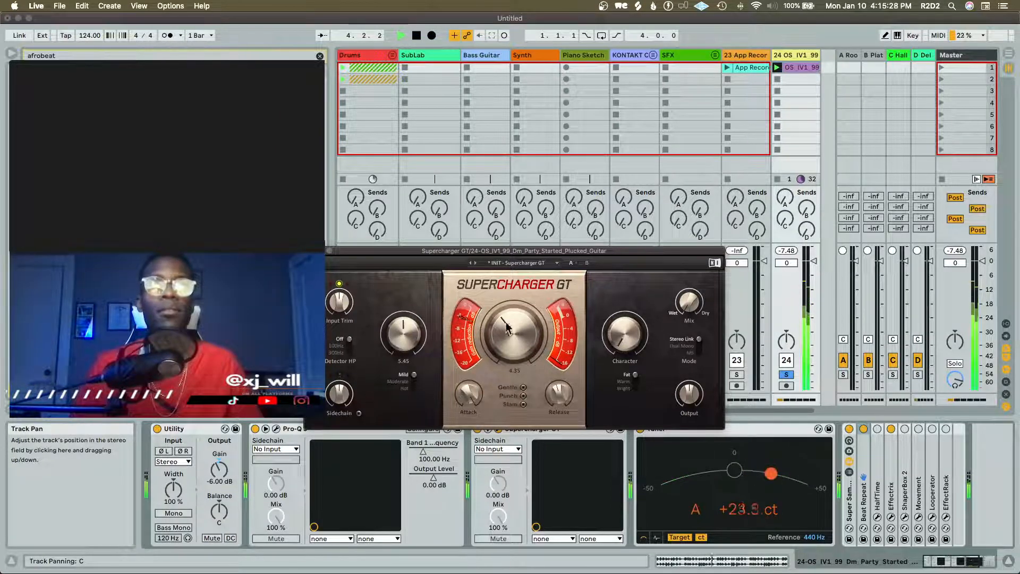
pyautogui.moveTo(506, 325); pyautogui.dragTo(505, 342)
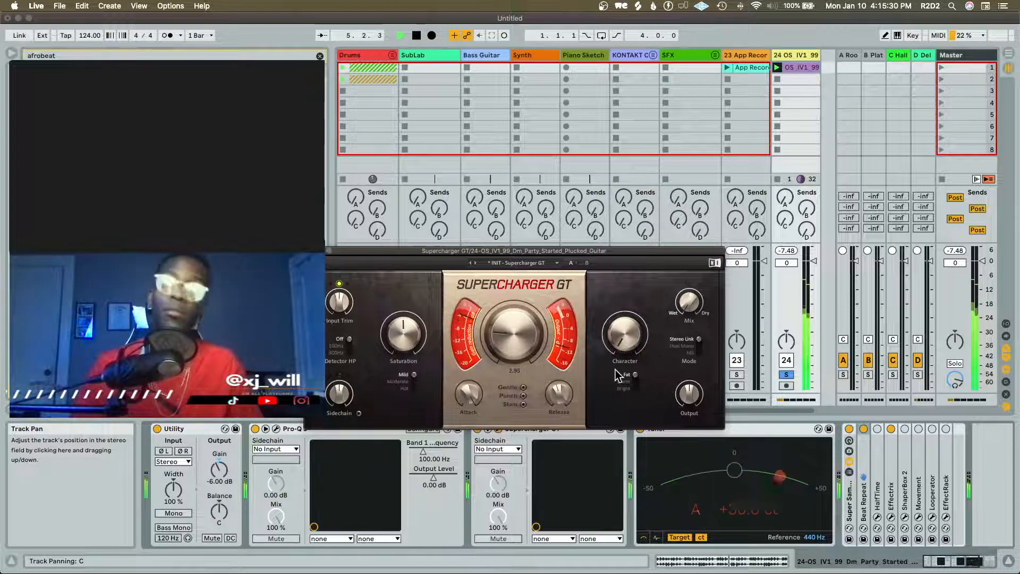
pyautogui.moveTo(625, 342); pyautogui.dragTo(625, 318)
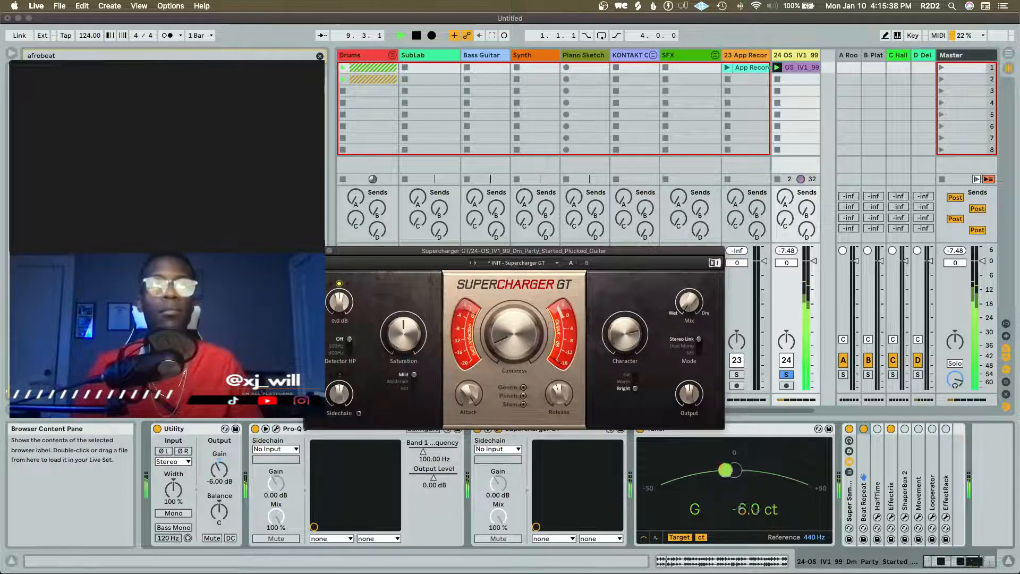
pyautogui.click(308, 251)
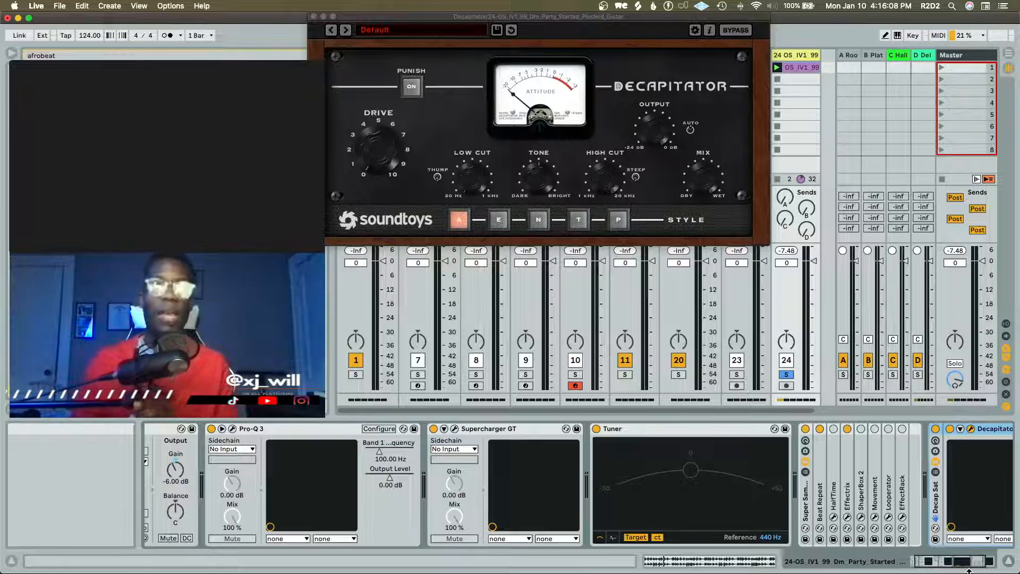
# Load the Guitar preset Beefy G 2 in the guitar track's Decapitator and play the loop through it
pyautogui.moveTo(581, 15); pyautogui.dragTo(637, 139)
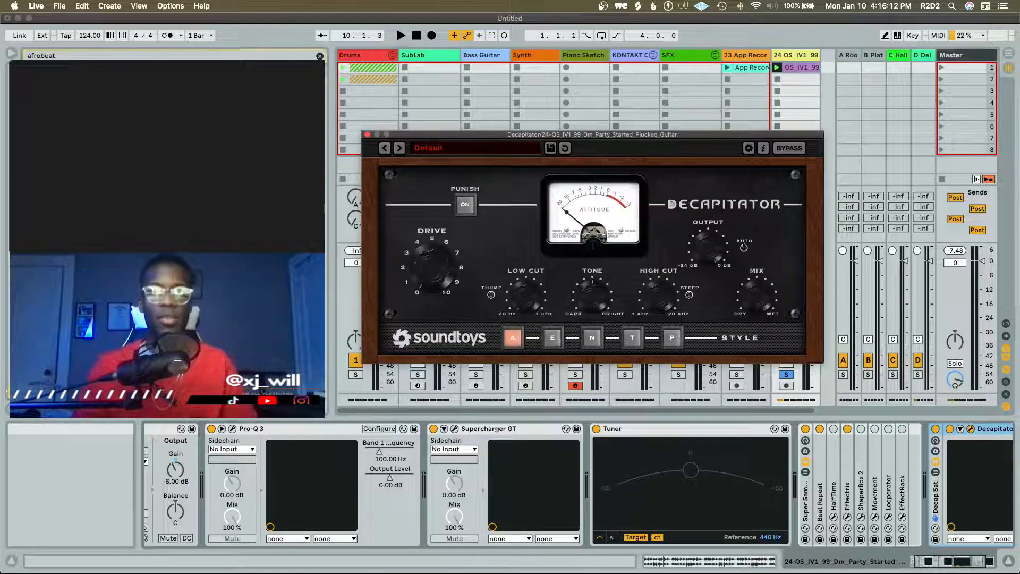
pyautogui.click(456, 147)
pyautogui.moveTo(464, 192)
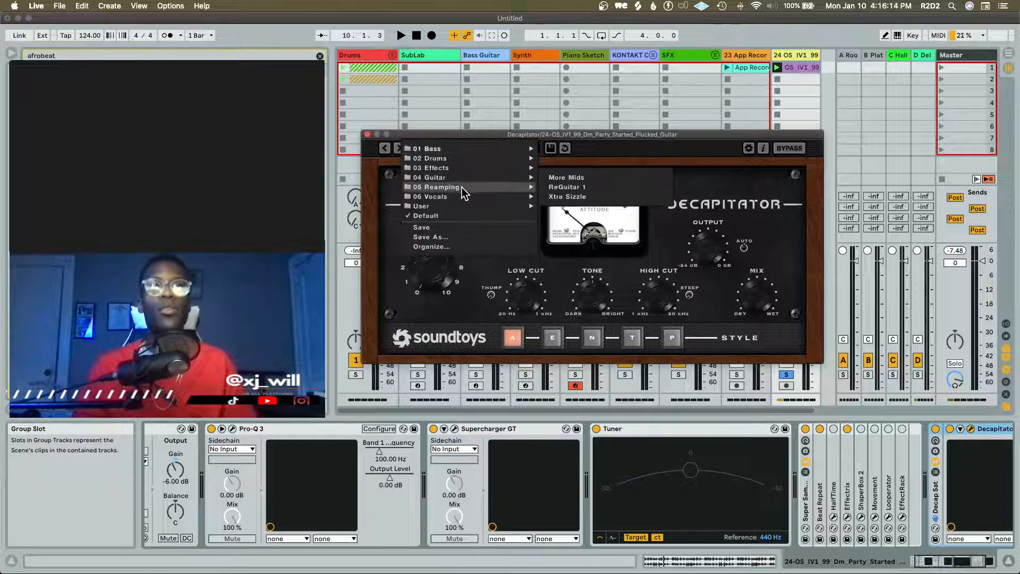
pyautogui.moveTo(490, 177)
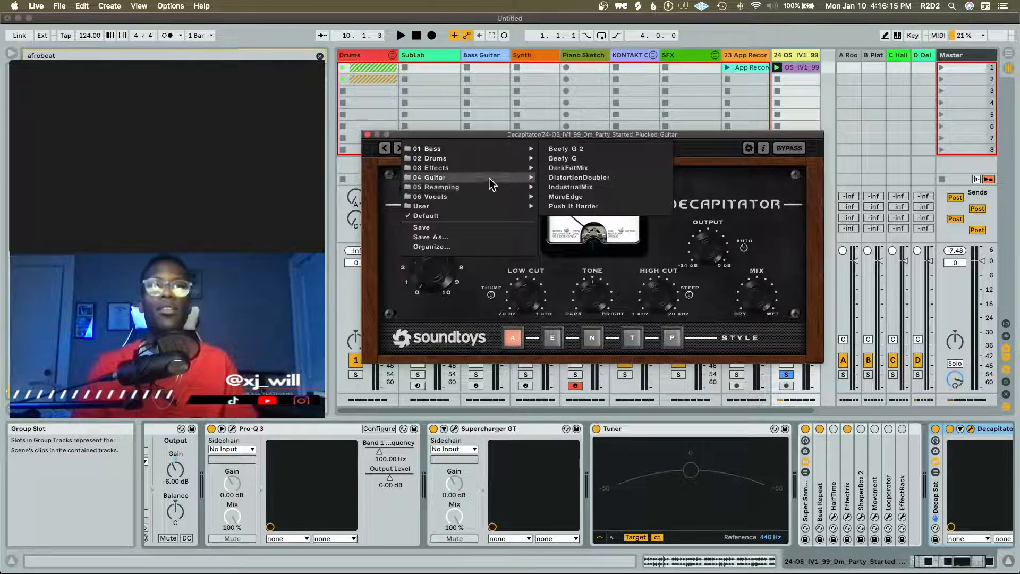
pyautogui.click(586, 149)
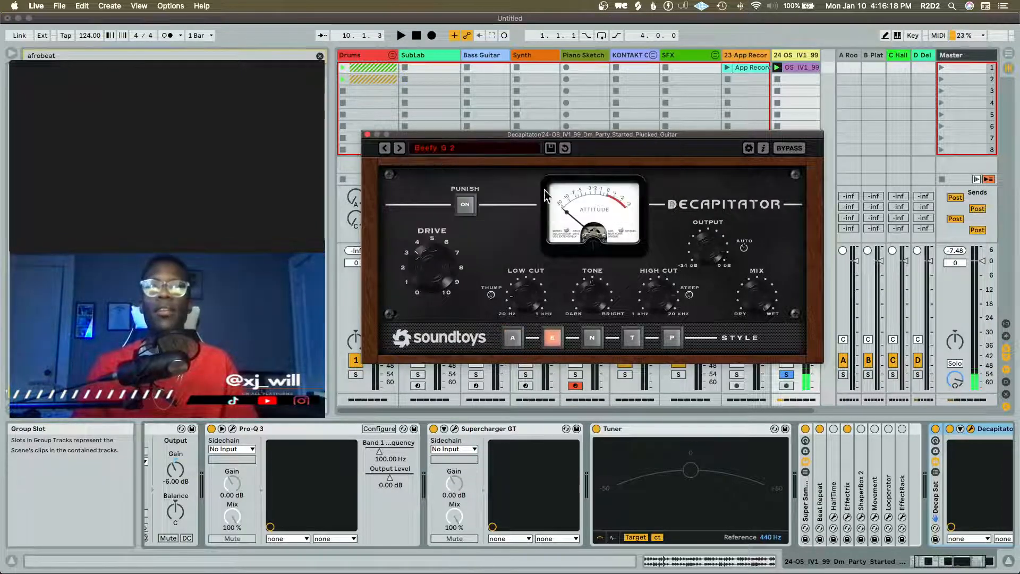
pyautogui.press('space')
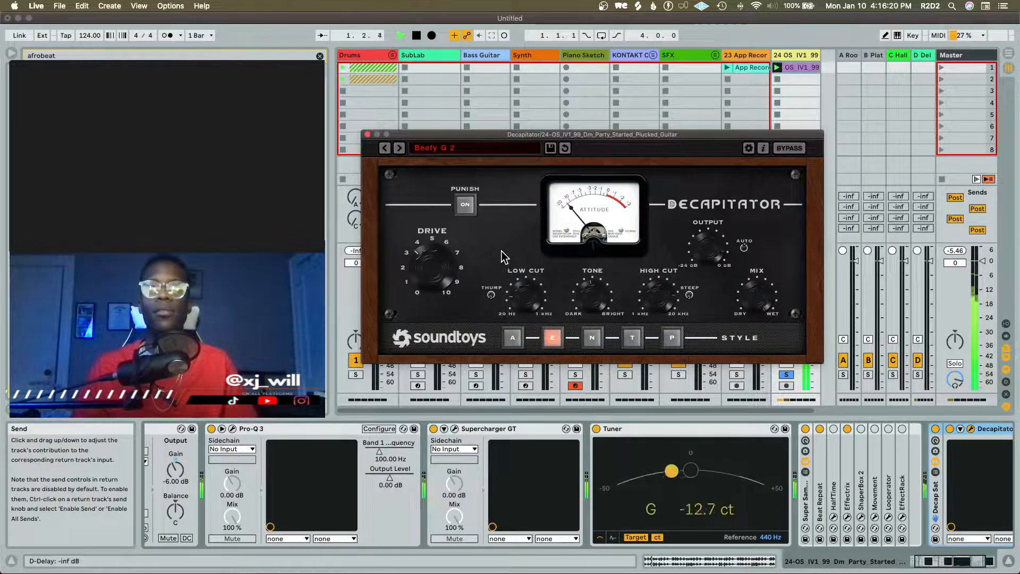
# Move the Decap Sat rack directly after Effectrix in the guitar track's chain and adjust Decapitator's Tone while playing the loop
pyautogui.moveTo(934, 497); pyautogui.dragTo(852, 491)
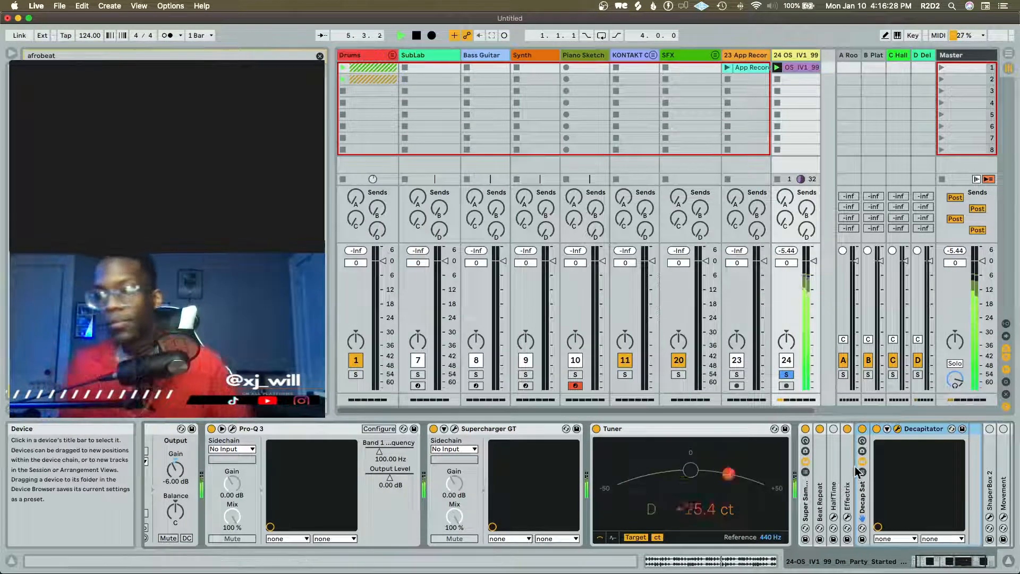
pyautogui.click(941, 428)
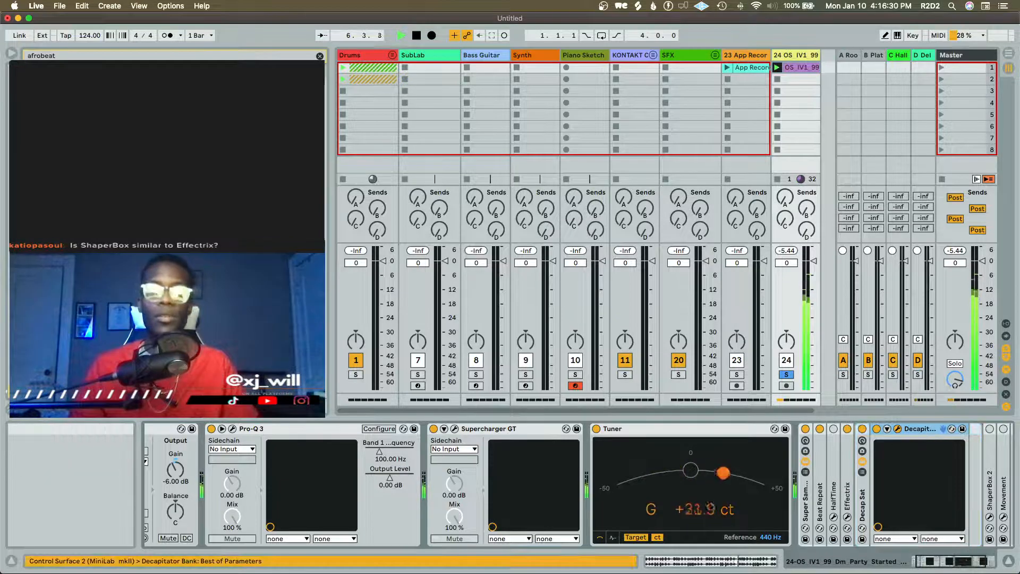
pyautogui.moveTo(512, 413); pyautogui.dragTo(527, 126)
pyautogui.moveTo(611, 282); pyautogui.dragTo(608, 269)
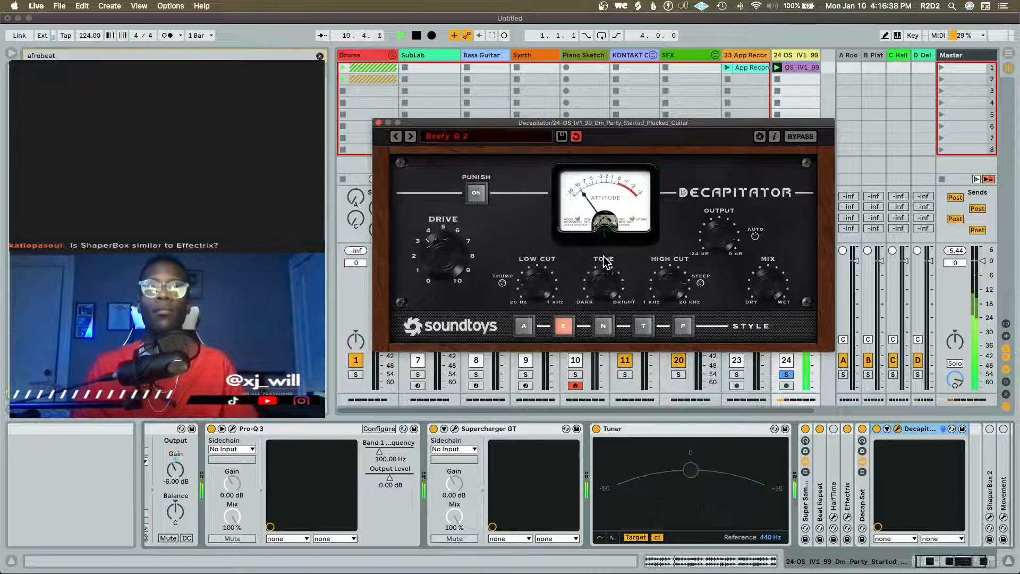
pyautogui.click(378, 122)
# Fold the Decapitator device, switch on ShaperBox 2 on the guitar track, and open its window
pyautogui.hscroll(3, 695, 442)
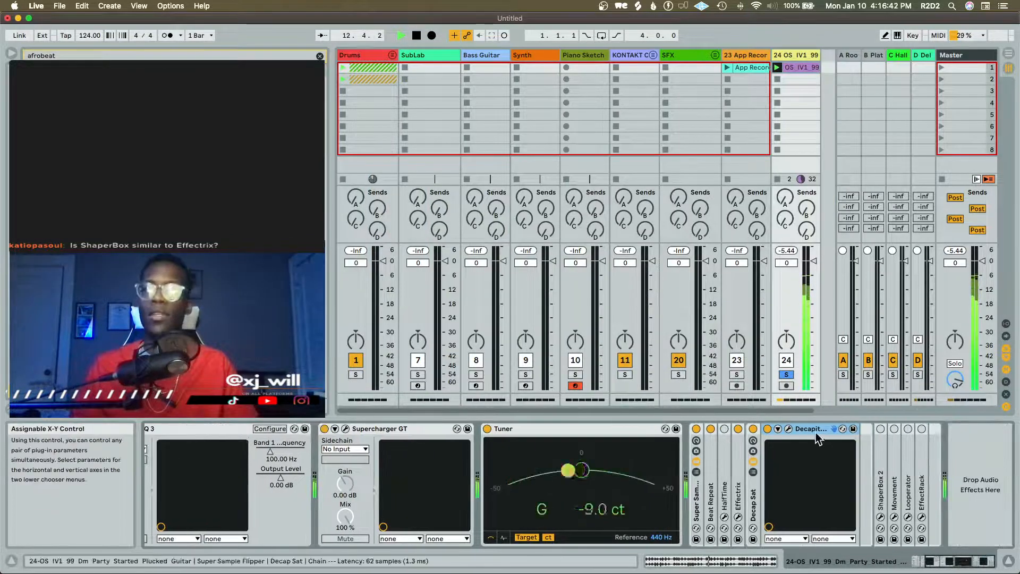
pyautogui.doubleClick(797, 428)
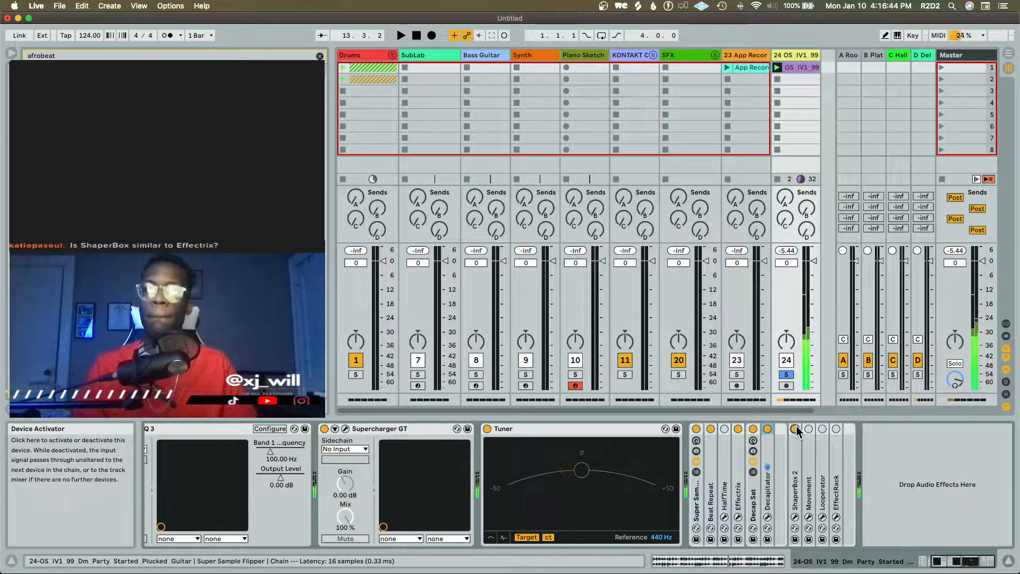
pyautogui.click(795, 428)
pyautogui.click(794, 517)
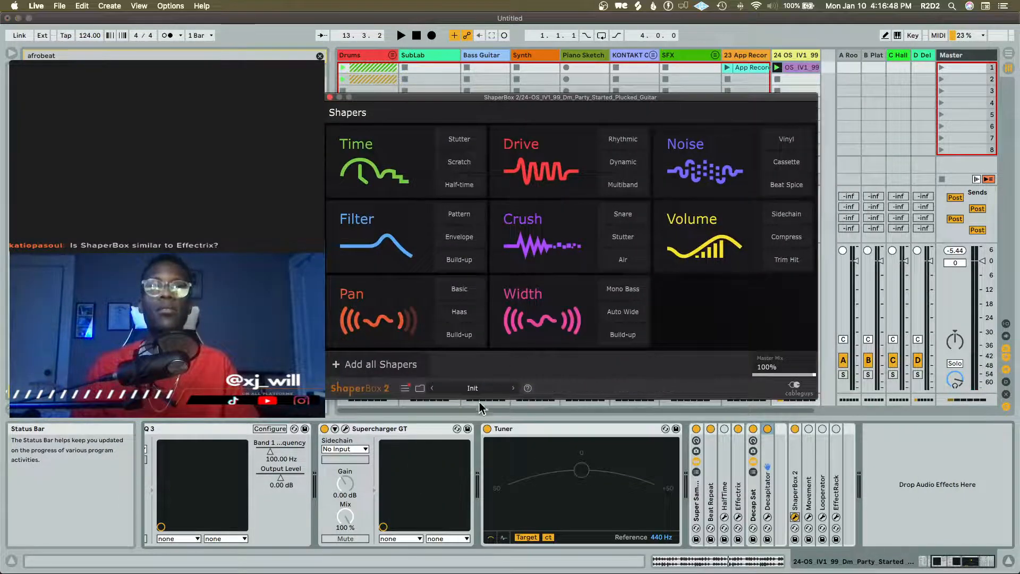
# Open ShaperBox 2's preset library and display the Beat Spice pack
pyautogui.click(419, 387)
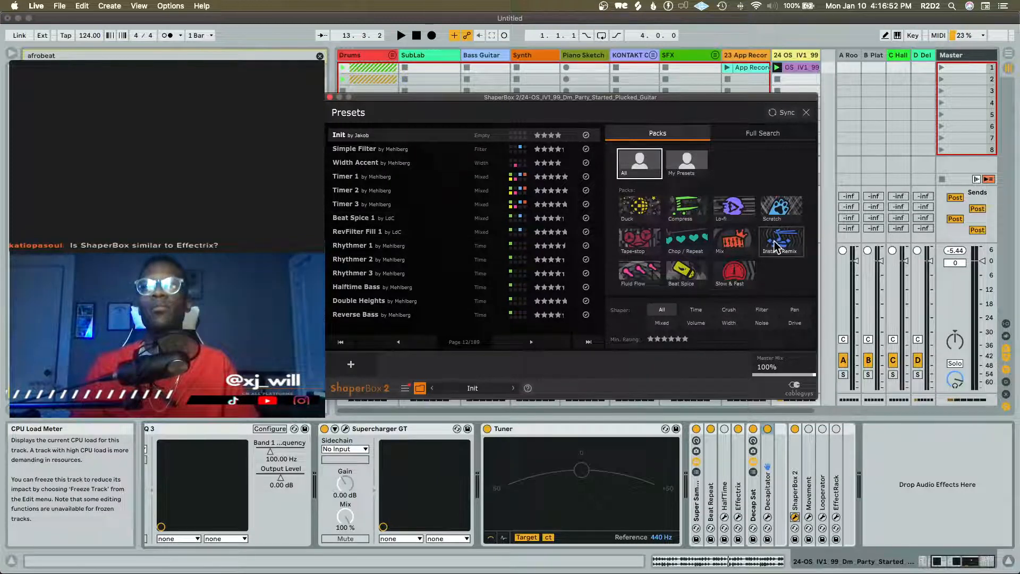
pyautogui.click(680, 244)
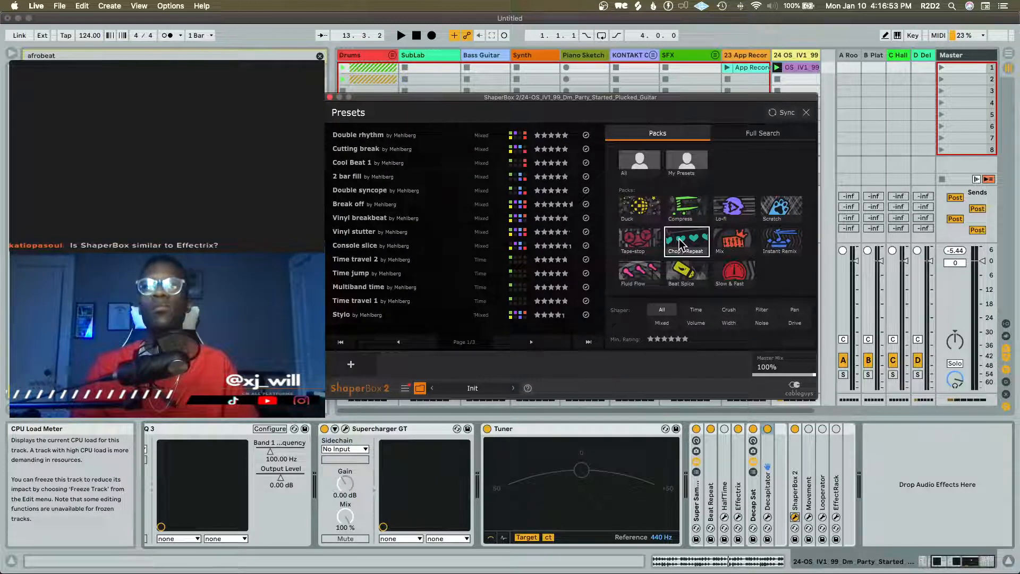
pyautogui.click(679, 270)
# Audition the Beat Spice presets Front snare, More snare, Robodrum and Replace hats on the playing guitar loop
pyautogui.click(434, 150)
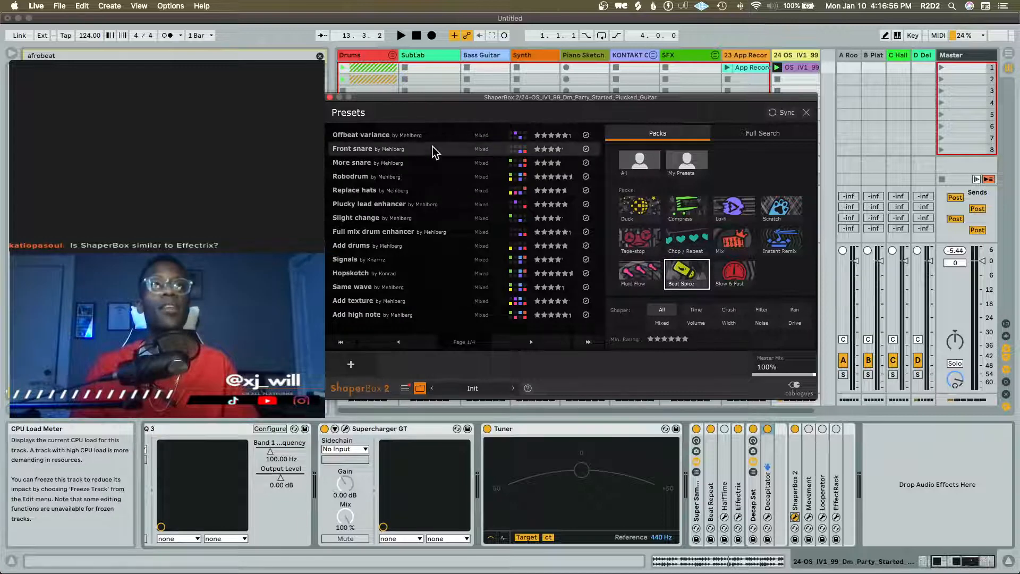
pyautogui.press('space')
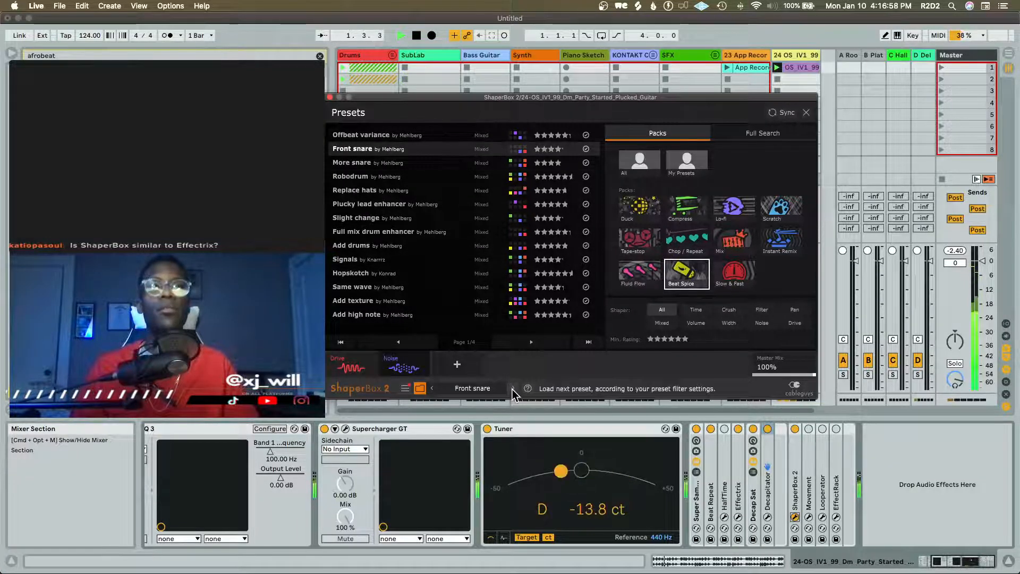
pyautogui.click(512, 390)
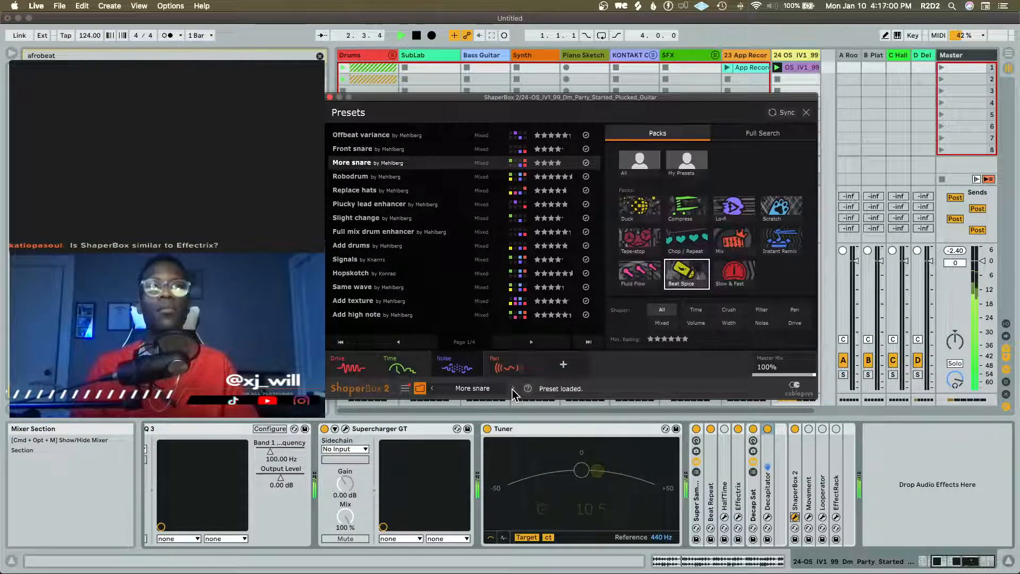
pyautogui.click(512, 389)
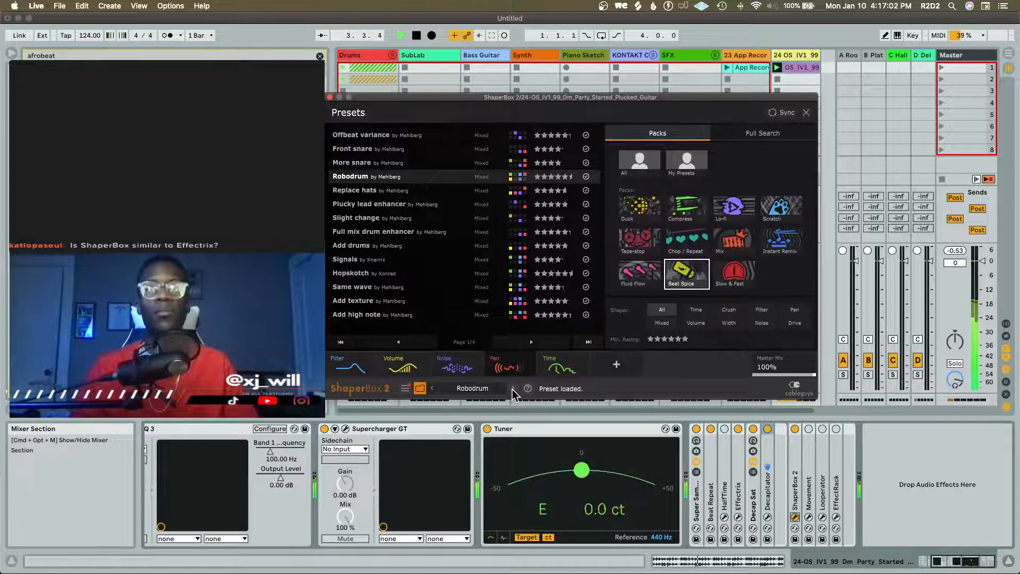
pyautogui.click(512, 389)
pyautogui.press('space')
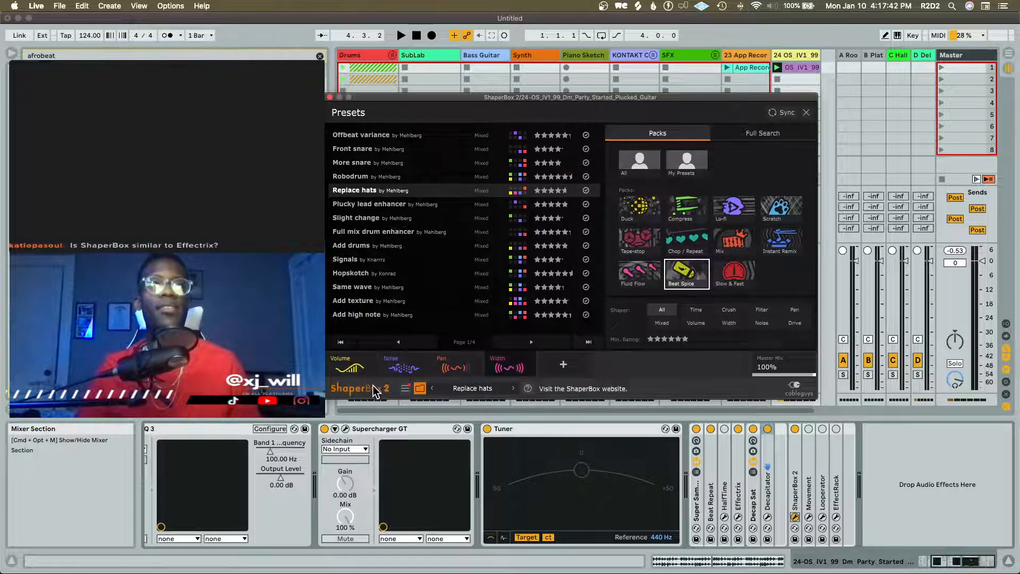
# Inspect the Scratchloop effect's settings and preset list in Effectrix, leaving the default preset, and close the Effectrix window
pyautogui.click(404, 388)
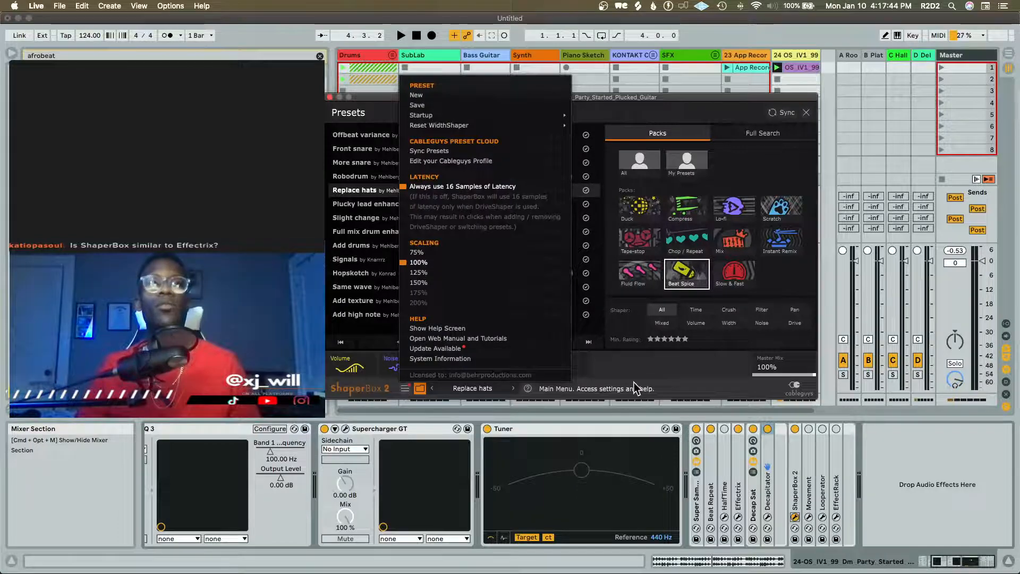
pyautogui.click(738, 517)
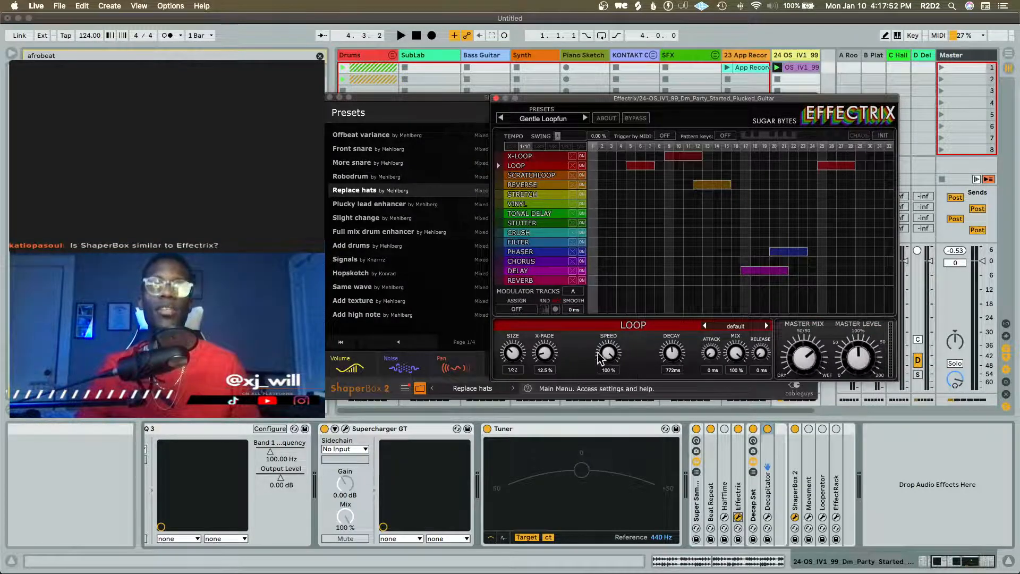
pyautogui.click(541, 177)
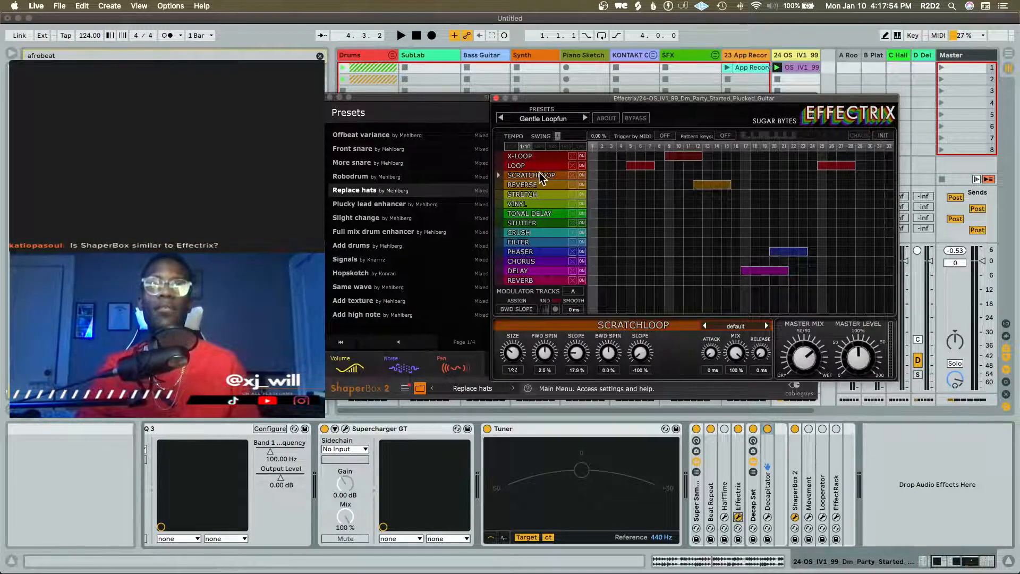
pyautogui.click(750, 328)
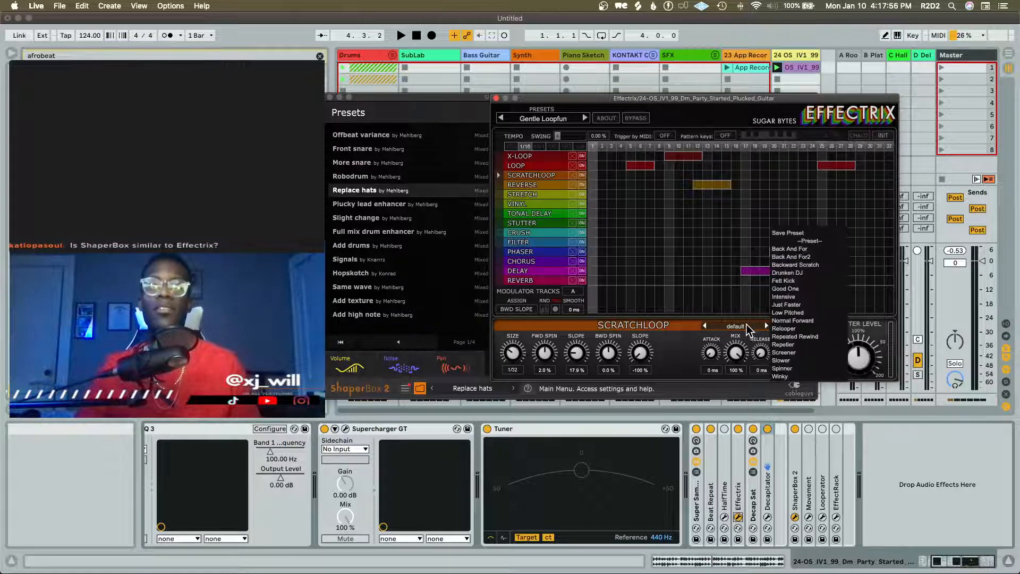
pyautogui.click(673, 346)
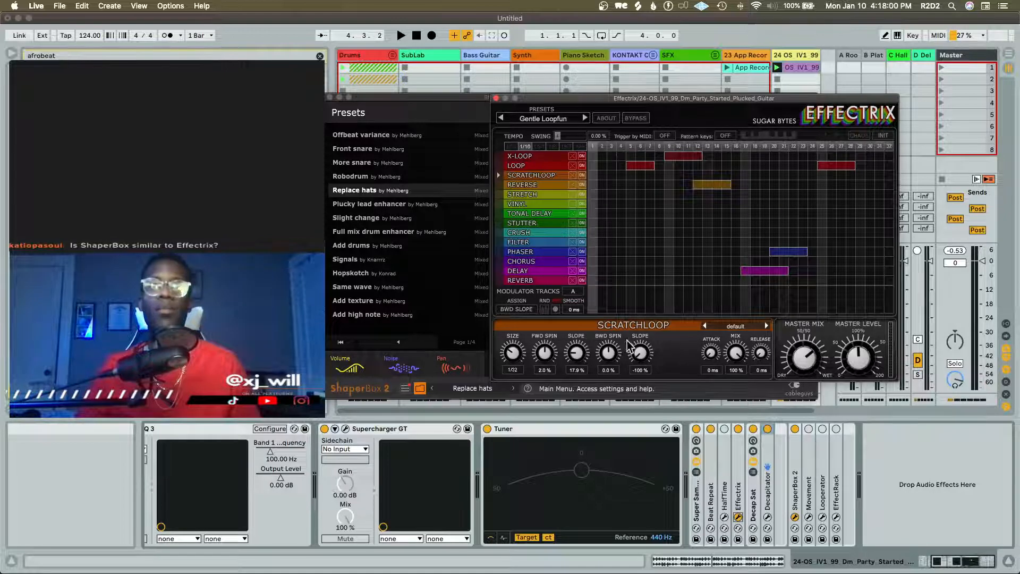
pyautogui.click(497, 99)
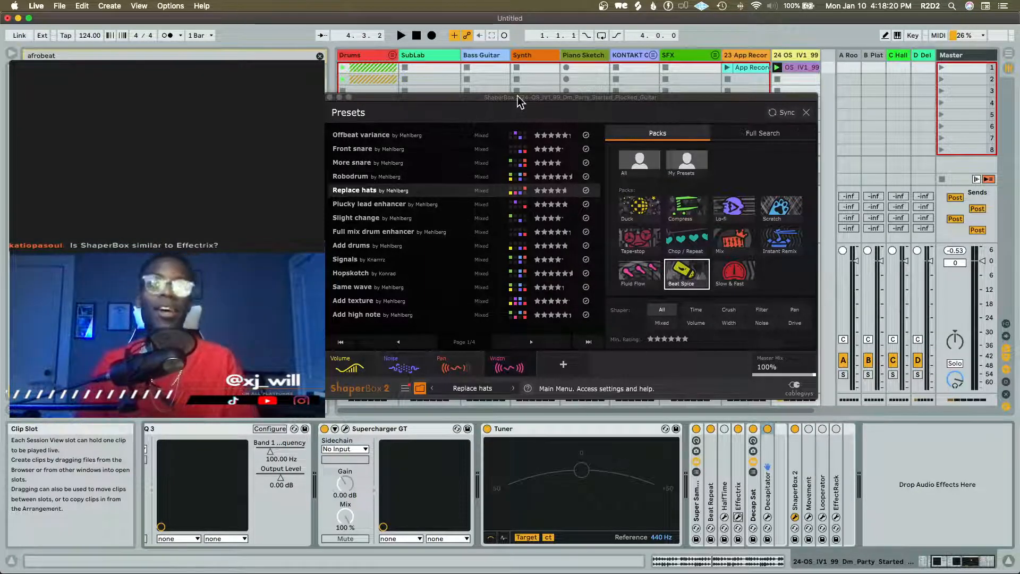
# Load ShaperBox 2's Plucky lead enhancer preset and play the guitar loop through it
pyautogui.press('space')
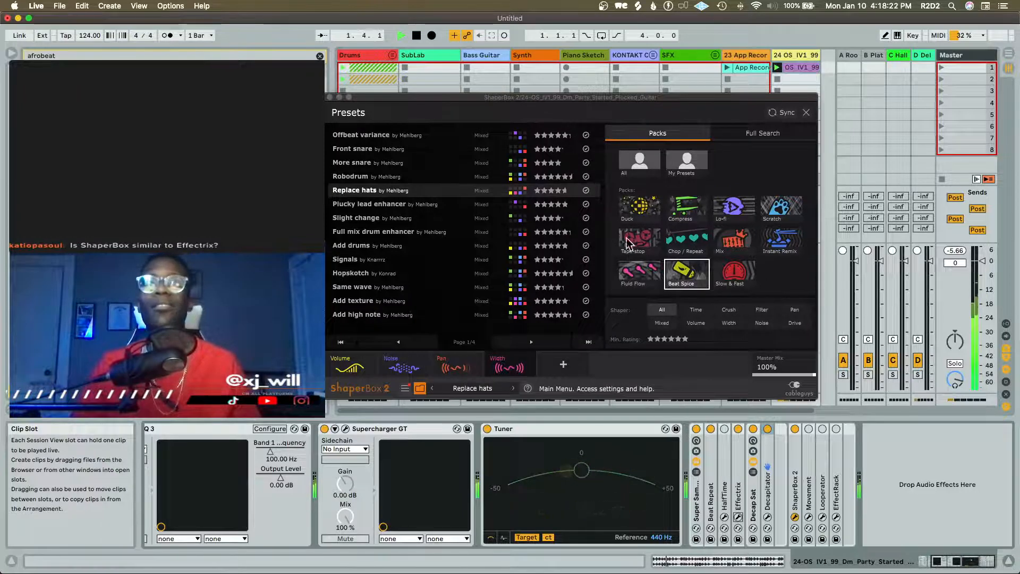
pyautogui.click(422, 204)
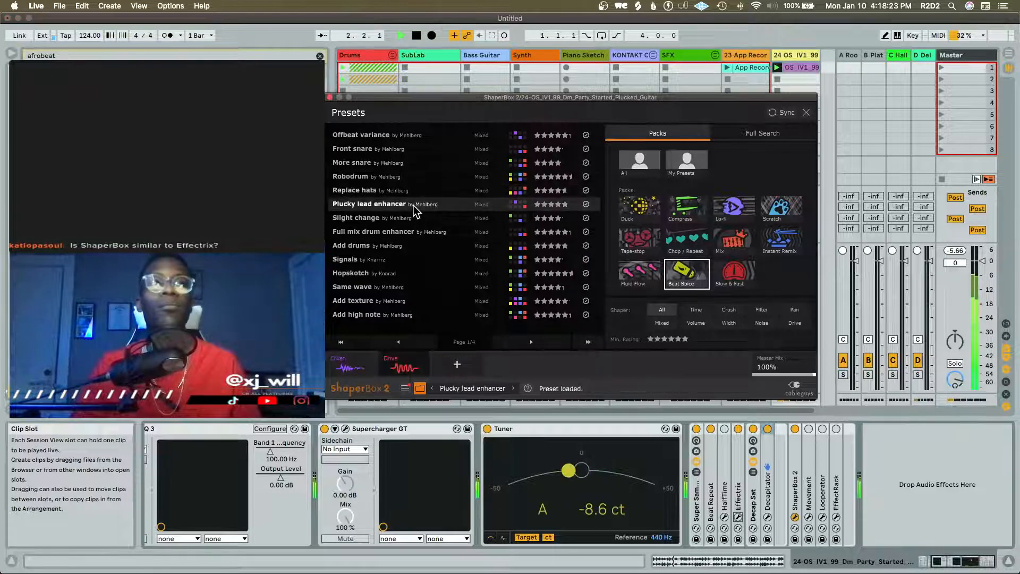
pyautogui.press('space')
pyautogui.click(404, 388)
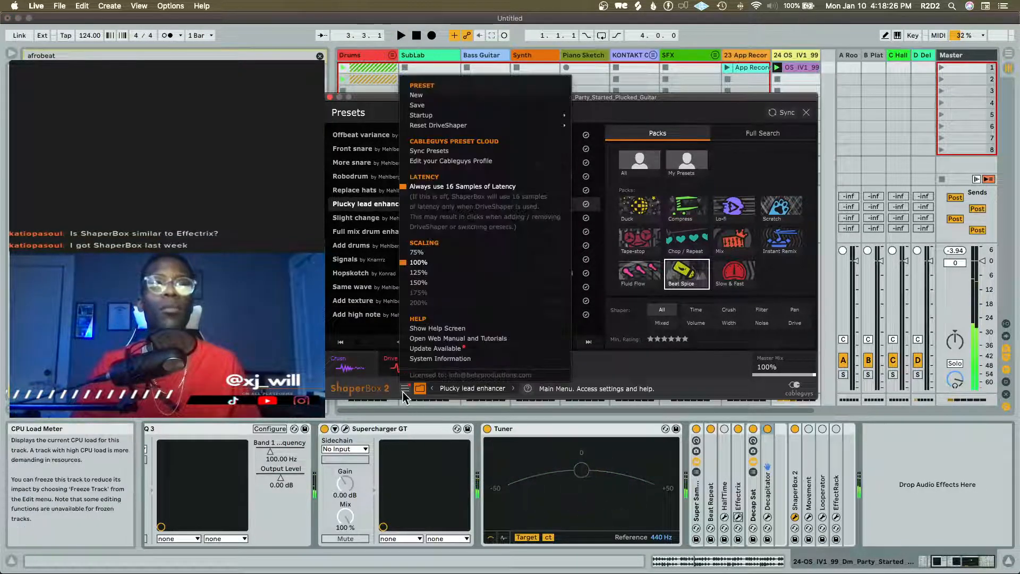
pyautogui.click(403, 389)
pyautogui.click(454, 389)
pyautogui.click(454, 389)
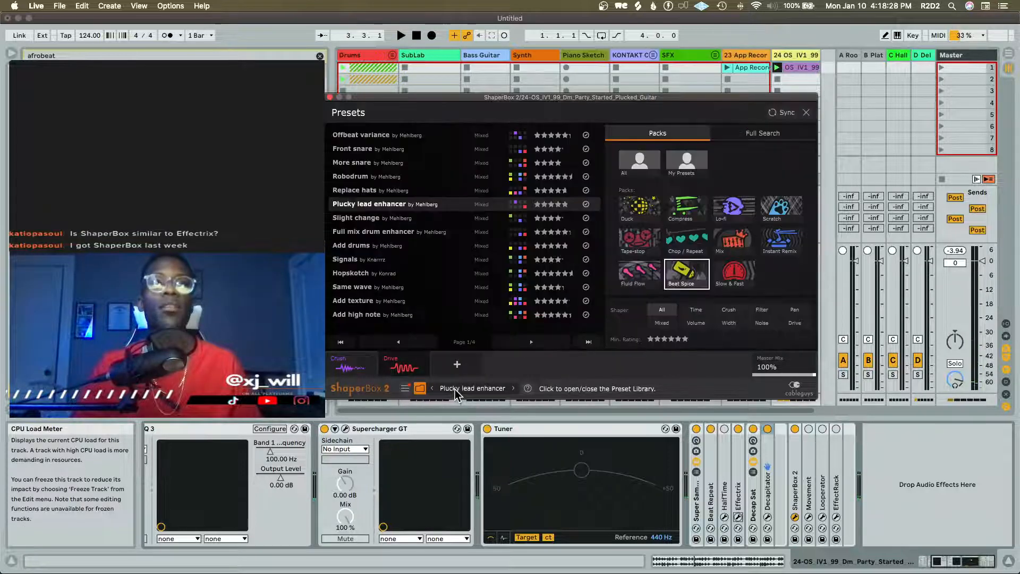
pyautogui.click(362, 393)
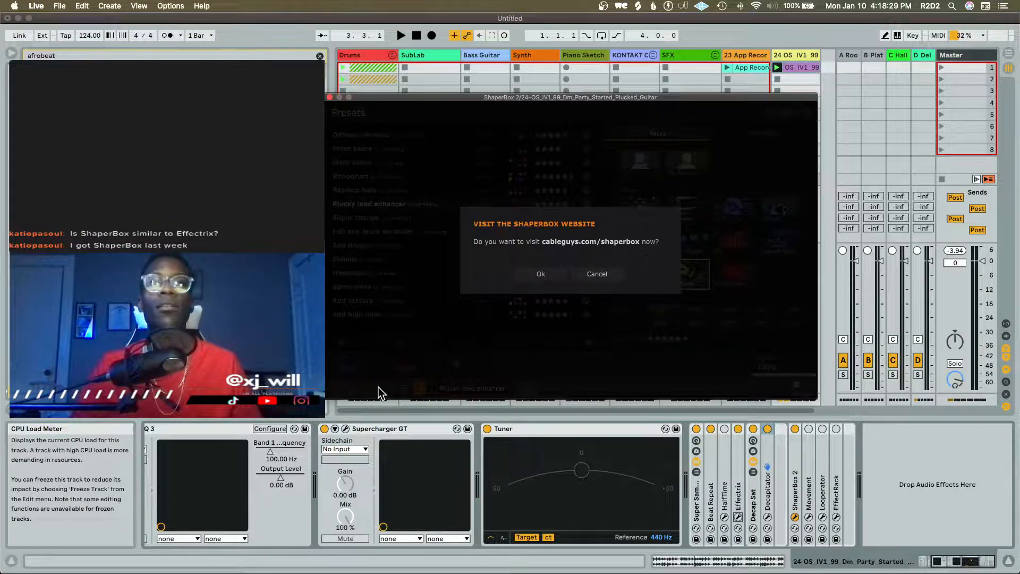
pyautogui.click(378, 387)
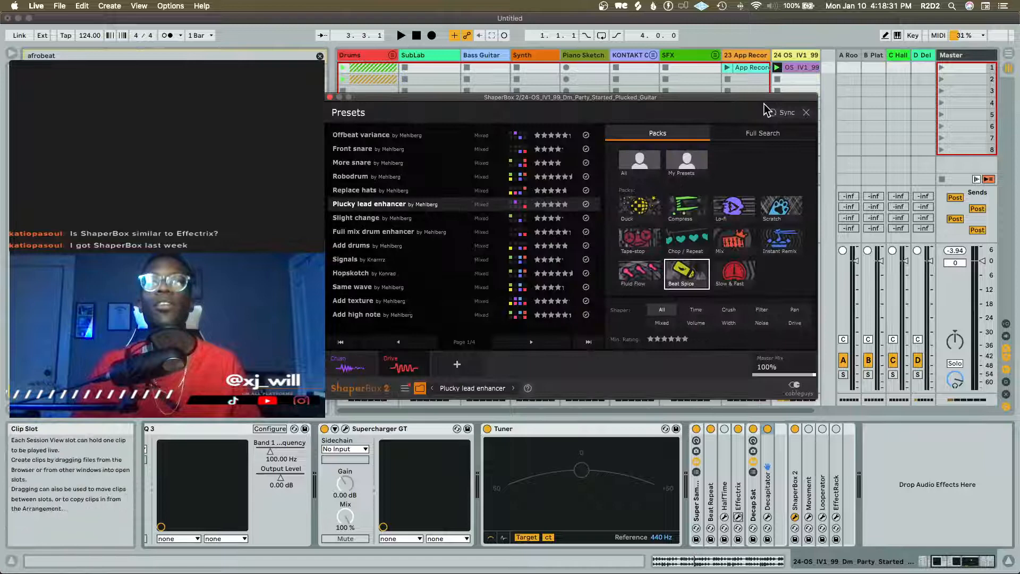
# Close the preset library and add a Noise shaper to ShaperBox 2 with the Outside Bar noise type
pyautogui.click(806, 113)
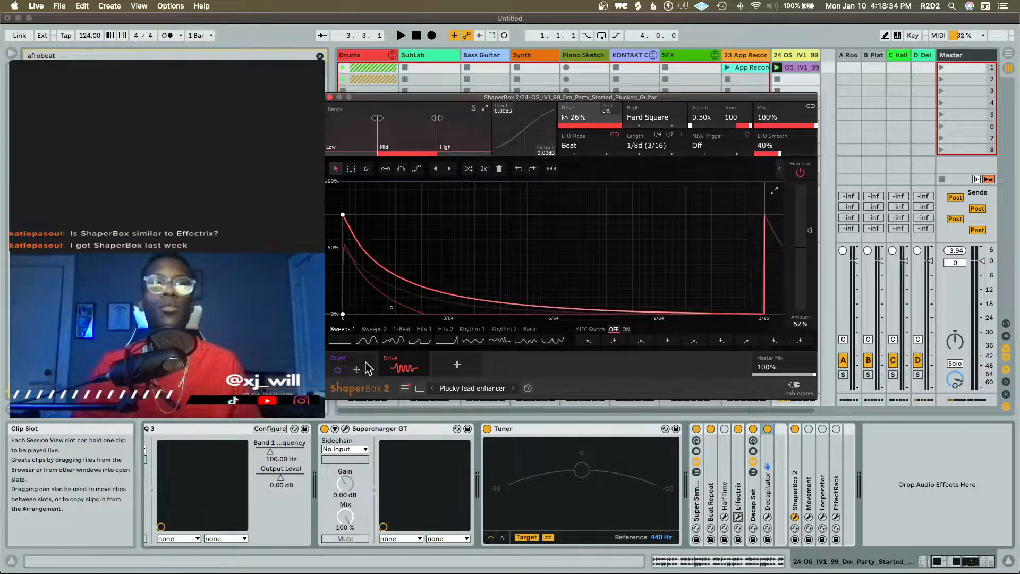
pyautogui.click(468, 365)
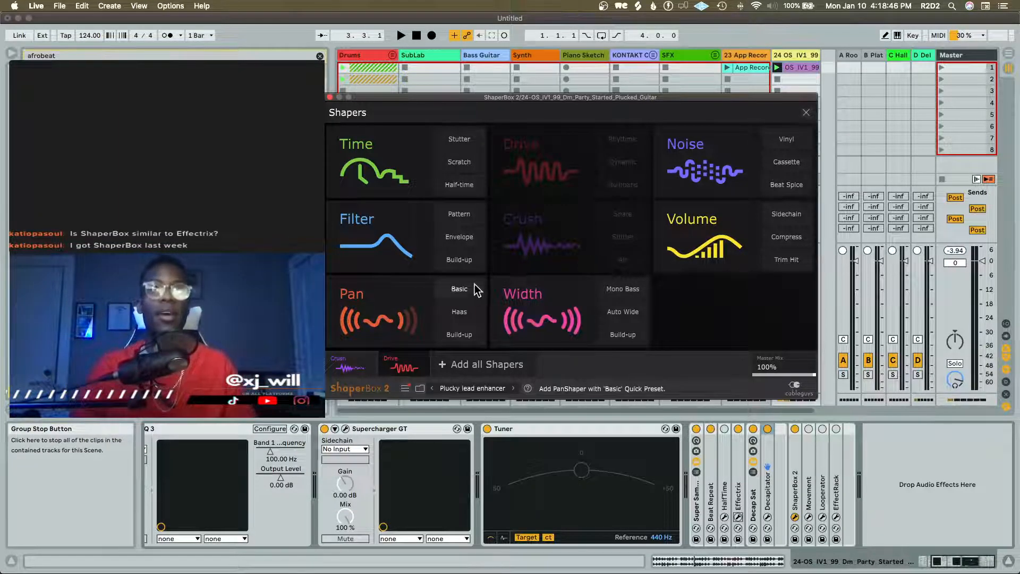
pyautogui.click(711, 171)
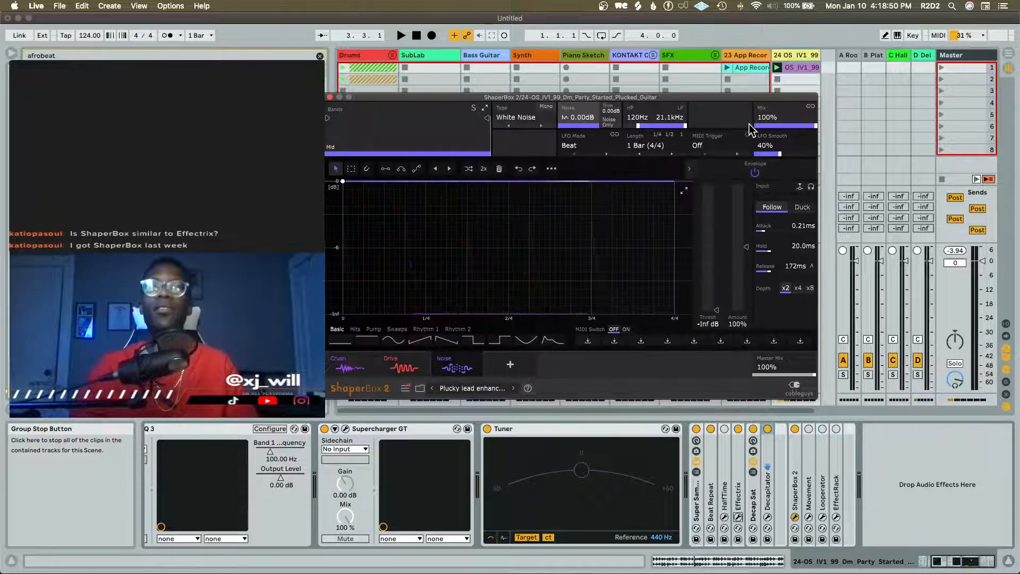
pyautogui.click(550, 117)
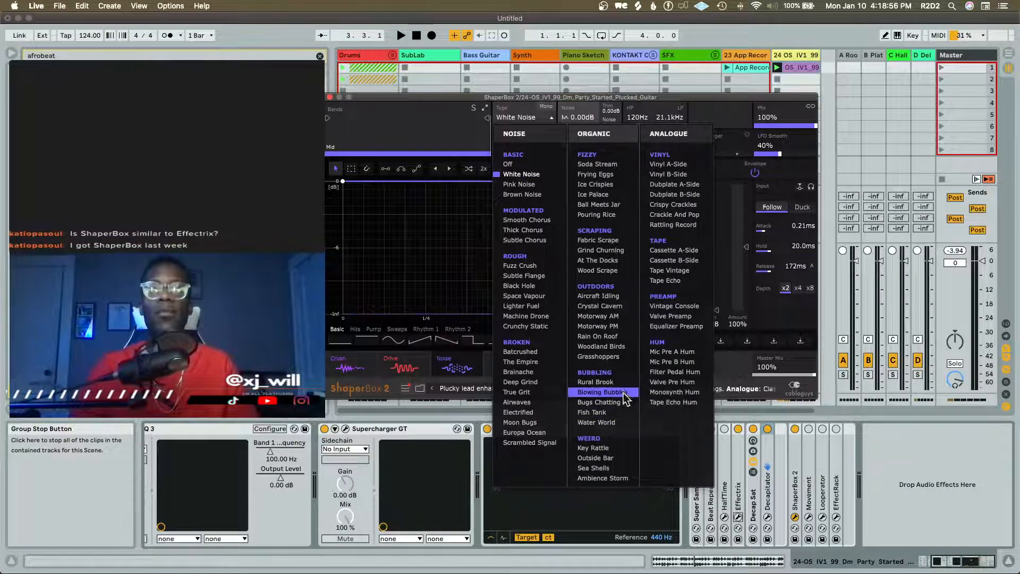
pyautogui.click(615, 459)
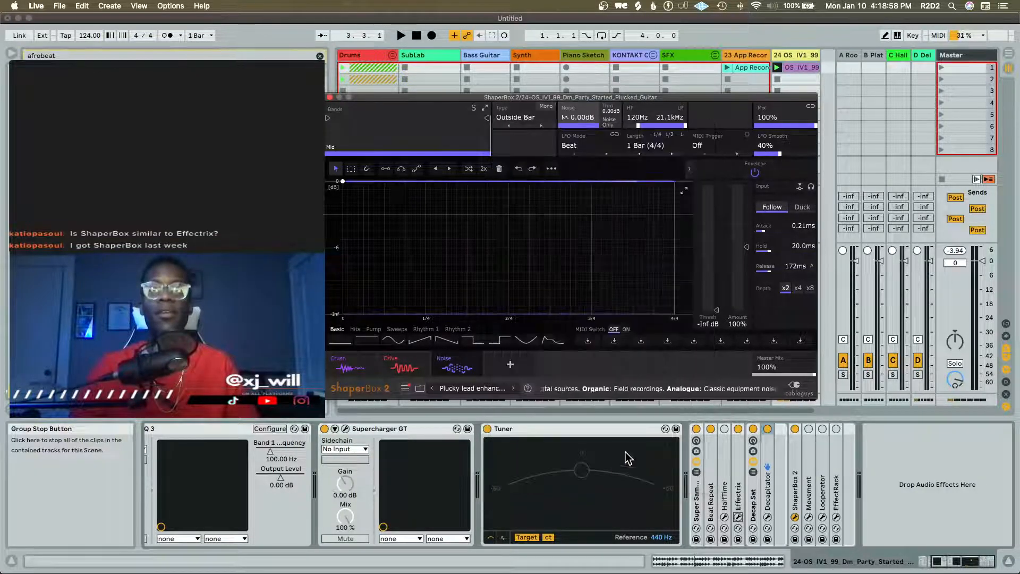
# Play the loop with the Noise shaper, switch off its envelope, and play the loop again
pyautogui.moveTo(381, 280); pyautogui.dragTo(386, 182)
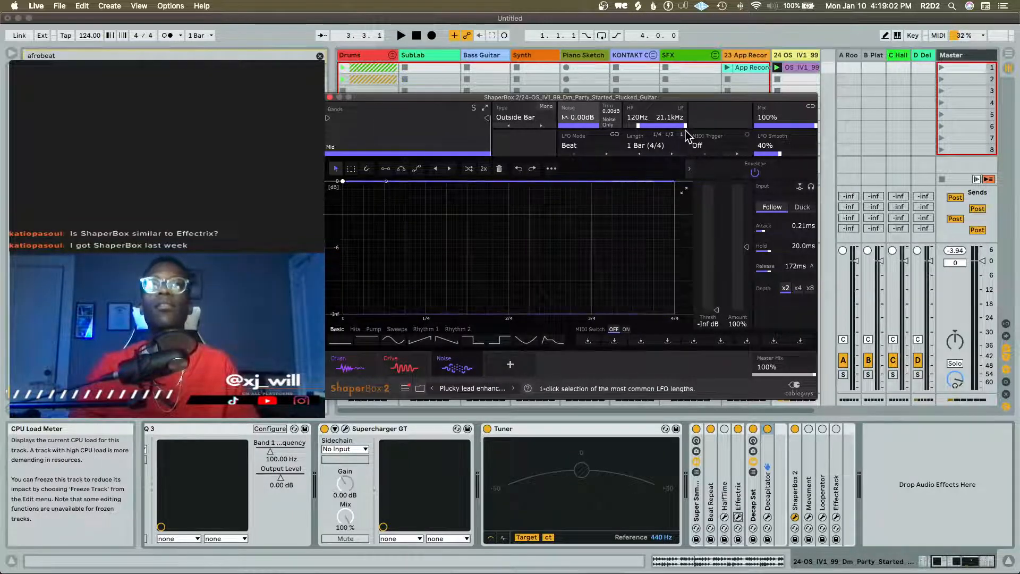
pyautogui.press('space')
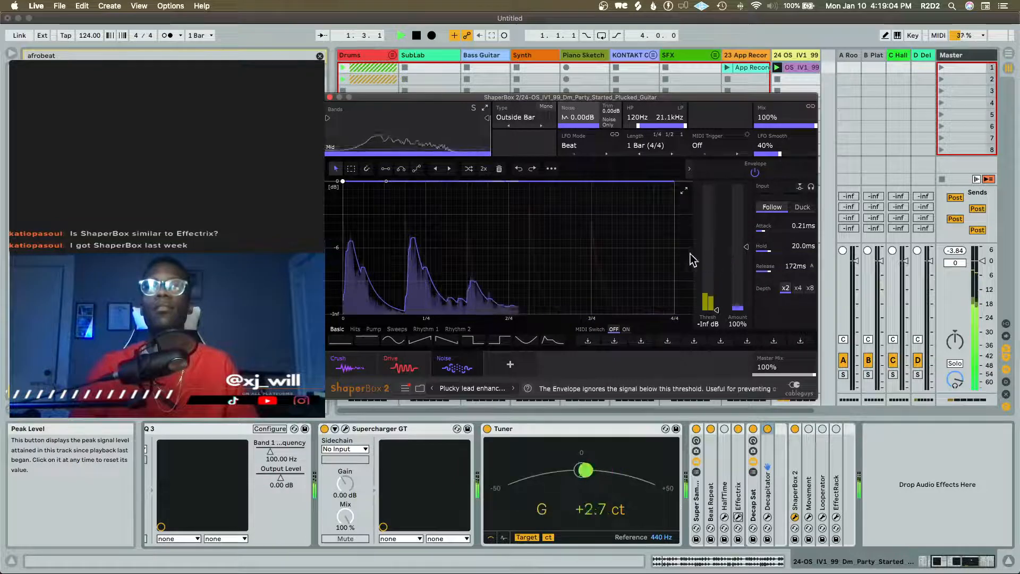
pyautogui.press('space')
pyautogui.click(754, 172)
pyautogui.press('space')
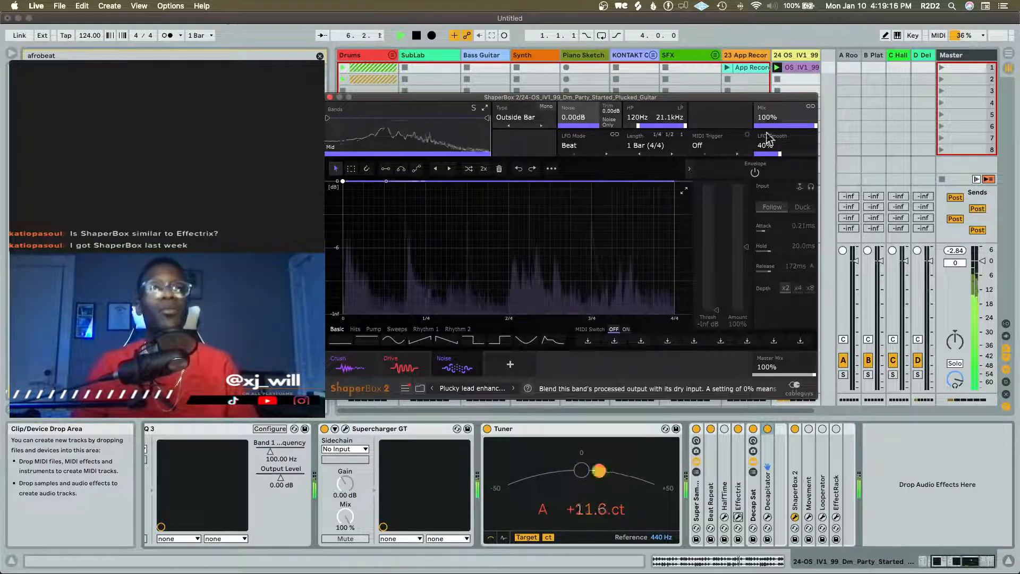
# Remove the Noise shaper from ShaperBox 2 and reopen the preset library
pyautogui.click(476, 370)
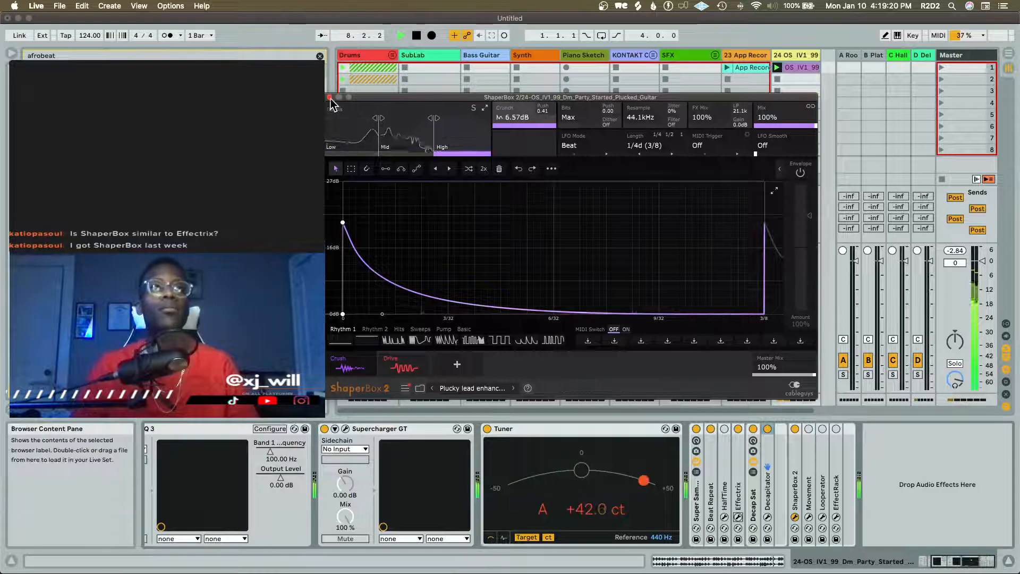
pyautogui.click(420, 388)
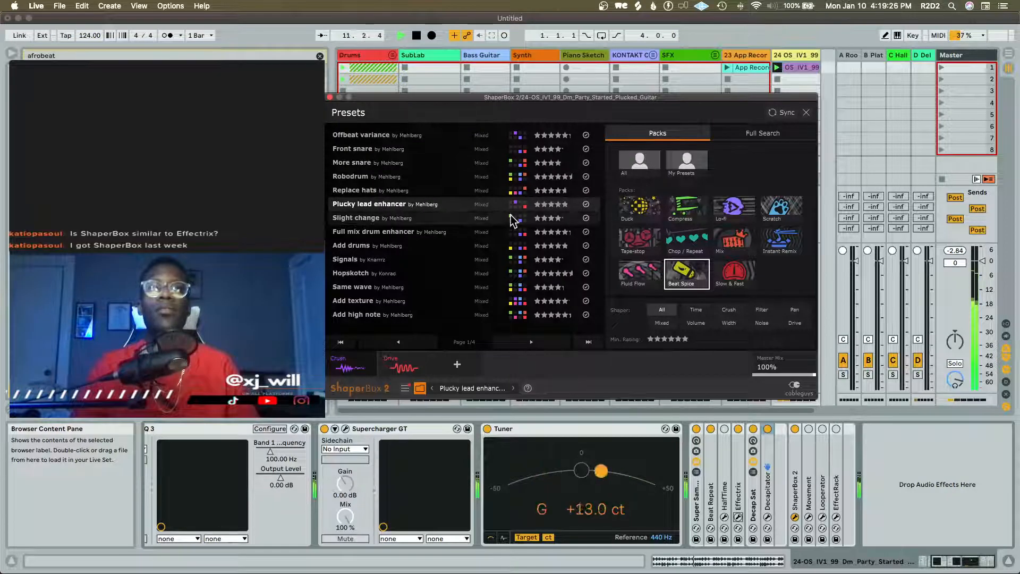
# Audition ShaperBox 2's Signals preset, load Hopskotch instead, set the master mix to 79% and close the plug-in window
pyautogui.click(437, 268)
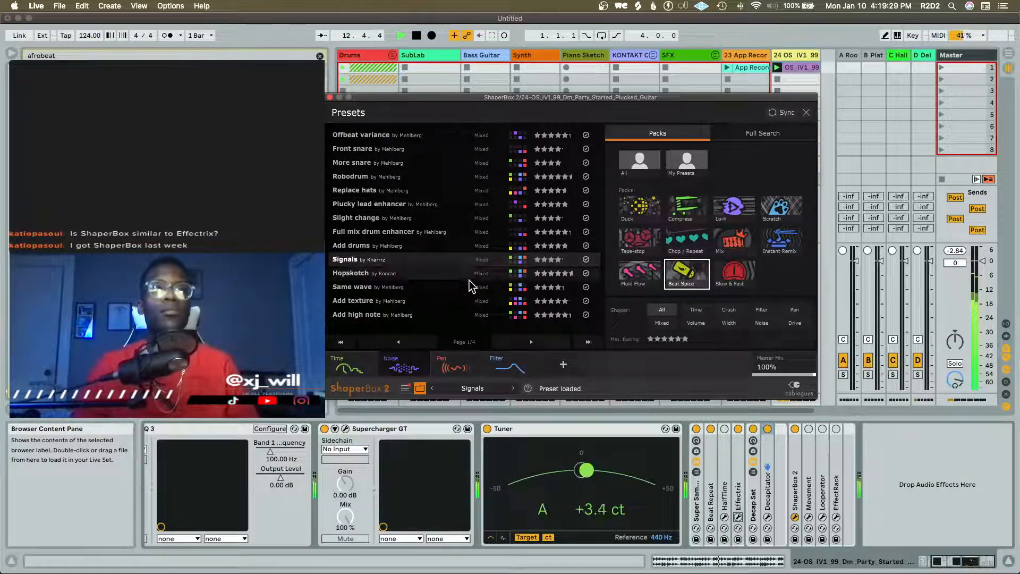
pyautogui.click(514, 392)
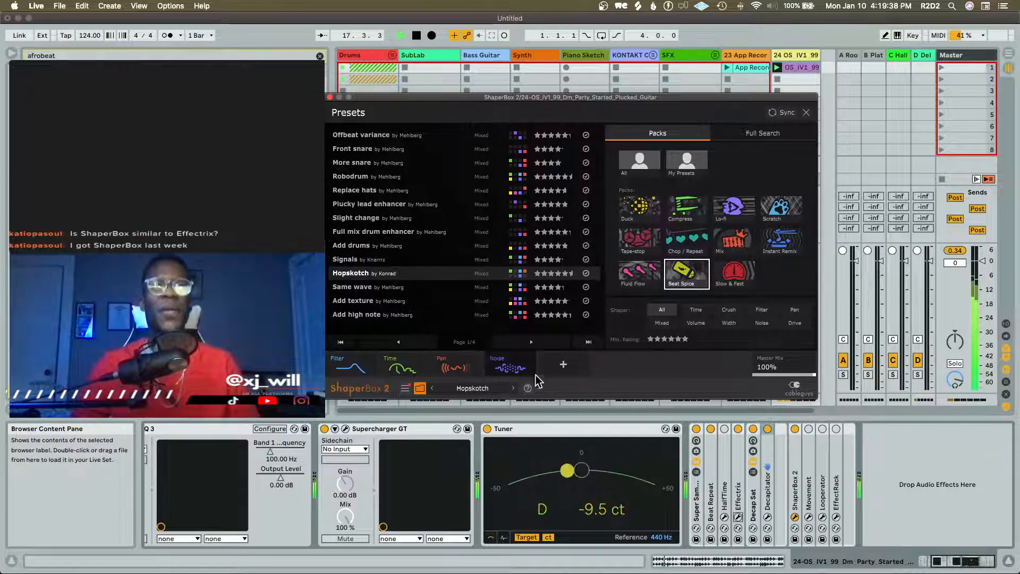
pyautogui.moveTo(778, 363); pyautogui.dragTo(778, 370)
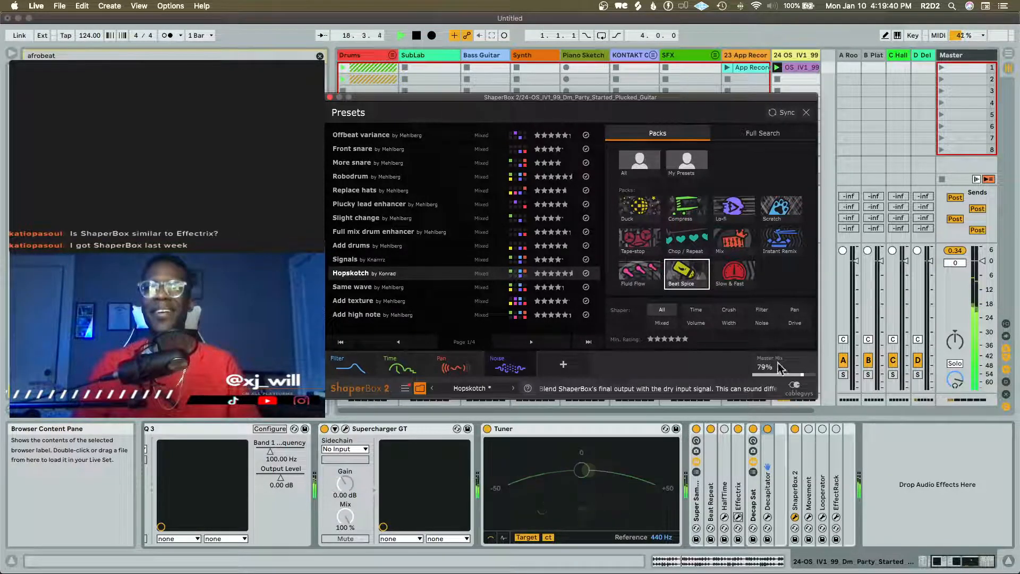
pyautogui.click(330, 98)
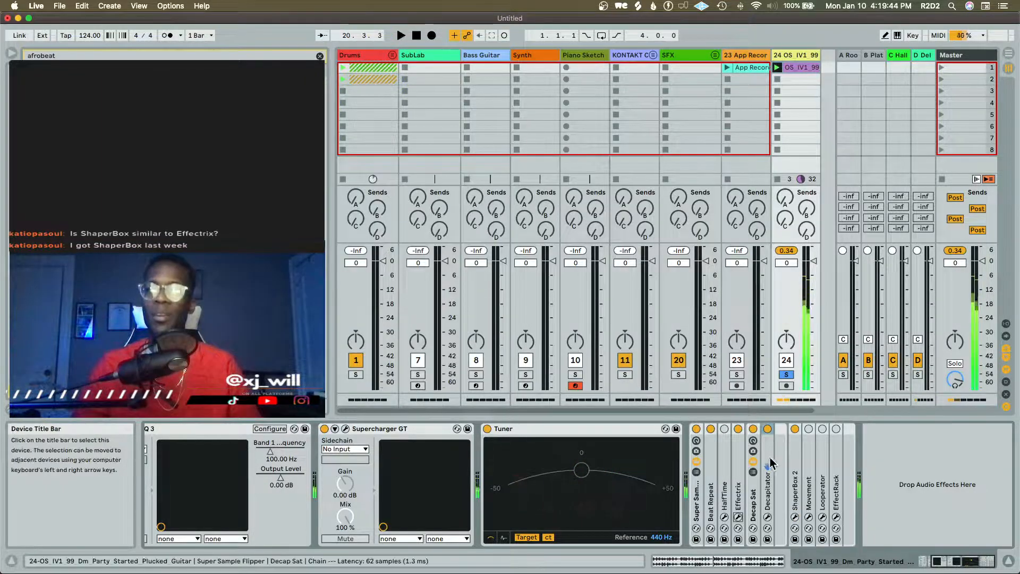
# Move Decapitator out of the Decap Sat rack to follow ShaperBox 2, delete the empty rack and play the loop
pyautogui.moveTo(768, 462); pyautogui.dragTo(806, 465)
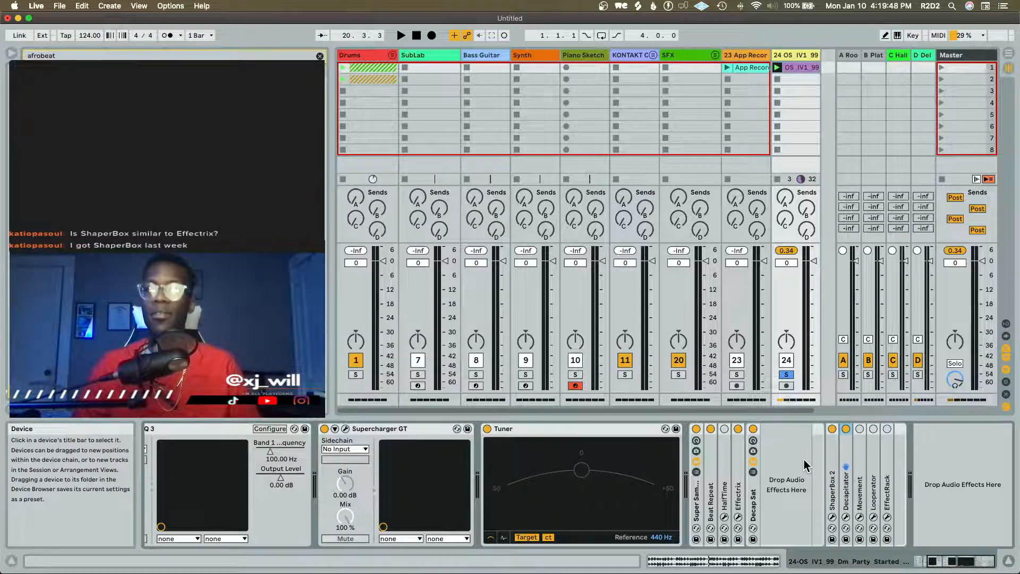
pyautogui.click(754, 497)
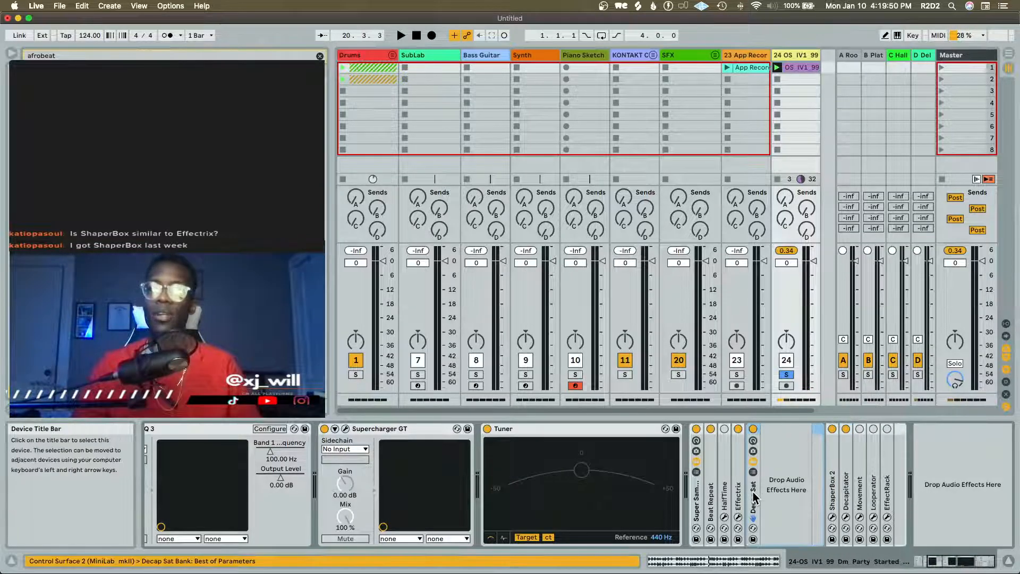
pyautogui.rightClick(755, 496)
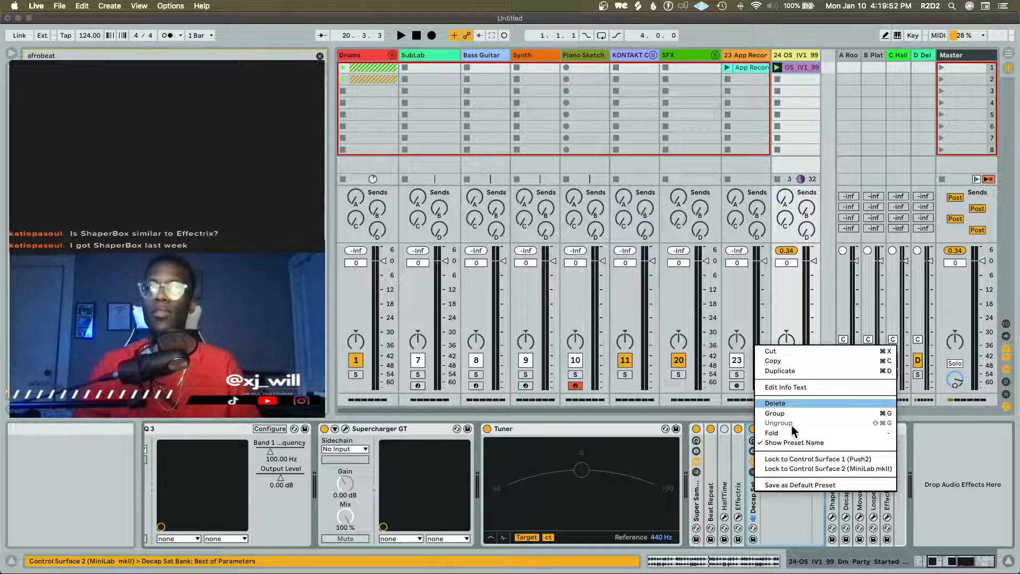
pyautogui.click(791, 405)
pyautogui.press('space')
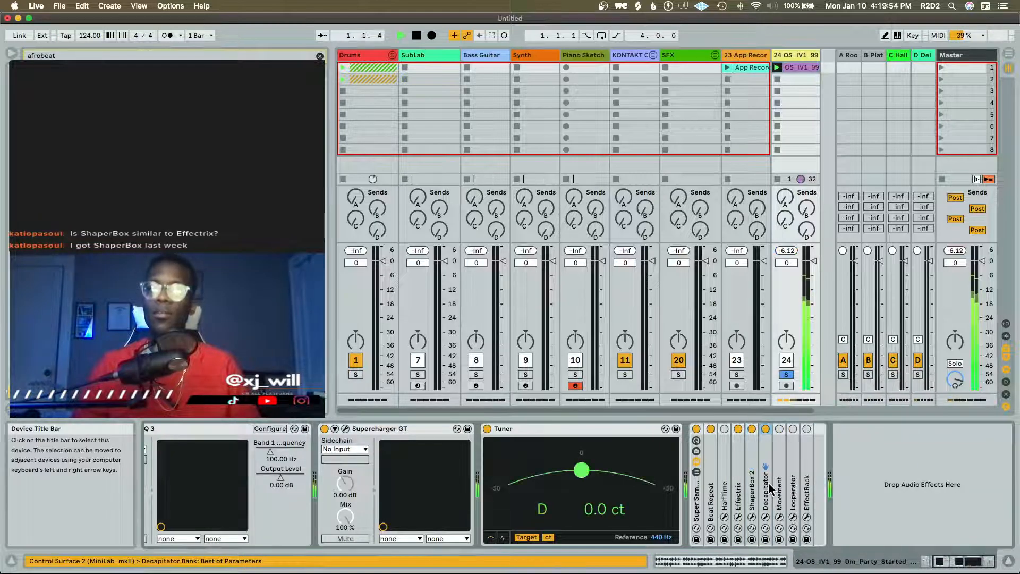
# Examine ShaperBox 2's Time shaper and Decapitator's settings while the guitar loop plays, closing each plug-in window
pyautogui.click(752, 517)
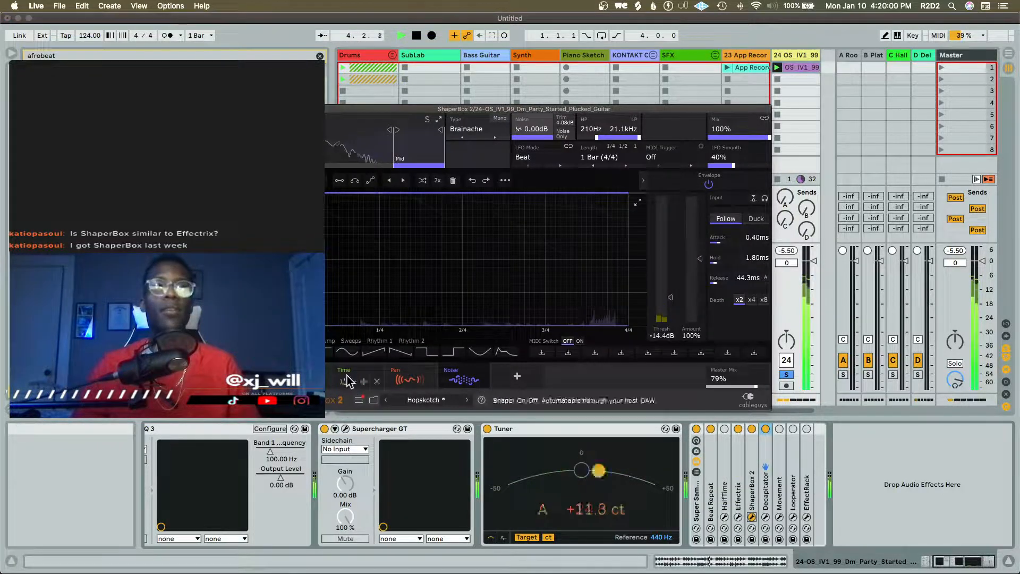
pyautogui.click(346, 375)
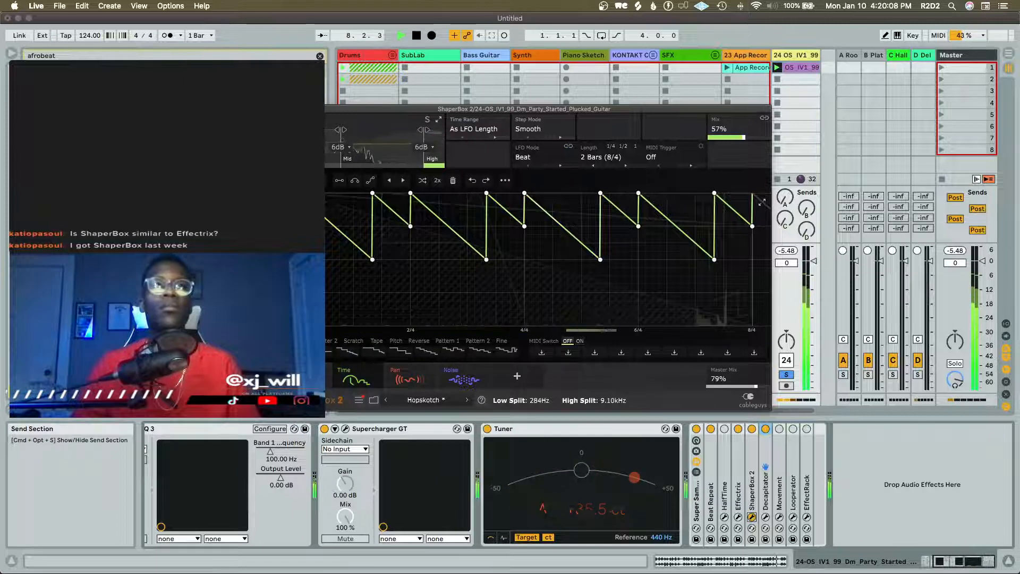
pyautogui.click(284, 109)
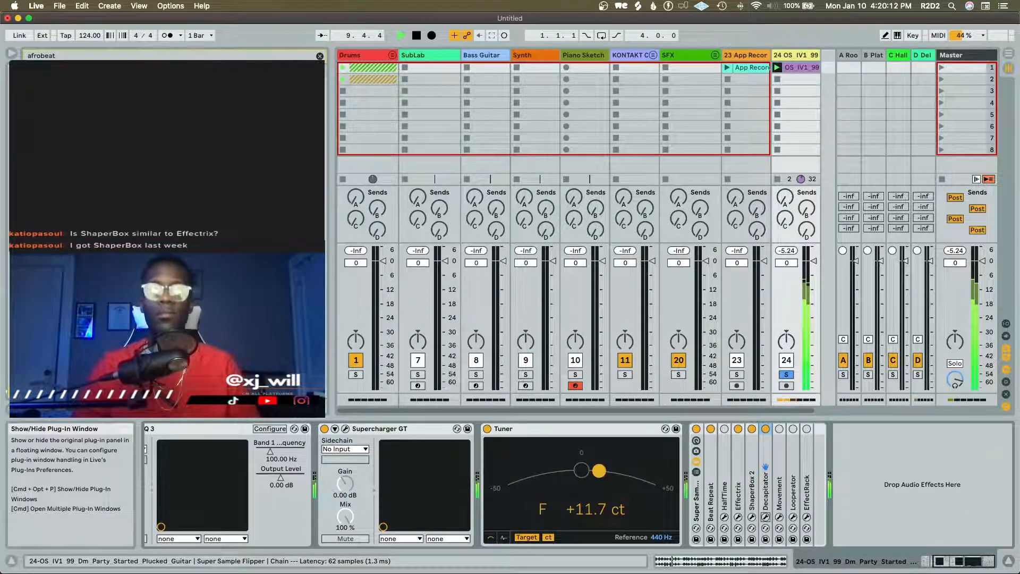
pyautogui.moveTo(536, 407); pyautogui.dragTo(452, 149)
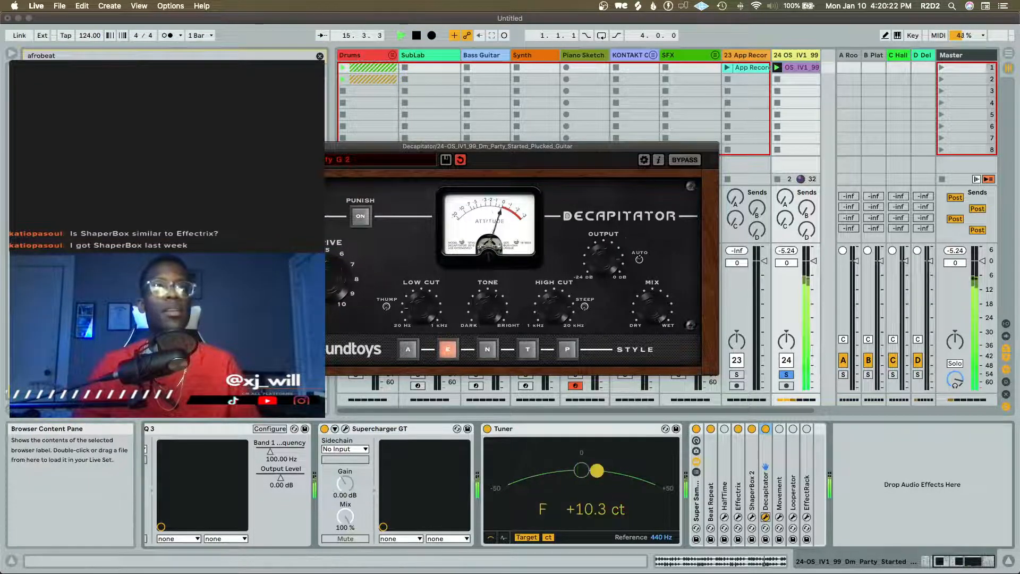
pyautogui.click(262, 146)
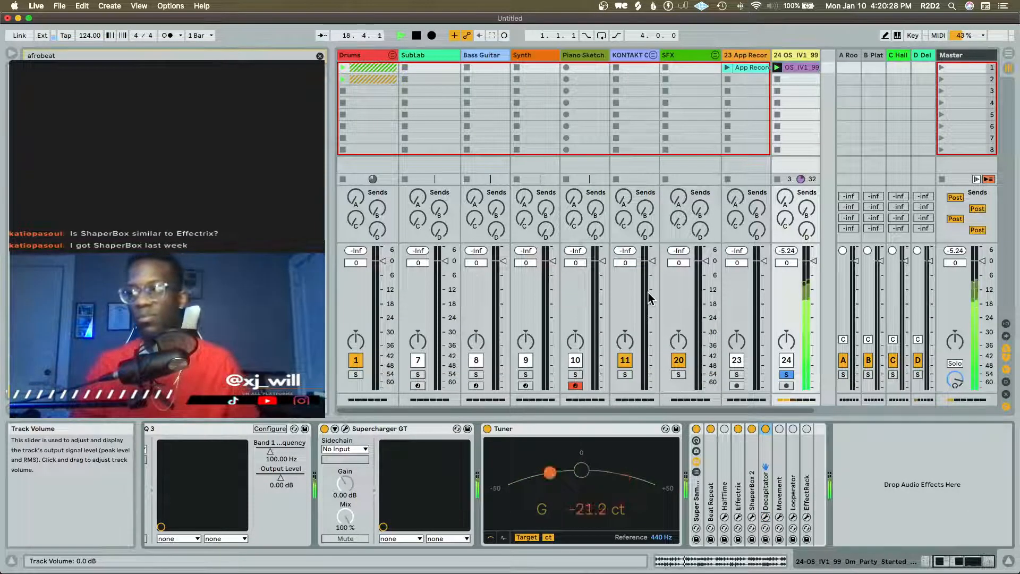
# Unsolo the guitar track, raise its plate reverb send slightly while it plays with the drums, and stop playback
pyautogui.click(786, 374)
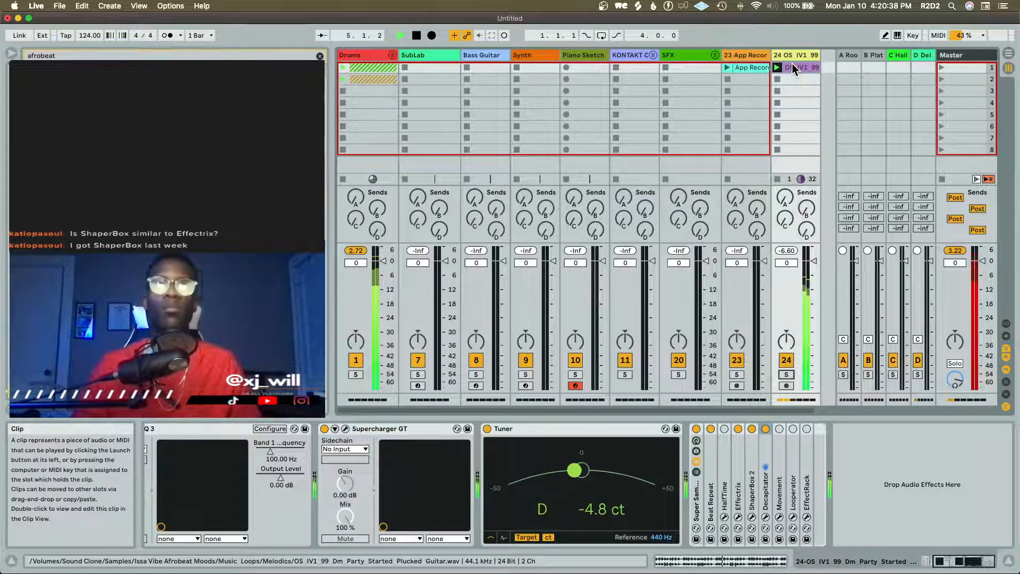
pyautogui.moveTo(816, 202)
pyautogui.mouseDown()
pyautogui.moveTo(816, 181)
pyautogui.moveTo(806, 213)
pyautogui.mouseUp()
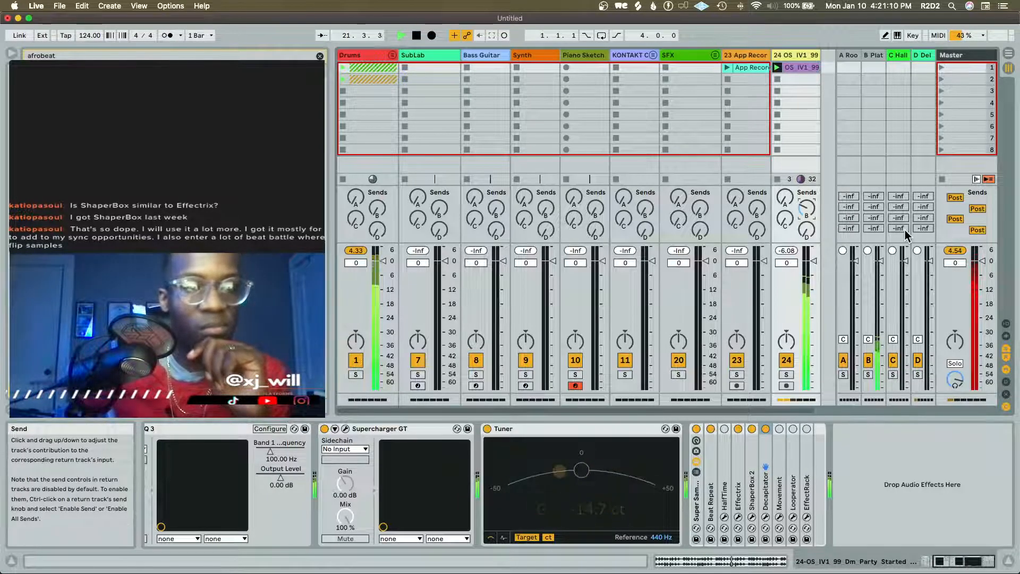
pyautogui.press('space')
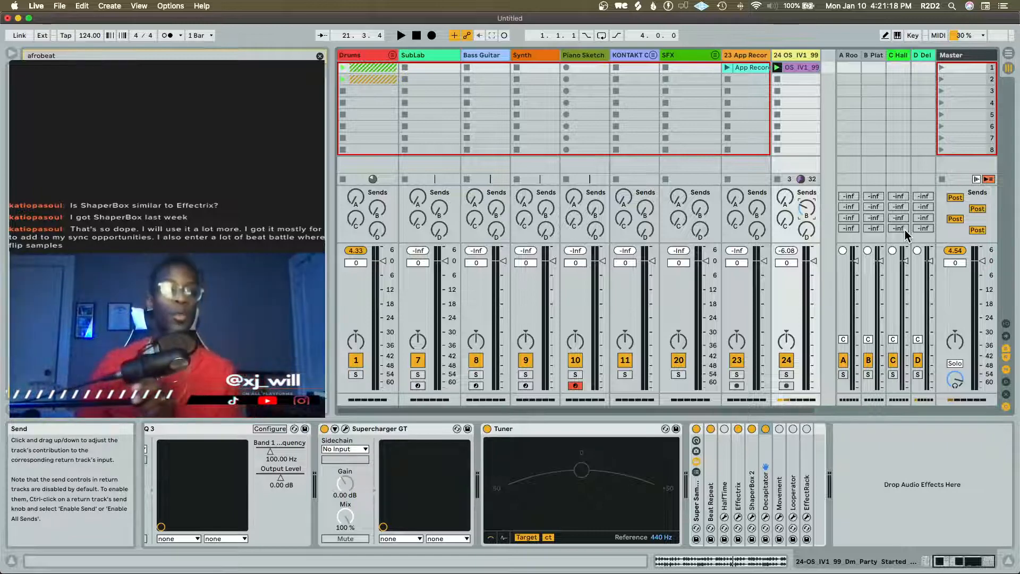
# Unfold iZotope Stutter Edit on the Master track, expand the SFX group, arm Stutter Control track 21 and start playback
pyautogui.click(964, 55)
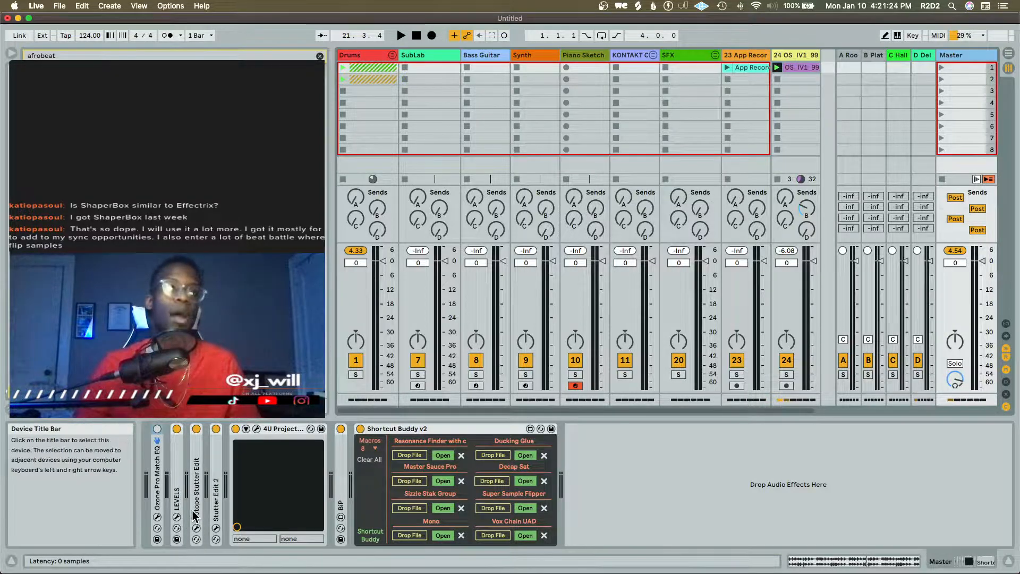
pyautogui.doubleClick(195, 508)
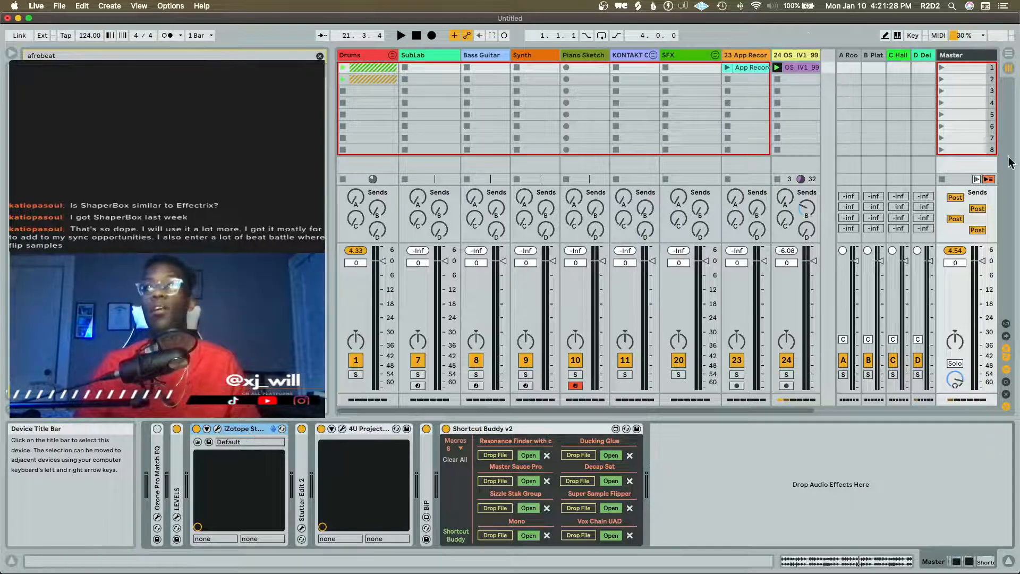
pyautogui.click(715, 55)
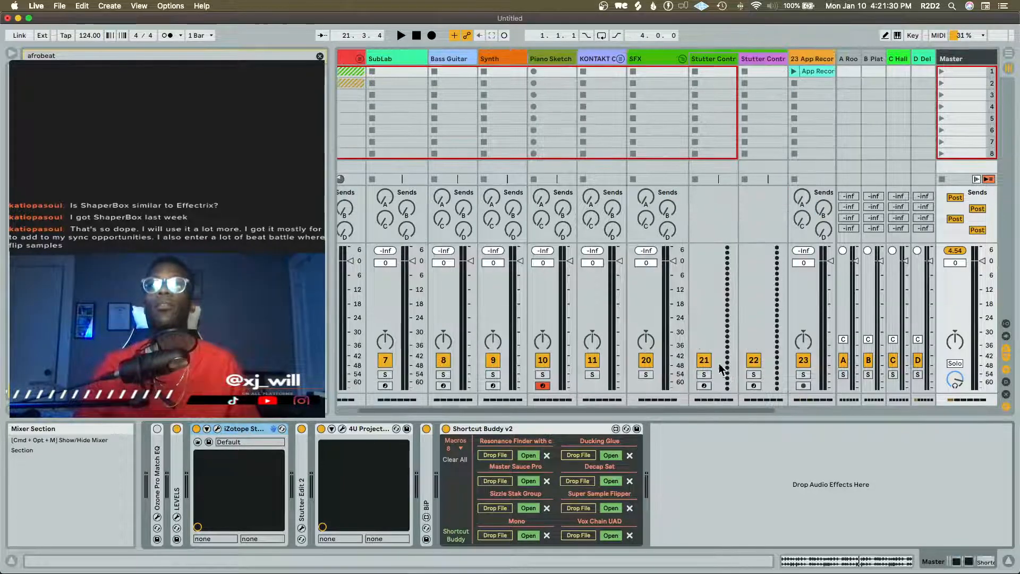
pyautogui.click(704, 386)
pyautogui.press('space')
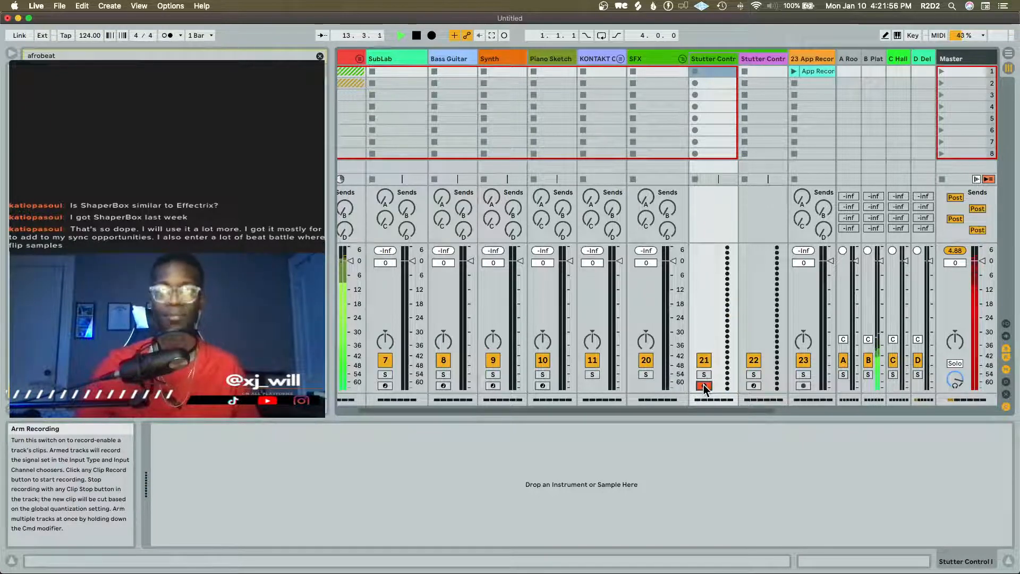
# Open the Stutter Edit plug-in window on the Master track and dismiss the Updater dialogs without reopening or reporting
pyautogui.click(951, 58)
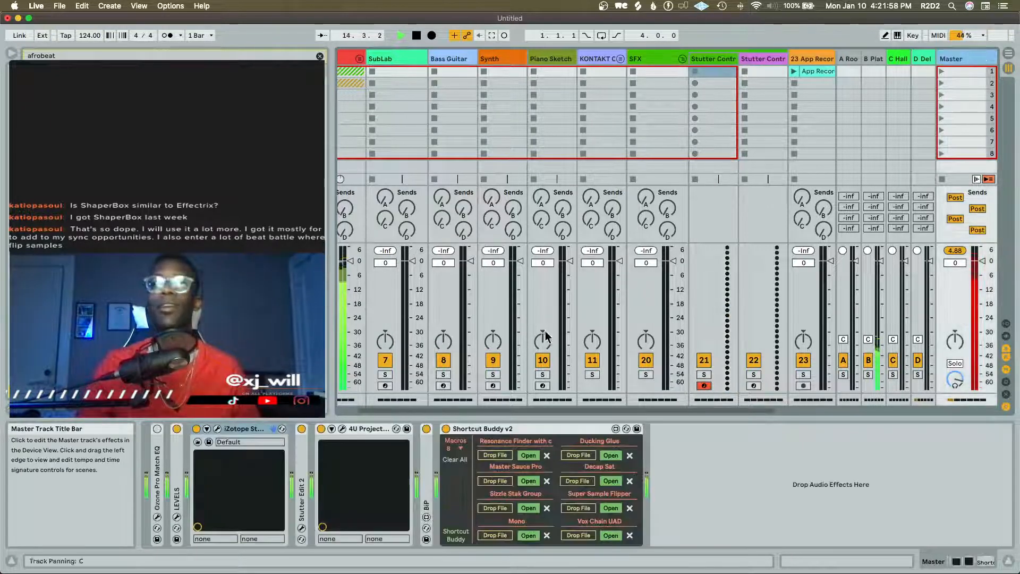
pyautogui.click(218, 432)
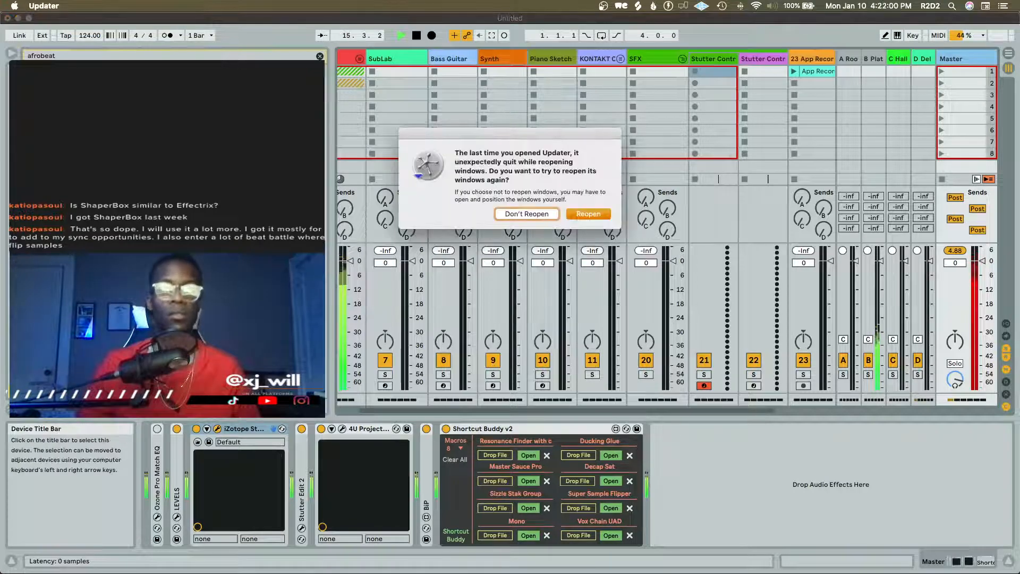
pyautogui.click(527, 216)
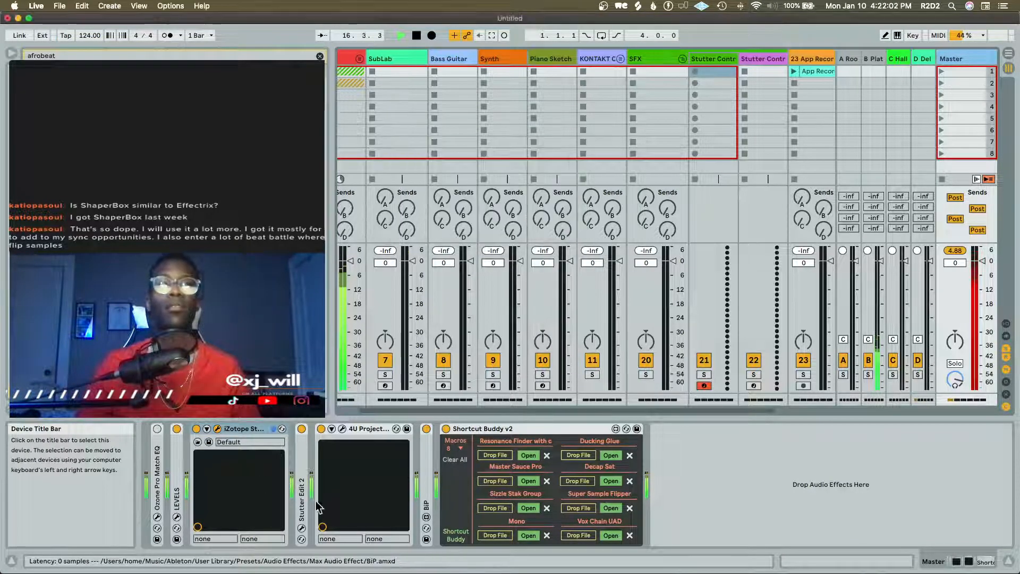
pyautogui.moveTo(498, 154); pyautogui.dragTo(496, 70)
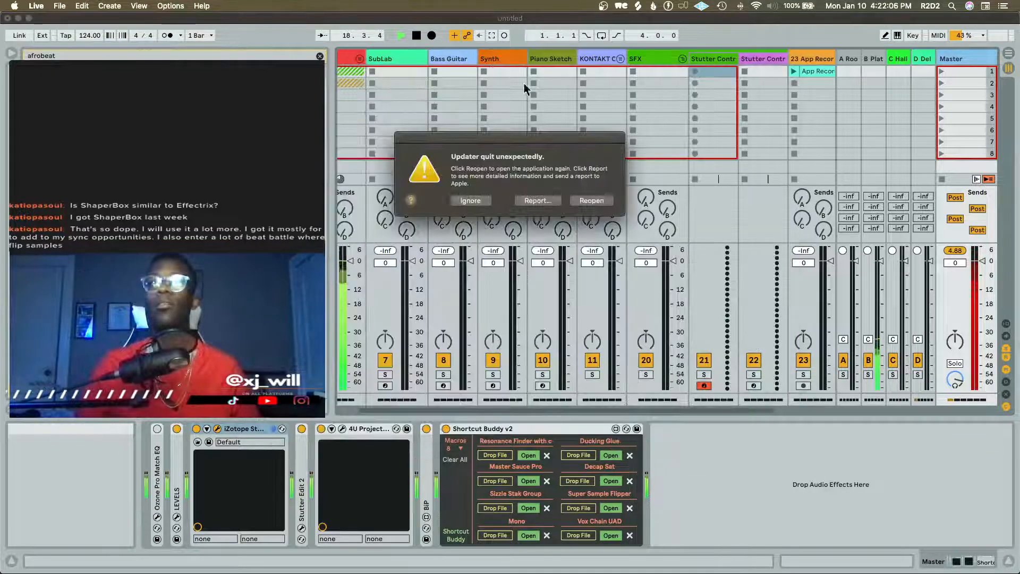
pyautogui.click(464, 202)
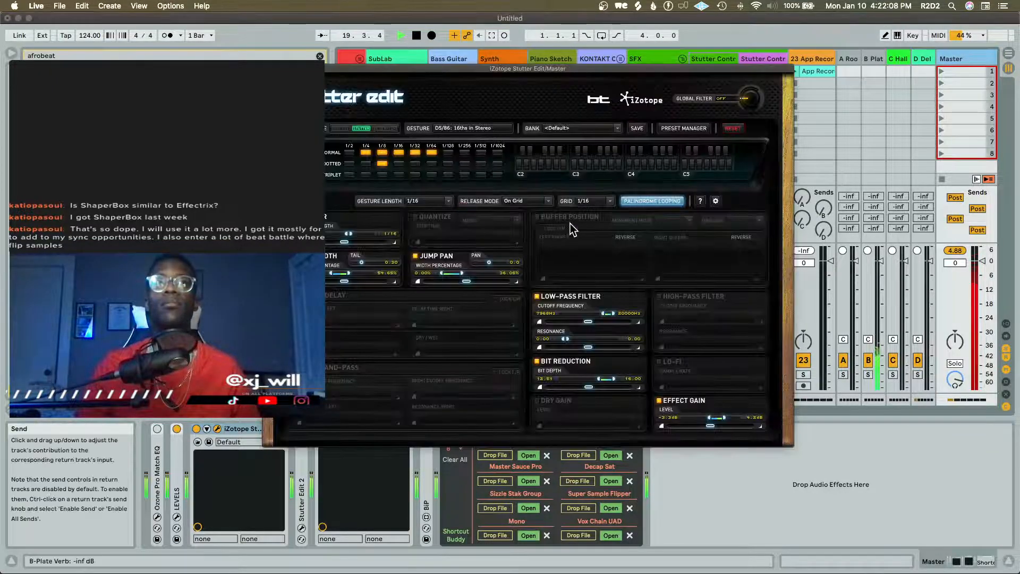
# Select the armed Stutter Control track, play Stutter Edit gestures over the loops, close the plug-in and stop playback
pyautogui.moveTo(713, 68); pyautogui.dragTo(623, 64)
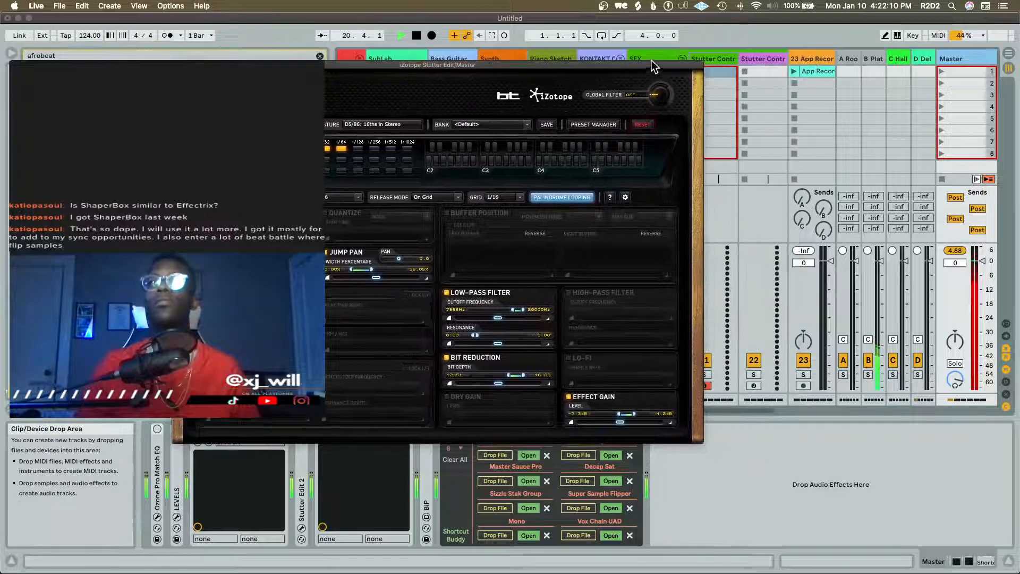
pyautogui.click(740, 104)
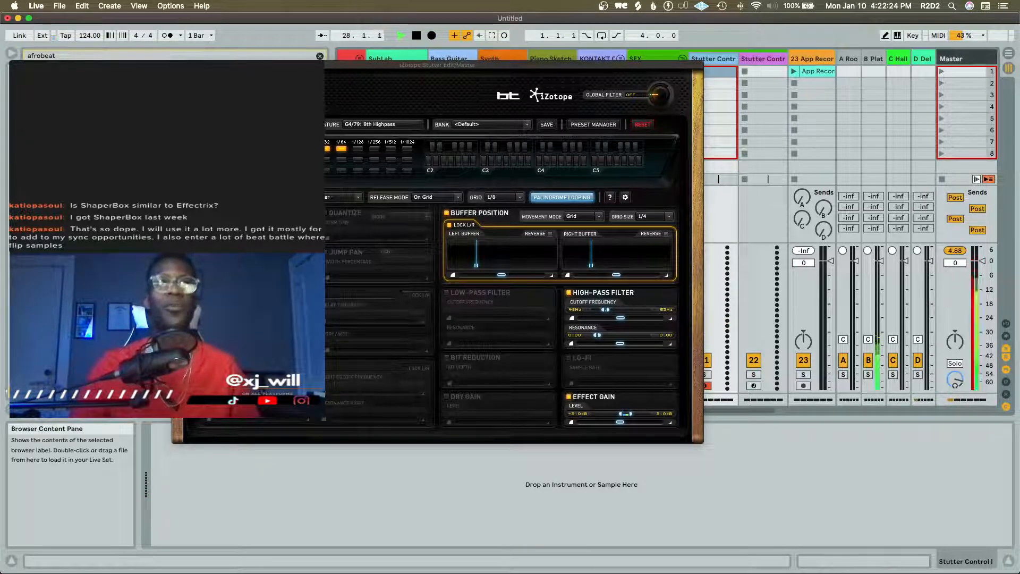
pyautogui.click(178, 65)
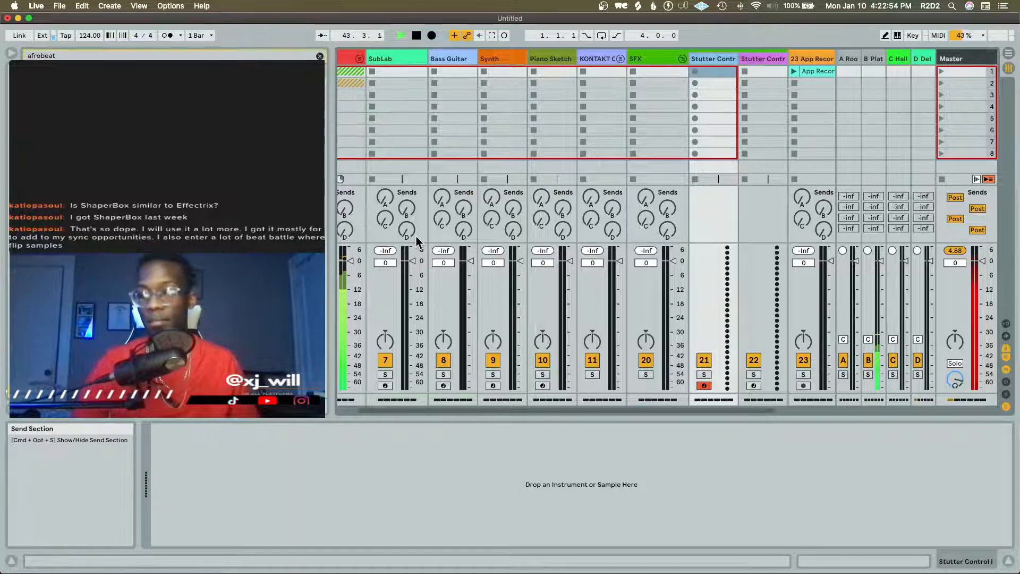
pyautogui.press('space')
# Clear the afrobeat search and search the browser for flute samples
pyautogui.press('b')
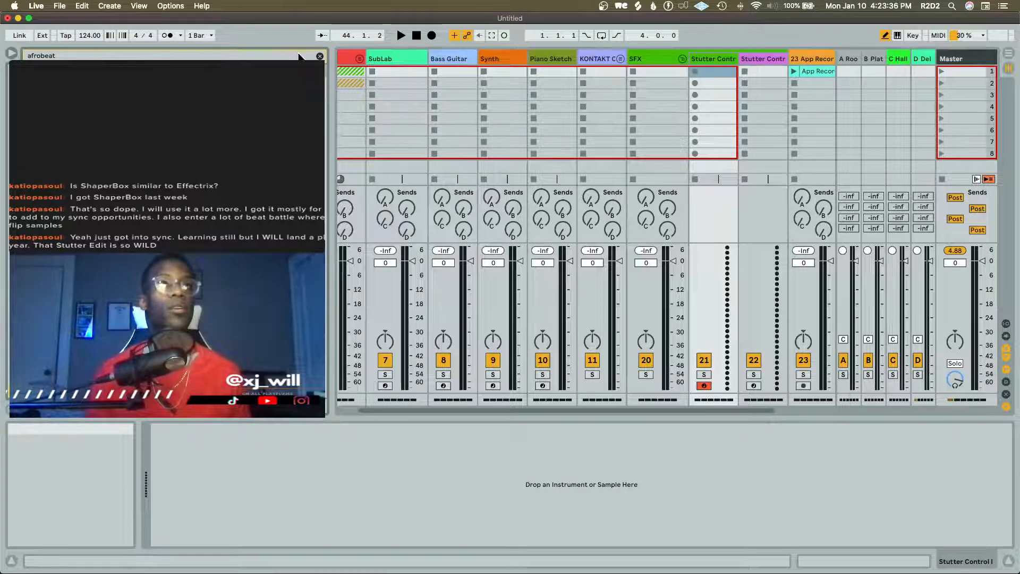
pyautogui.click(319, 56)
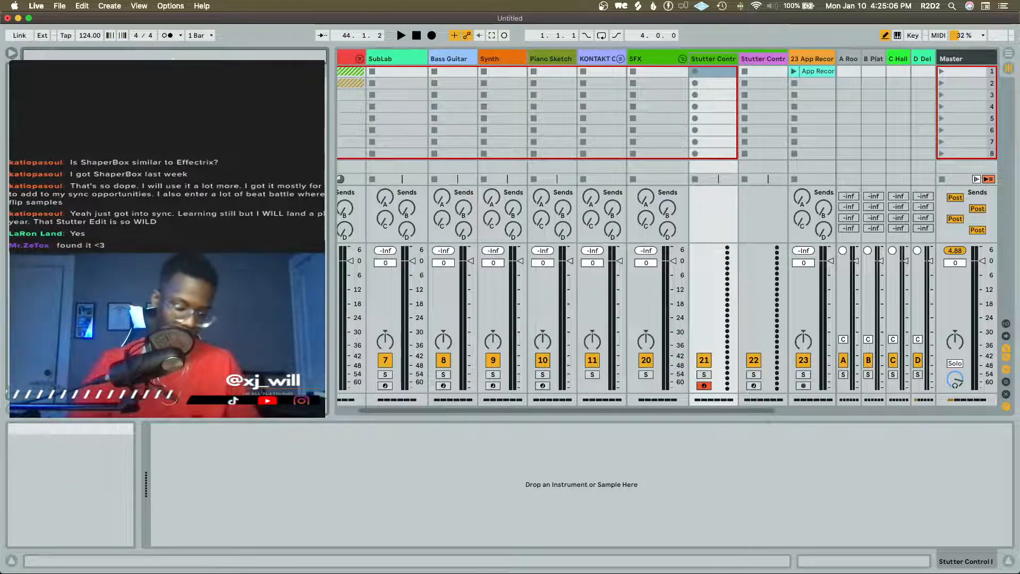
pyautogui.write('flute')
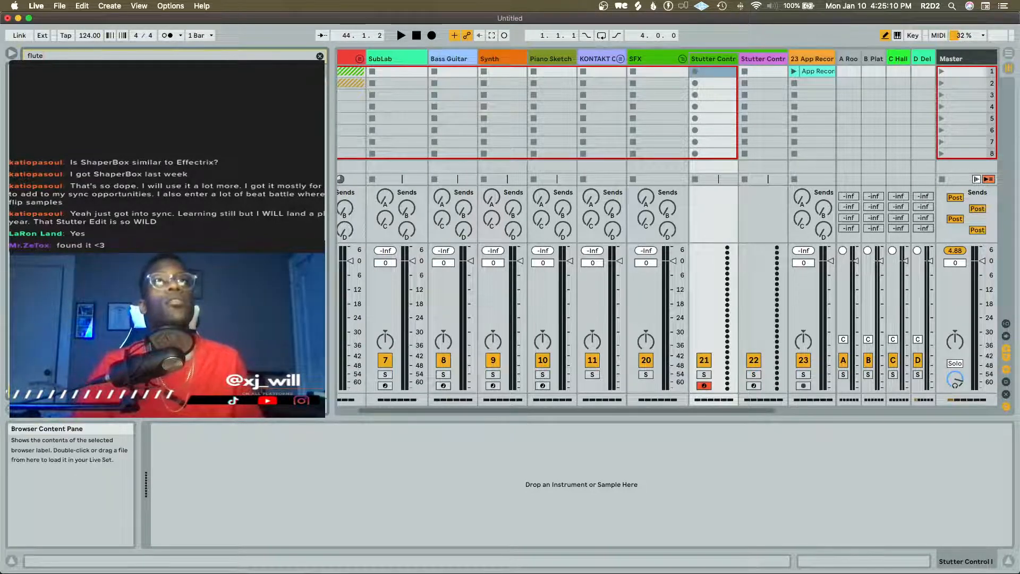
# Collapse the SFX group, add the RARE bansuri loop4 to a new audio track, and open its clip for editing
pyautogui.click(683, 59)
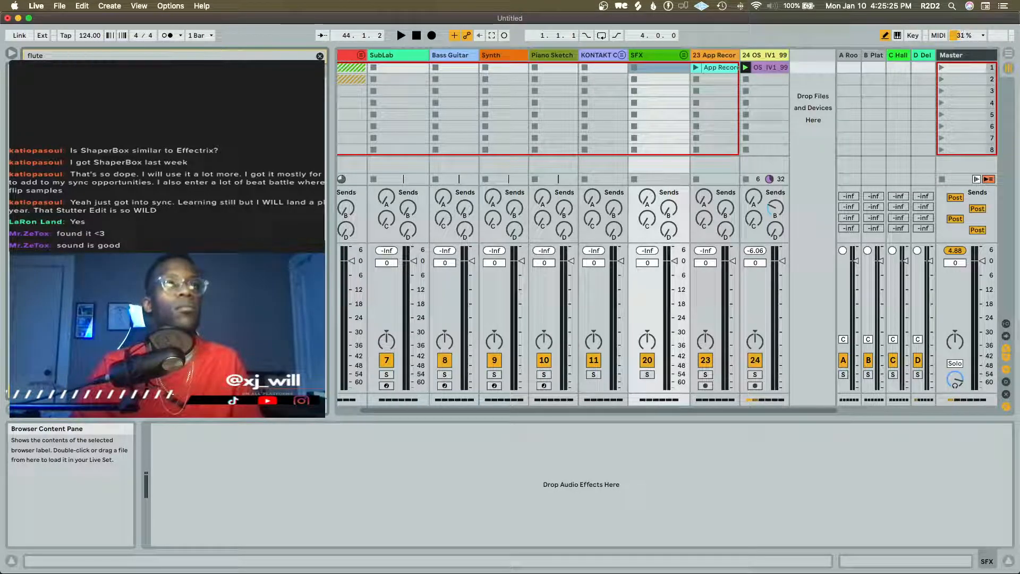
pyautogui.press('space')
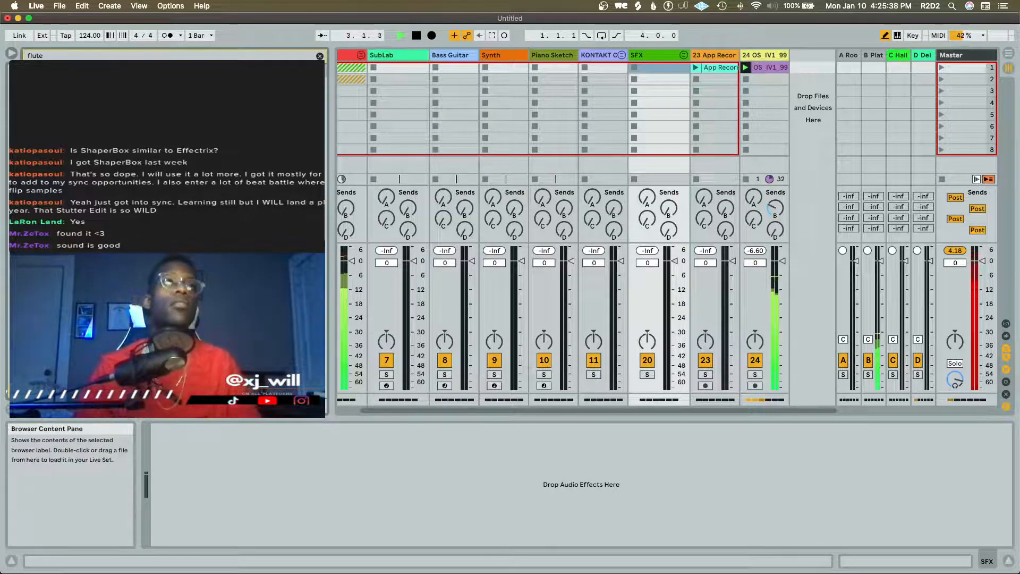
pyautogui.moveTo(202, 212); pyautogui.dragTo(793, 66)
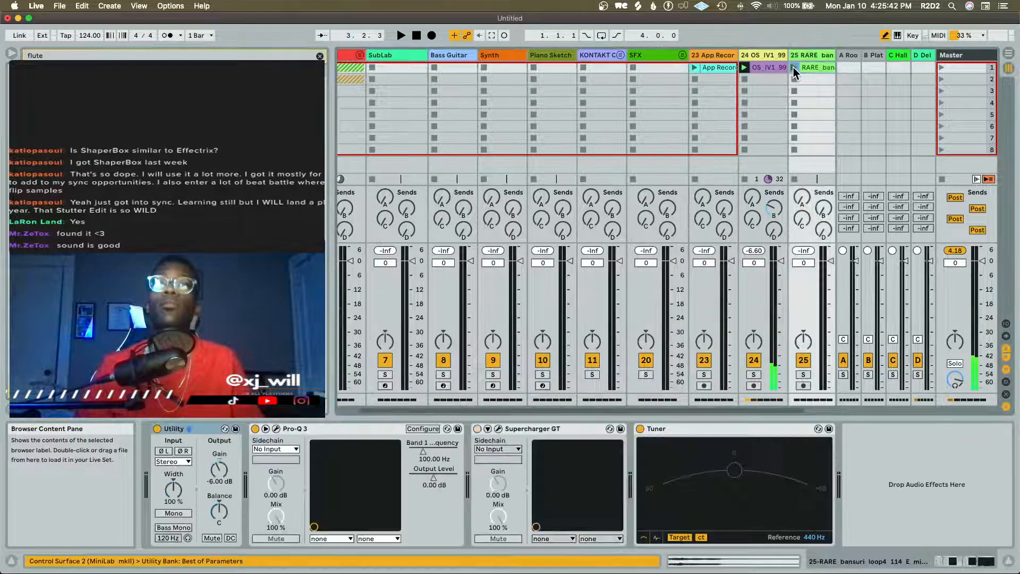
pyautogui.doubleClick(816, 73)
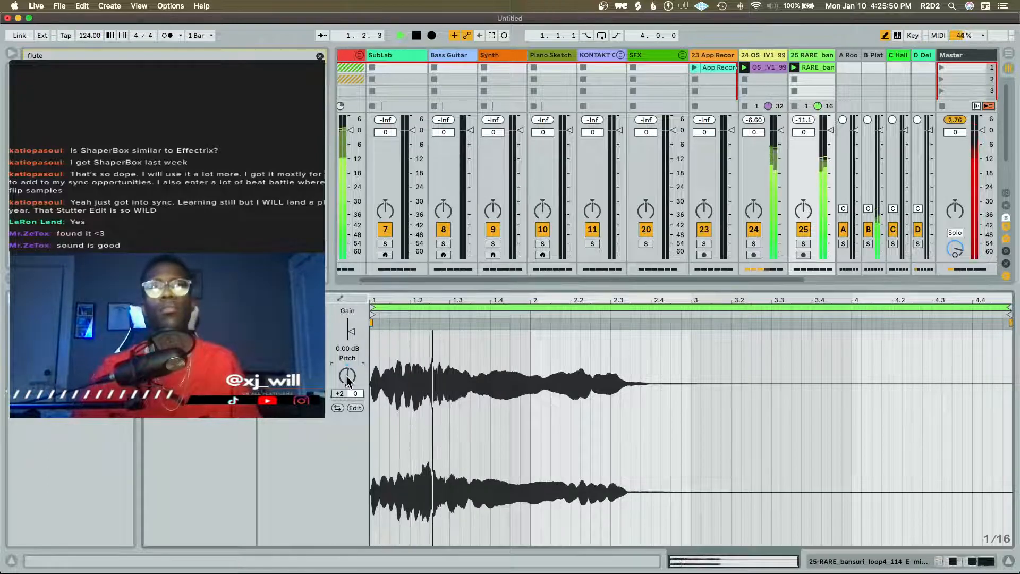
# Transpose the bansuri clip to +1 semitone and audition it against the other loops
pyautogui.press('Down')
pyautogui.press('space')
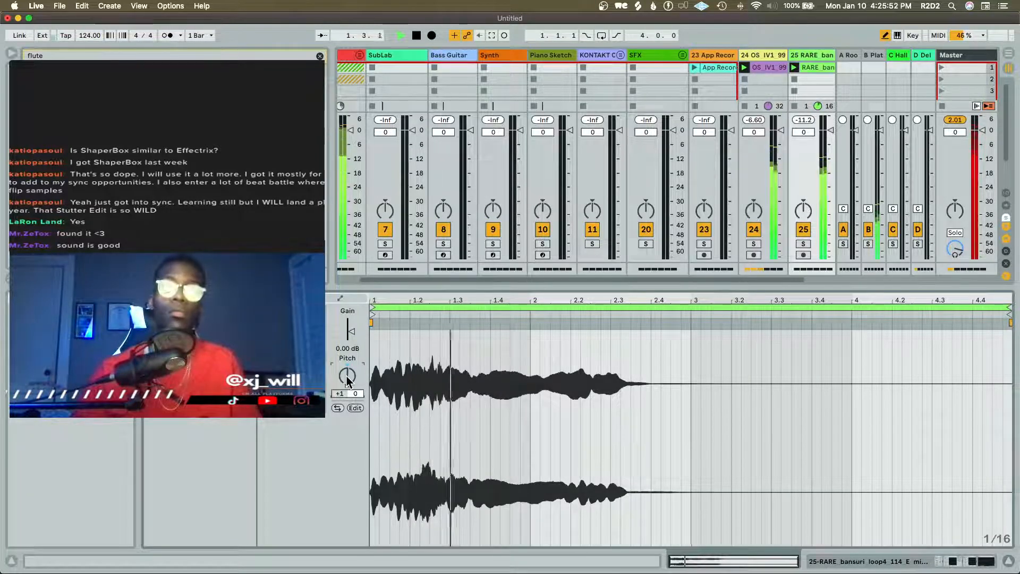
pyautogui.press('space')
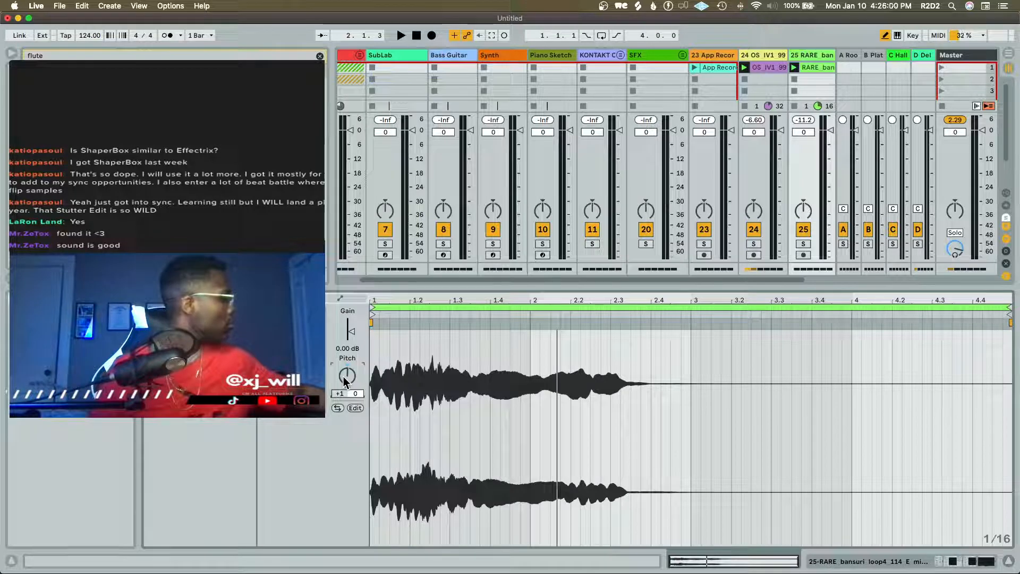
pyautogui.press('space')
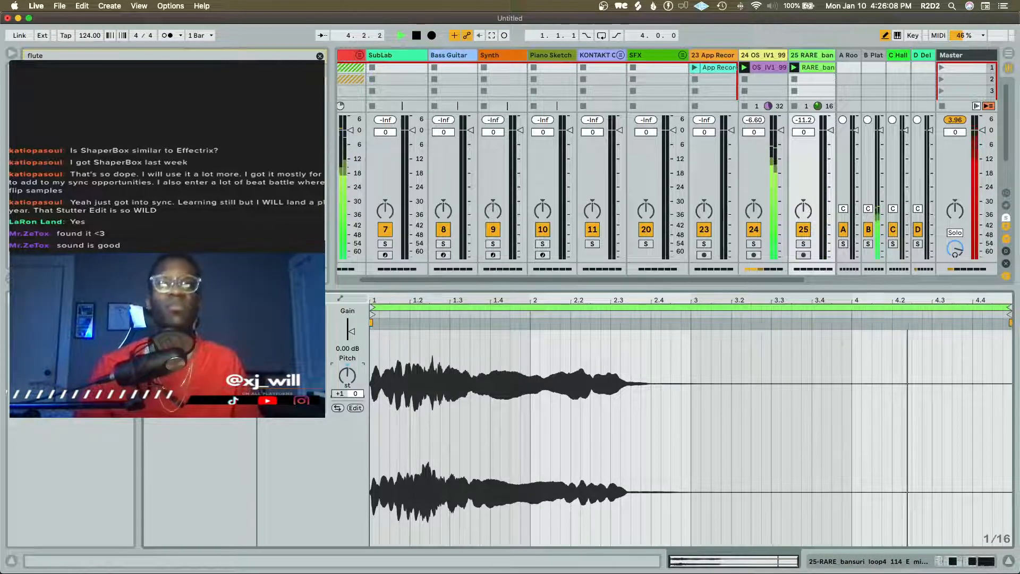
# Enable Supercharger GT on the bansuri track, raise its Saturation, Compress and Character amounts, and set the character mode to Bright
pyautogui.hotkey('shift', 'Tab')
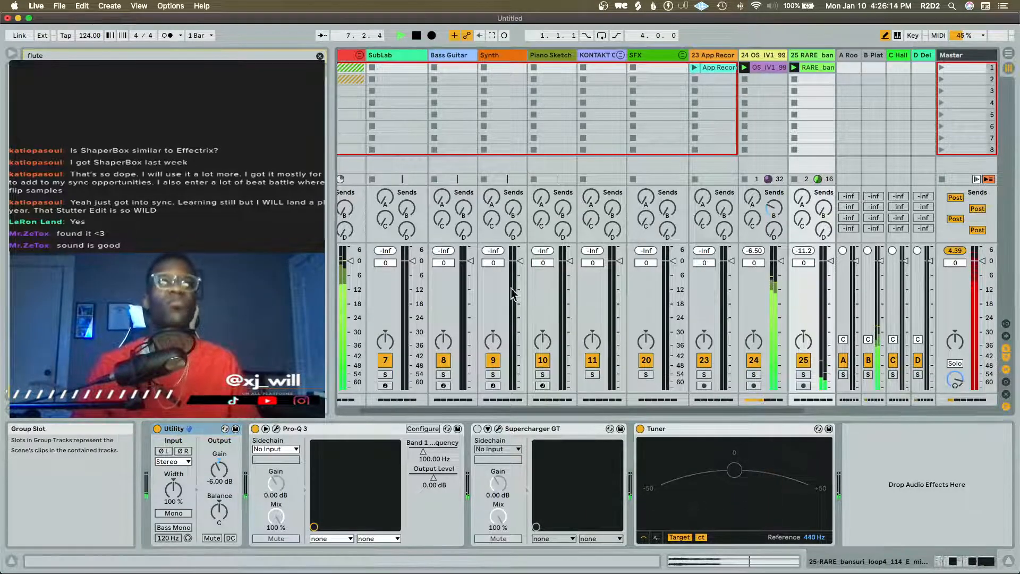
pyautogui.press('space')
pyautogui.click(476, 429)
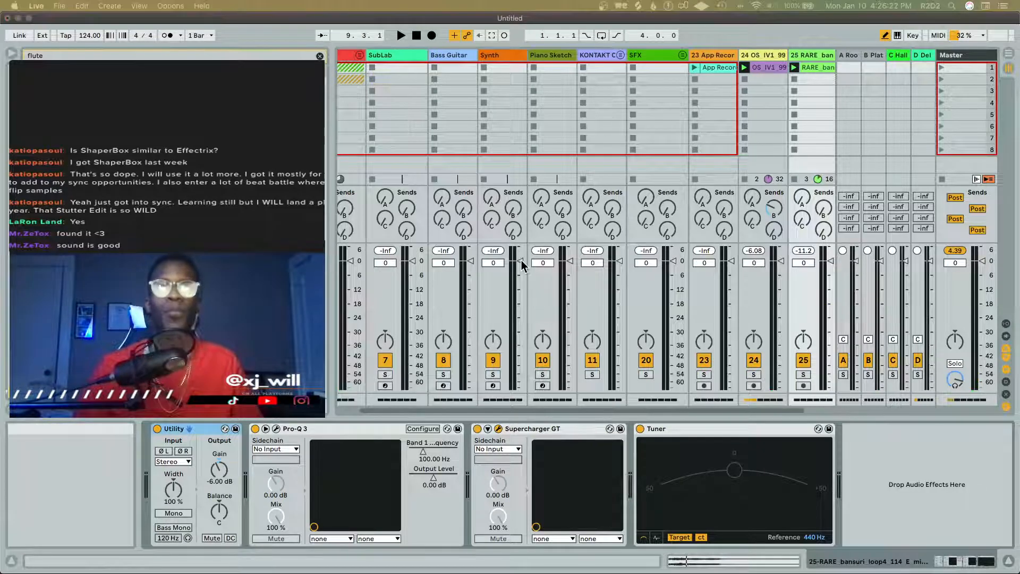
pyautogui.moveTo(542, 573); pyautogui.dragTo(591, 168)
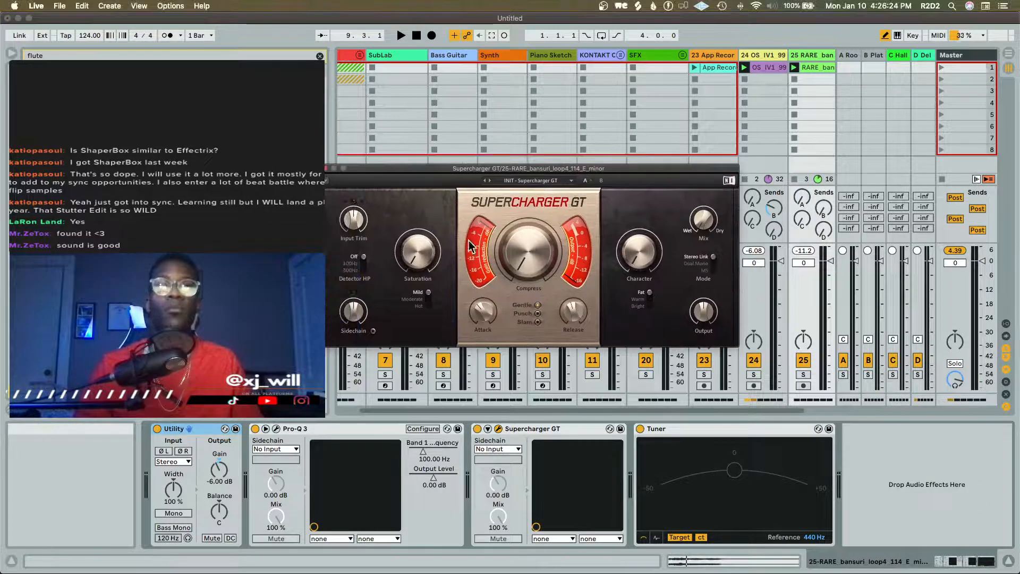
pyautogui.moveTo(418, 252); pyautogui.dragTo(418, 230)
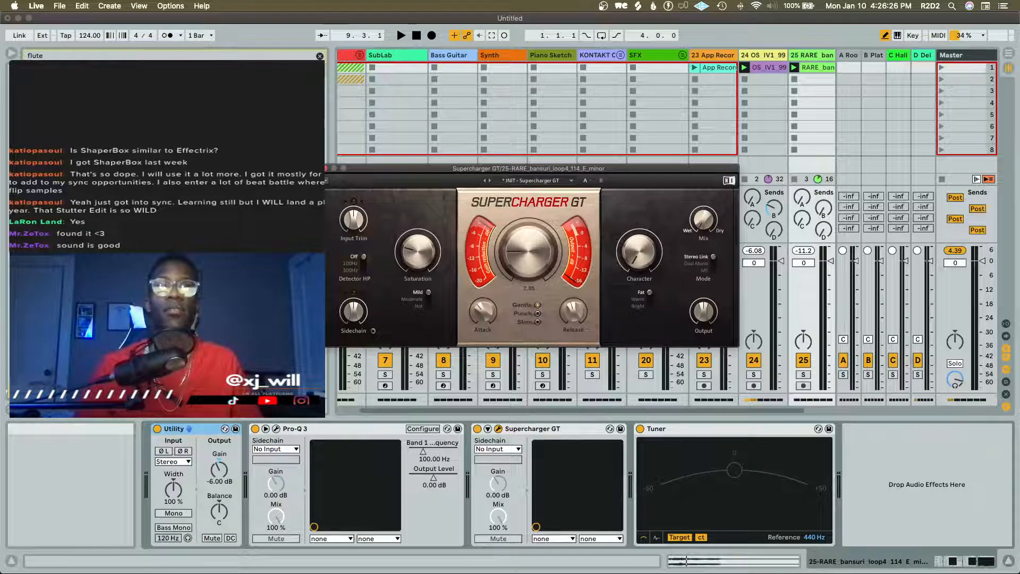
pyautogui.moveTo(642, 294); pyautogui.dragTo(642, 307)
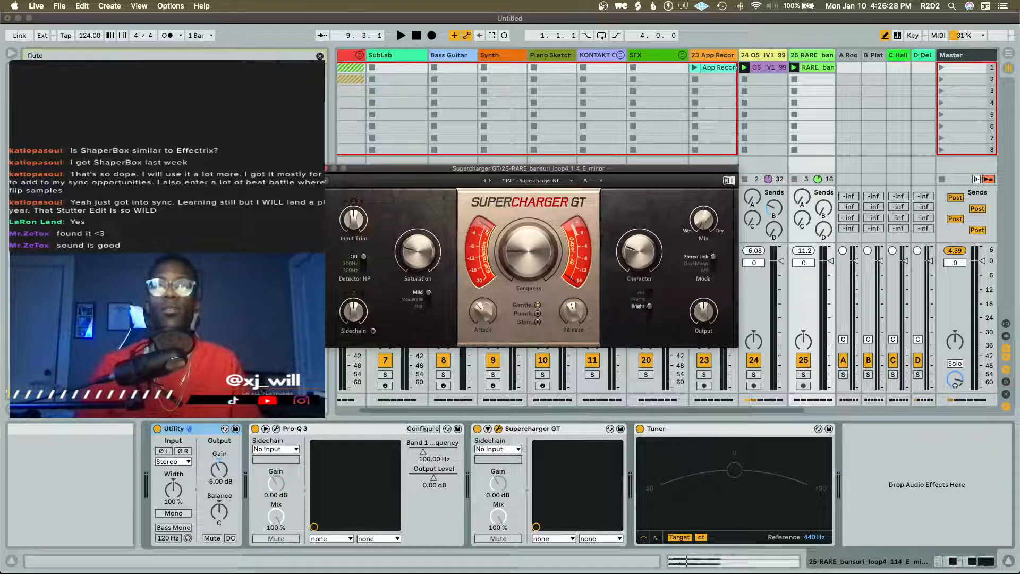
# Play the loops, increase the Supercharger GT saturation further, and adjust its output level
pyautogui.press('space')
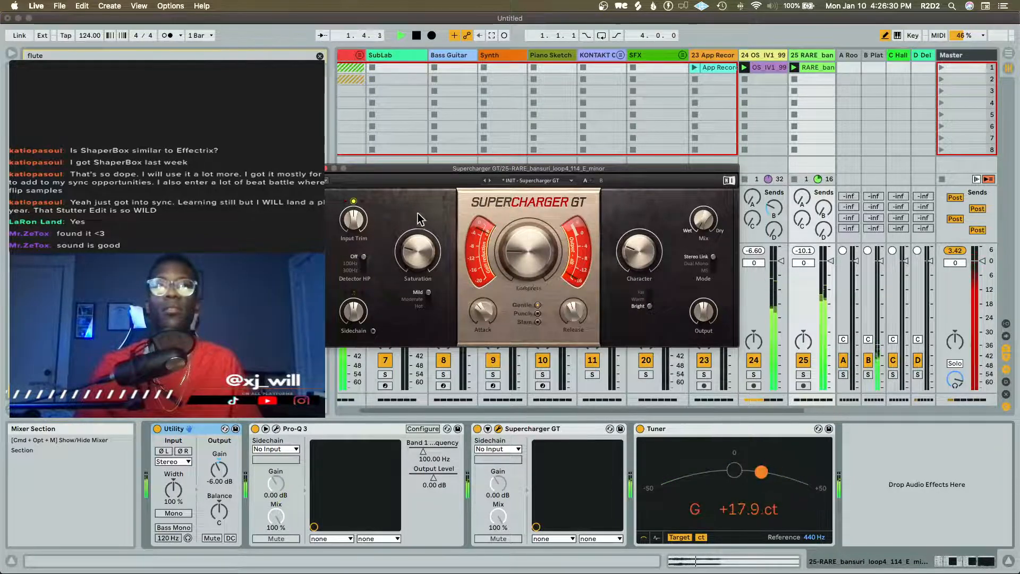
pyautogui.moveTo(418, 244); pyautogui.dragTo(418, 235)
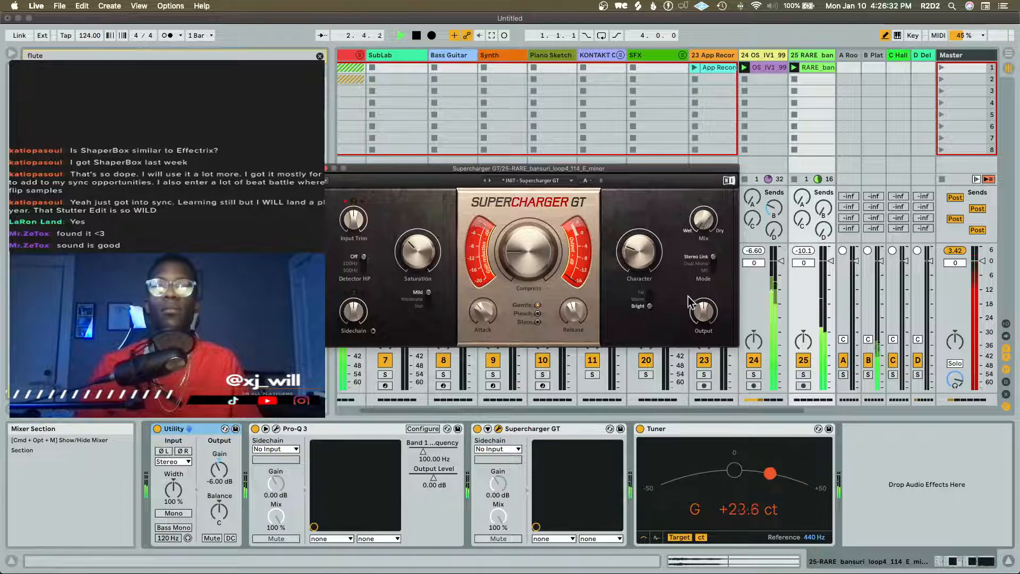
pyautogui.moveTo(703, 312); pyautogui.dragTo(703, 317)
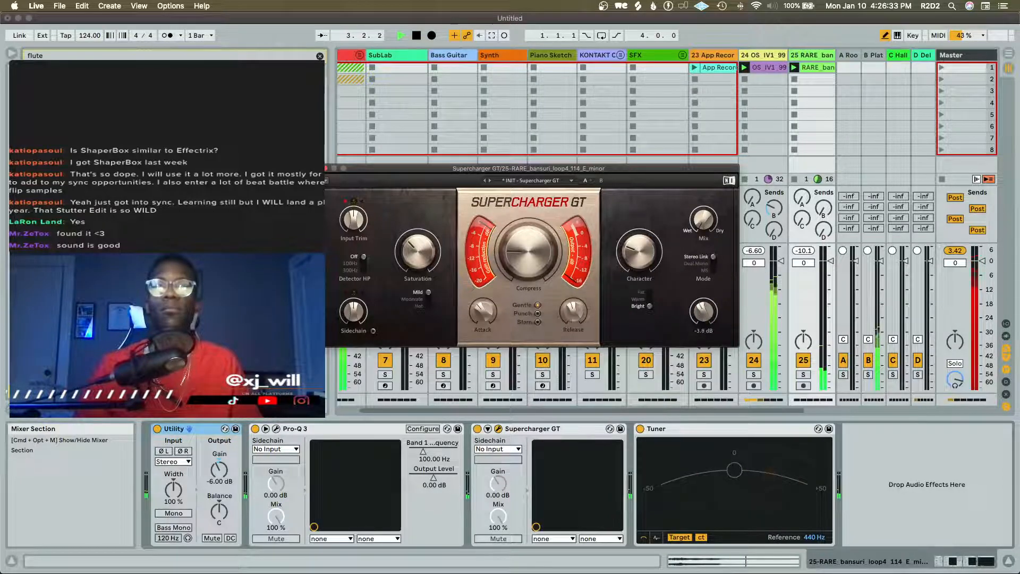
# Set the bansuri track's C-Hall Verb send to -23 dB while auditioning the loops
pyautogui.click(802, 218)
pyautogui.moveTo(802, 218); pyautogui.dragTo(802, 215)
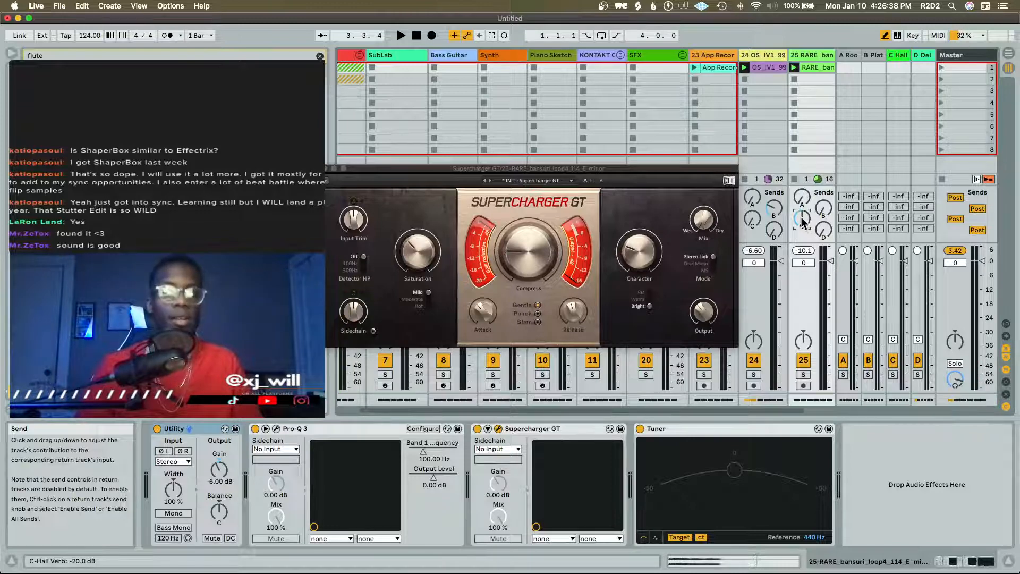
pyautogui.press('space')
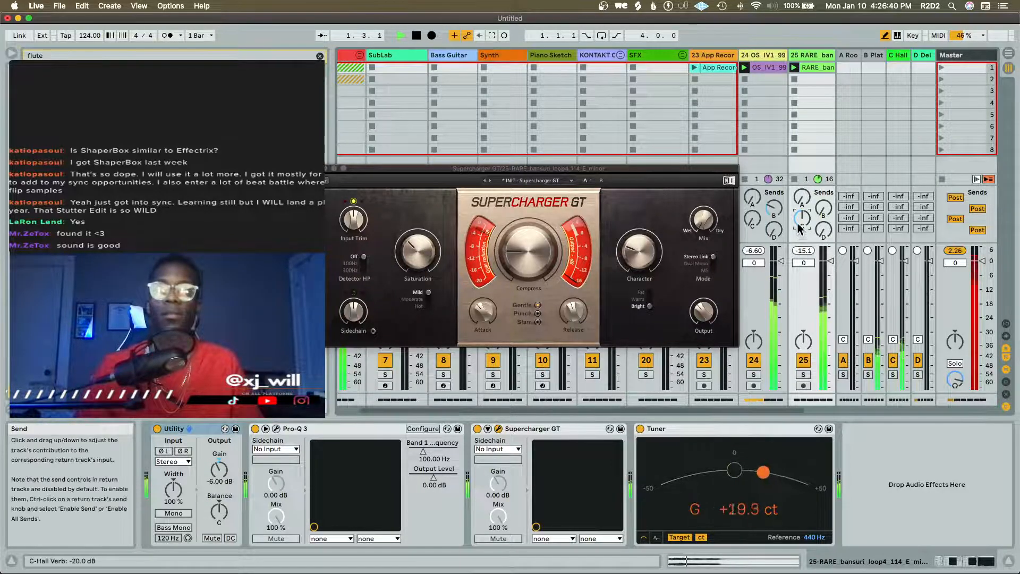
pyautogui.moveTo(799, 225); pyautogui.dragTo(799, 227)
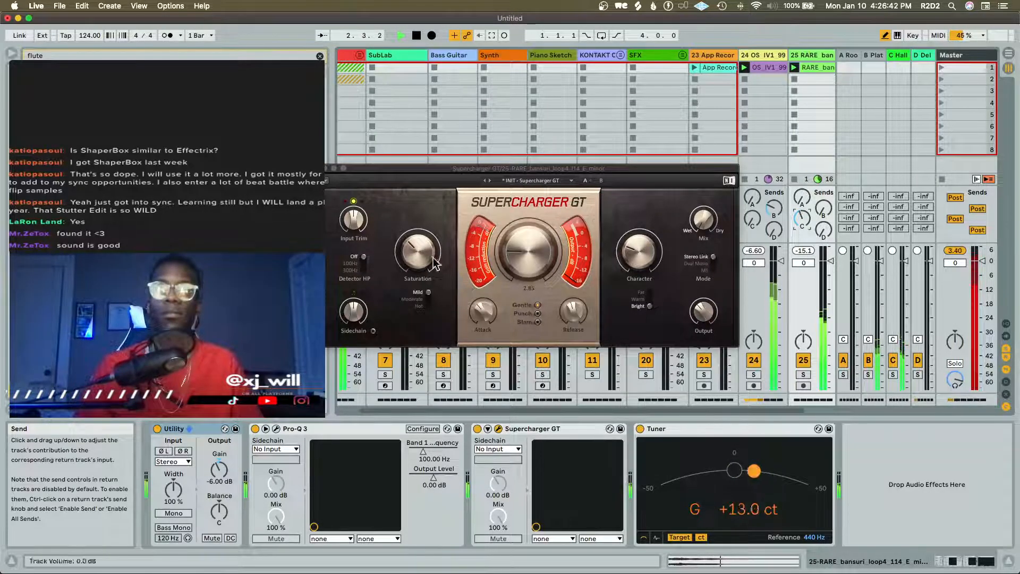
# Increase Character and reduce Compress in Supercharger GT, audition the flute, and close the plug-in window
pyautogui.press('space')
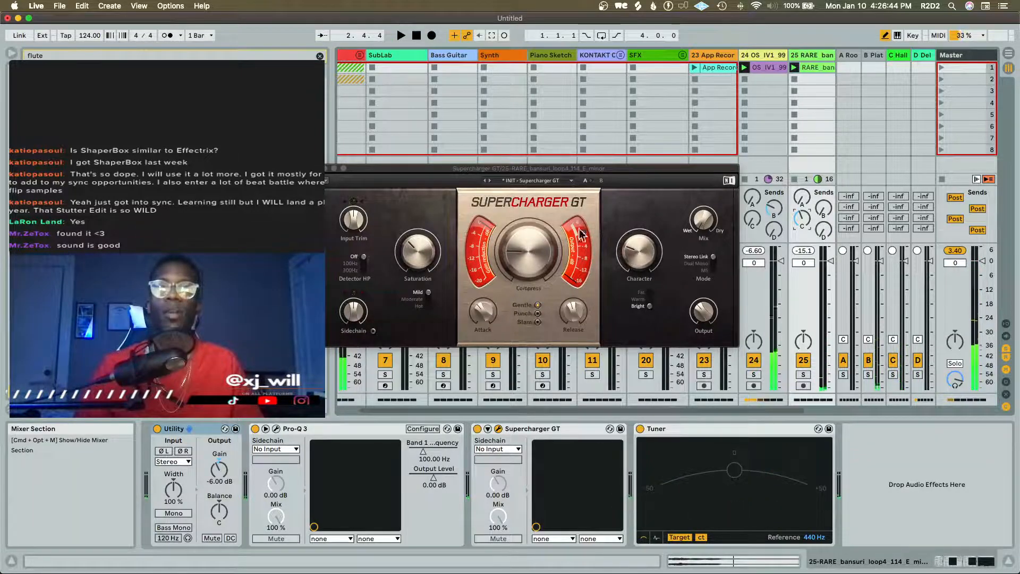
pyautogui.moveTo(639, 257); pyautogui.dragTo(639, 250)
pyautogui.press('space')
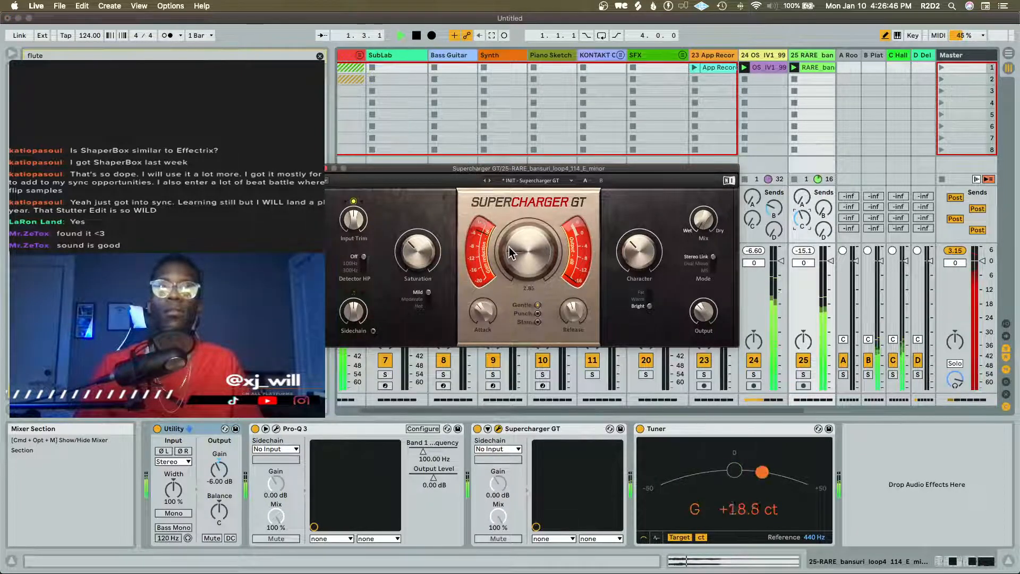
pyautogui.click(326, 168)
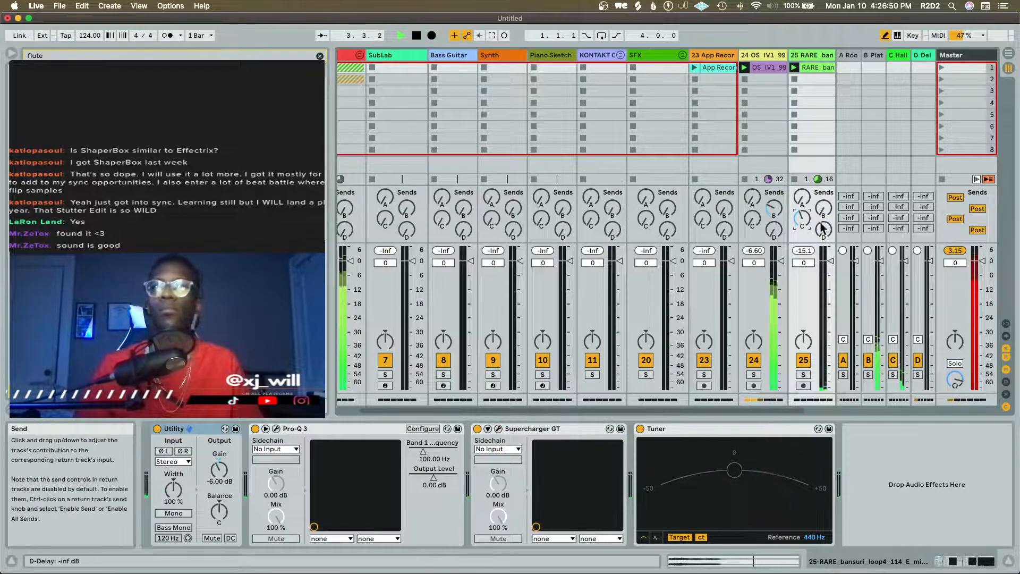
# Solo the bansuri track, raise its D-Delay send above -23 dB while it plays, and turn solo off
pyautogui.press('space')
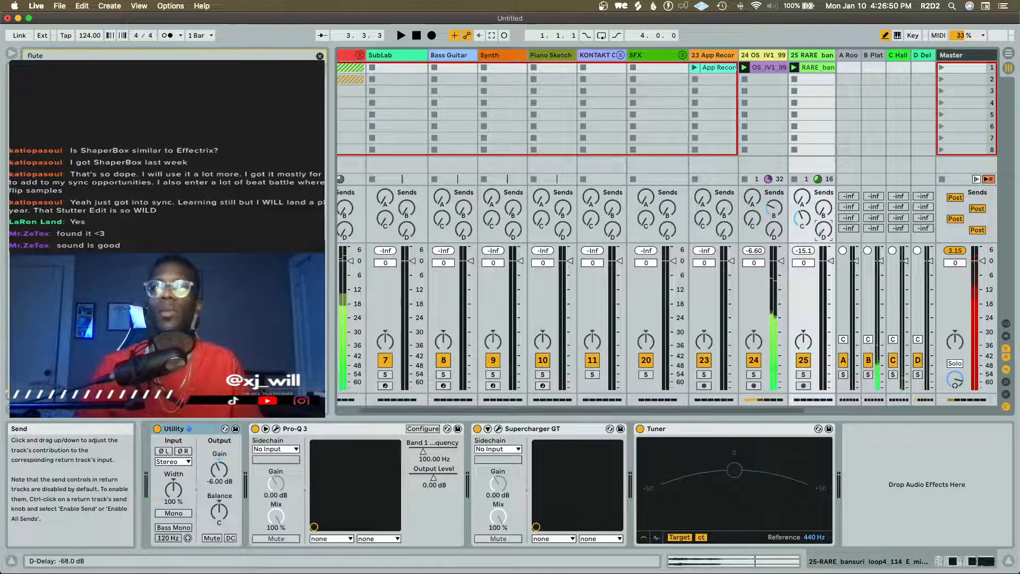
pyautogui.click(804, 374)
pyautogui.press('space')
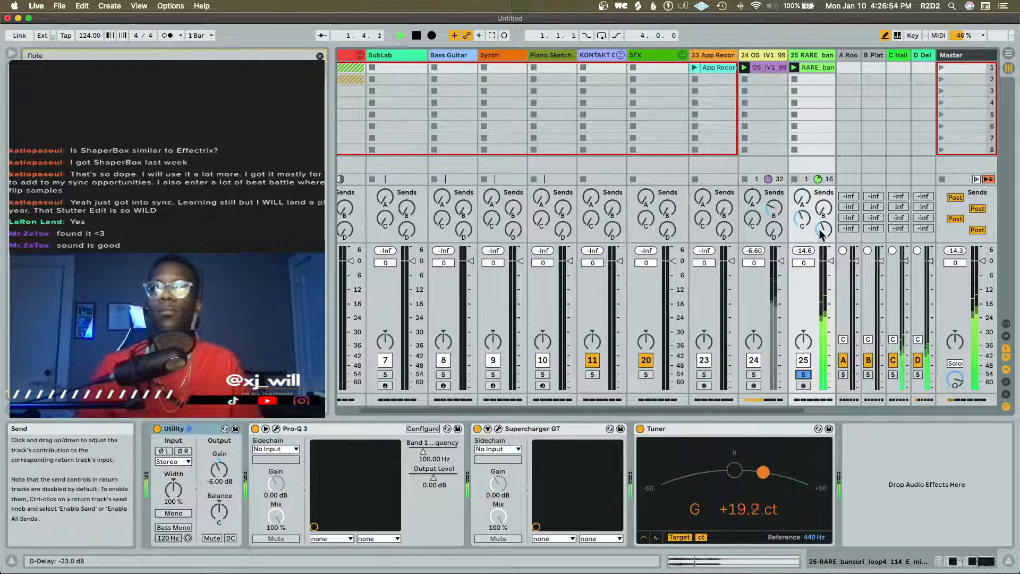
pyautogui.moveTo(821, 234); pyautogui.dragTo(821, 237)
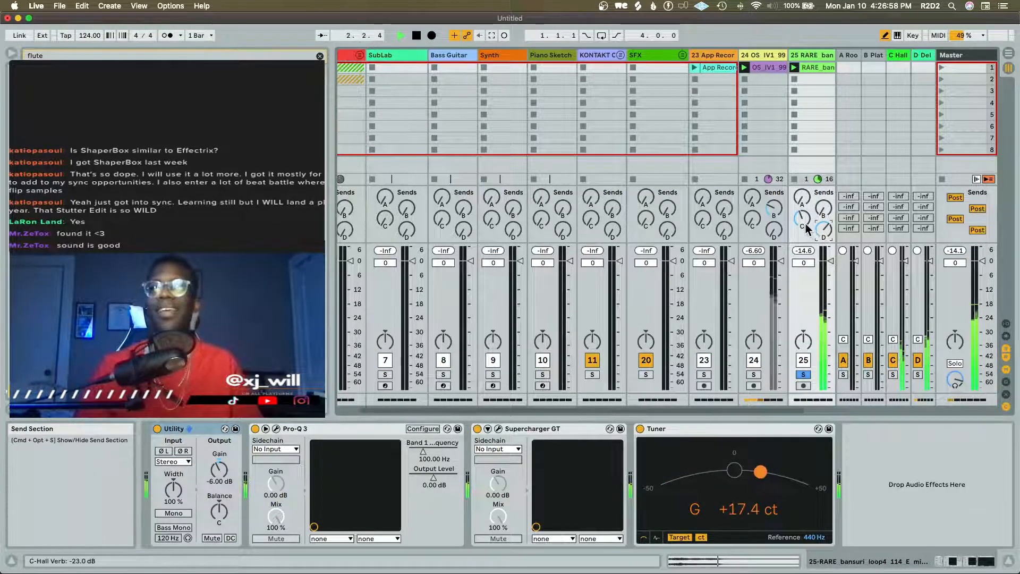
pyautogui.press('space')
pyautogui.click(803, 375)
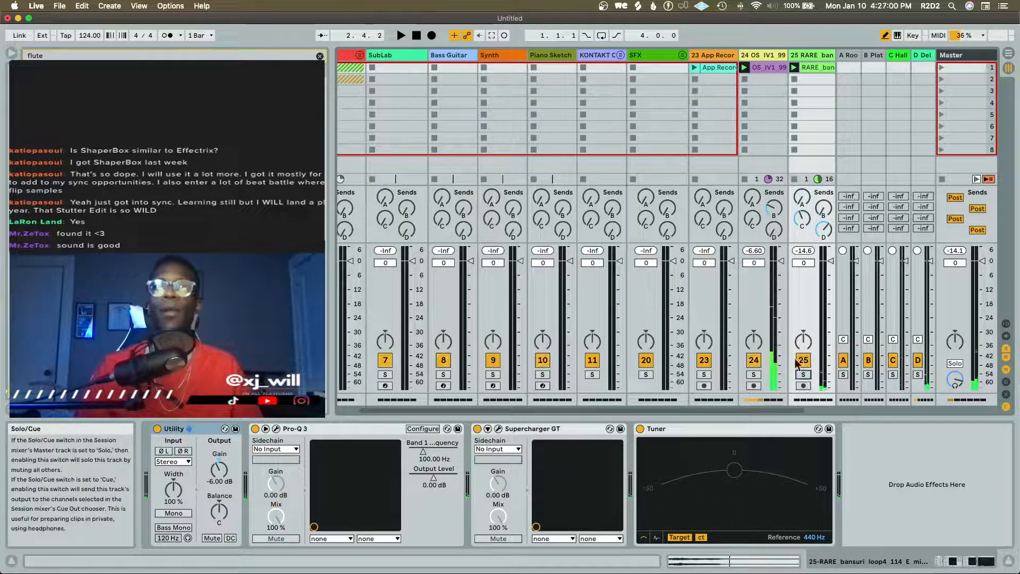
# Open the App Recording clip on track 23 and solo that track
pyautogui.click(722, 68)
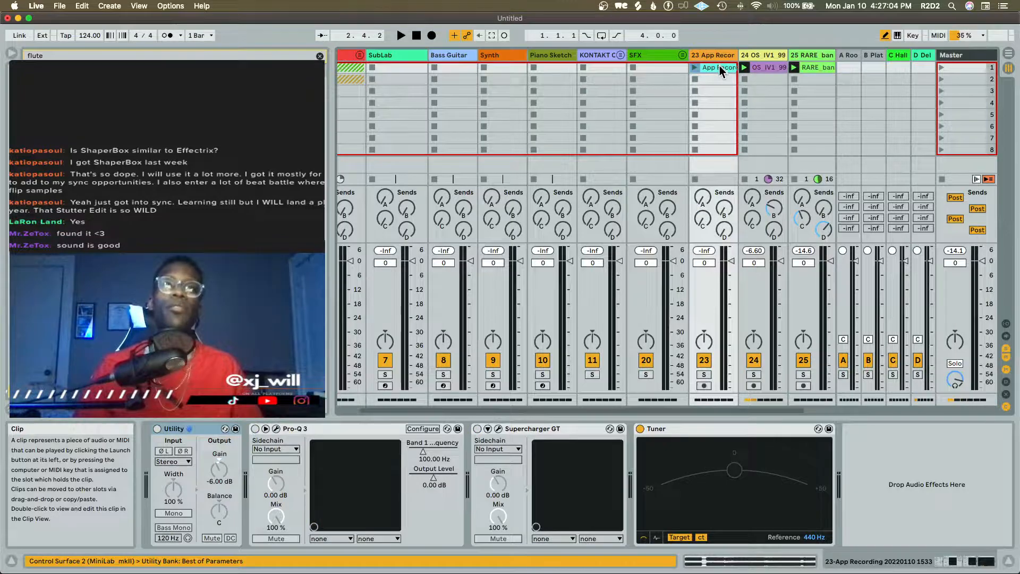
pyautogui.doubleClick(719, 65)
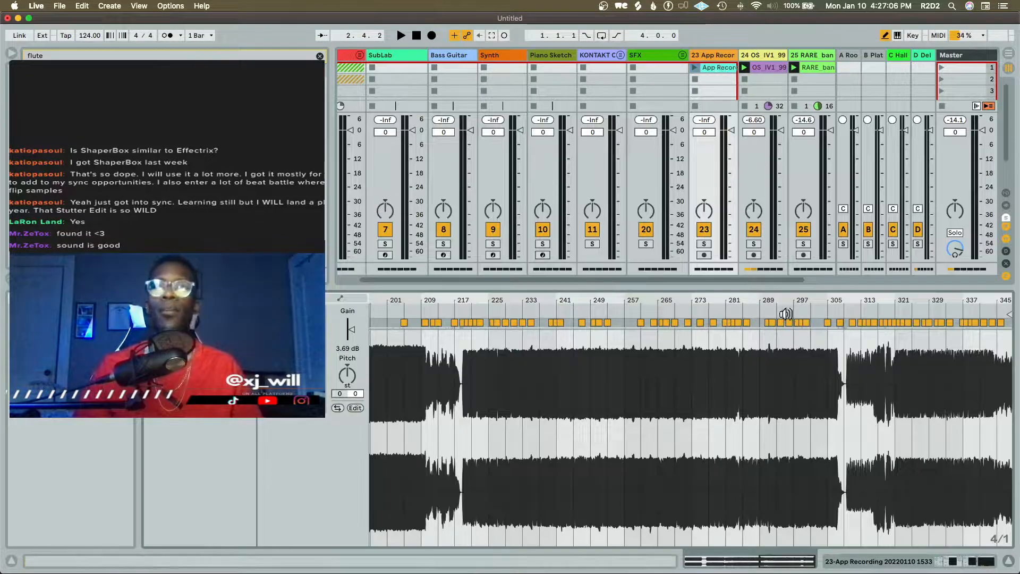
pyautogui.click(703, 243)
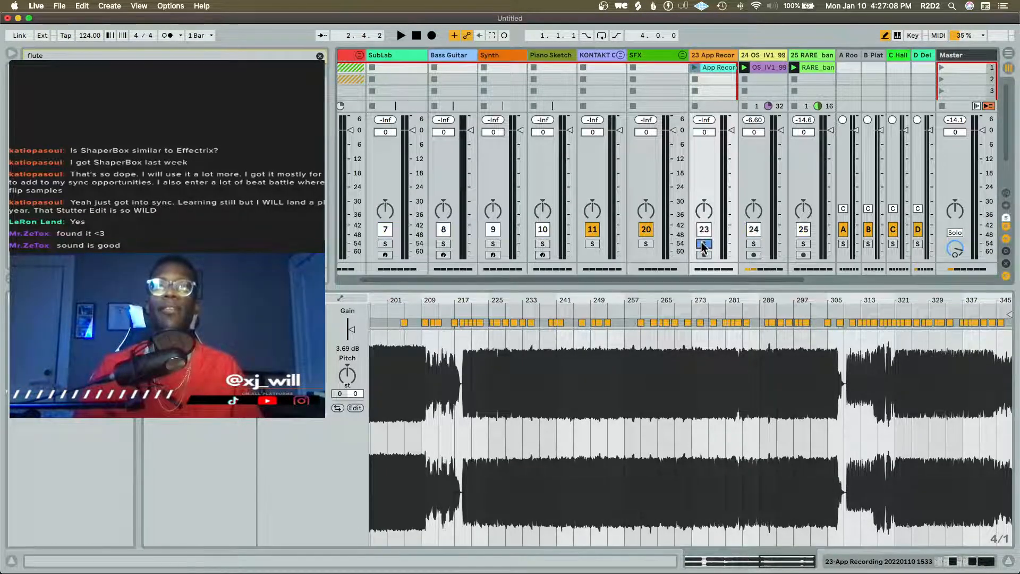
# Audition the App Recording from about bars 267, 281, 289 and 235, stopping playback at the end
pyautogui.click(674, 309)
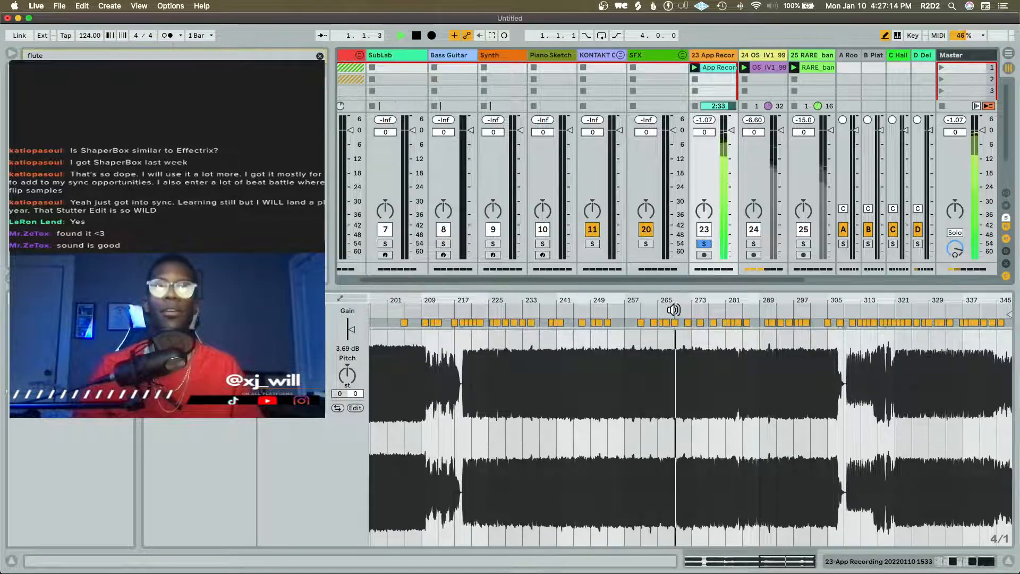
pyautogui.click(730, 310)
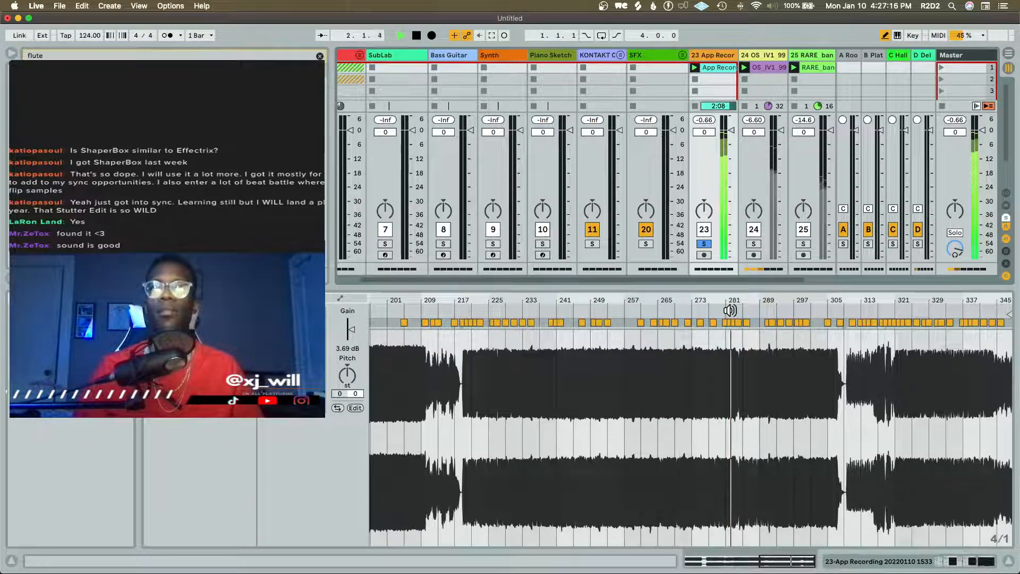
pyautogui.click(766, 309)
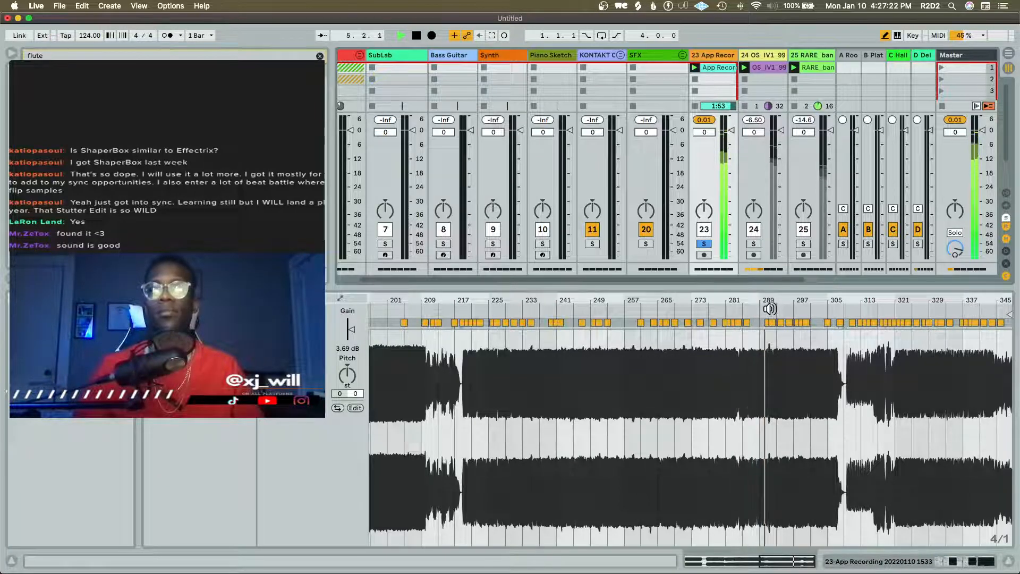
pyautogui.press('space')
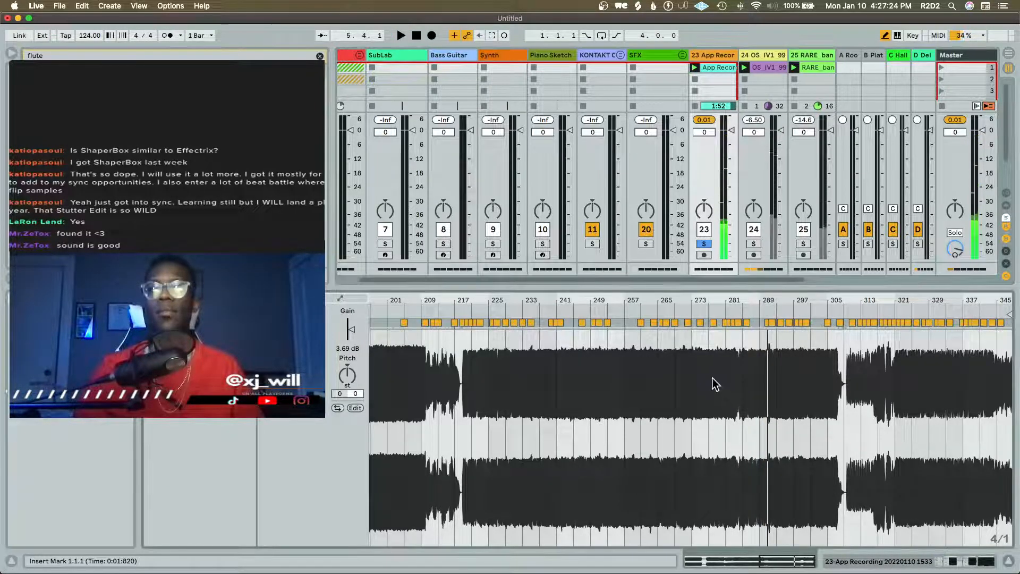
pyautogui.hscroll(-1, 537, 322)
pyautogui.hscroll(-5, 532, 313)
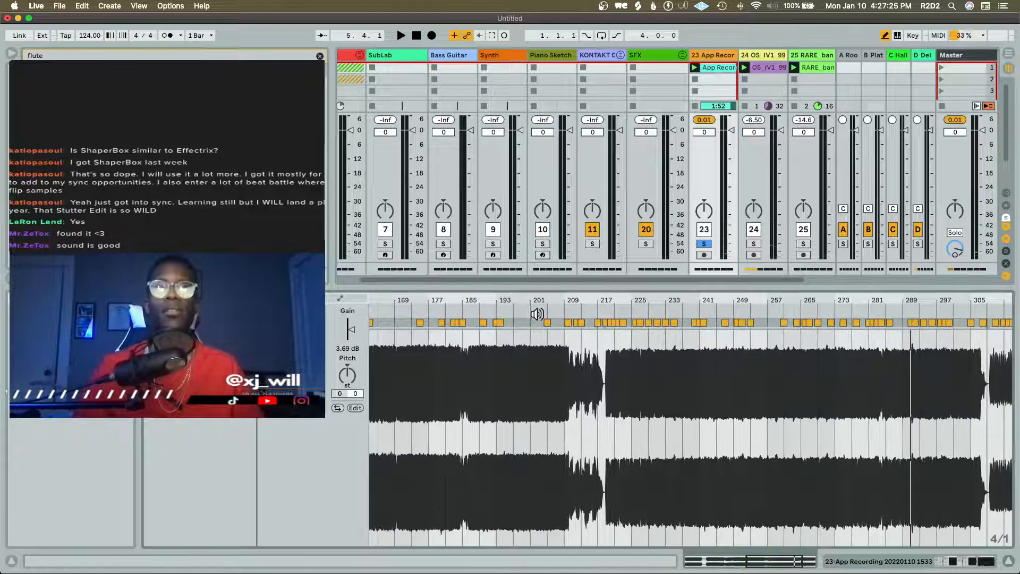
pyautogui.click(684, 312)
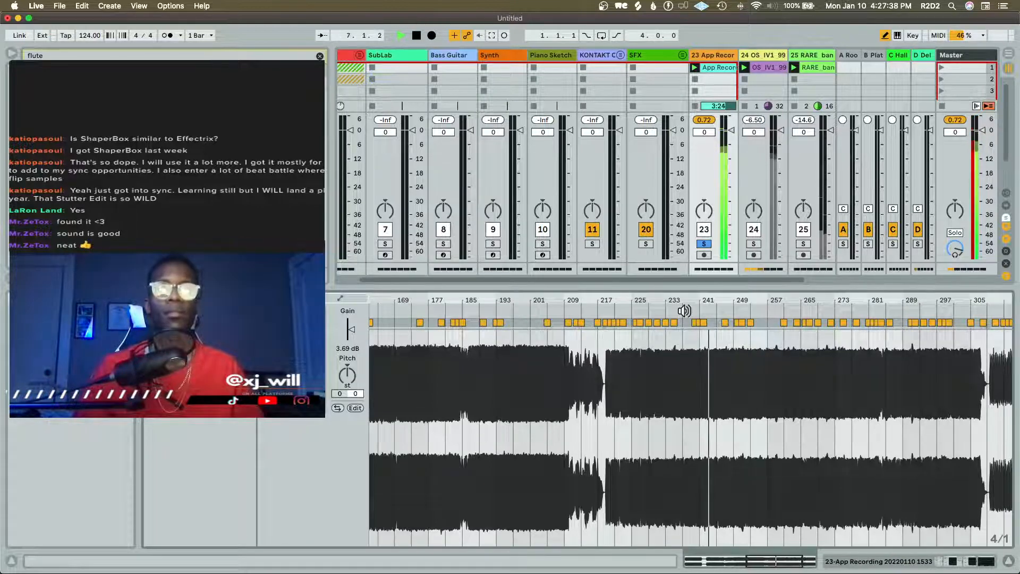
pyautogui.press('space')
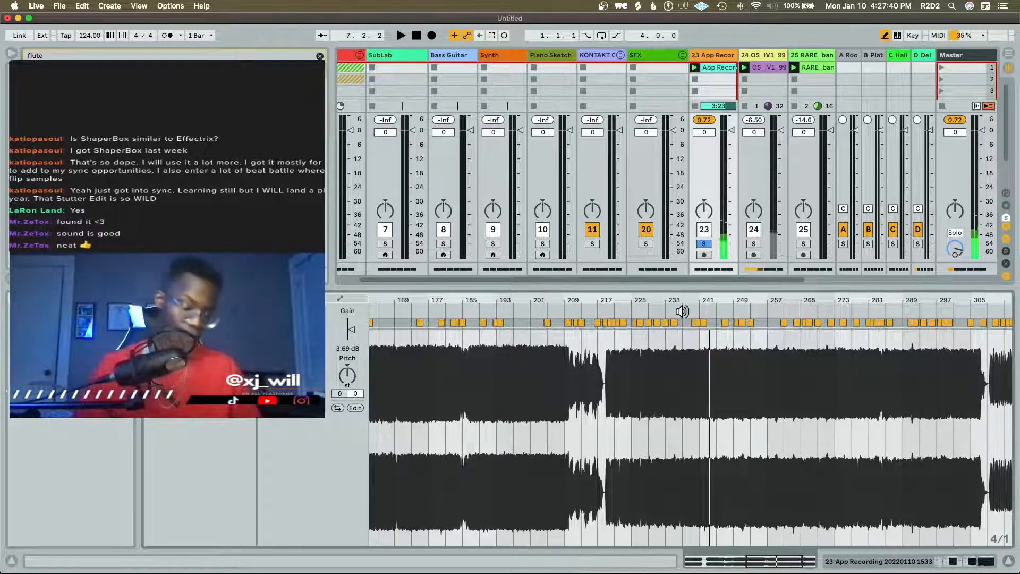
# Return to the device view, clear the browser search, and add an instrument from the browser to a new MIDI track after the bansuri track
pyautogui.hotkey('shift', 'Tab')
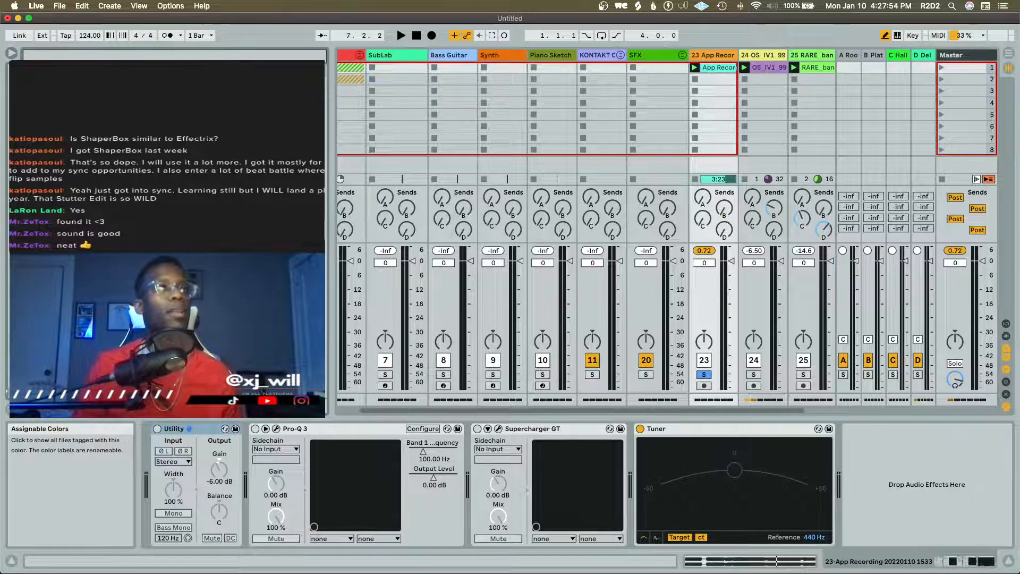
pyautogui.press('Escape')
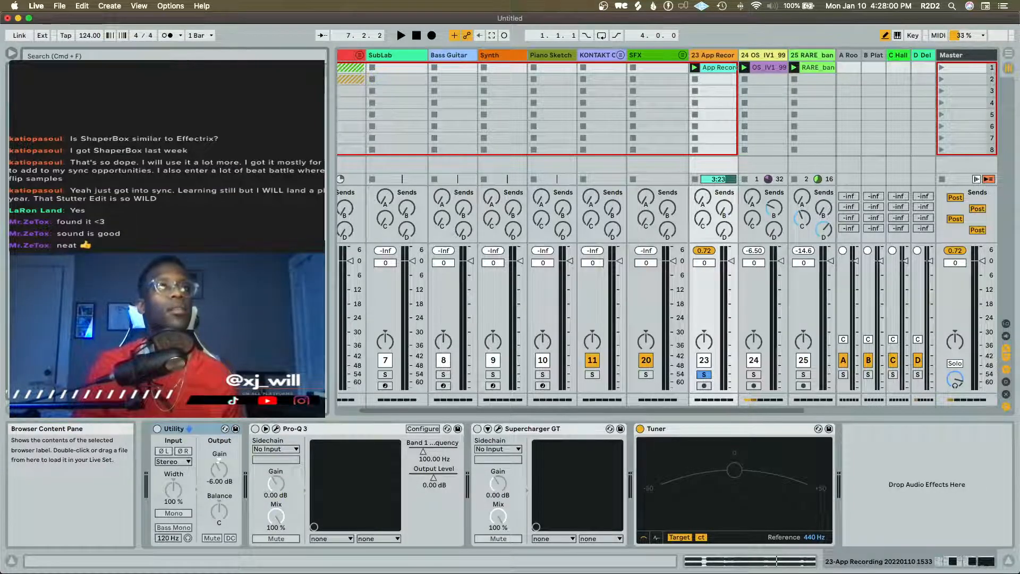
pyautogui.hscroll(2, 366, 210)
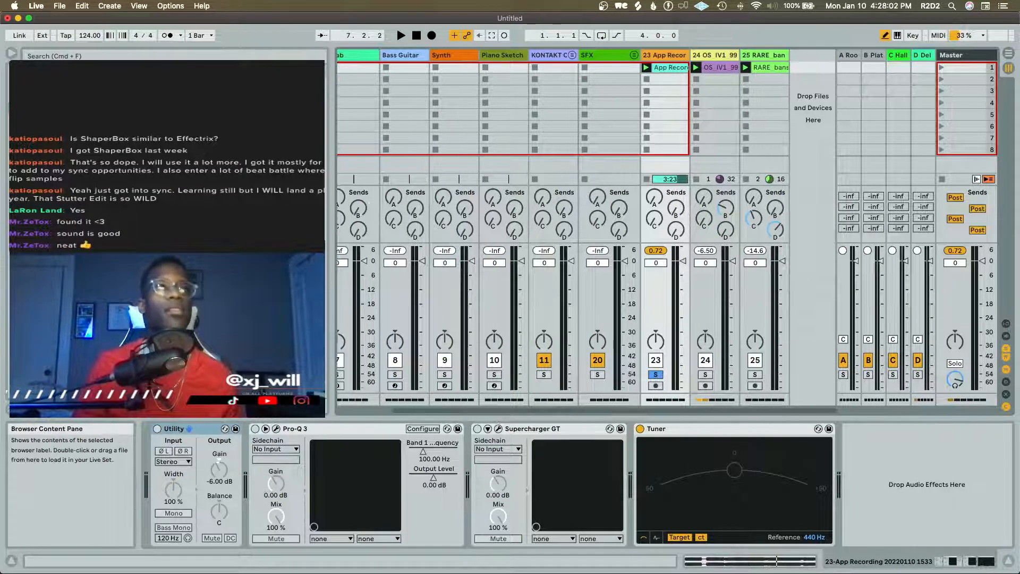
pyautogui.moveTo(213, 229); pyautogui.dragTo(810, 103)
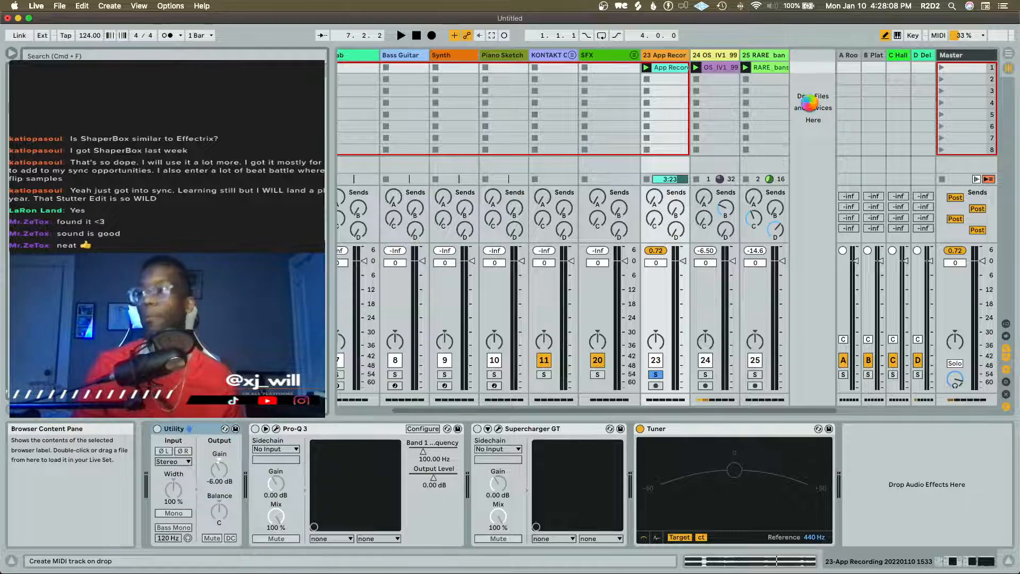
# Place the Kaytra Bass Wub instrument on a new MIDI track after the bansuri track and solo it
pyautogui.moveTo(811, 104); pyautogui.dragTo(810, 103)
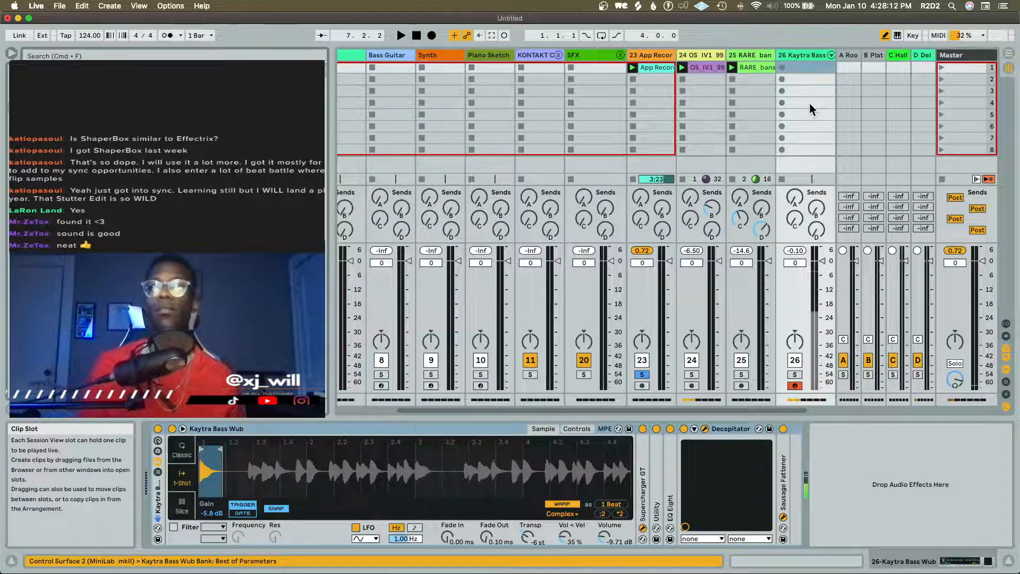
pyautogui.click(794, 375)
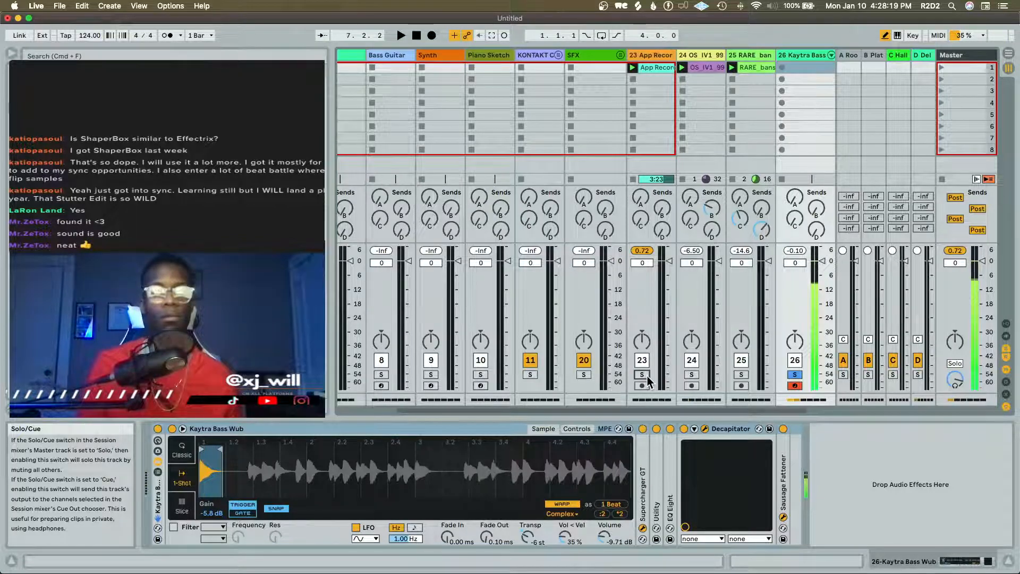
# Show the sample loaded in the Kaytra Bass Wub instrument in the browser
pyautogui.click(705, 429)
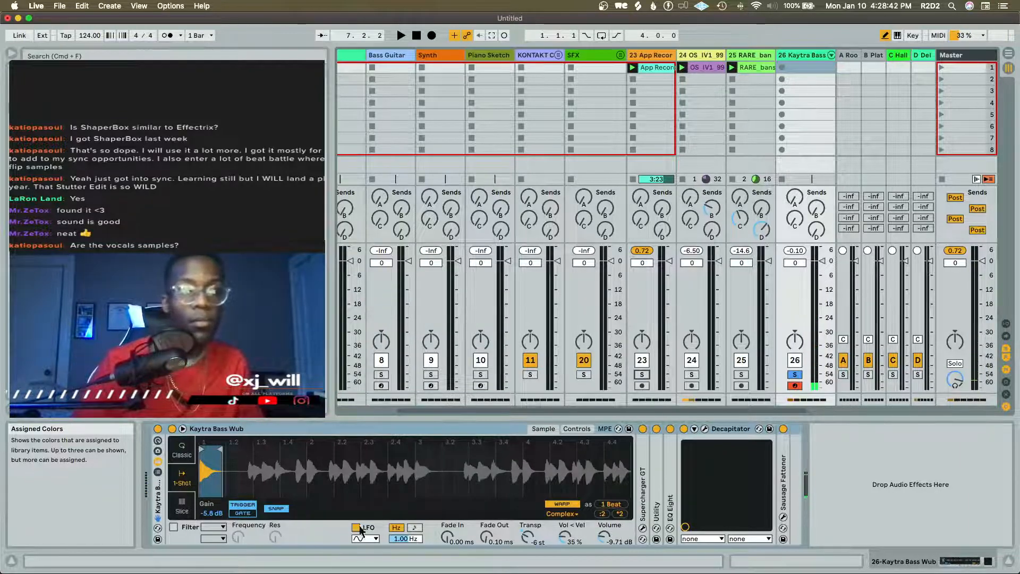
pyautogui.rightClick(256, 469)
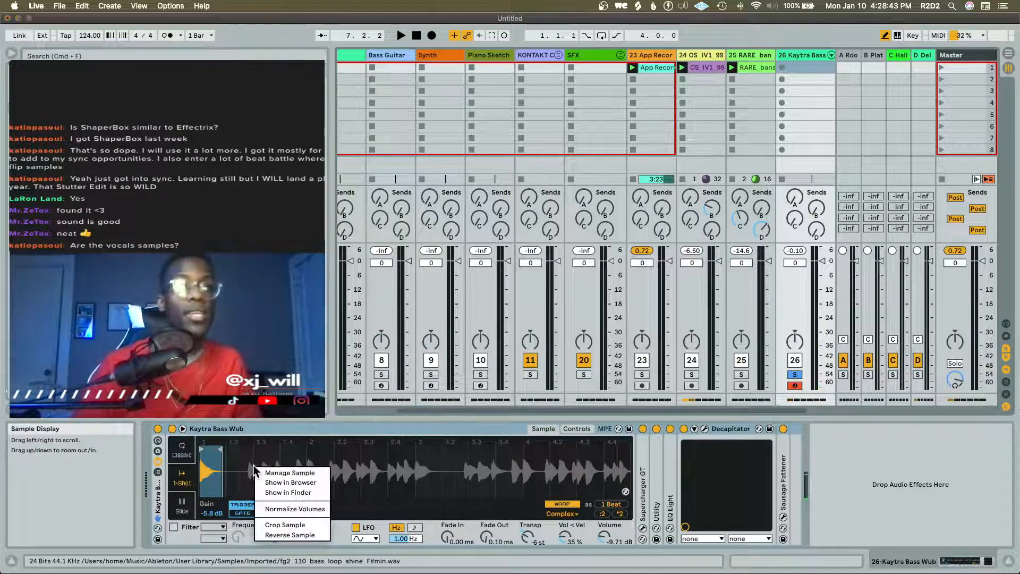
pyautogui.click(320, 483)
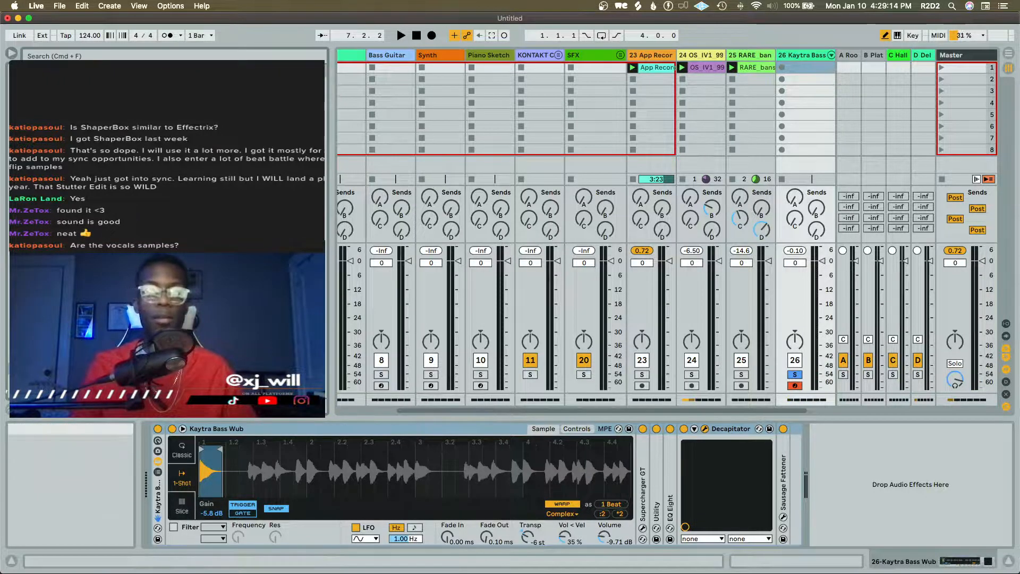
# Examine the Decapitator settings on the Kaytra Bass Wub track, briefly run playback, and close the plug-in window
pyautogui.moveTo(520, 226); pyautogui.dragTo(472, 146)
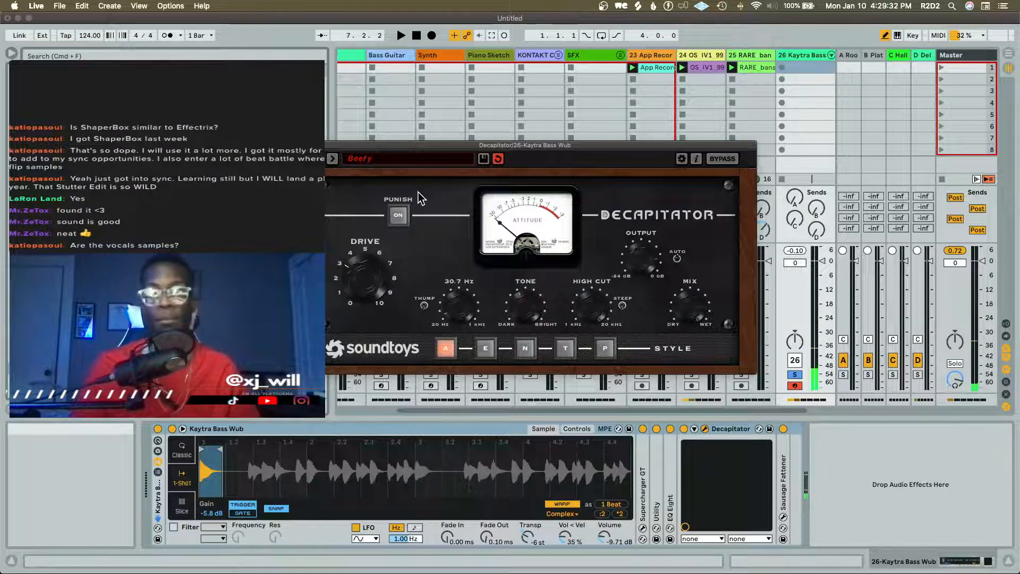
pyautogui.press('space')
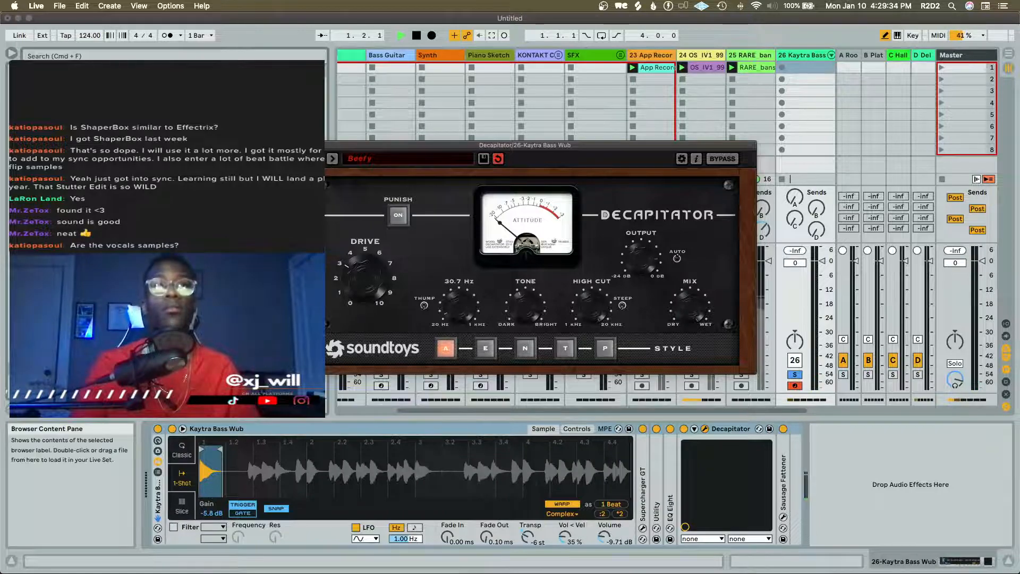
pyautogui.click(301, 145)
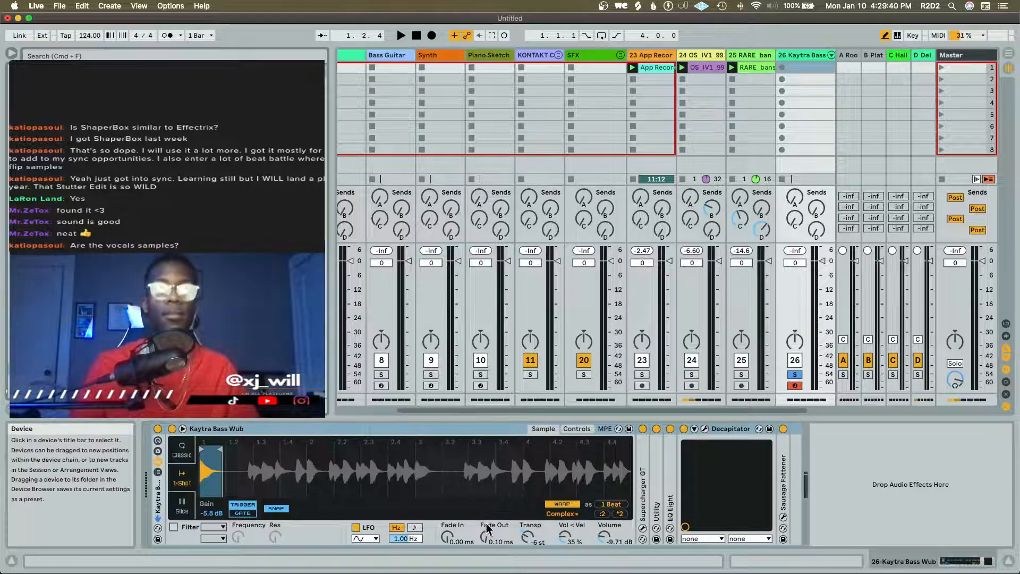
# Examine the Kaytra Bass Wub sampler's controls and enlarged waveform, and display the rack's chain list
pyautogui.click(575, 430)
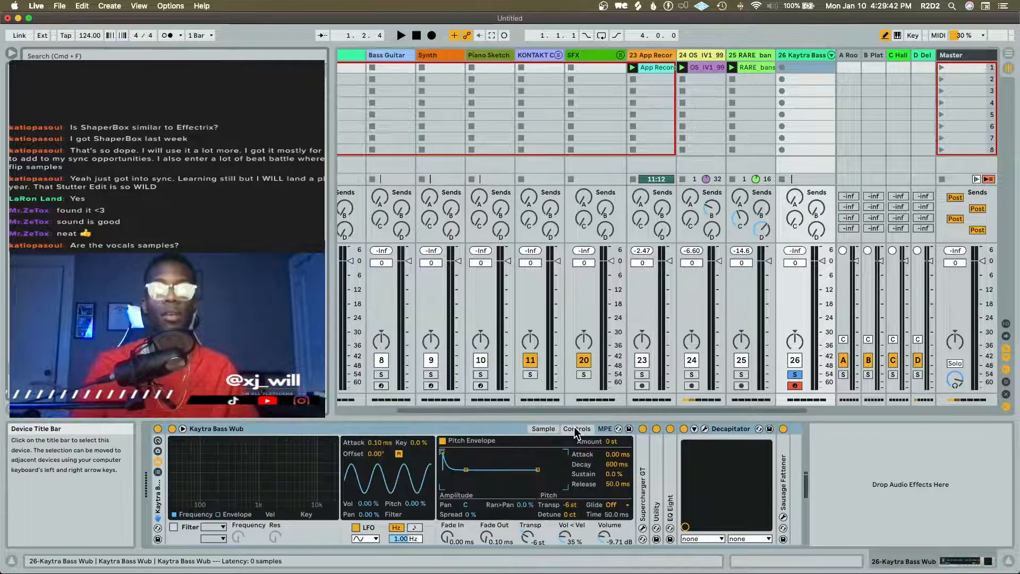
pyautogui.moveTo(466, 504); pyautogui.dragTo(466, 504)
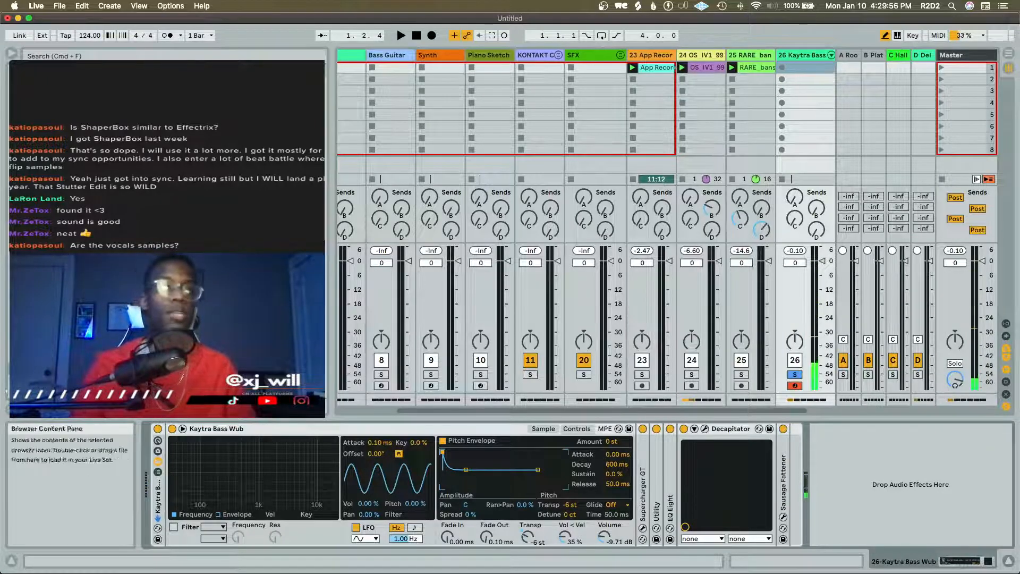
pyautogui.click(182, 428)
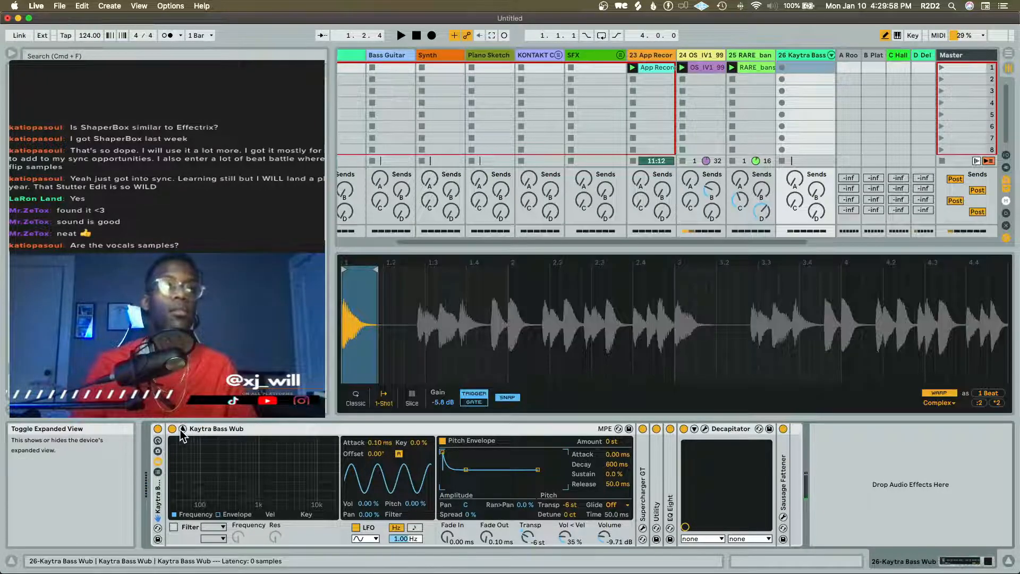
pyautogui.click(182, 429)
pyautogui.click(159, 462)
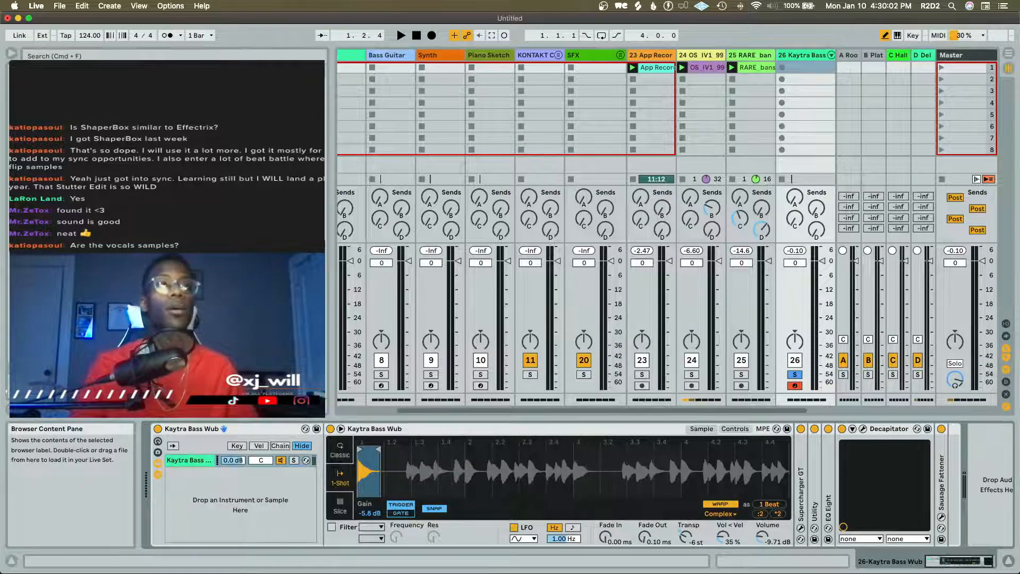
# Select the Synth track to view its device chain
pyautogui.hscroll(-3, 479, 209)
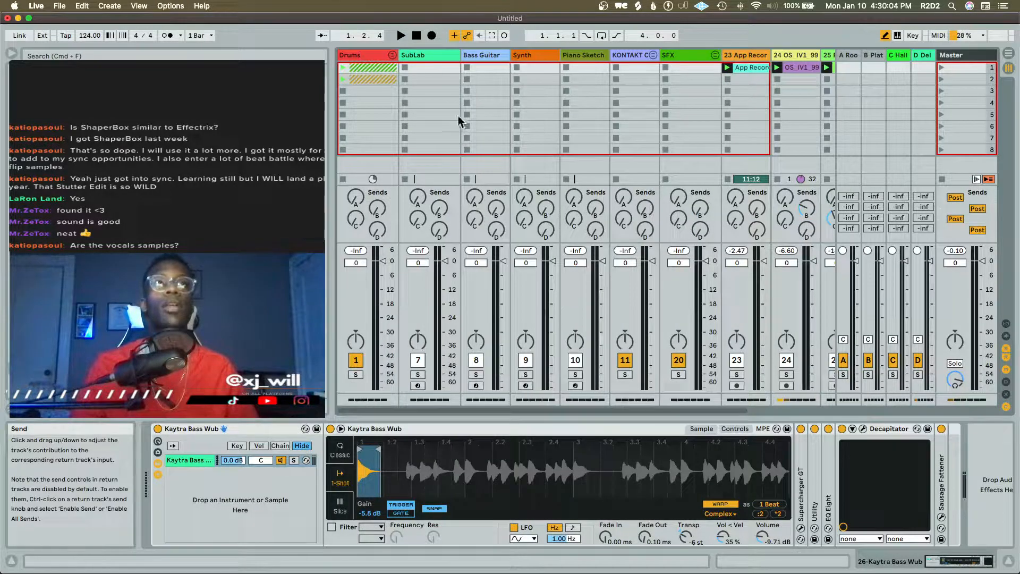
pyautogui.click(527, 53)
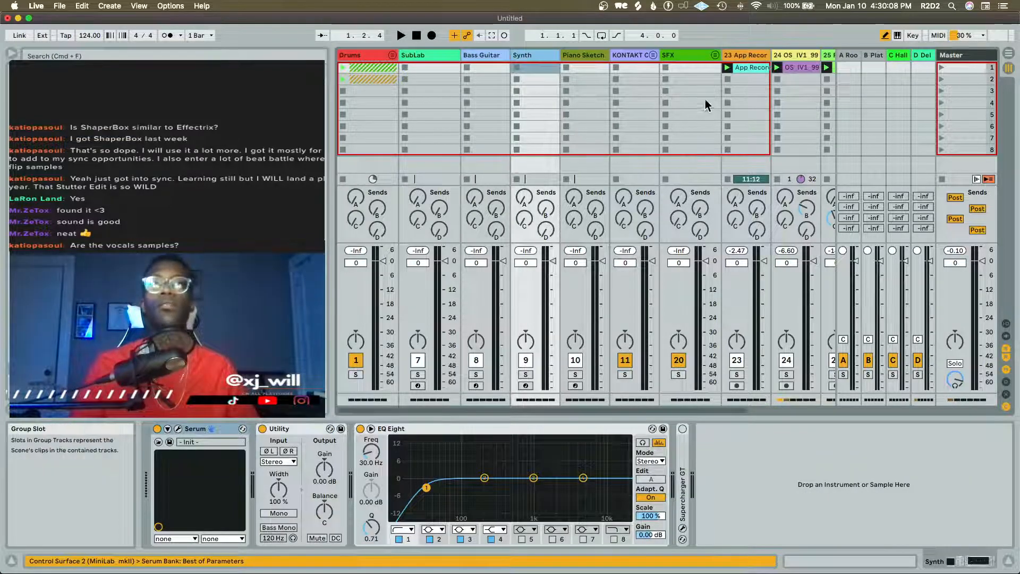
# Solo the App Recording track, audition its clip from about bars 228 and 238, return to the device view, and turn its solo off
pyautogui.hscroll(2, 705, 99)
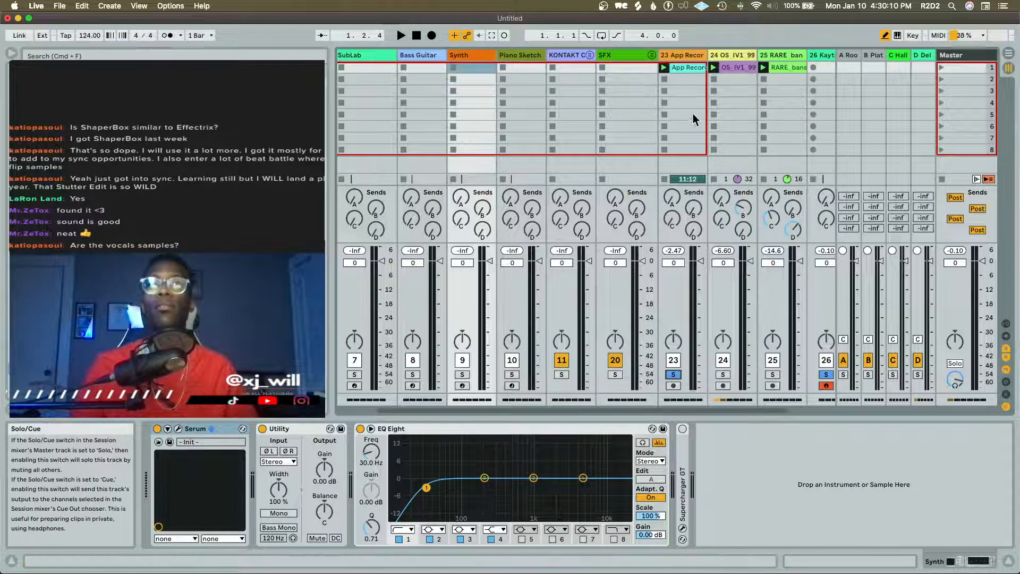
pyautogui.click(679, 49)
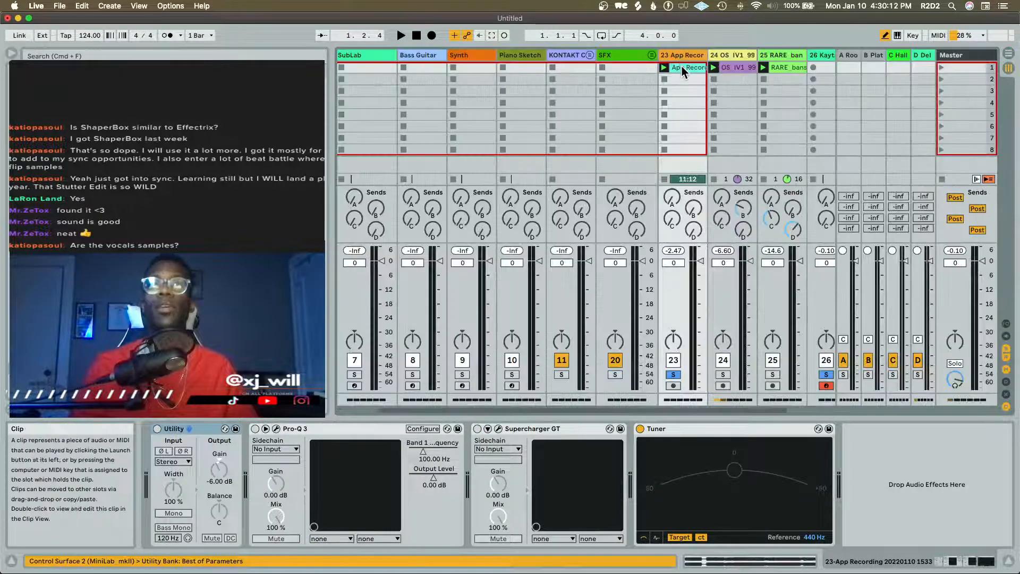
pyautogui.doubleClick(684, 72)
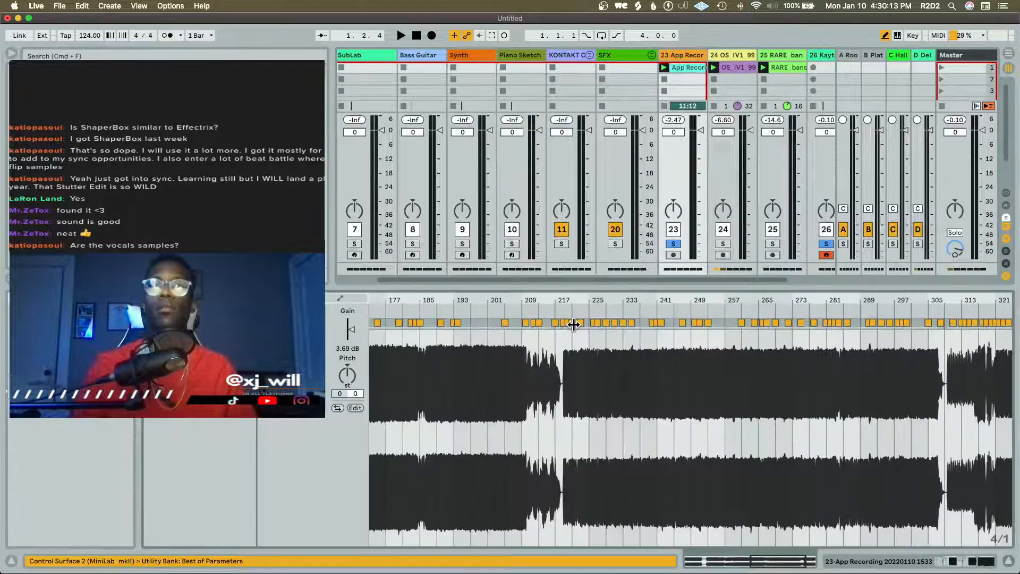
pyautogui.click(609, 312)
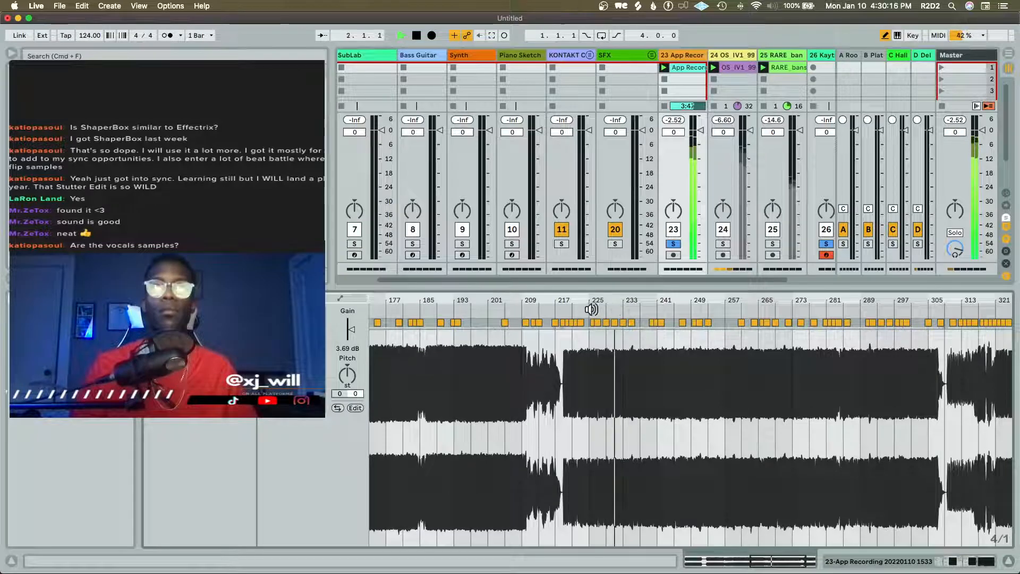
pyautogui.hscroll(2, 567, 330)
pyautogui.hscroll(1, 566, 330)
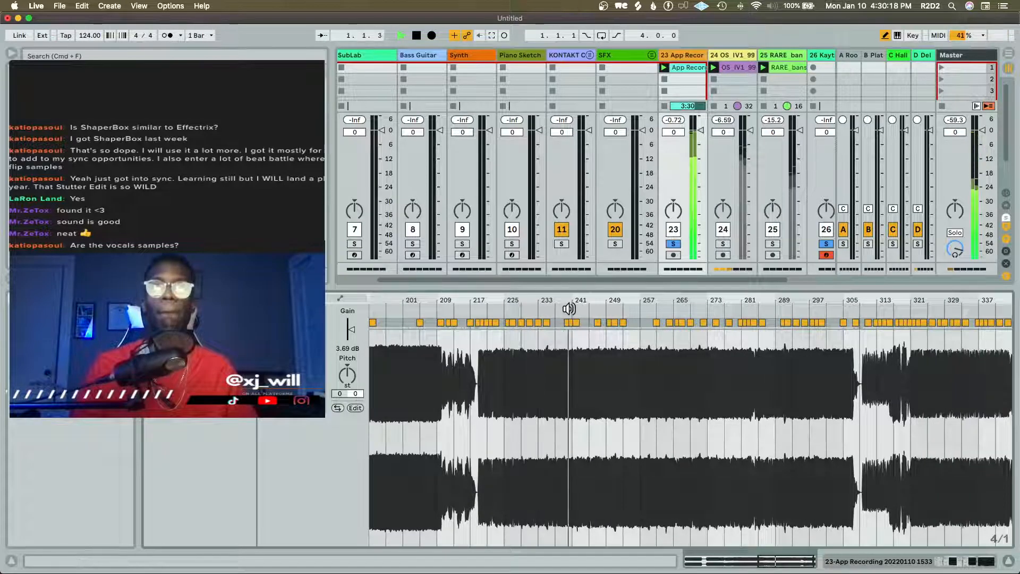
pyautogui.click(569, 309)
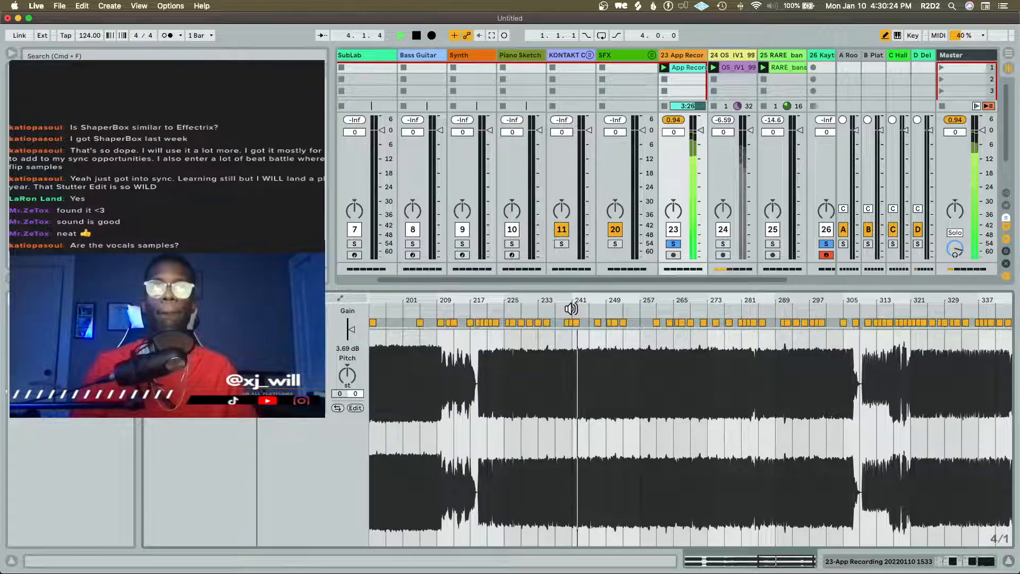
pyautogui.hotkey('shift', 'Tab')
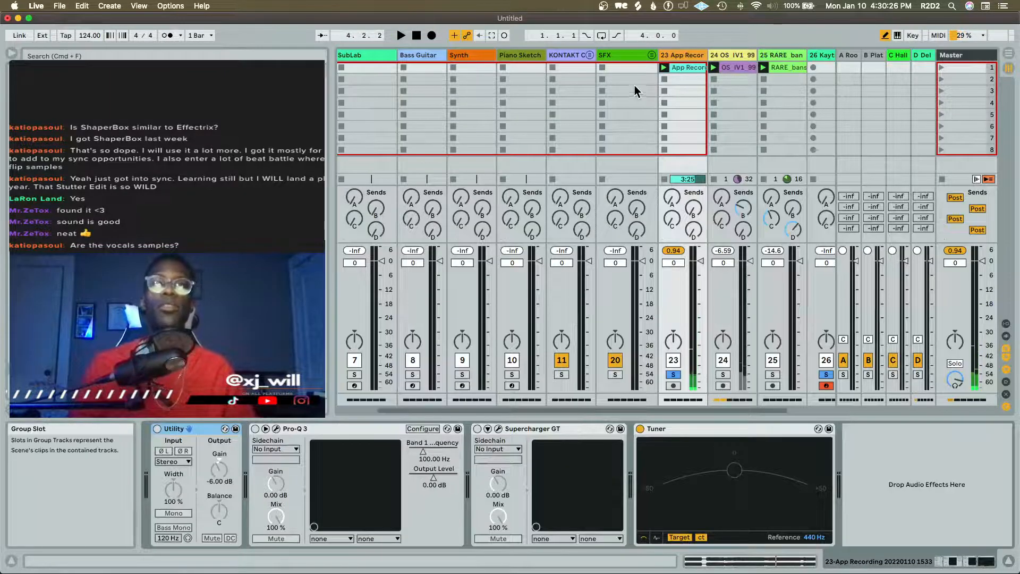
pyautogui.click(675, 375)
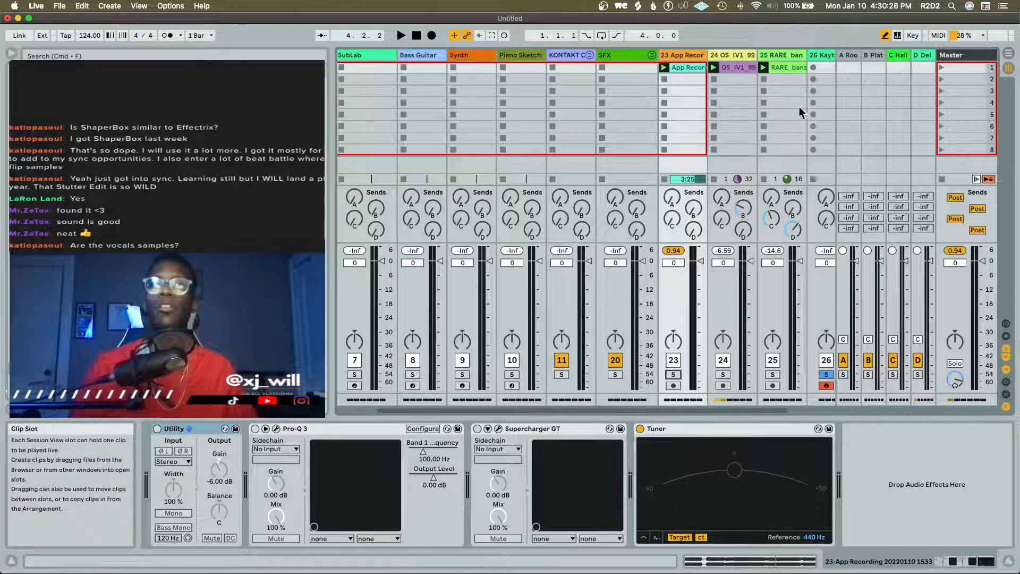
# Select the Kaytra Bass Wub track and try its sound
pyautogui.hscroll(3, 717, 133)
pyautogui.click(763, 58)
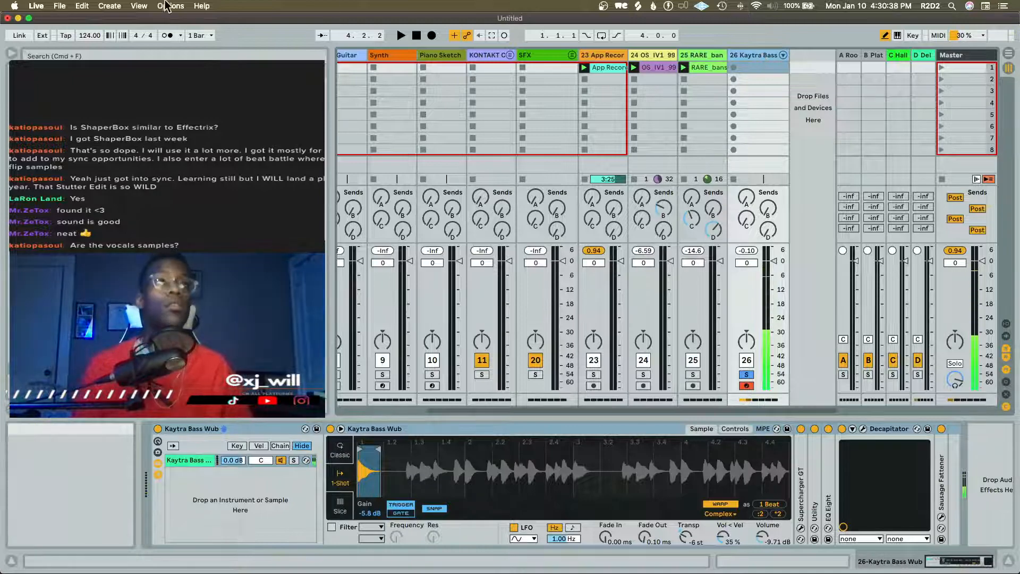
# Unfold the Drums group and show the Main track's SS_AL_90 clip in the browser
pyautogui.hscroll(-5, 658, 118)
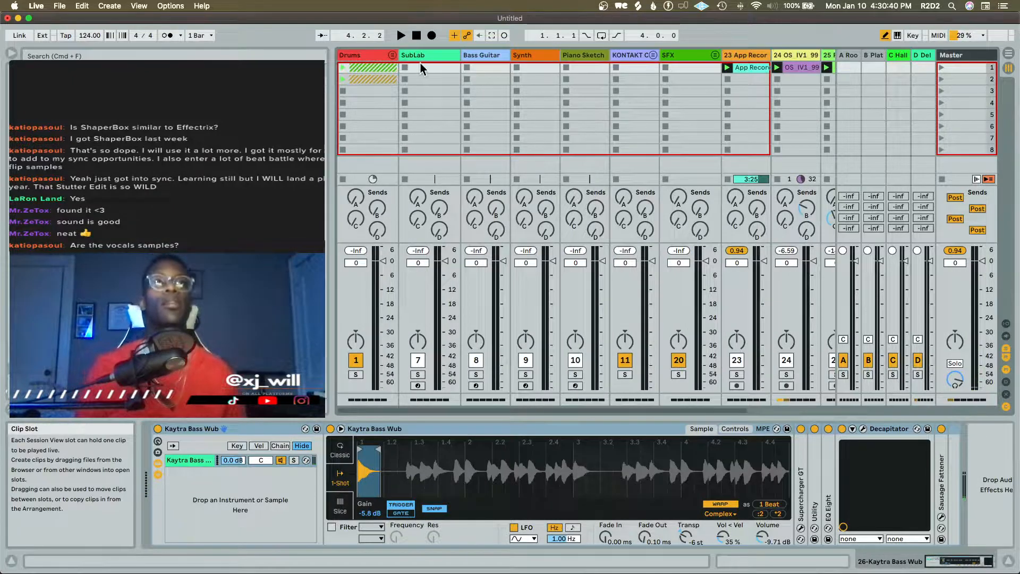
pyautogui.click(392, 55)
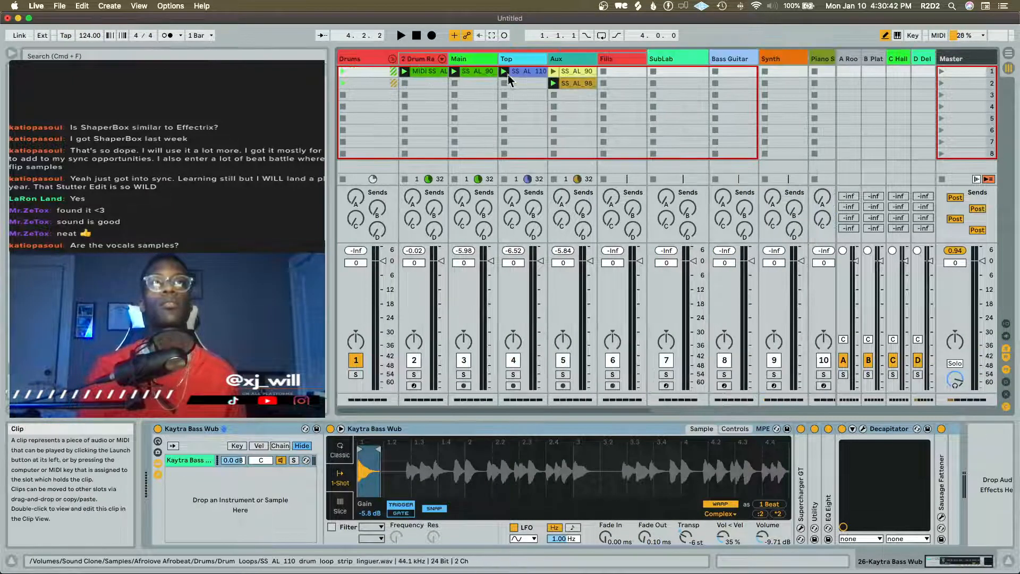
pyautogui.click(486, 73)
pyautogui.rightClick(490, 75)
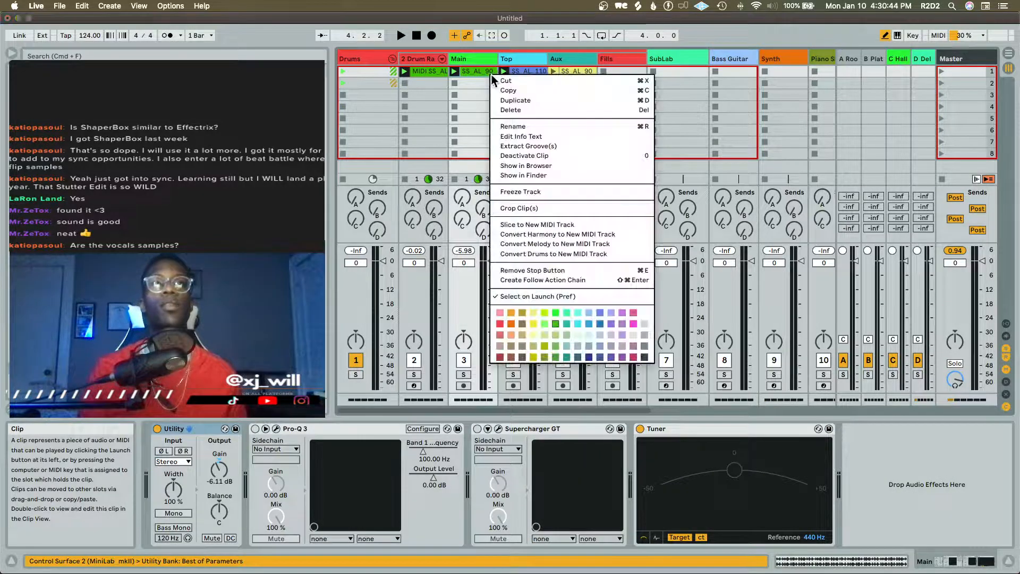
pyautogui.click(549, 165)
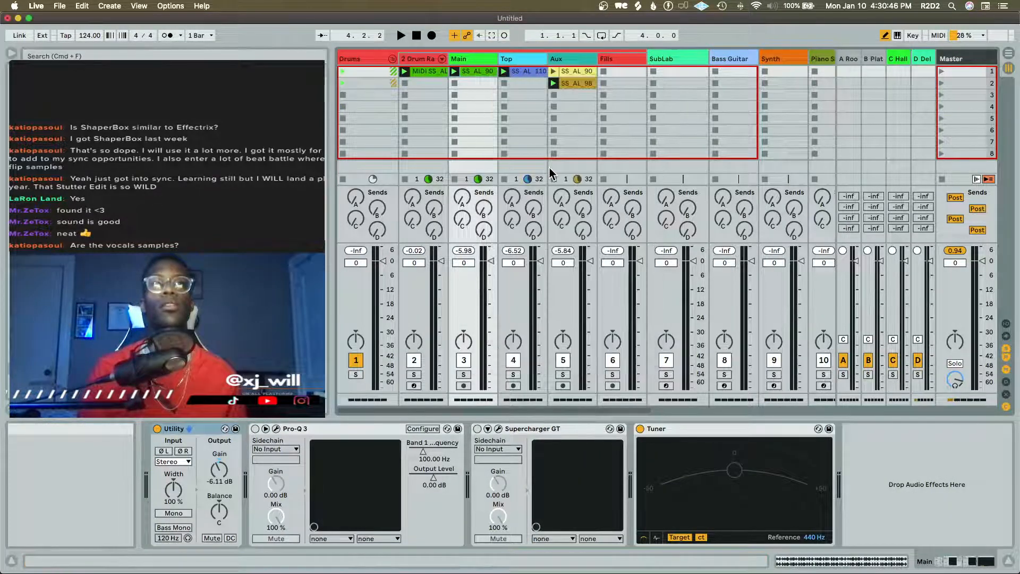
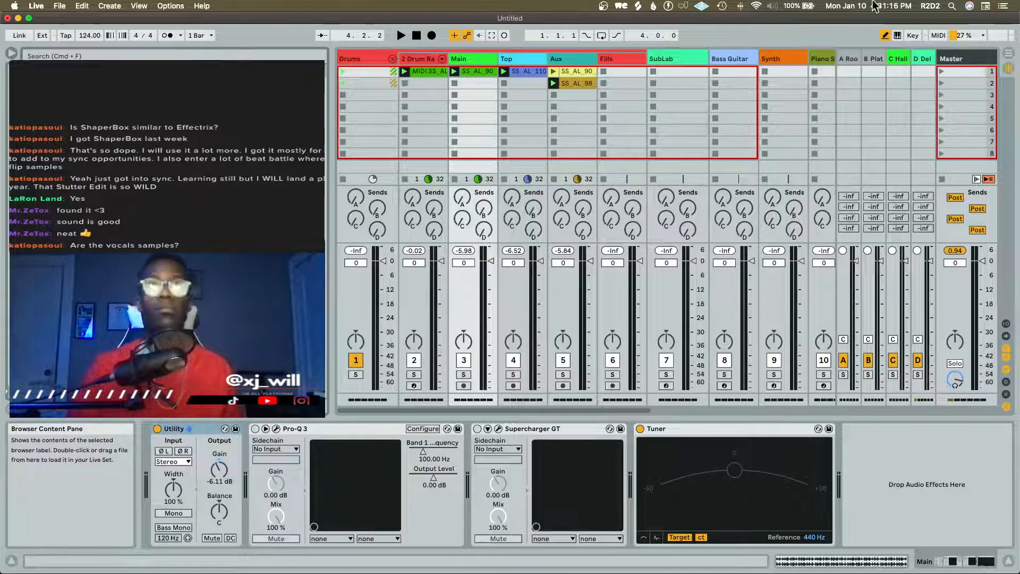
# Open the App Recording clip, set its start marker to about bar 233, and solo and launch it
pyautogui.hscroll(10, 681, 142)
pyautogui.hscroll(4, 731, 85)
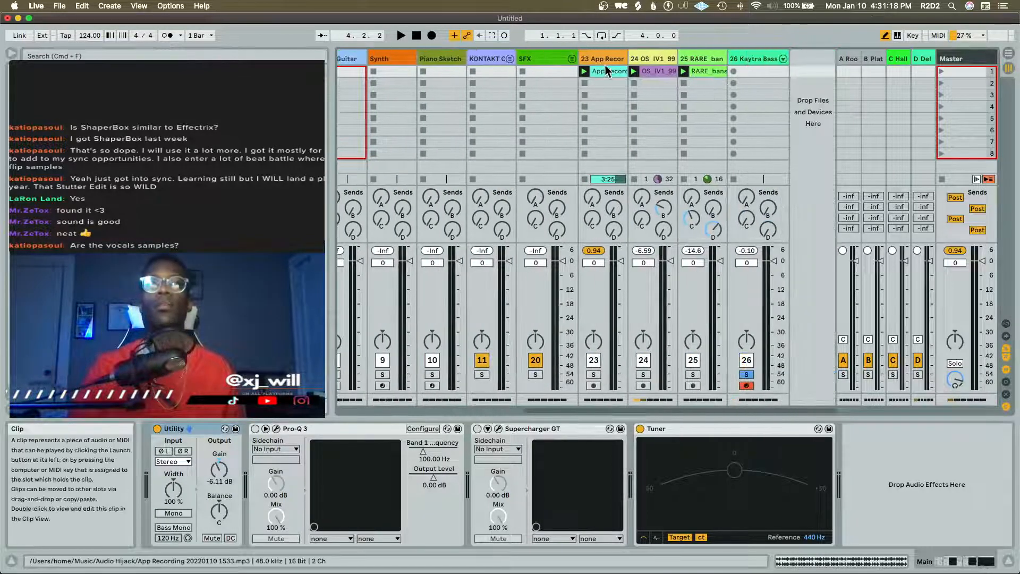
pyautogui.doubleClick(608, 71)
pyautogui.scroll(-5, 558, 364)
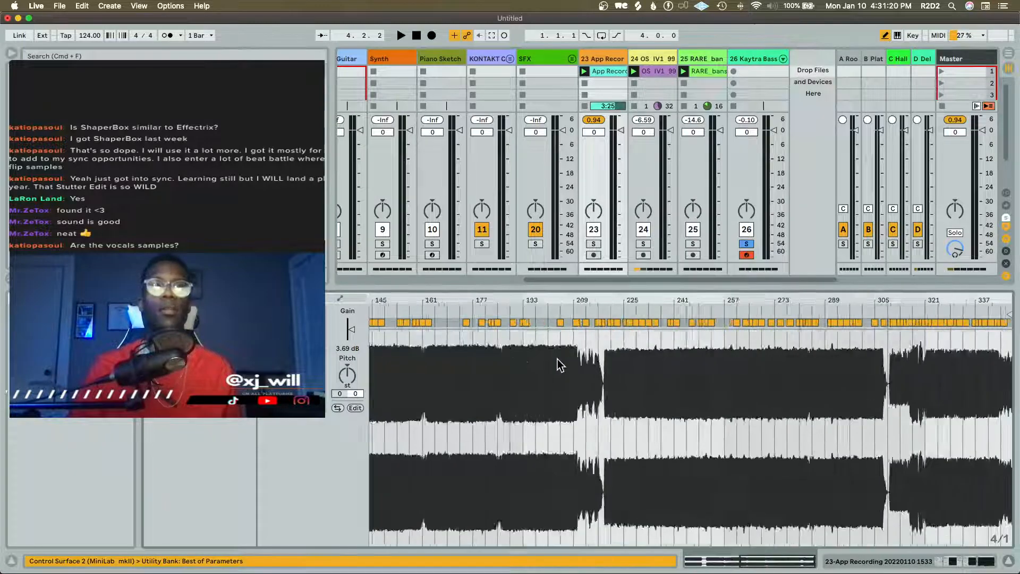
pyautogui.moveTo(375, 311); pyautogui.dragTo(801, 315)
pyautogui.scroll(5, 813, 387)
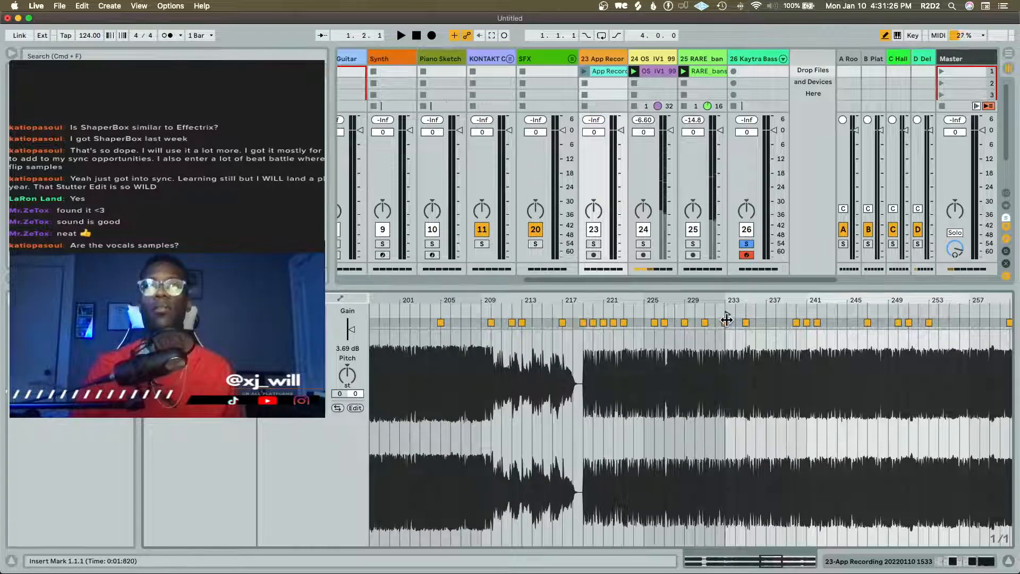
pyautogui.click(593, 243)
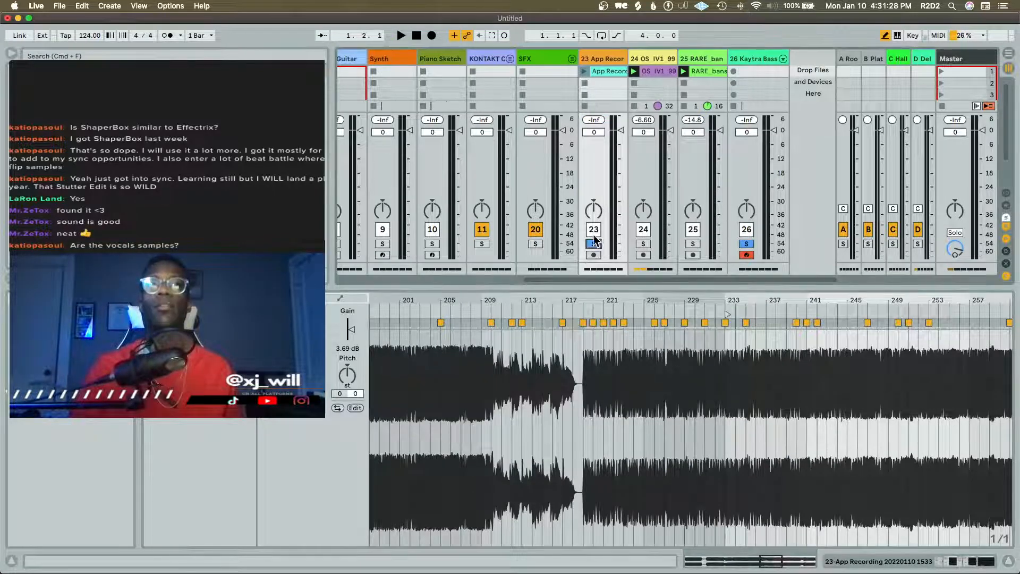
pyautogui.click(585, 71)
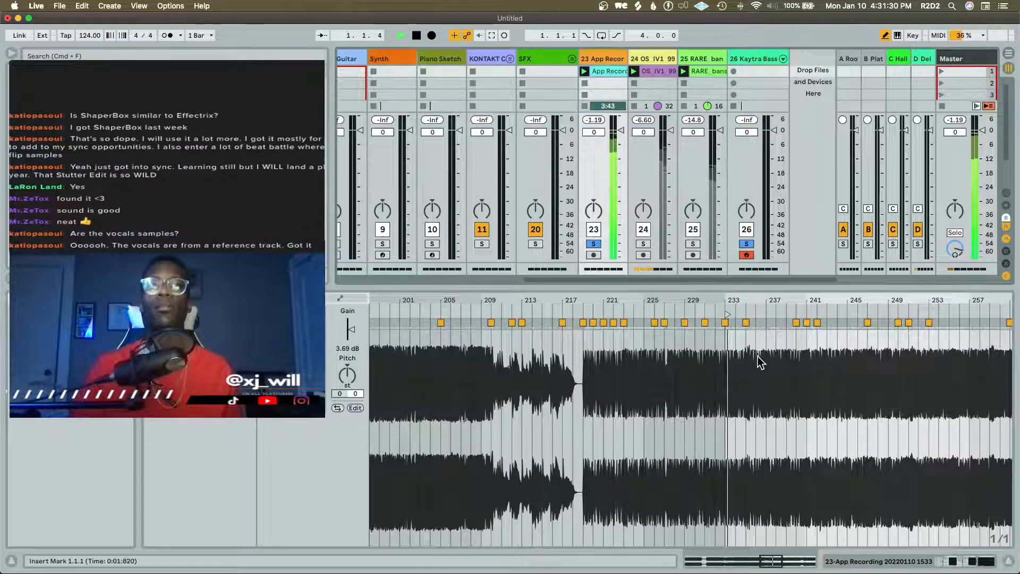
# Move the App Recording clip's start marker to about bar 236, audition it, return to the device view, and stop playback
pyautogui.scroll(4, 757, 366)
pyautogui.scroll(1, 753, 362)
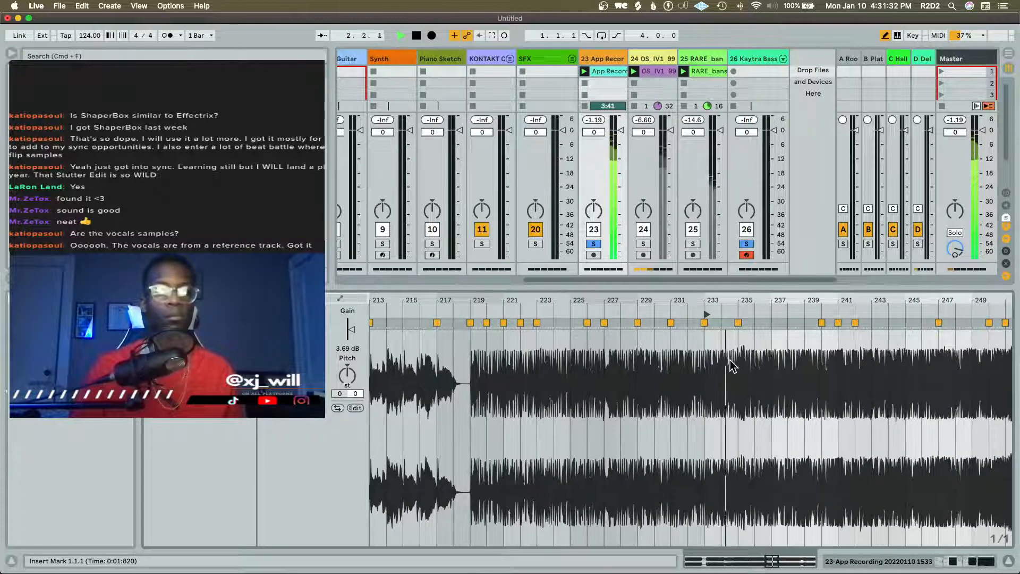
pyautogui.hscroll(5, 691, 364)
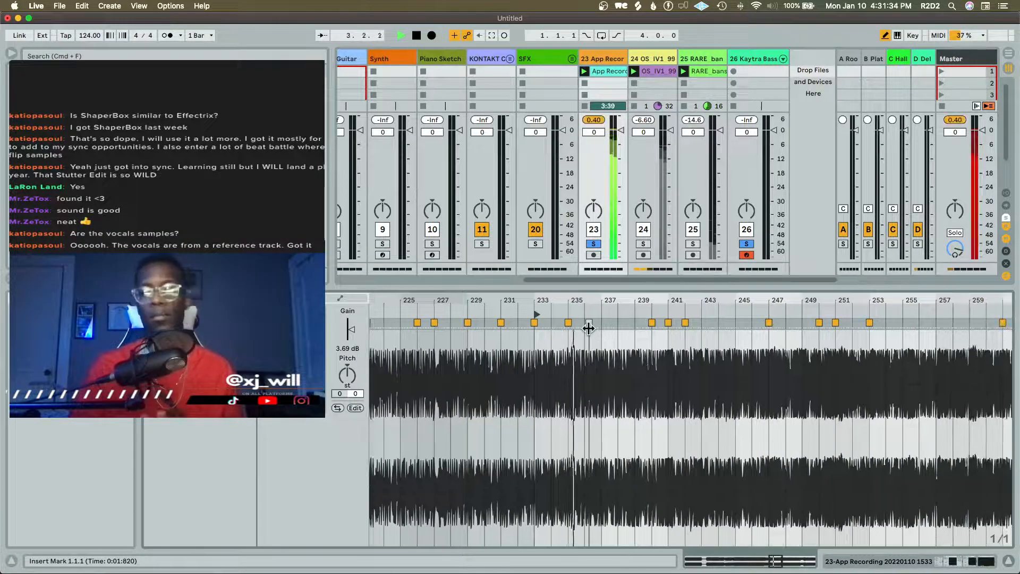
pyautogui.press('space')
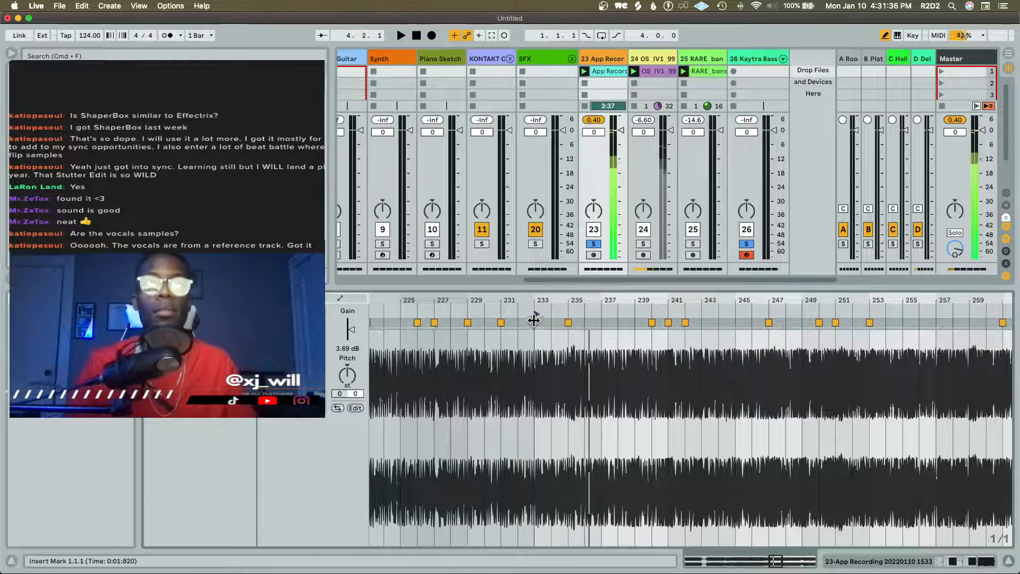
pyautogui.moveTo(538, 315); pyautogui.dragTo(587, 315)
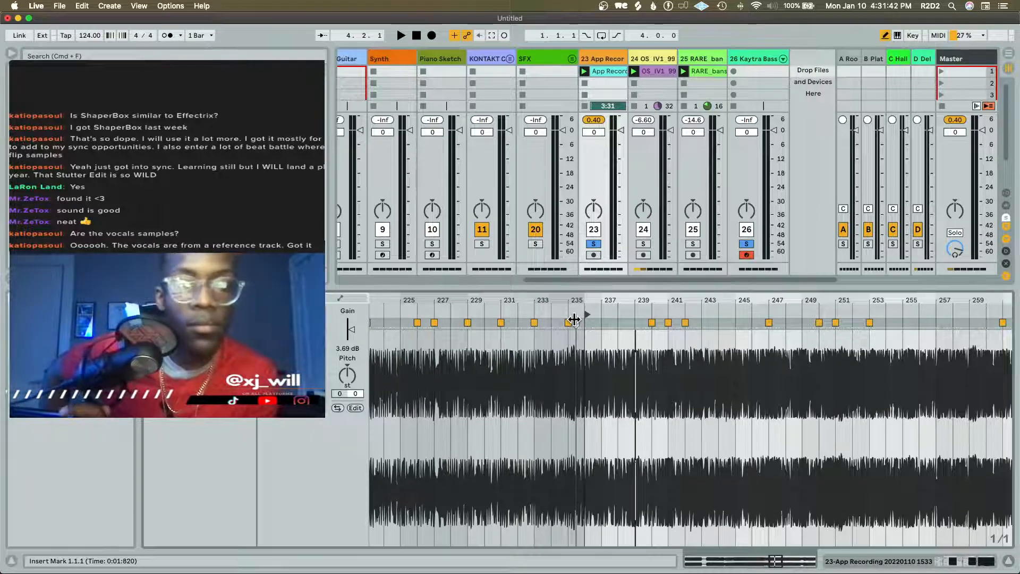
pyautogui.press('space')
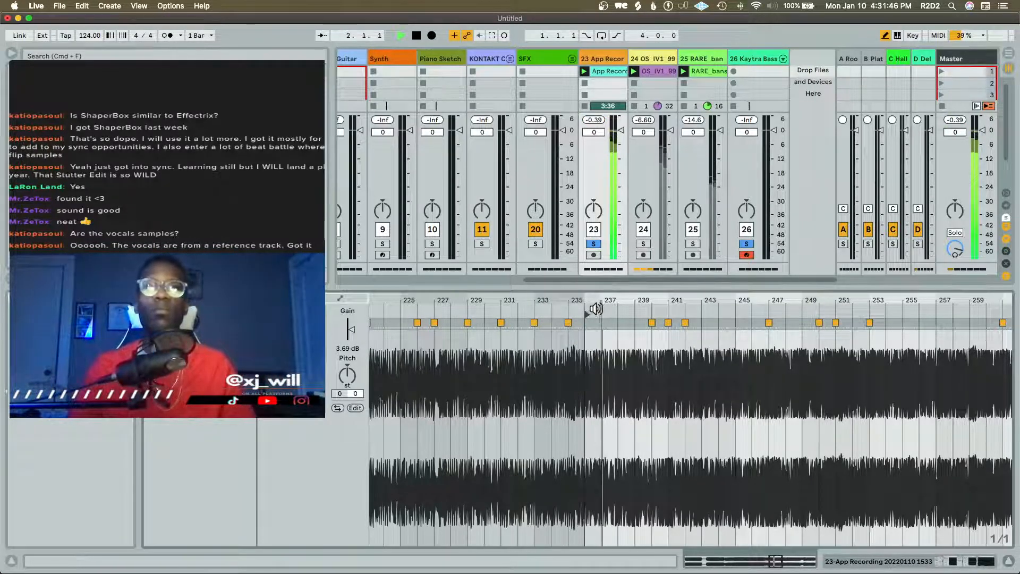
pyautogui.hotkey('shift', 'Tab')
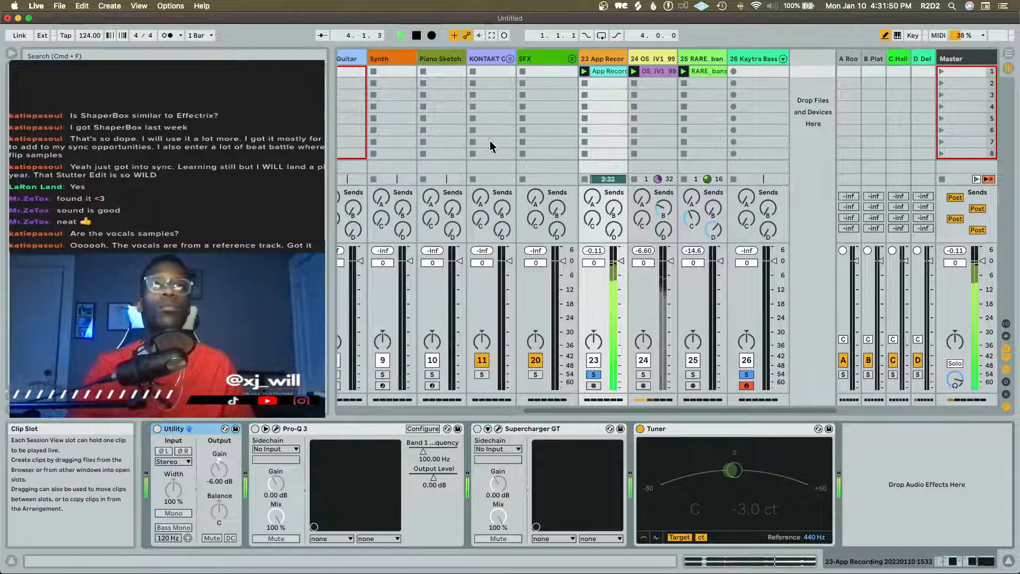
pyautogui.press('space')
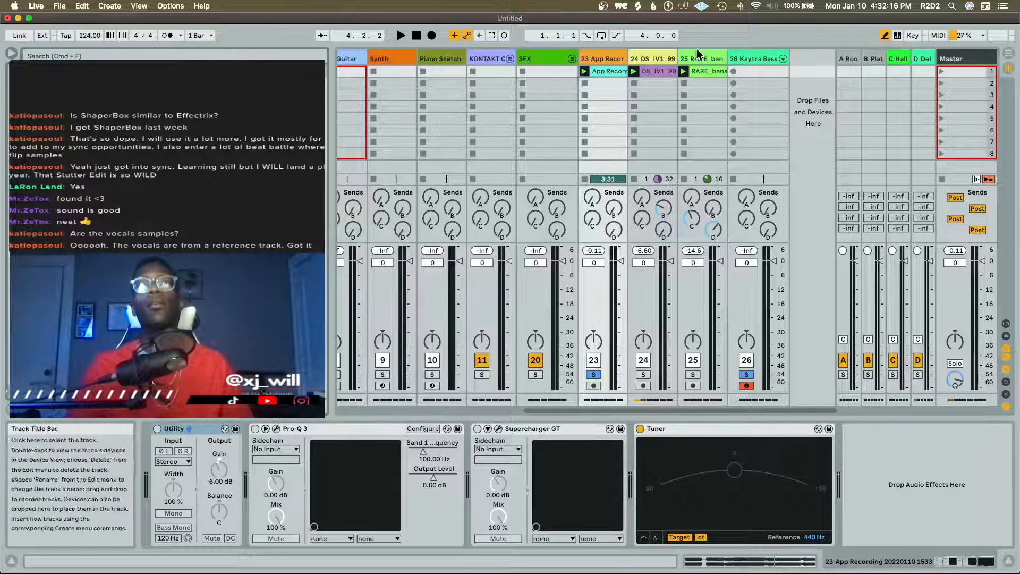
# Fold the Drums group and select the SubLab track to show its devices
pyautogui.hscroll(-10, 637, 93)
pyautogui.hscroll(1, 701, 77)
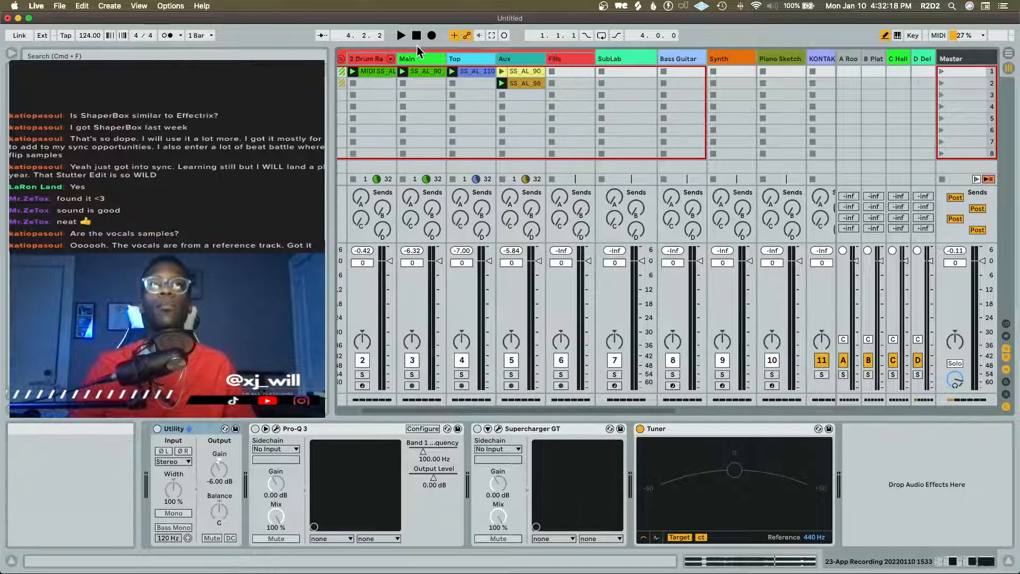
pyautogui.hscroll(-2, 389, 69)
pyautogui.click(392, 59)
pyautogui.click(444, 56)
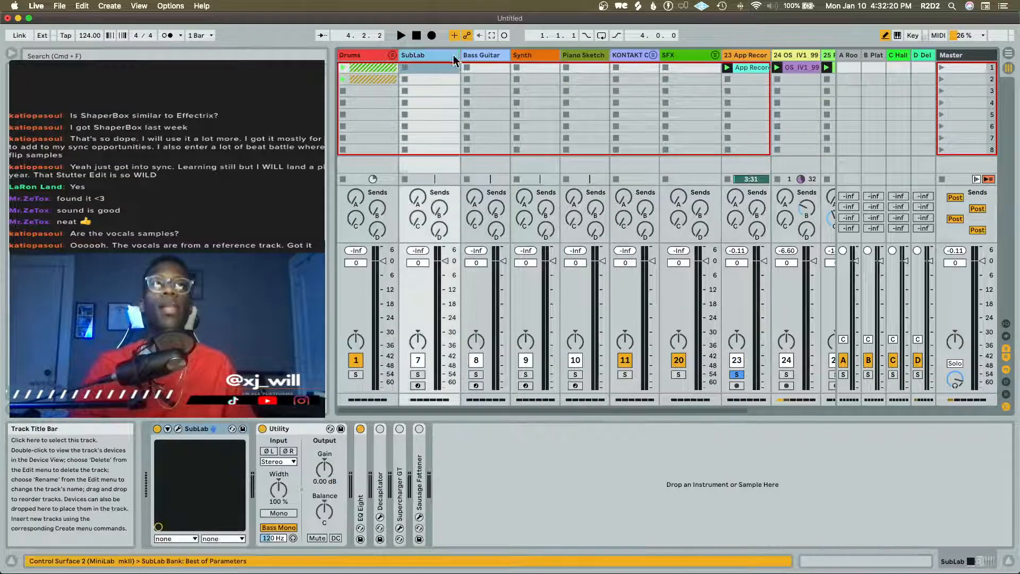
# Open the SubLab plug-in, arm and solo its track to try the 808 Nascar sound, and close the plug-in after viewing its presets
pyautogui.click(177, 428)
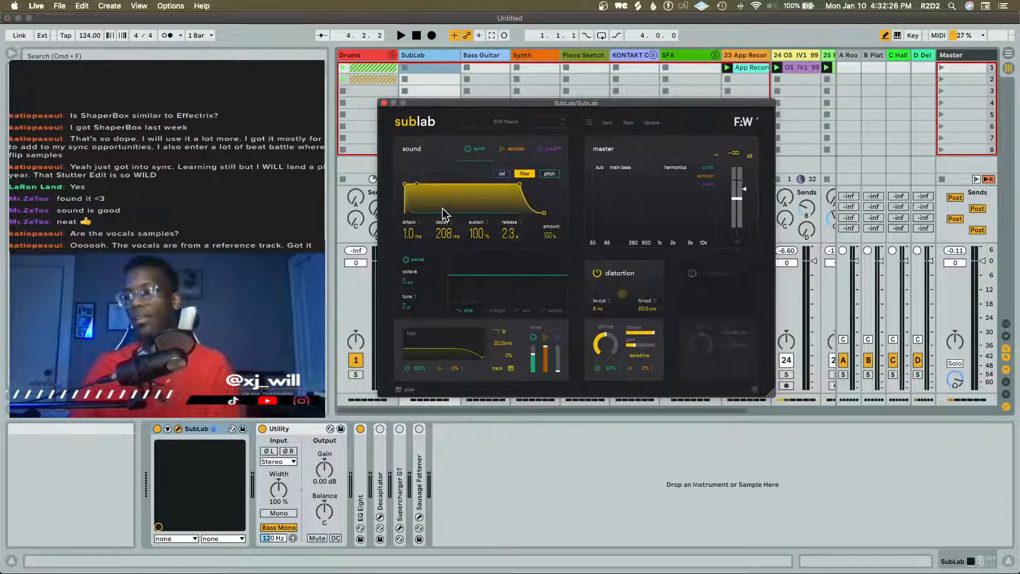
pyautogui.moveTo(451, 103); pyautogui.dragTo(593, 78)
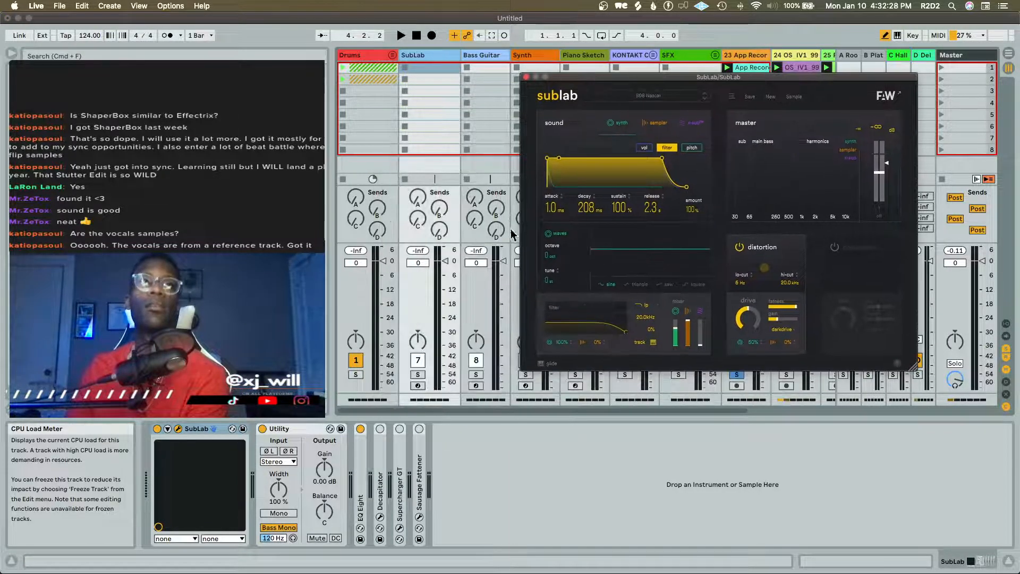
pyautogui.click(418, 386)
pyautogui.click(417, 374)
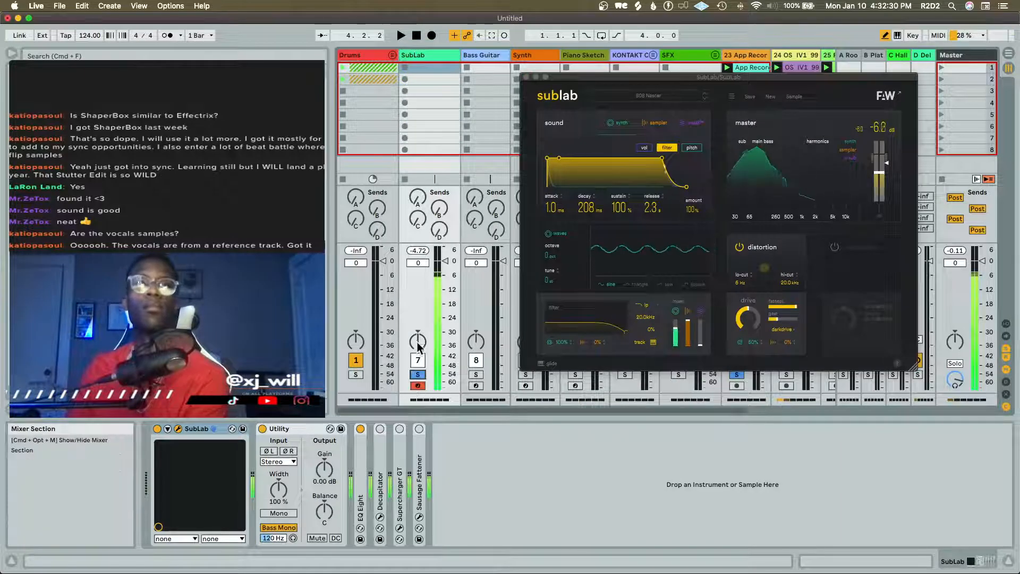
pyautogui.click(650, 100)
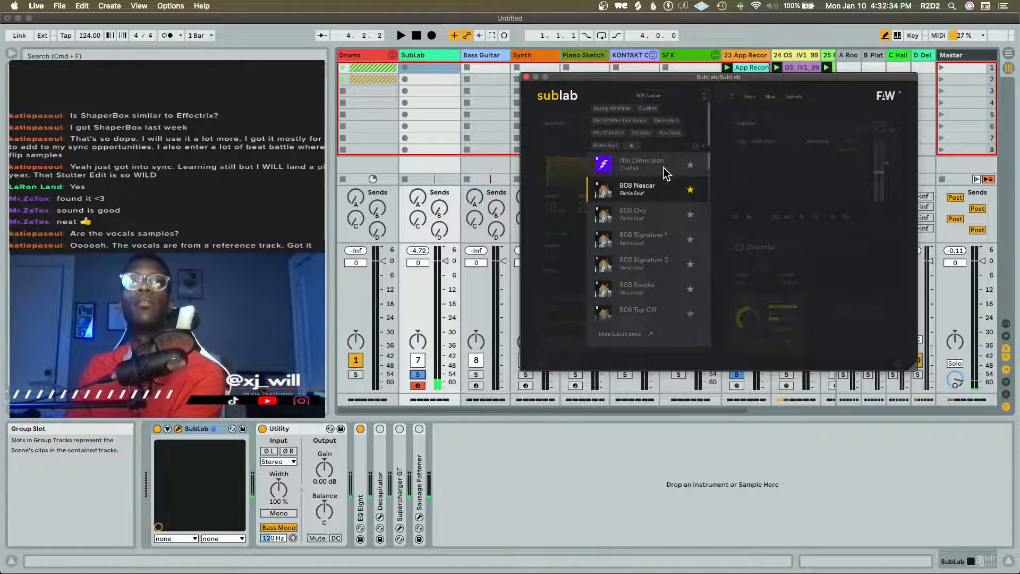
pyautogui.click(526, 76)
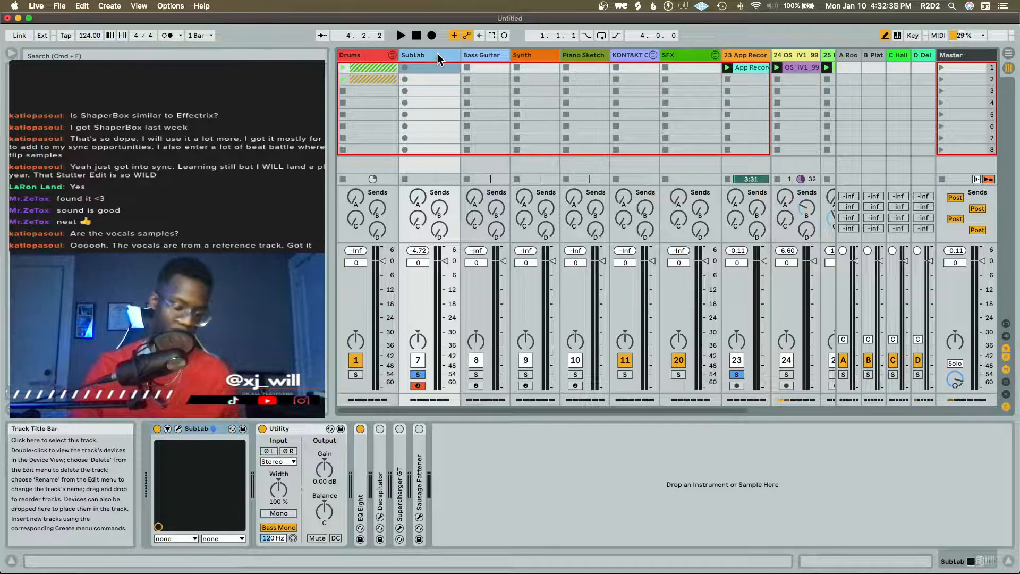
# Duplicate the SubLab track, and arm and solo the copy
pyautogui.press('super+d')
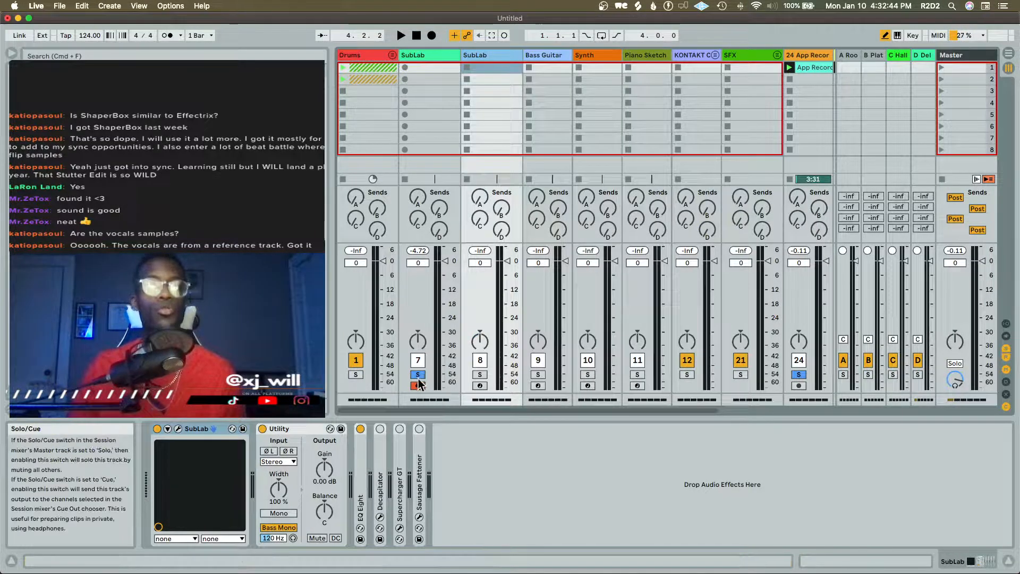
pyautogui.click(479, 386)
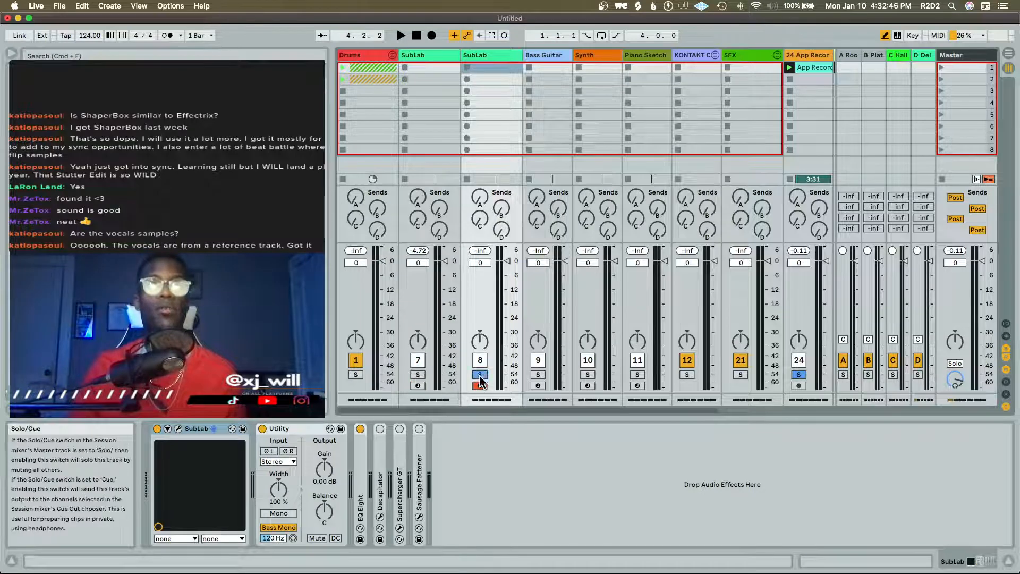
pyautogui.click(479, 374)
pyautogui.click(491, 55)
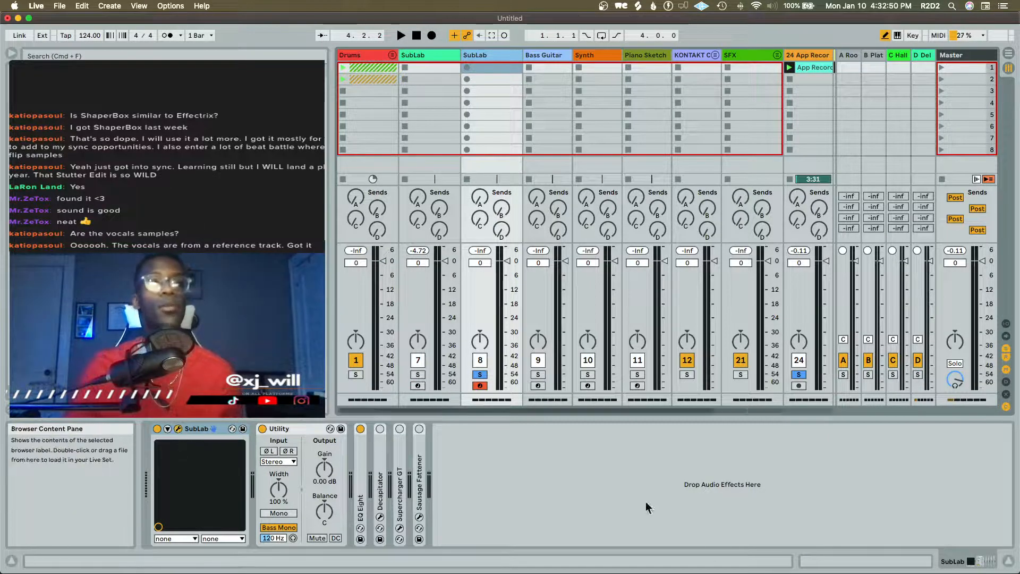
# Open the duplicate SubLab's preset list and try 11th Dimension, 808 Oxy, 808 Signature 1 and 808 Signature 2
pyautogui.moveTo(690, 573); pyautogui.dragTo(615, 100)
pyautogui.click(563, 109)
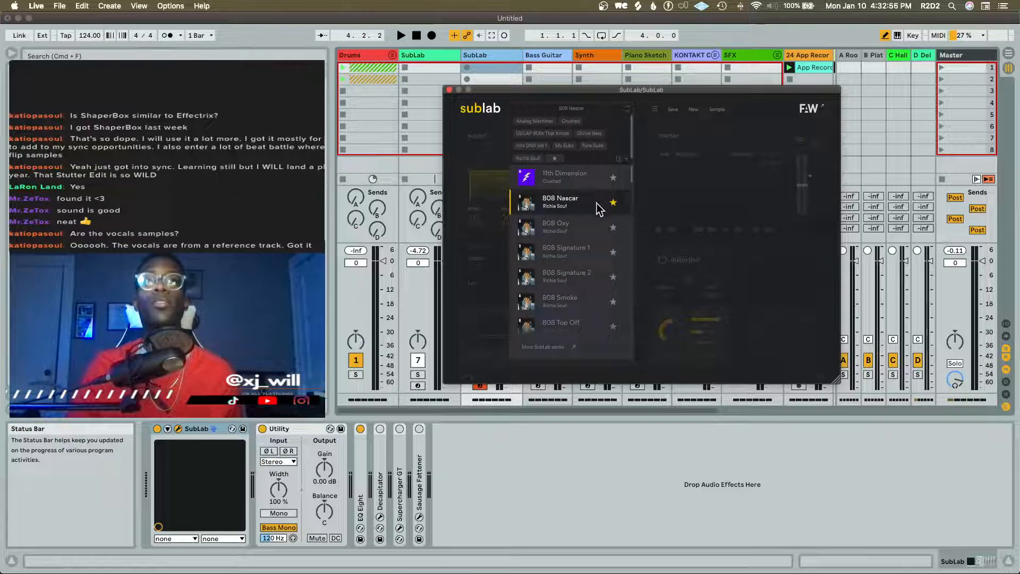
pyautogui.click(574, 174)
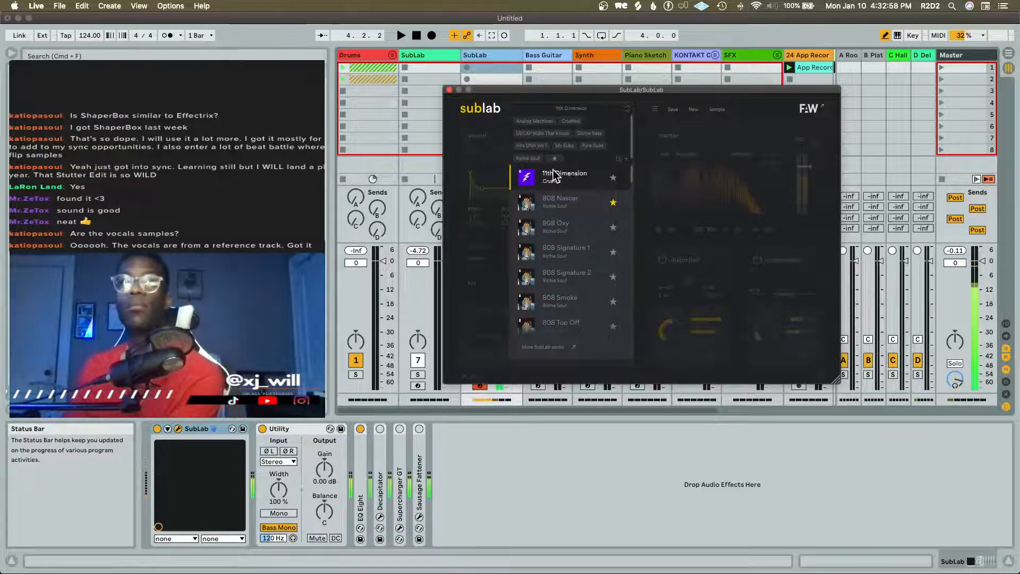
pyautogui.click(584, 228)
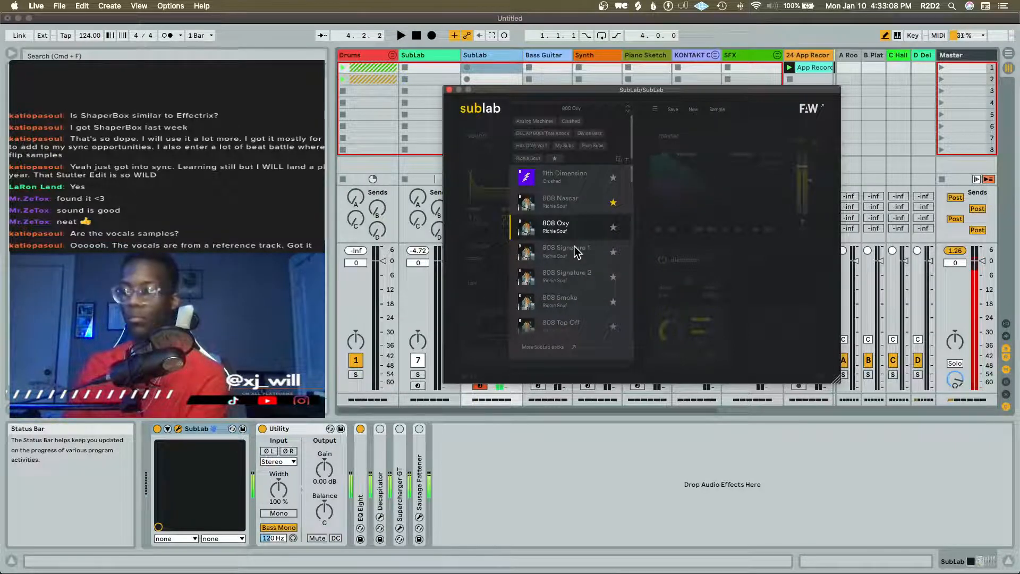
pyautogui.click(575, 250)
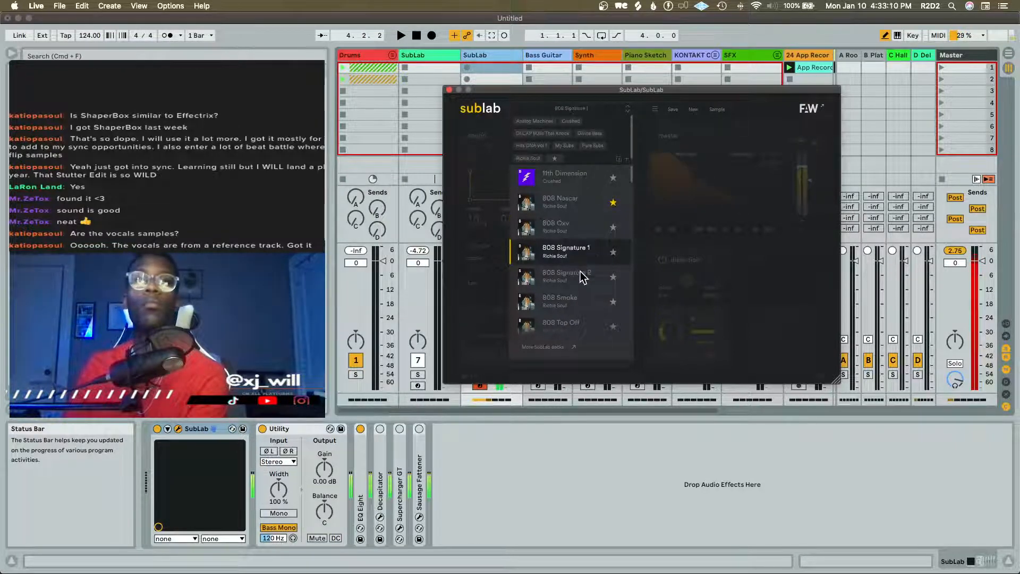
pyautogui.click(580, 272)
# Try the SubLab presets 808 Smoke, Afterburner, 808 Top Off, Bank Account and Can You Go Low
pyautogui.scroll(-4, 561, 233)
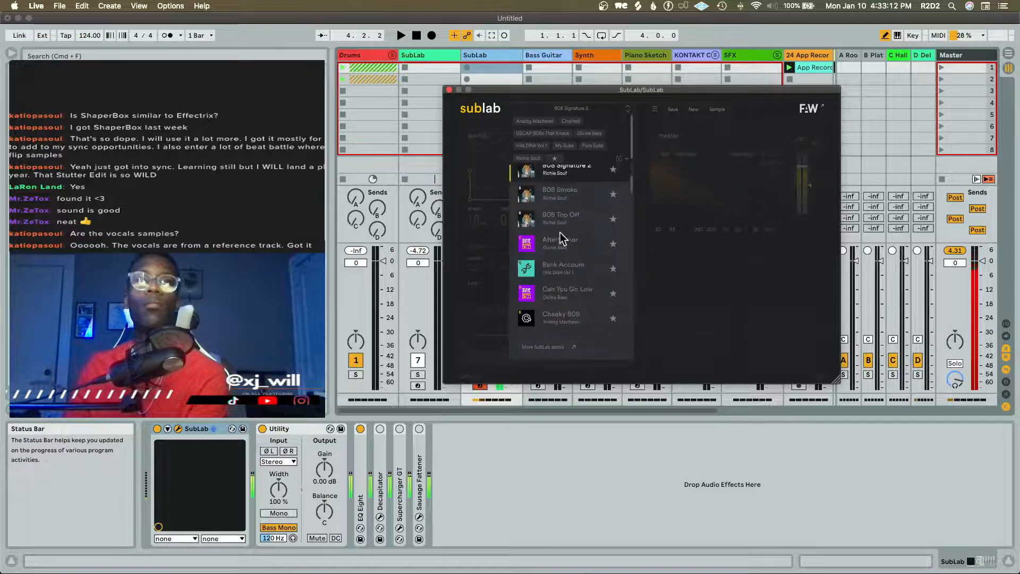
pyautogui.click(565, 200)
pyautogui.click(580, 233)
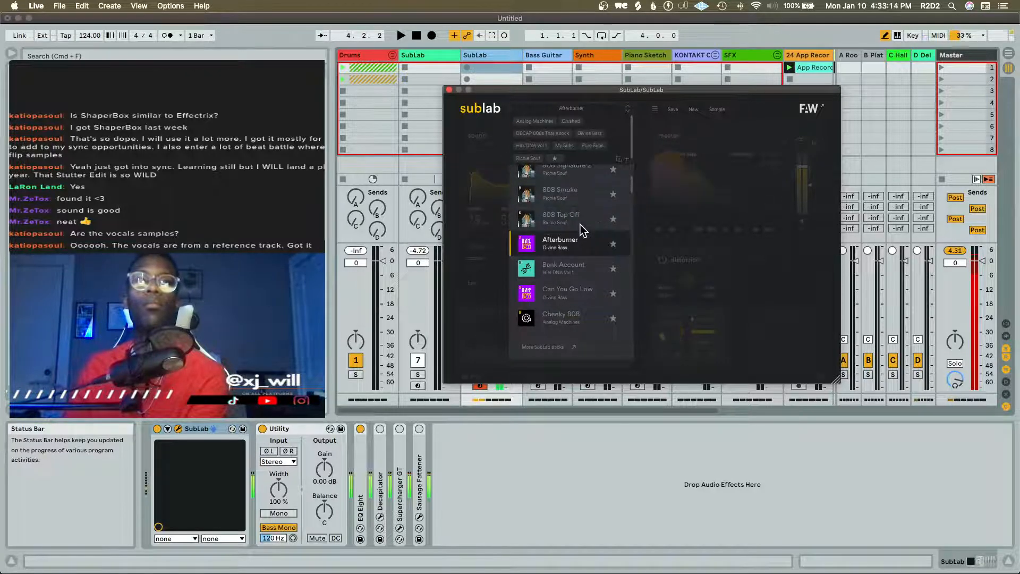
pyautogui.click(578, 223)
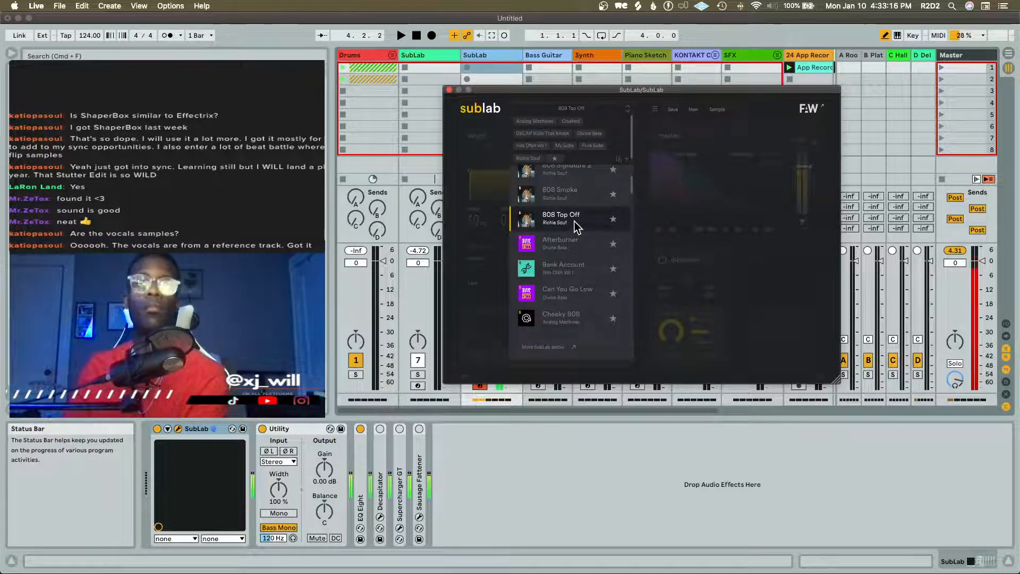
pyautogui.click(581, 267)
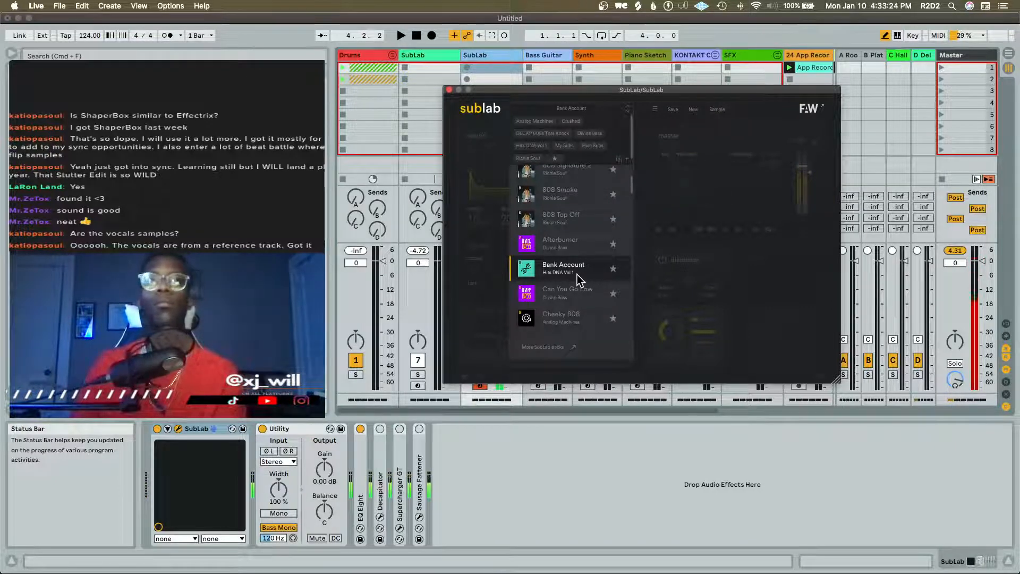
pyautogui.click(567, 288)
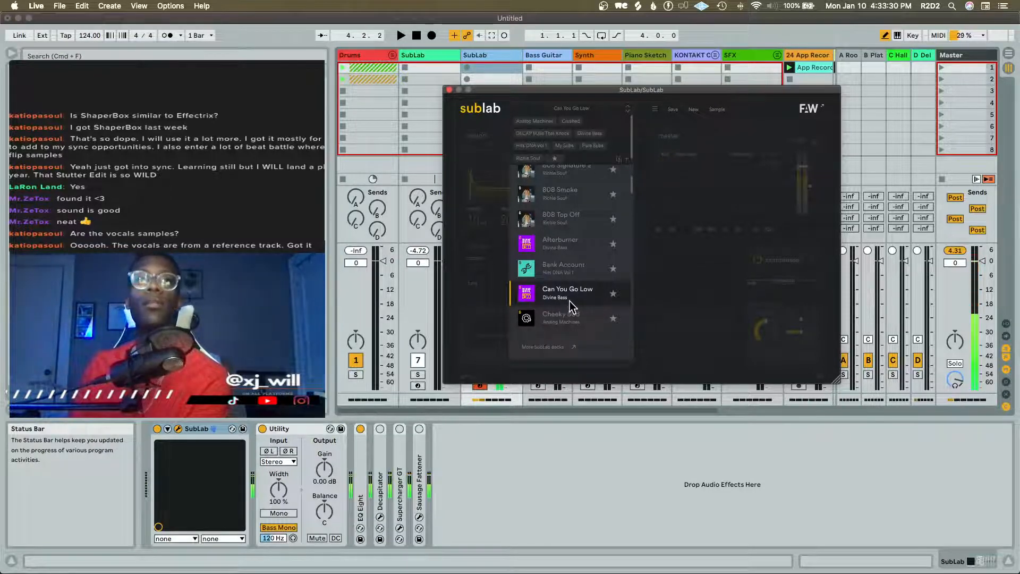
# Try the SubLab presets Cheeky 808, Classic Drive and Classy Bender
pyautogui.scroll(-2, 584, 298)
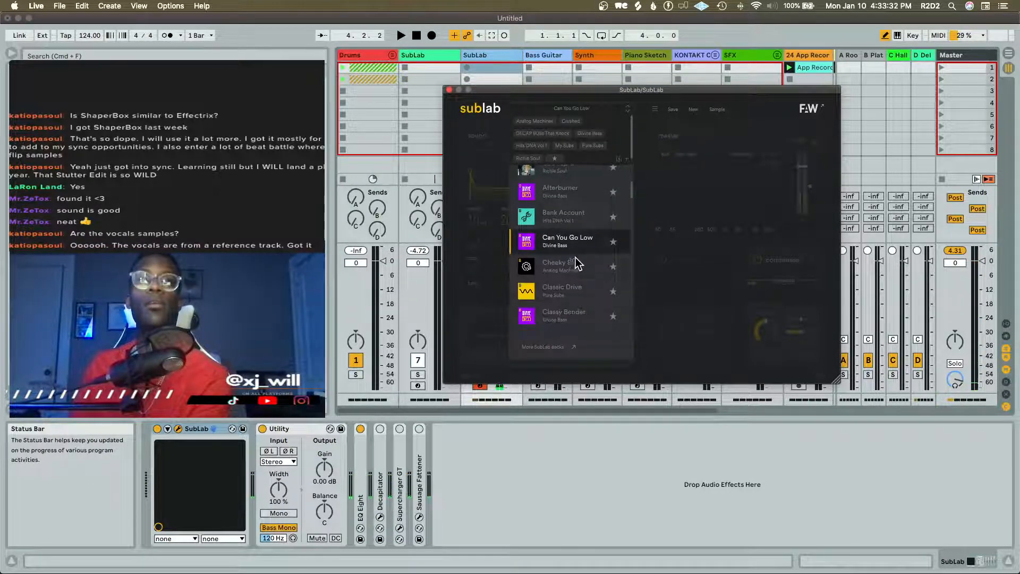
pyautogui.click(576, 261)
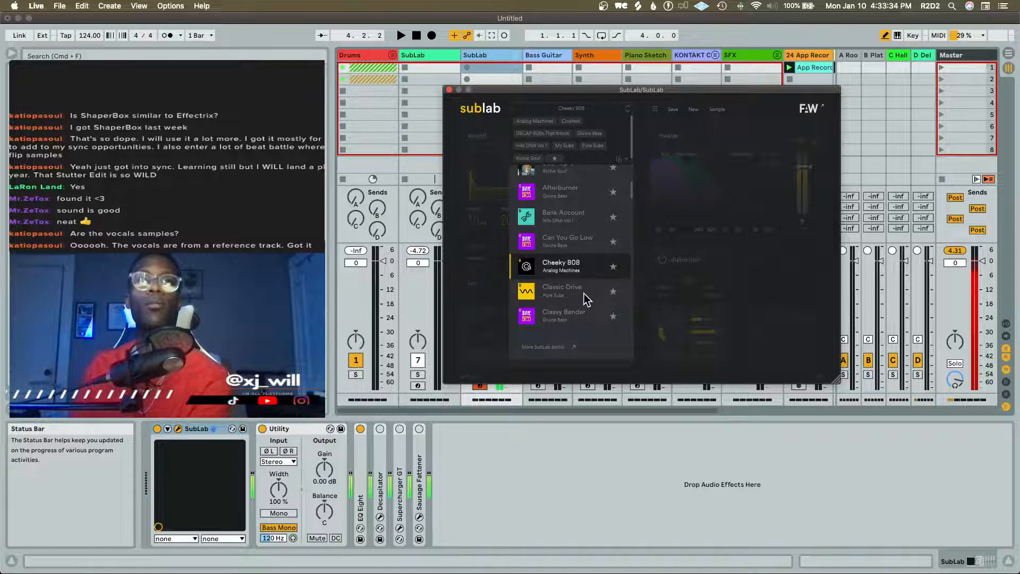
pyautogui.click(583, 297)
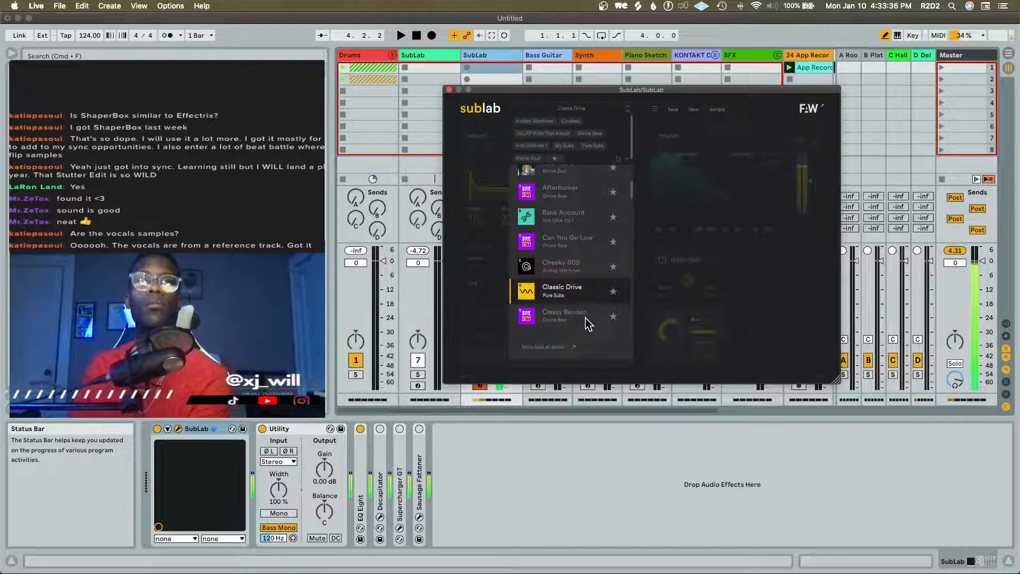
pyautogui.click(585, 318)
# Try the SubLab presets Crash Test Dummy, Dark Side, Deep Clean and Depth Charge
pyautogui.scroll(-3, 573, 270)
pyautogui.click(581, 254)
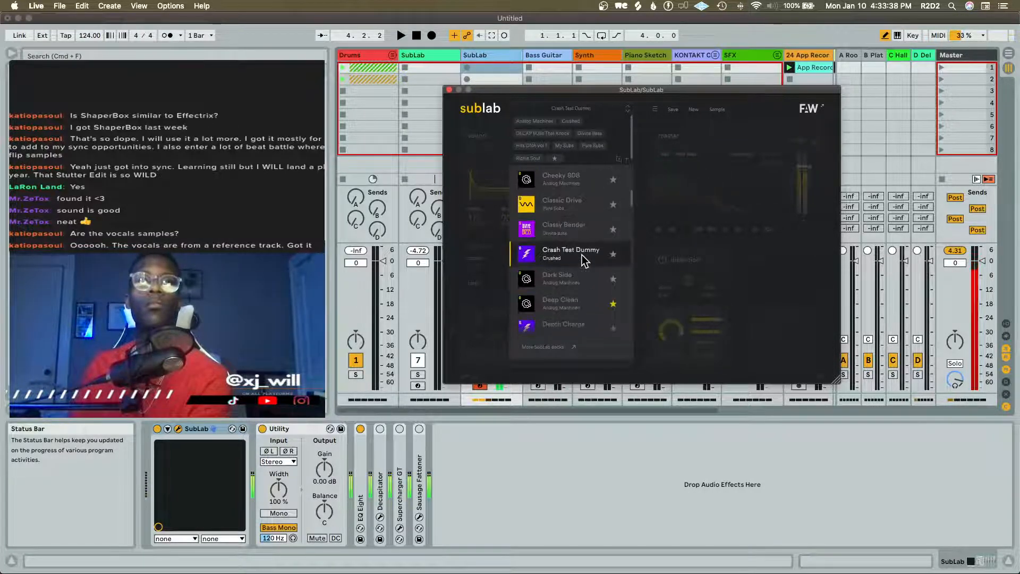
pyautogui.click(581, 284)
pyautogui.click(582, 300)
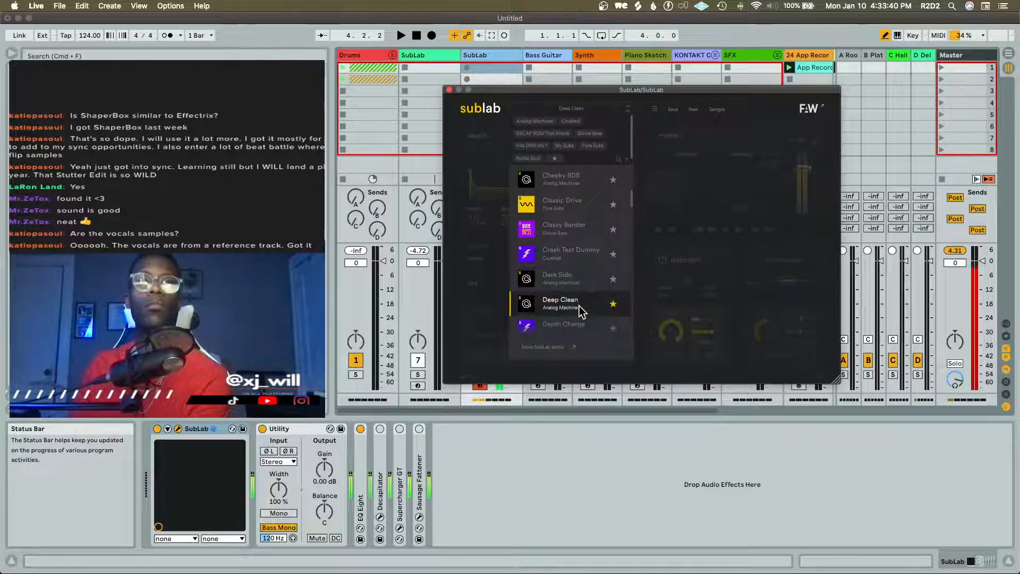
pyautogui.click(580, 321)
# Try the preset Dubs Up, load Event Horizon as the bass sound, and close the preset list
pyautogui.scroll(-1, 557, 234)
pyautogui.scroll(-1, 558, 236)
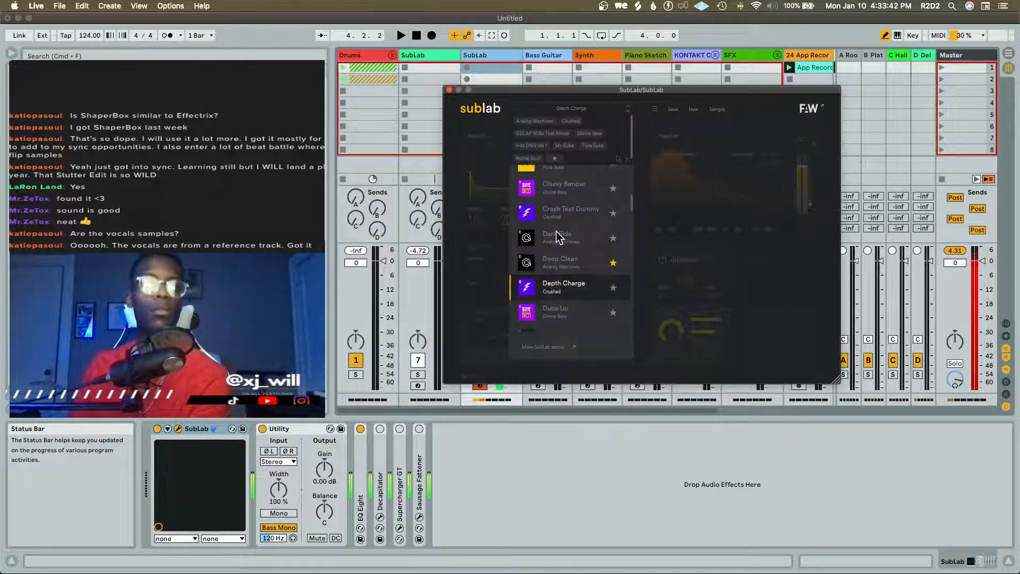
pyautogui.scroll(-5, 566, 271)
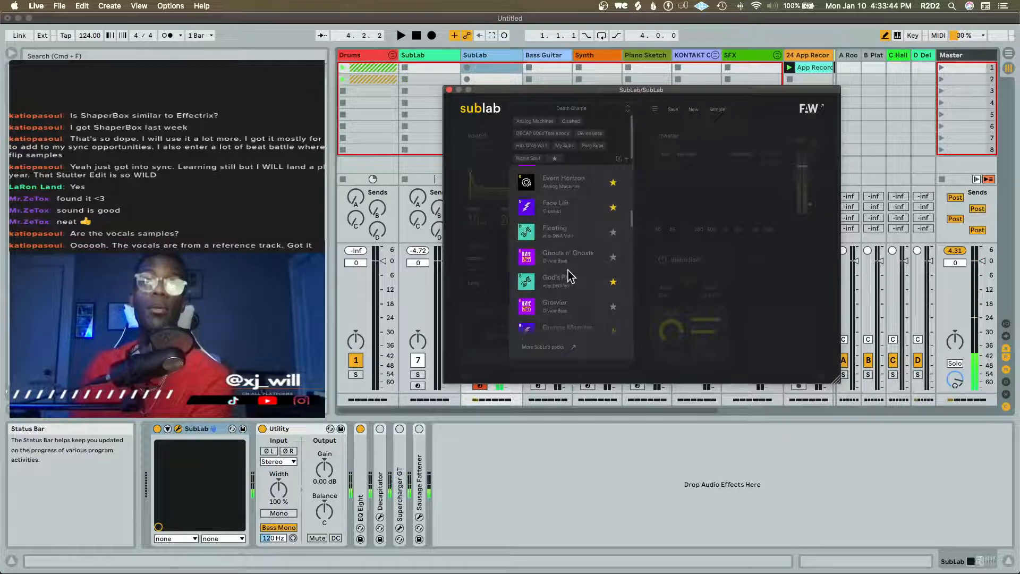
pyautogui.click(570, 212)
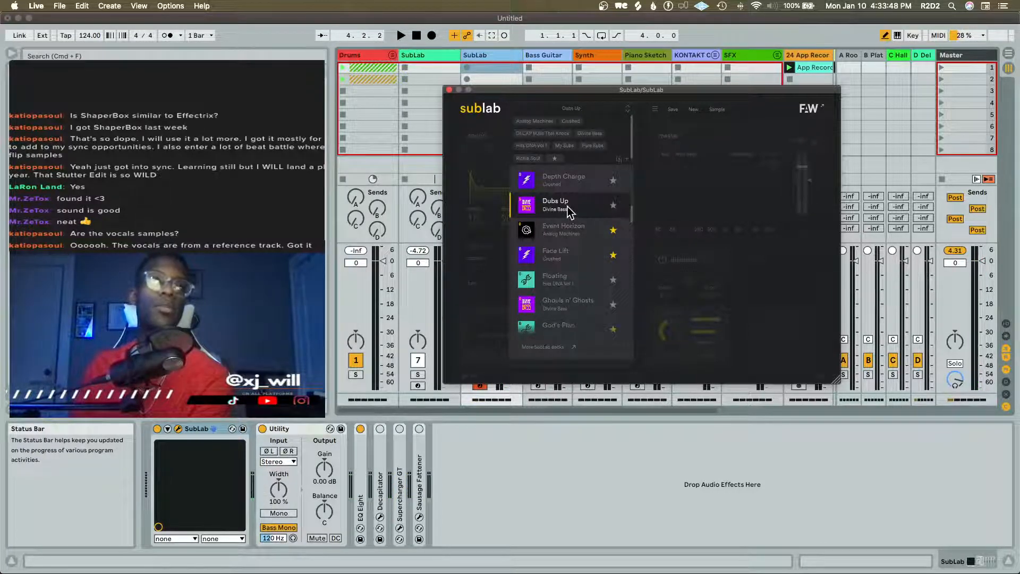
pyautogui.click(594, 235)
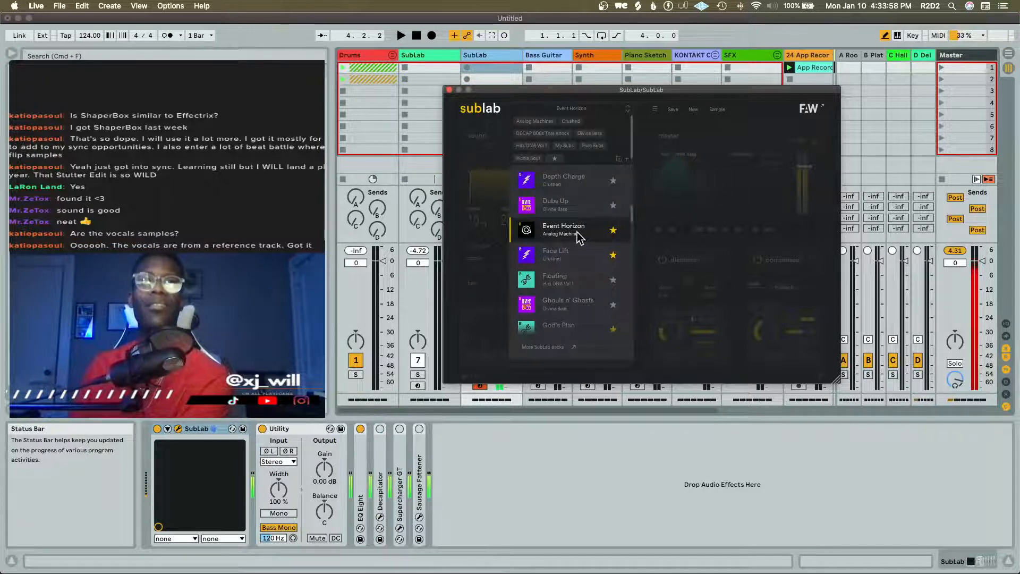
pyautogui.click(641, 161)
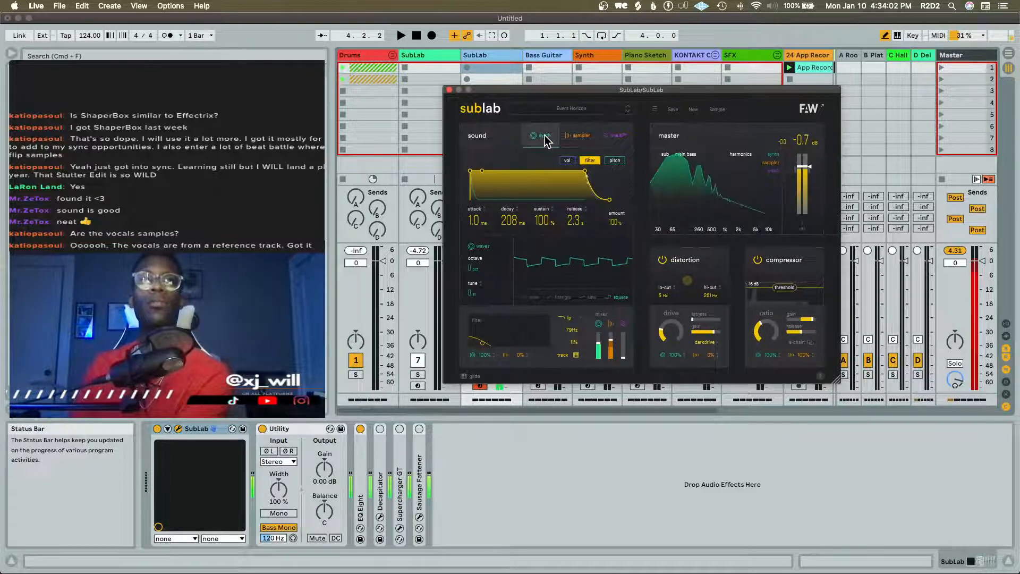
# Examine Event Horizon's volume, filter and pitch envelopes, and close the SubLab plug-in
pyautogui.click(568, 160)
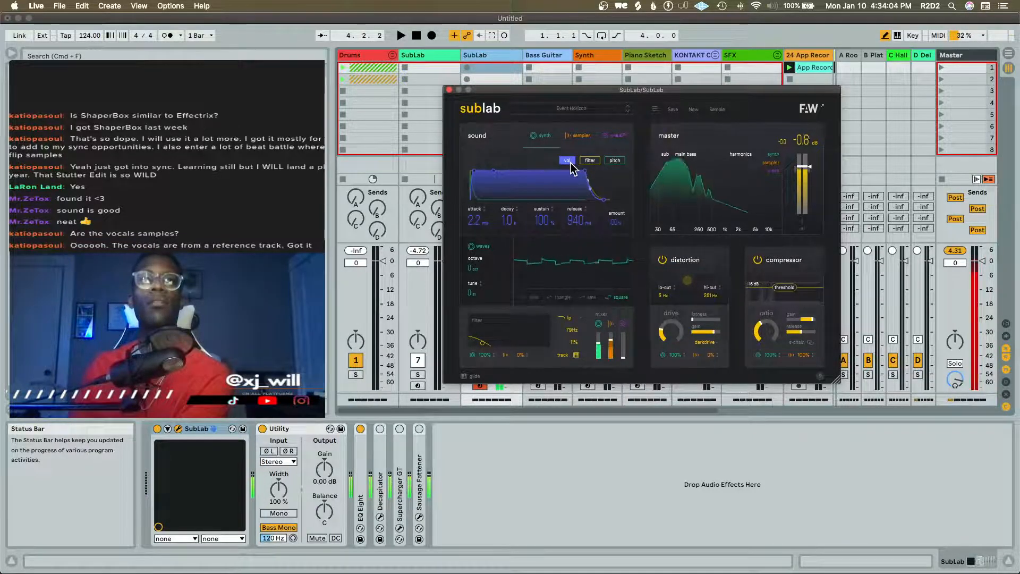
pyautogui.click(595, 162)
pyautogui.click(609, 161)
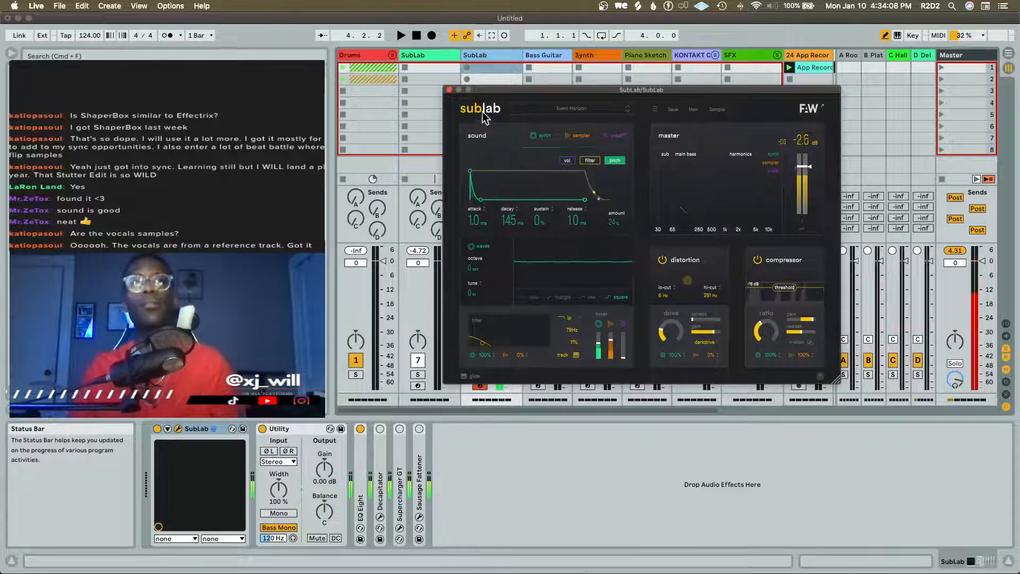
pyautogui.click(448, 90)
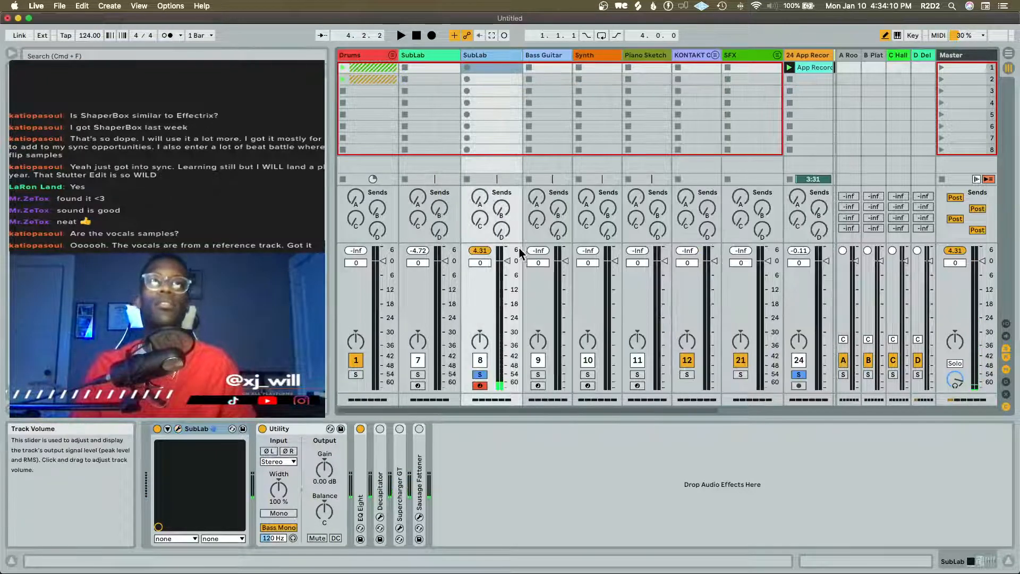
# Move the SubLab instrument from its duplicate track into the Kaytra Bass Wub instrument rack as a second chain
pyautogui.hscroll(5, 517, 240)
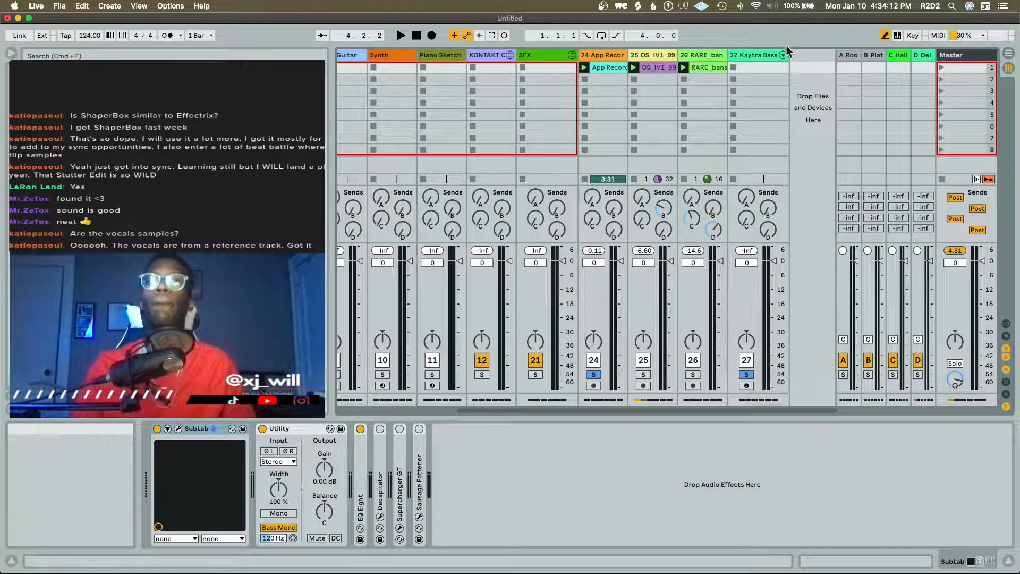
pyautogui.click(759, 55)
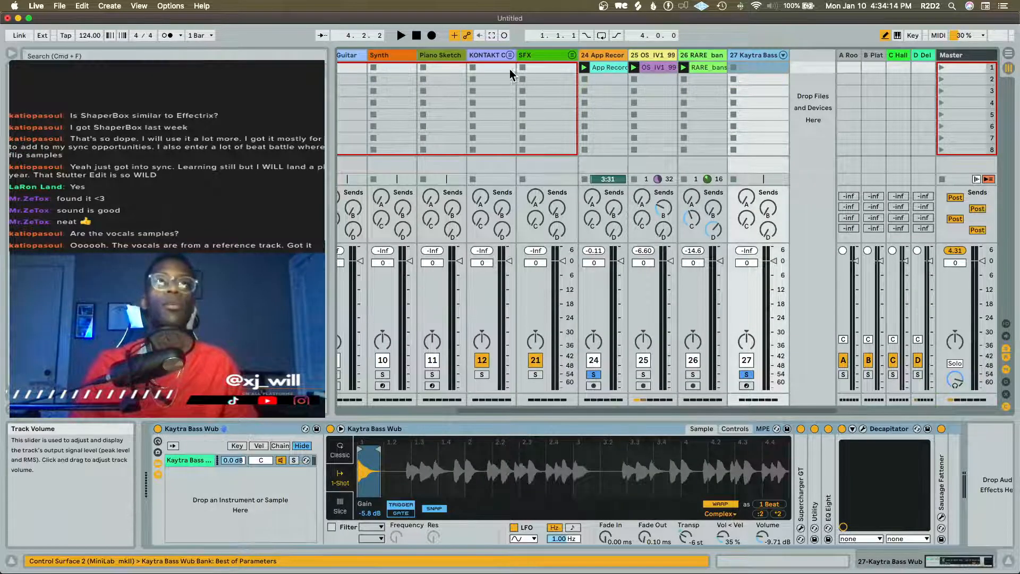
pyautogui.hscroll(-5, 508, 69)
pyautogui.click(472, 69)
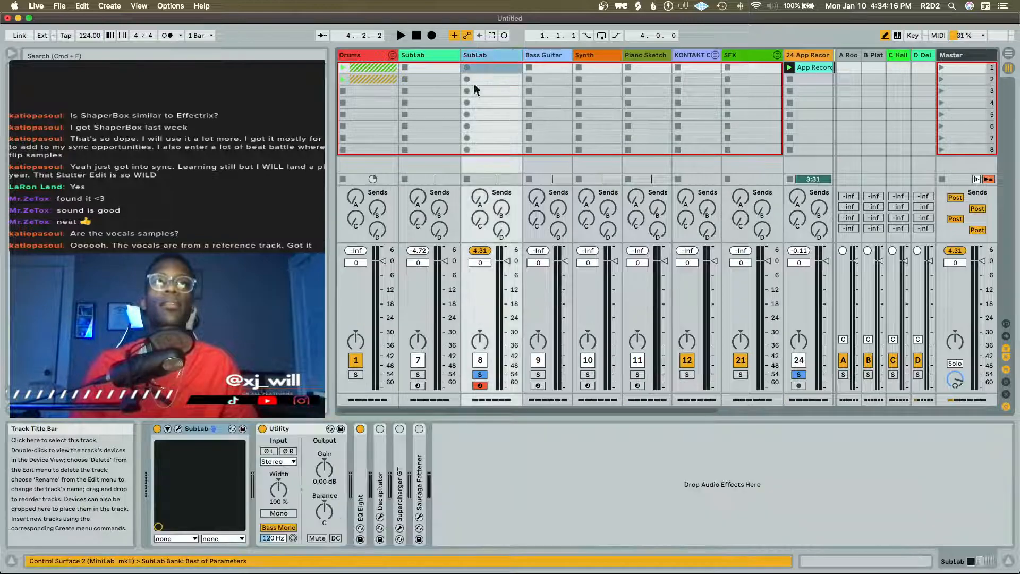
pyautogui.moveTo(209, 428); pyautogui.dragTo(809, 63)
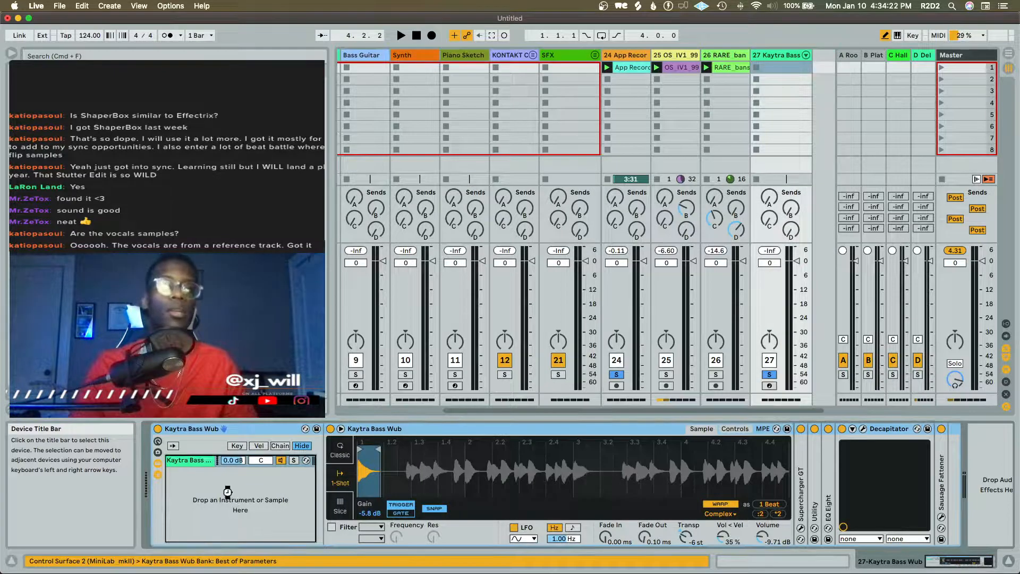
pyautogui.moveTo(227, 492); pyautogui.dragTo(231, 492)
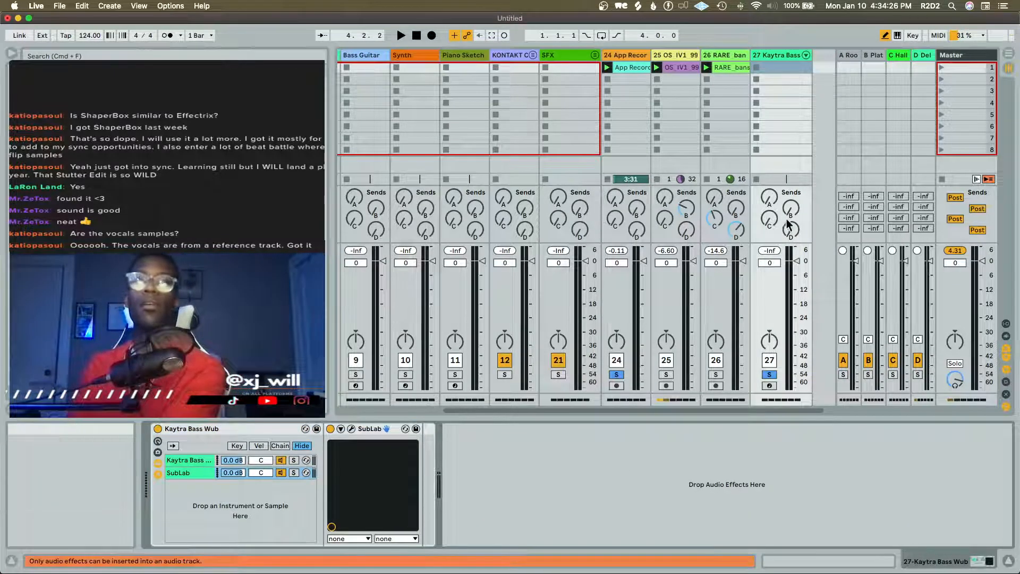
# Arm the Kaytra Bass Wub track to try the layered bass, and inspect the rack's Kaytra Bass Wub and SubLab chains
pyautogui.click(771, 385)
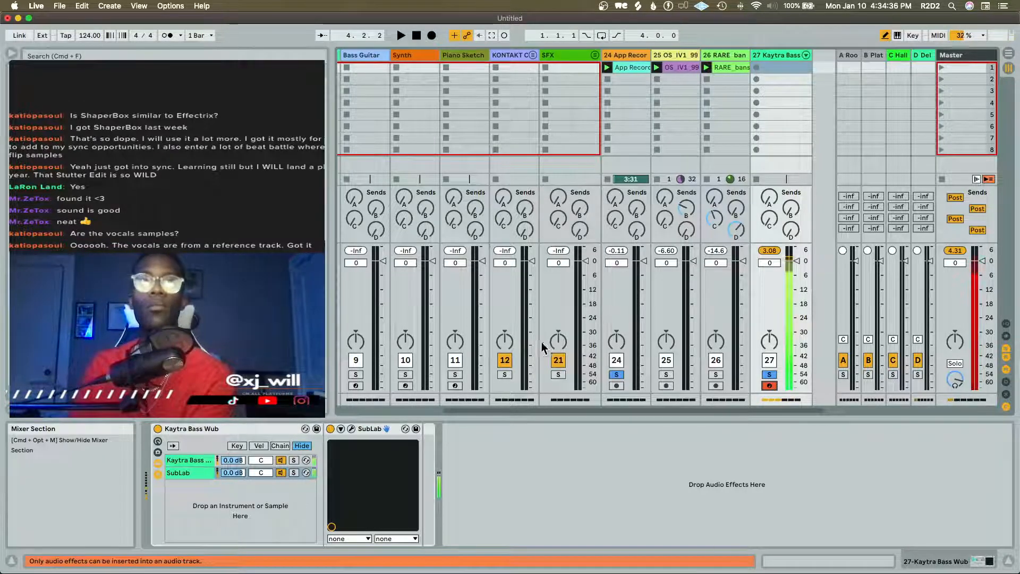
pyautogui.click(200, 458)
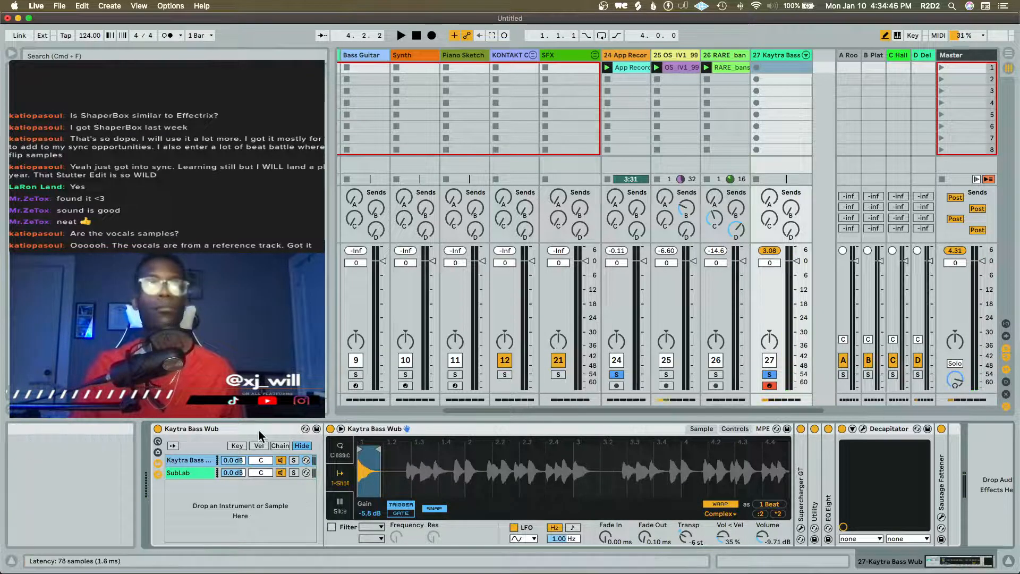
pyautogui.moveTo(375, 486); pyautogui.dragTo(406, 483)
pyautogui.click(202, 472)
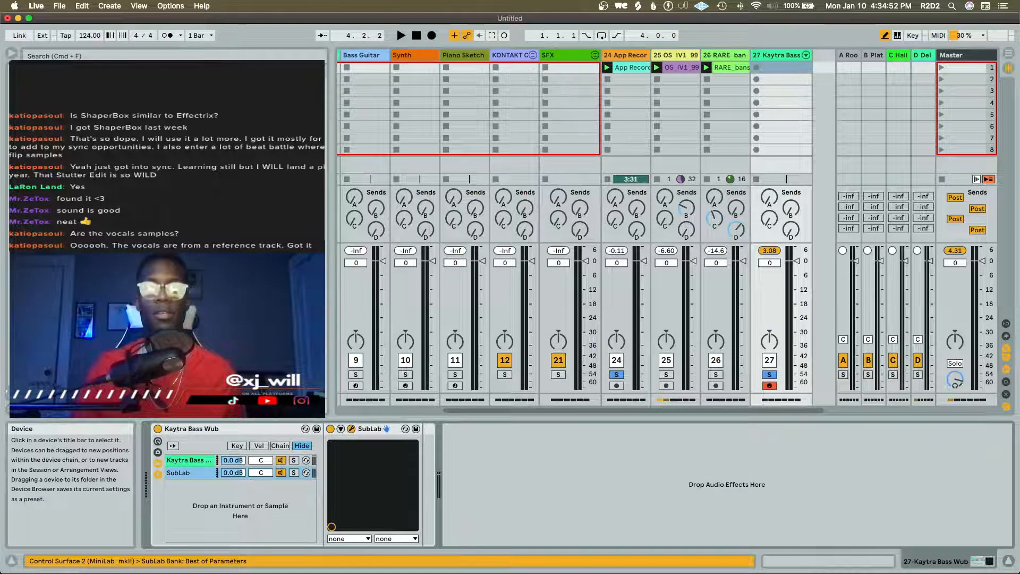
# Open the rack's SubLab plug-in, set its volume envelope attack to 1.0 ms, and close the plug-in
pyautogui.click(386, 428)
pyautogui.moveTo(588, 298); pyautogui.dragTo(563, 51)
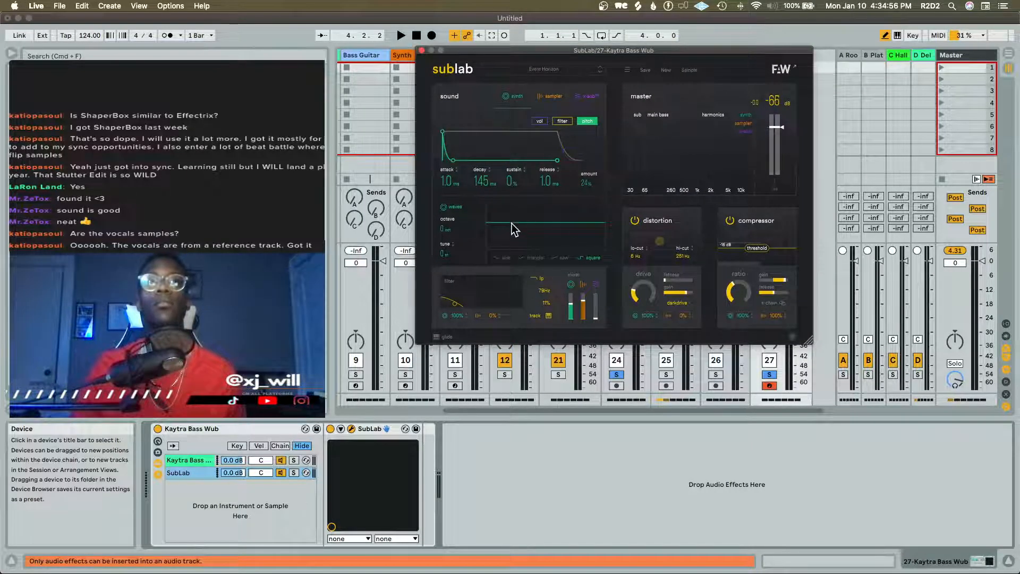
pyautogui.click(540, 121)
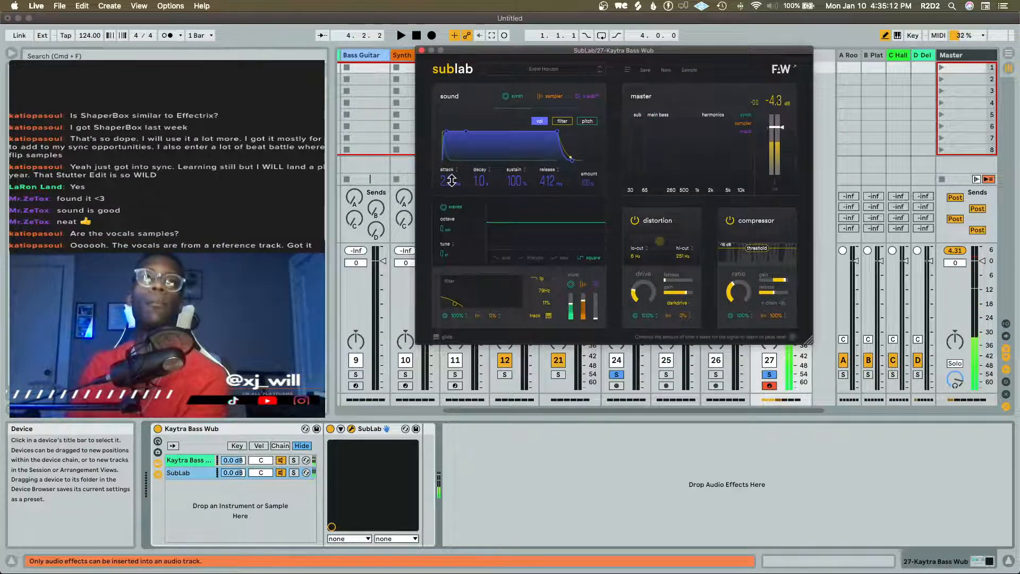
pyautogui.moveTo(451, 181); pyautogui.dragTo(456, 200)
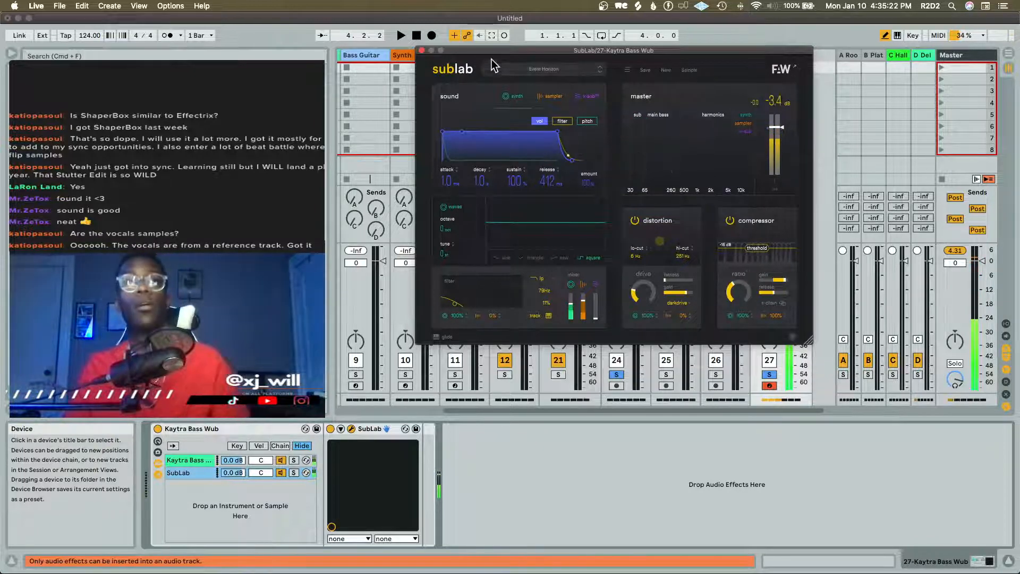
pyautogui.click(421, 50)
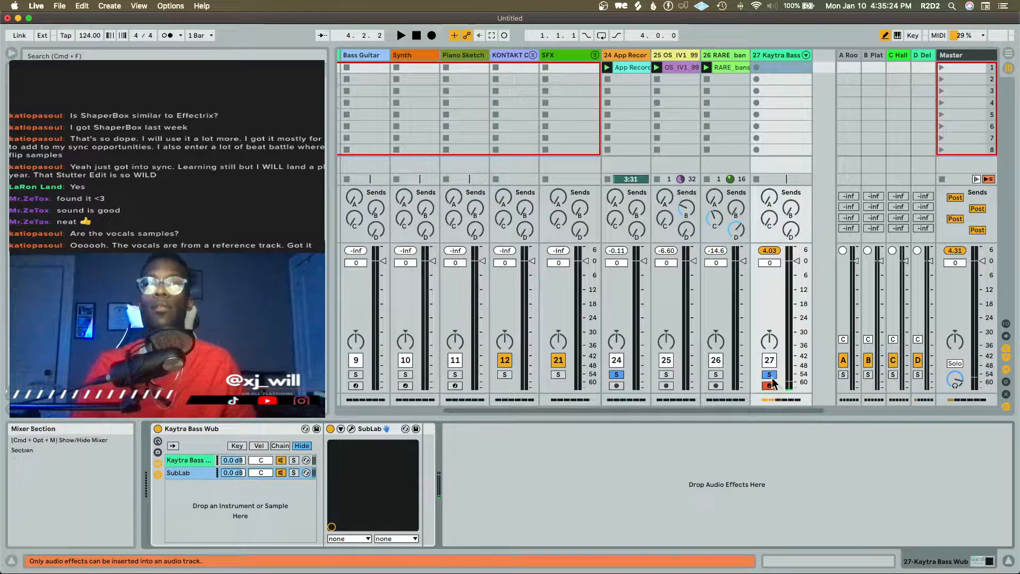
# Clear the track solos, replay the App Recording reference clip soloed, and unsolo it and stop playback
pyautogui.click(617, 374)
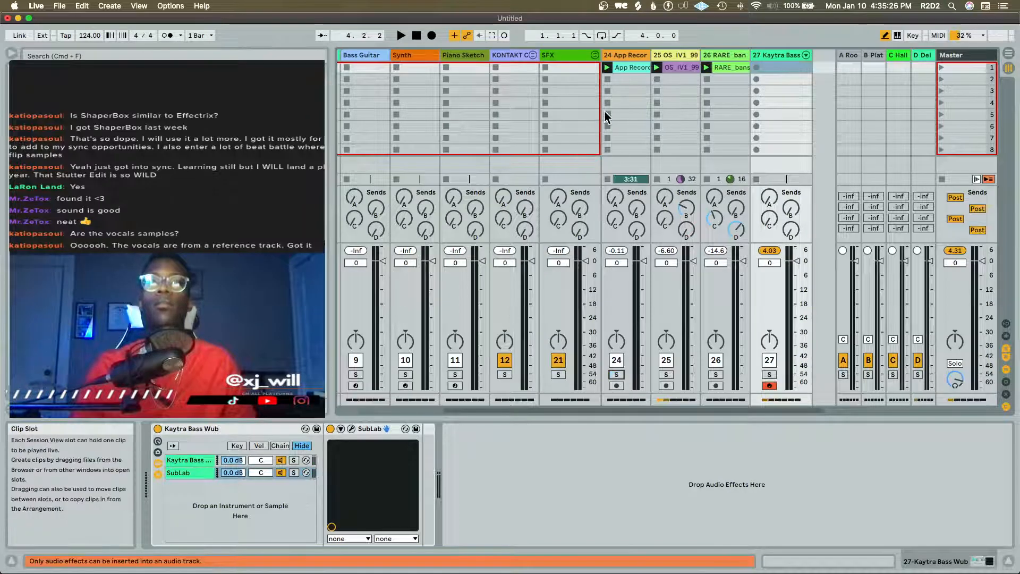
pyautogui.click(607, 148)
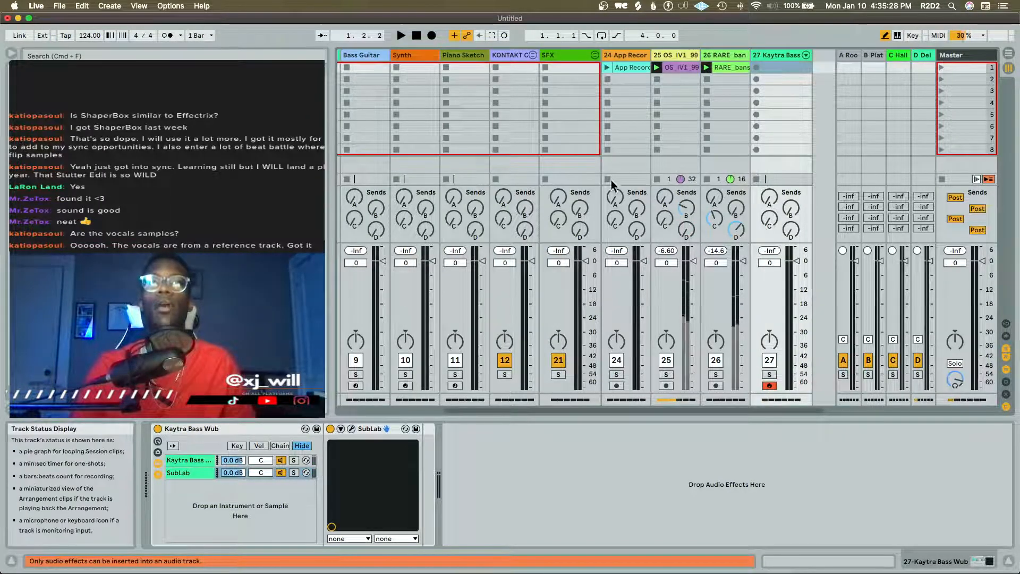
pyautogui.click(608, 67)
pyautogui.click(616, 374)
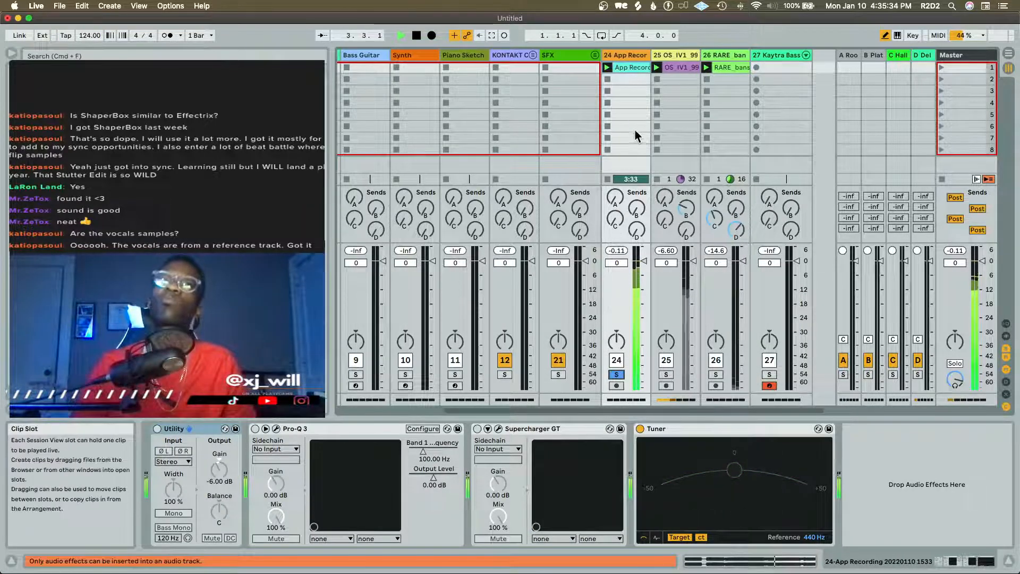
pyautogui.click(615, 374)
pyautogui.press('space')
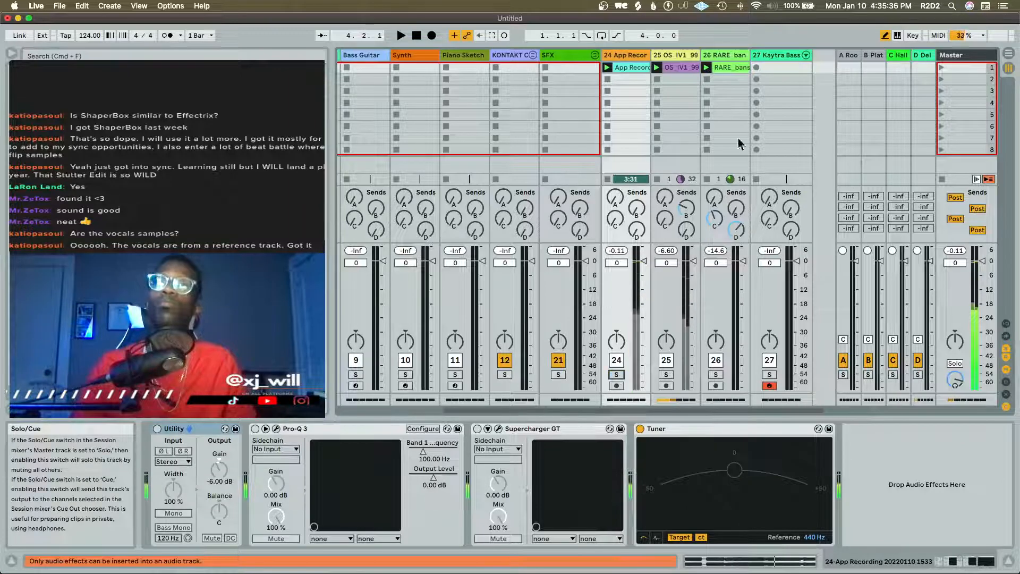
# Solo the Kaytra Bass Wub track, reopen its SubLab plug-in, and set the pitch envelope amount to 35%
pyautogui.click(773, 53)
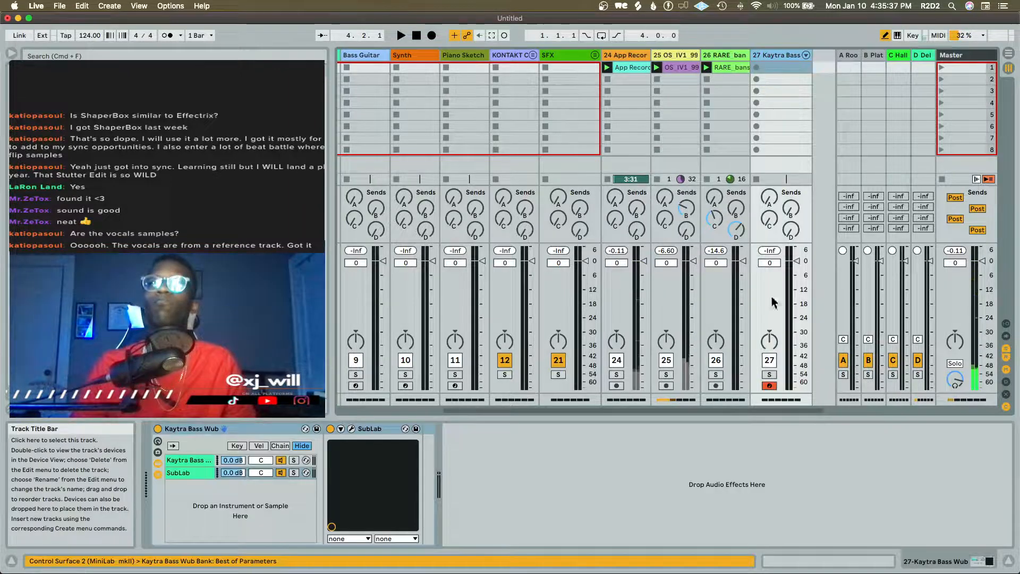
pyautogui.click(768, 374)
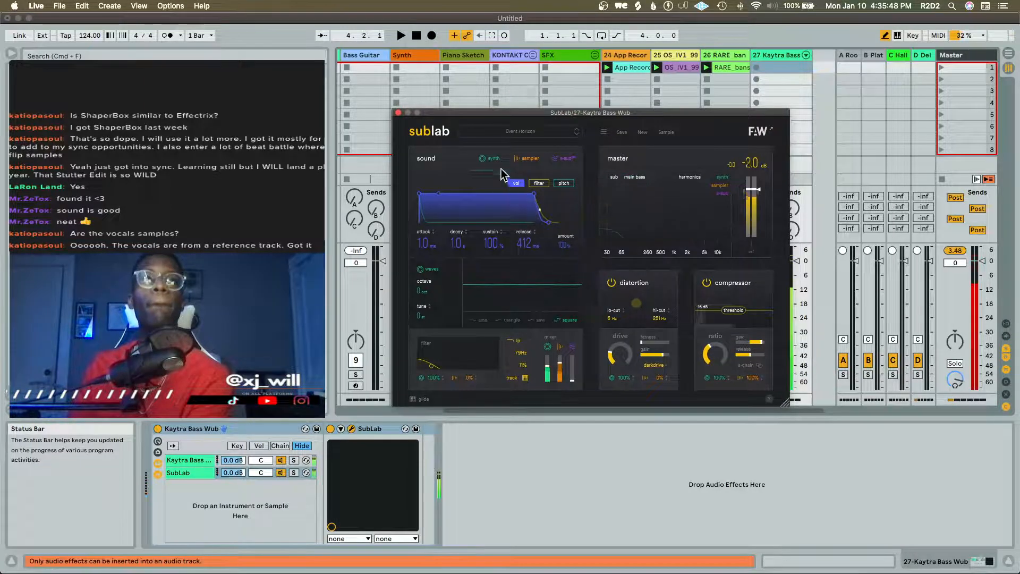
pyautogui.click(562, 183)
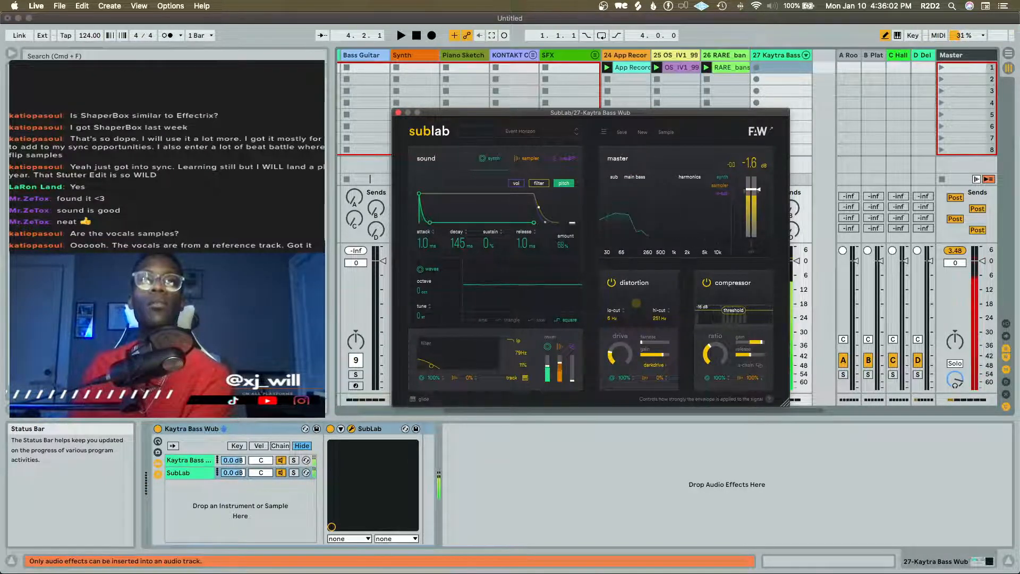
pyautogui.moveTo(572, 217); pyautogui.dragTo(571, 244)
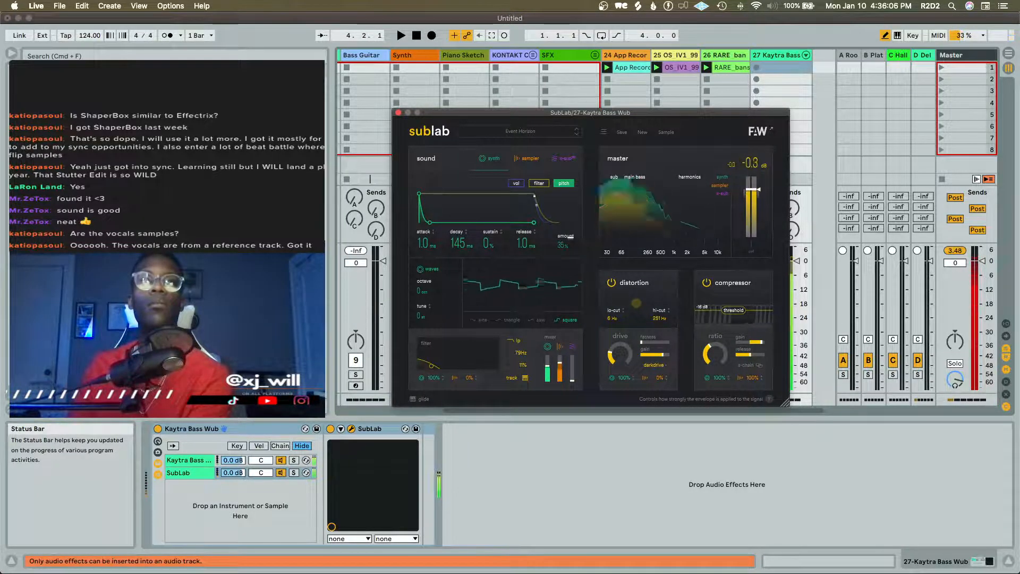
# Lower SubLab's master output level and show the settings of its sampler layer
pyautogui.moveTo(756, 196)
pyautogui.mouseDown()
pyautogui.moveTo(755, 213)
pyautogui.moveTo(762, 194)
pyautogui.mouseUp()
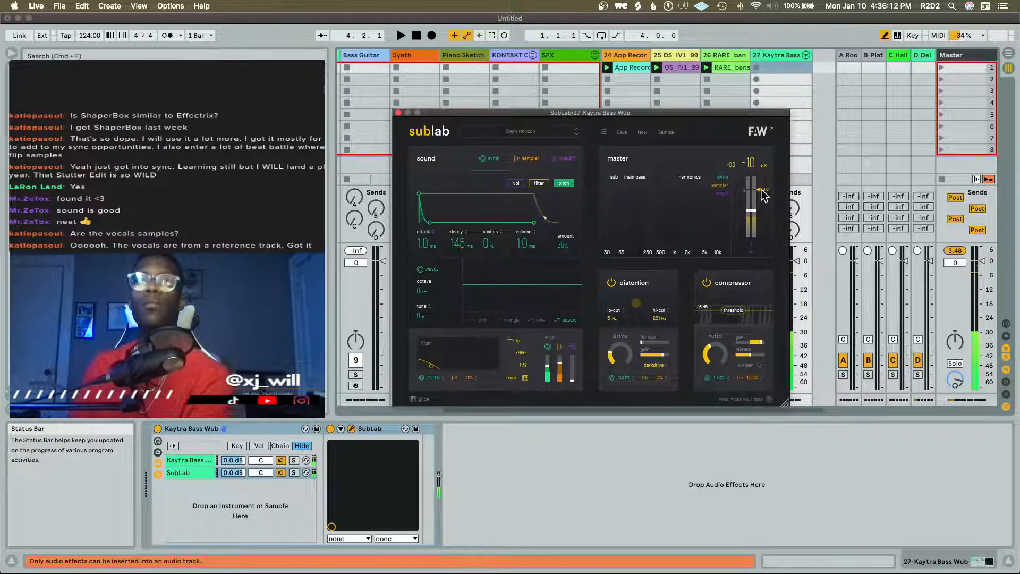
pyautogui.click(542, 158)
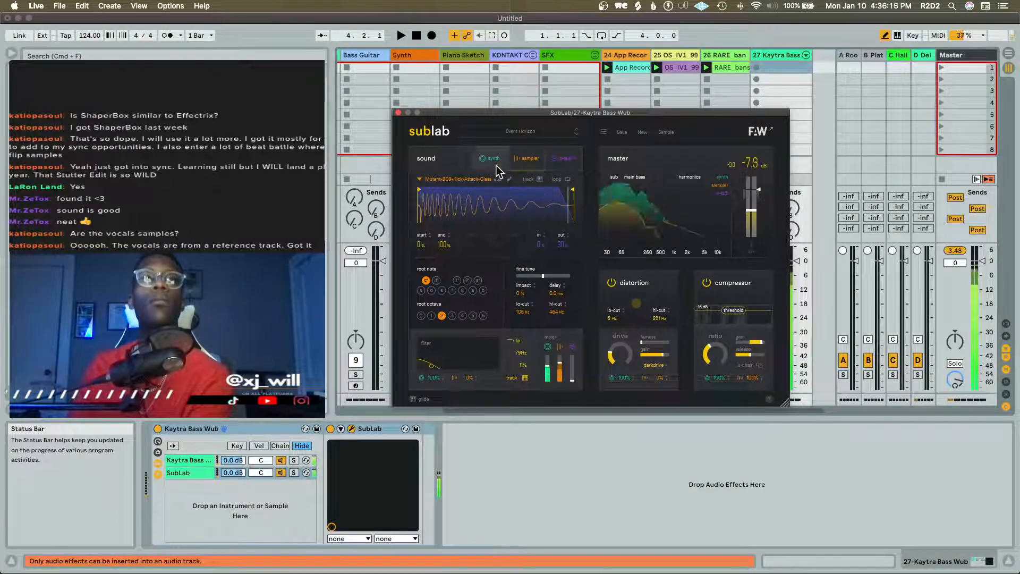
# Close the SubLab plug-in, move the solo from the Kaytra Bass Wub track to the App Recording track, and play its reference clip
pyautogui.click(398, 113)
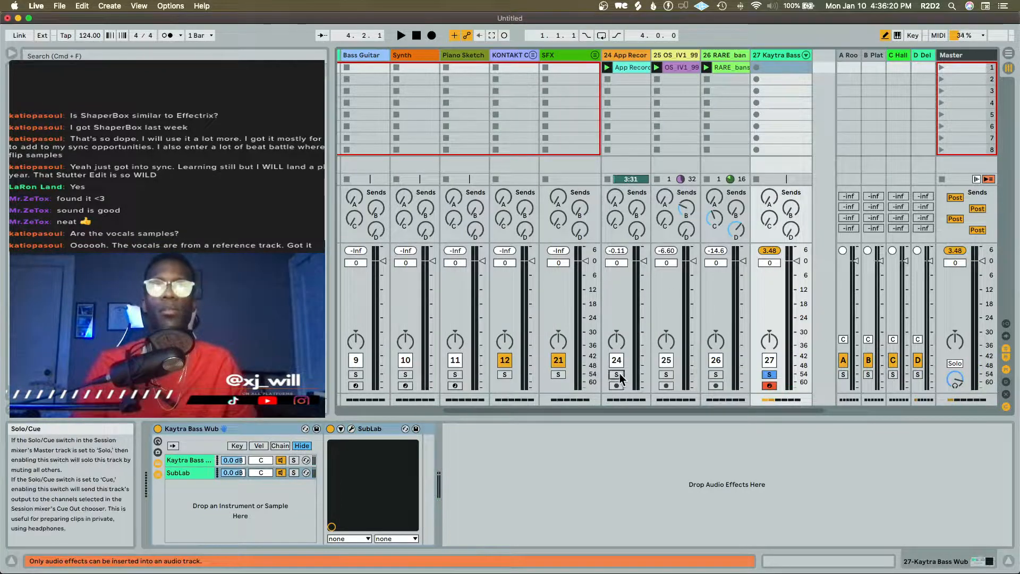
pyautogui.click(769, 374)
pyautogui.press('space')
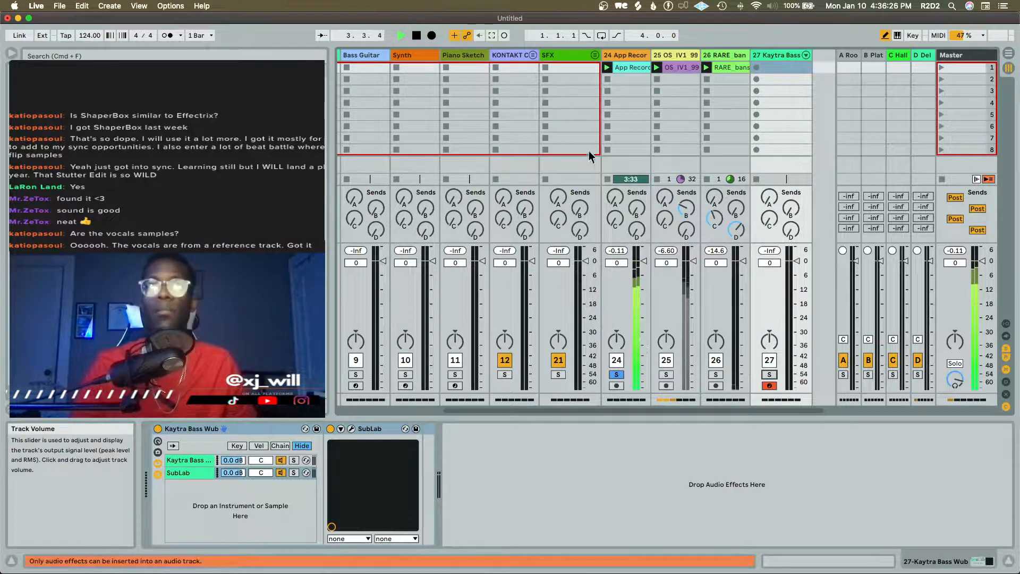
pyautogui.click(627, 55)
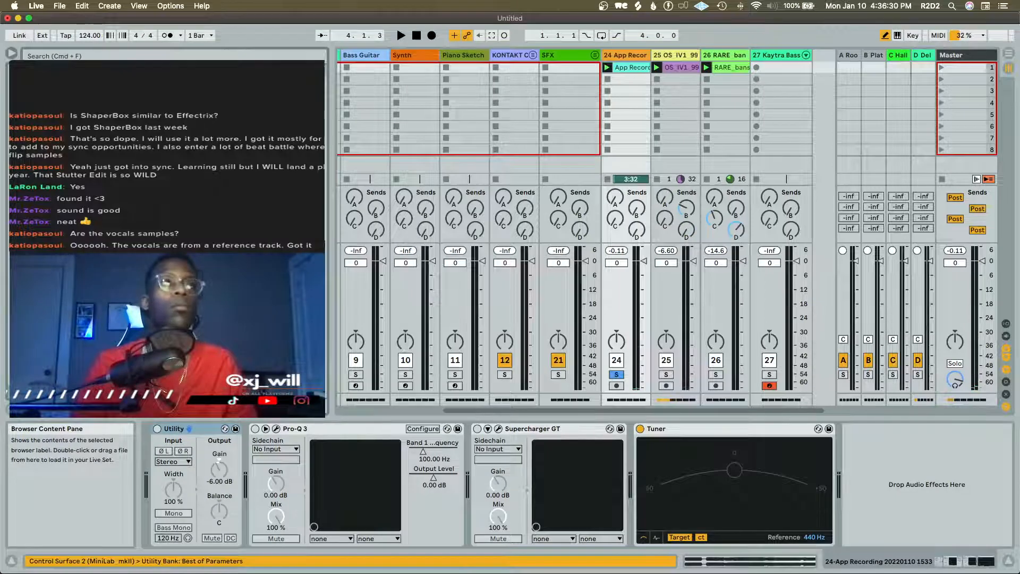
pyautogui.doubleClick(181, 160)
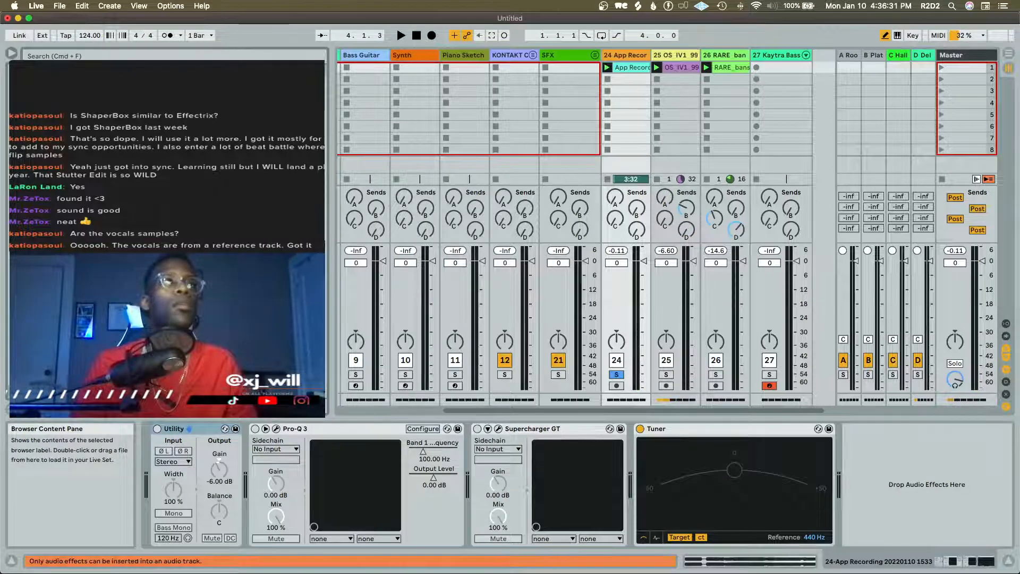
pyautogui.click(181, 54)
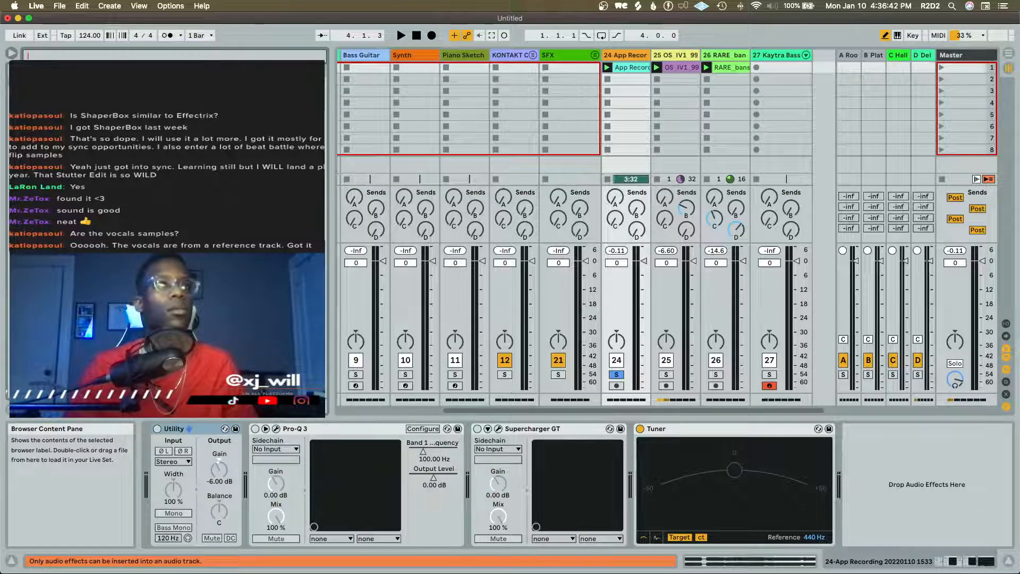
pyautogui.press('Escape')
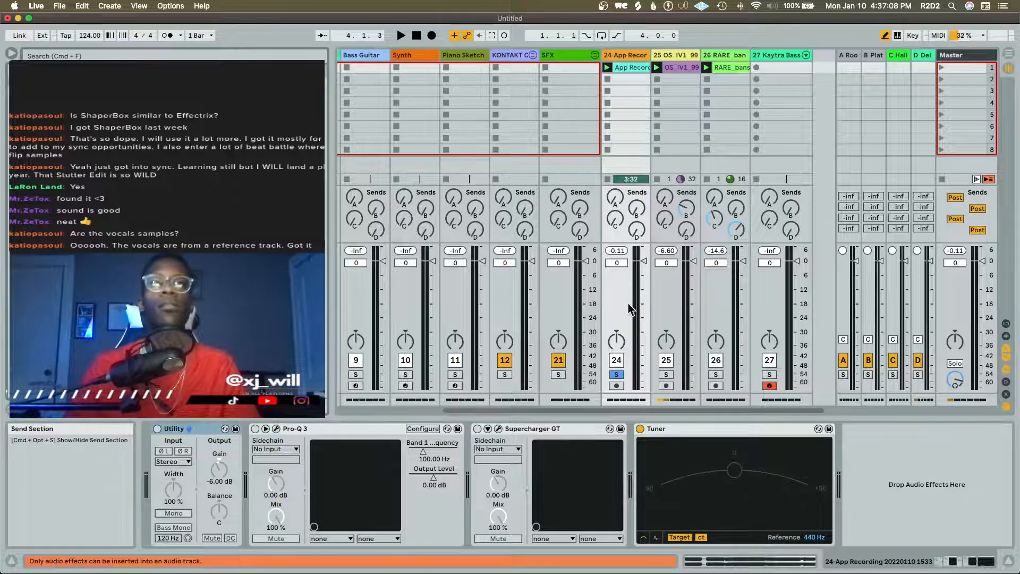
# Replay the soloed reference clip and add the IQ_GQOMU_Bass_Loop_19 sample to the App Recording track's third clip slot
pyautogui.press('space')
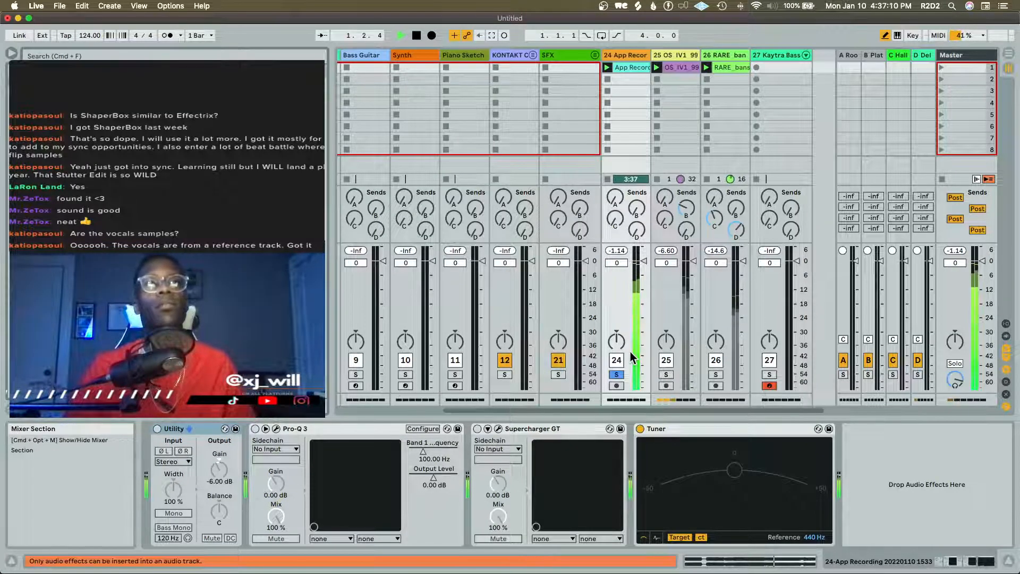
pyautogui.press('space')
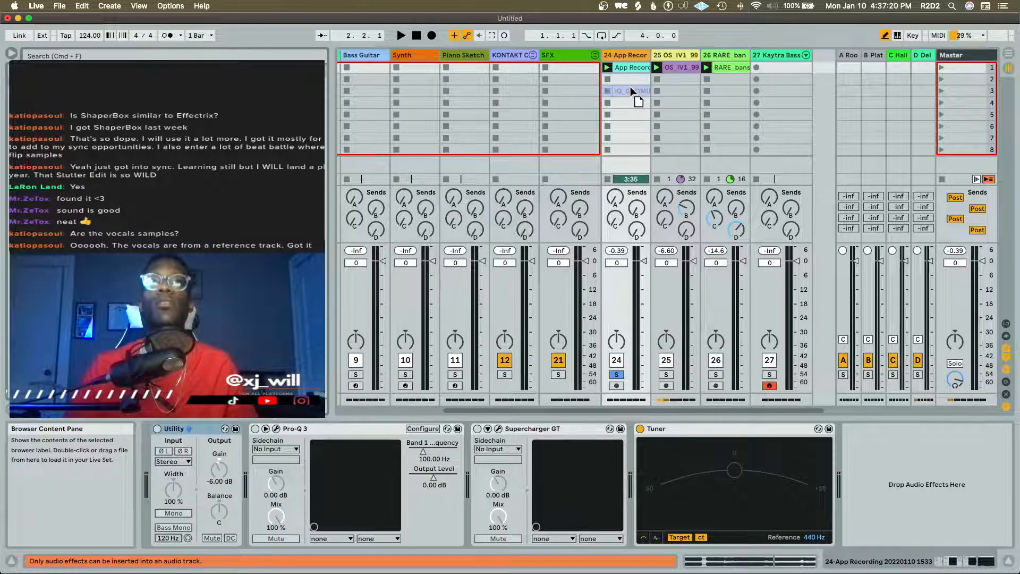
pyautogui.moveTo(630, 88); pyautogui.dragTo(630, 89)
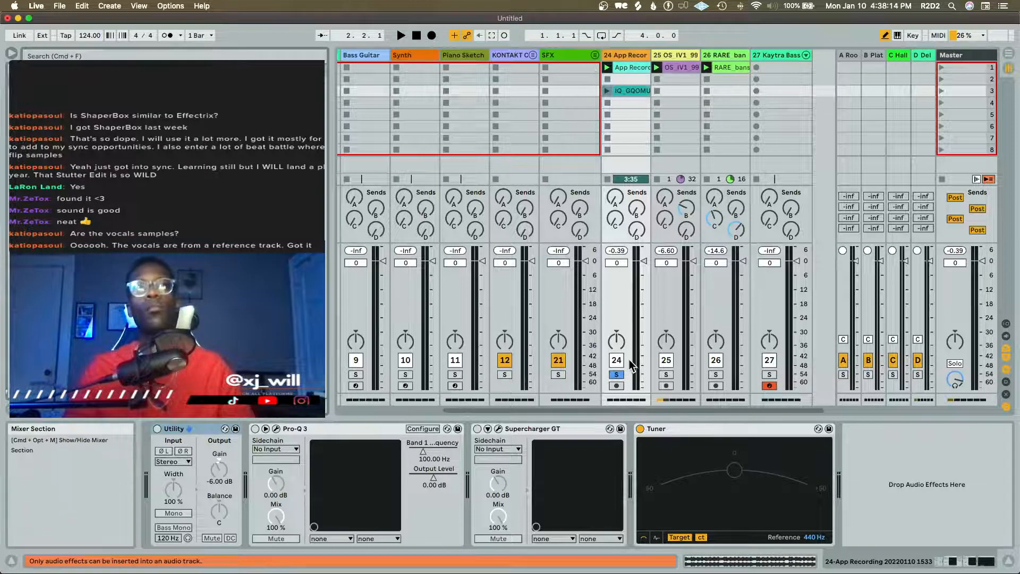
# Play the App Recording reference clip, then launch the IQ_GQOMU bass loop clip and stop playback to compare their basses
pyautogui.press('space')
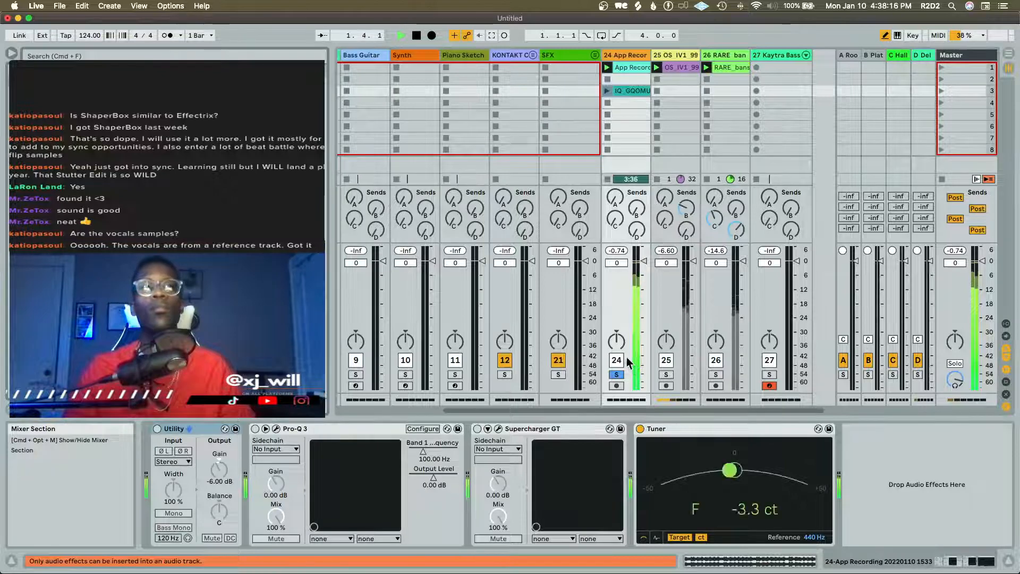
pyautogui.press('space')
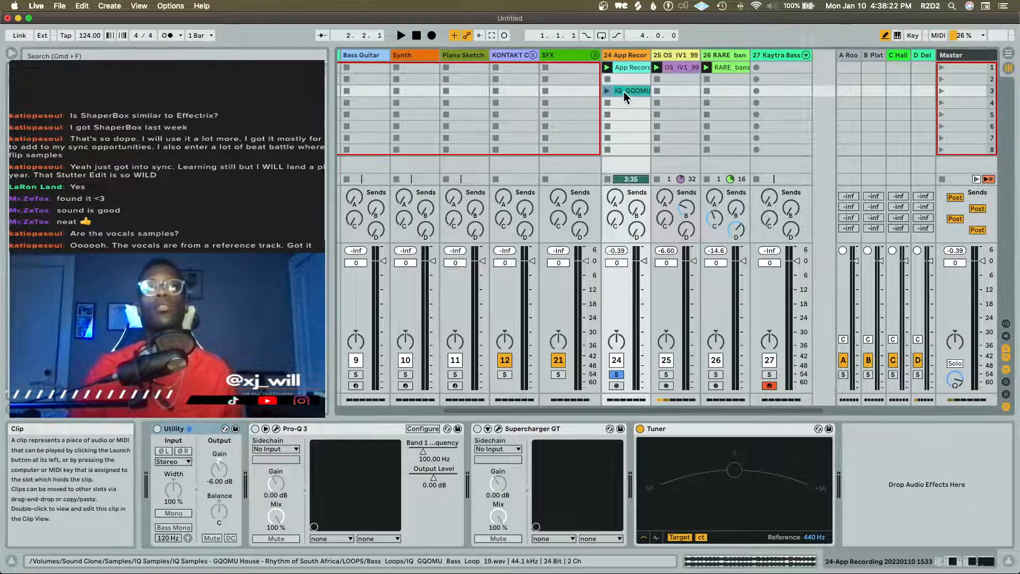
pyautogui.click(608, 91)
pyautogui.press('space')
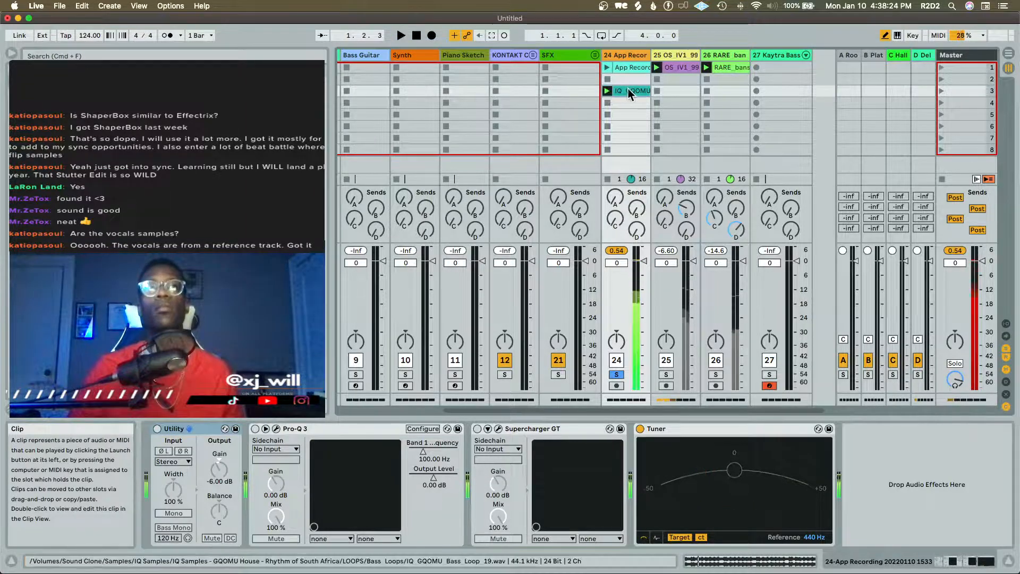
# Add the IQ_GQOMU bass loop clip to the Kaytra Bass Wub rack as a third sampler chain
pyautogui.click(780, 57)
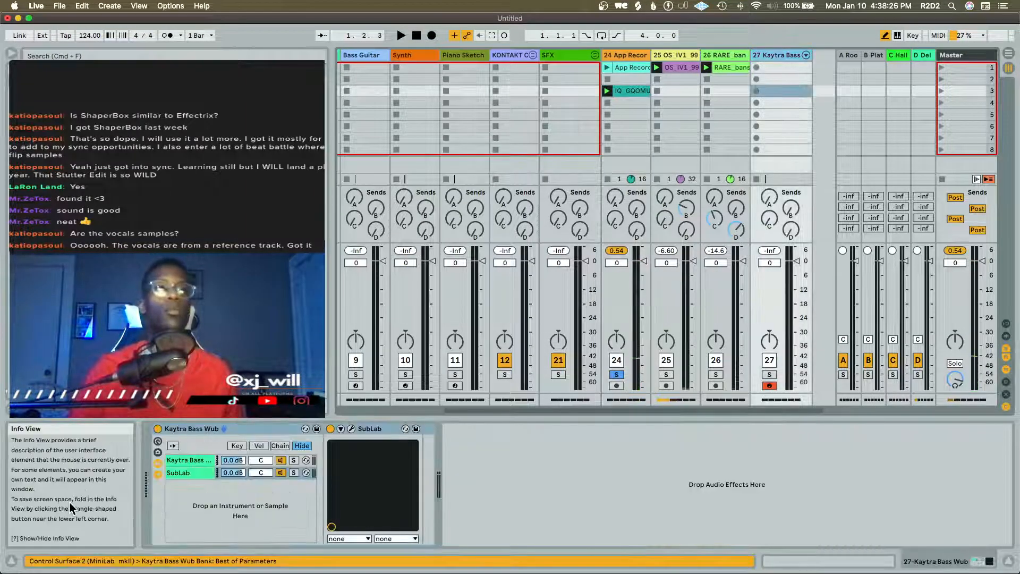
pyautogui.click(629, 89)
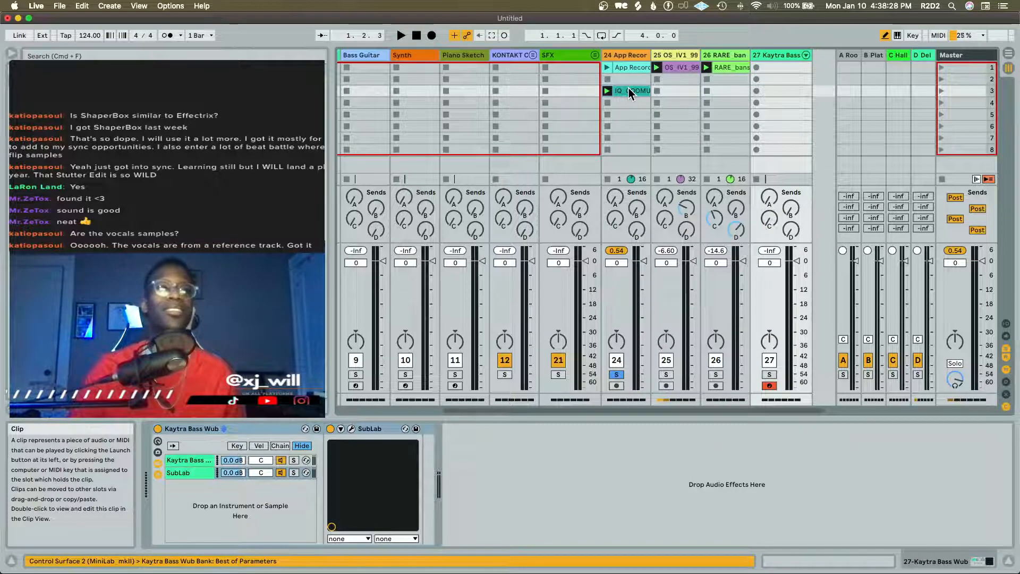
pyautogui.moveTo(629, 88); pyautogui.dragTo(262, 505)
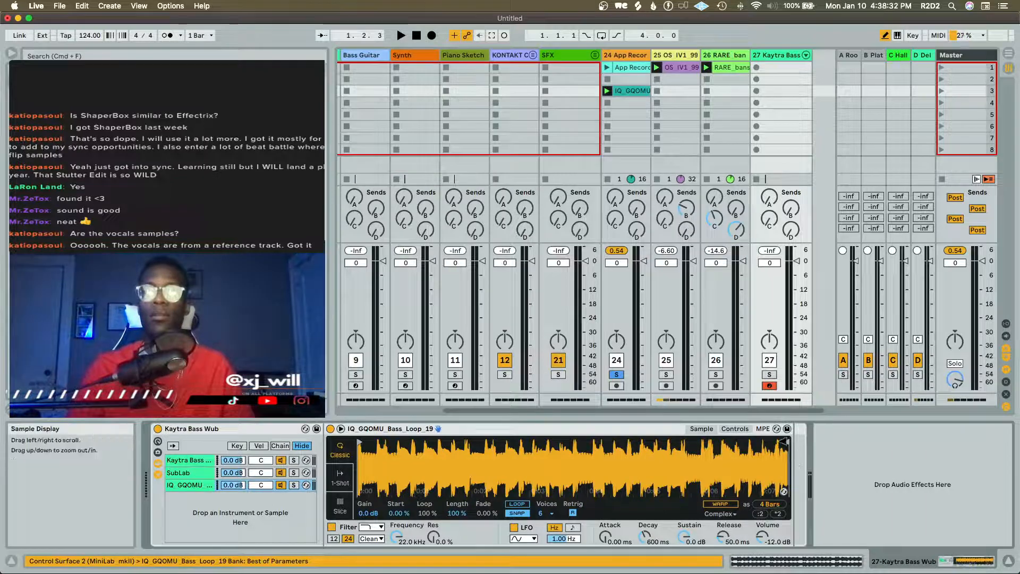
# Trim the IQ_GQOMU sample to its first bass note and set its playback mode to 1-Shot
pyautogui.moveTo(616, 429); pyautogui.dragTo(798, 435)
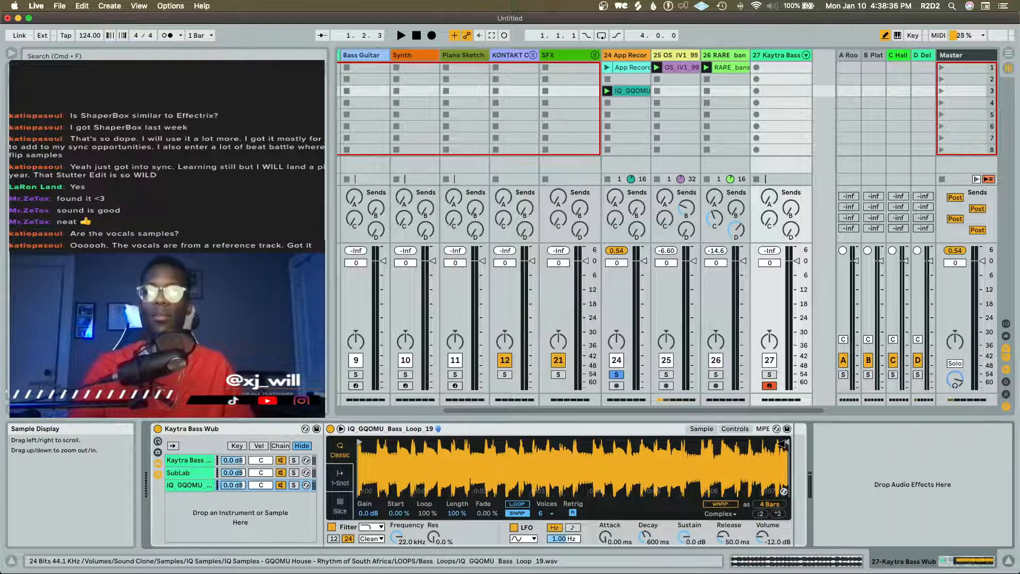
pyautogui.moveTo(786, 442)
pyautogui.mouseDown()
pyautogui.moveTo(378, 443)
pyautogui.moveTo(372, 510)
pyautogui.mouseUp()
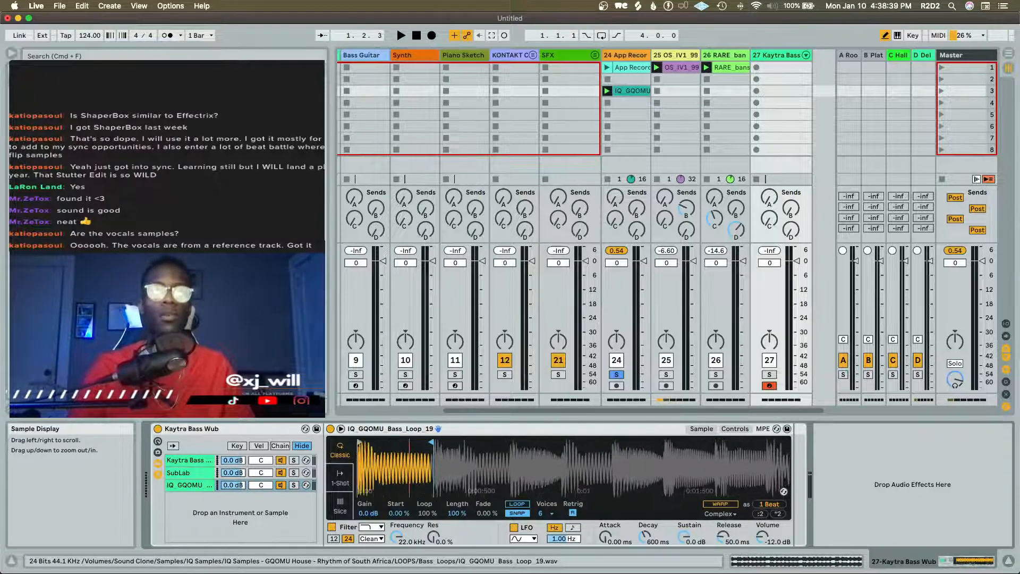
pyautogui.click(342, 475)
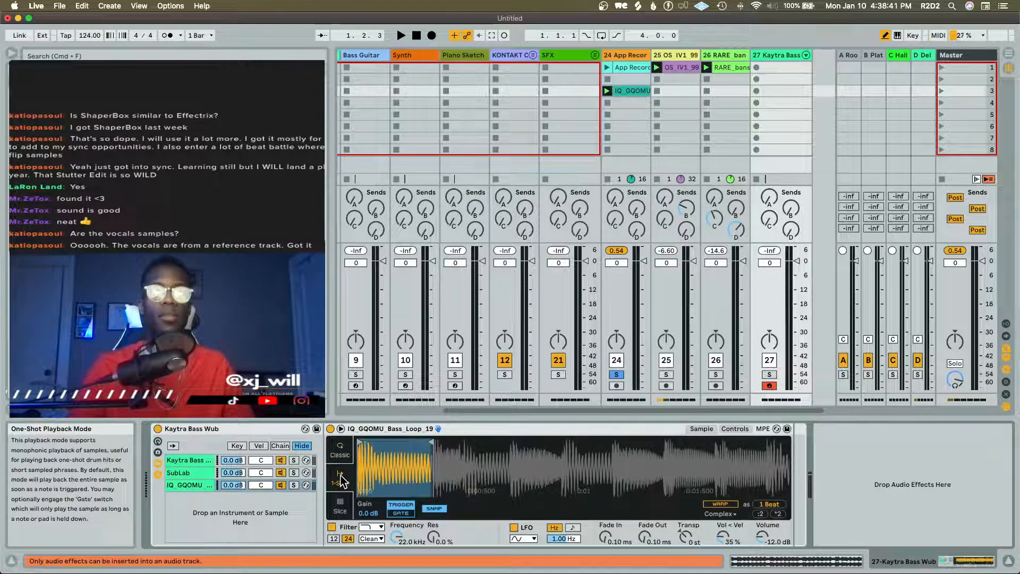
# Enable warping for the IQ_GQOMU sample and set its fade-out time to 1.16 s
pyautogui.click(720, 503)
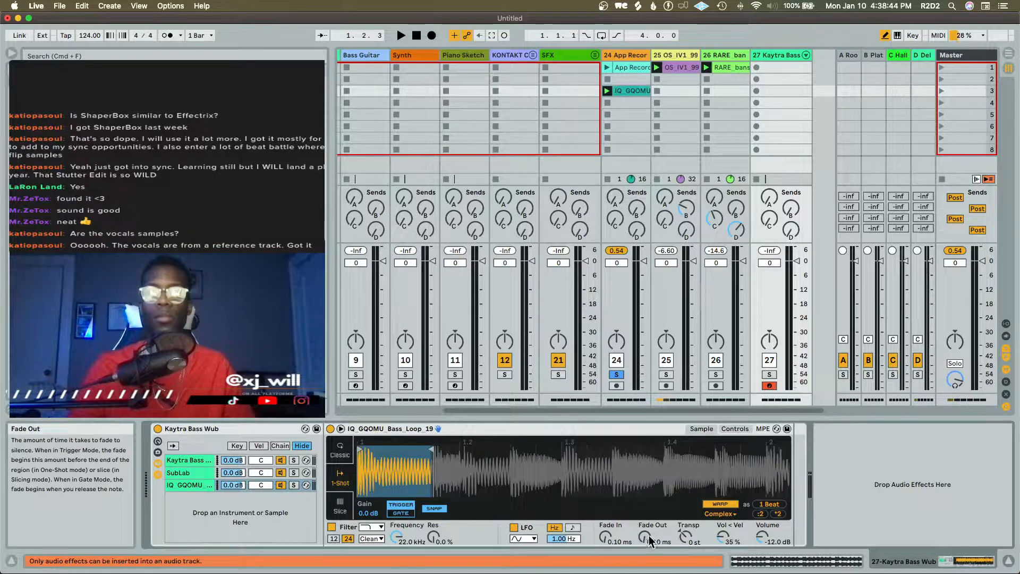
pyautogui.moveTo(649, 534); pyautogui.dragTo(648, 478)
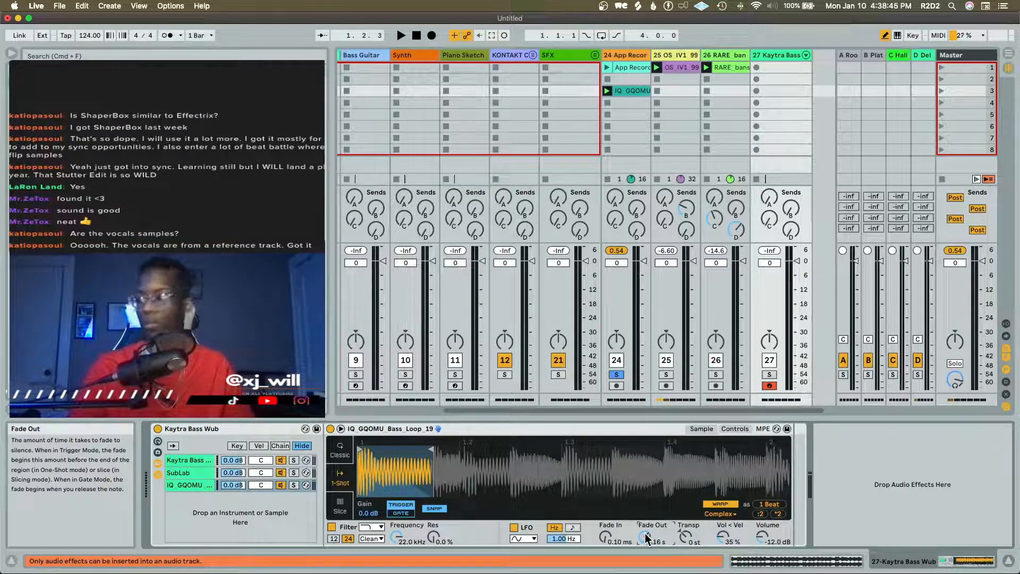
# Solo the IQ_GQOMU chain in the rack and audition it together with the Kaytra Bass Wub chain
pyautogui.click(294, 482)
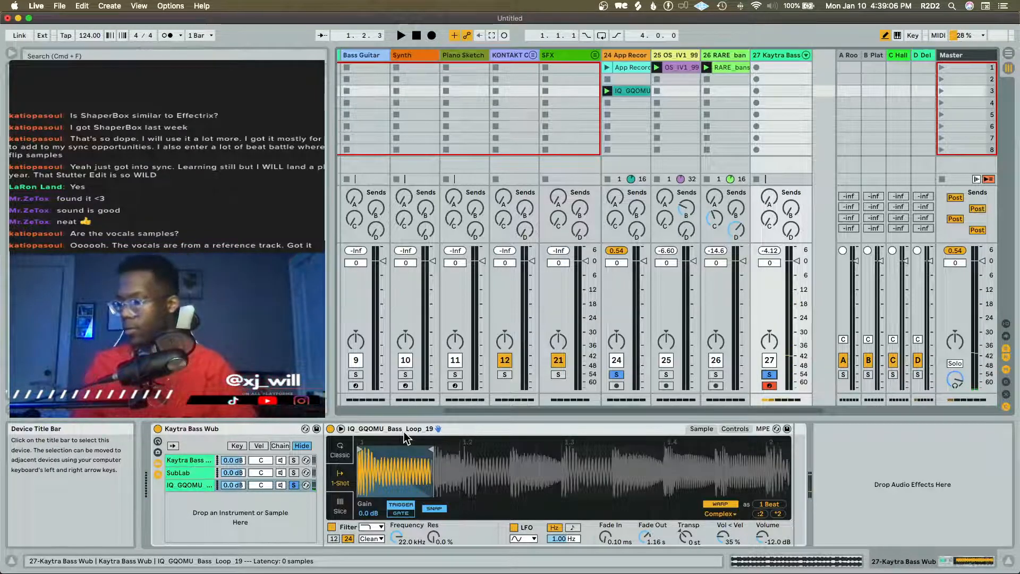
pyautogui.moveTo(404, 431); pyautogui.dragTo(298, 372)
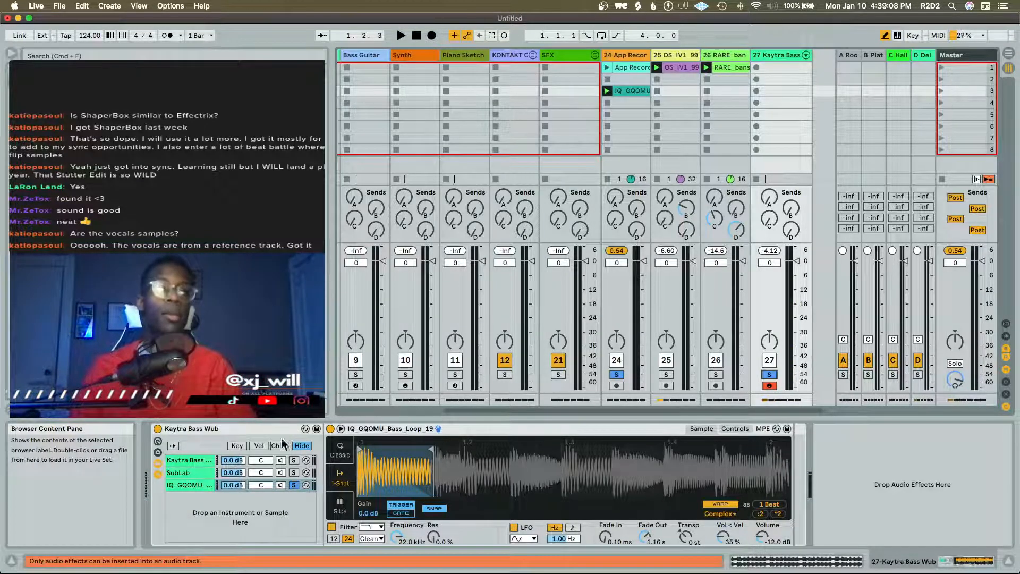
pyautogui.click(294, 459)
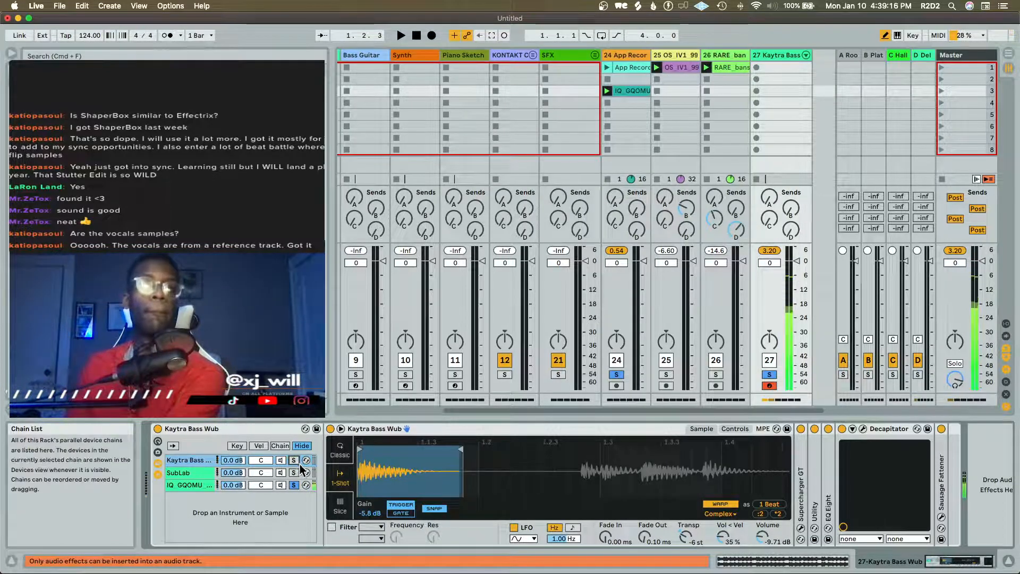
# Change the IQ_GQOMU chain's filter to high-pass and set its cutoff frequency to 123 Hz
pyautogui.click(192, 487)
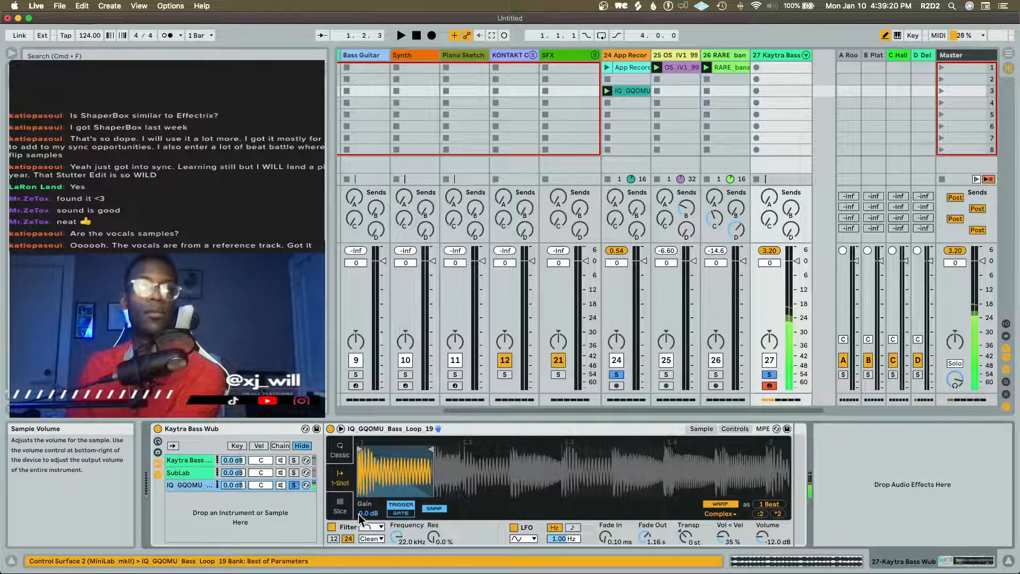
pyautogui.click(370, 526)
pyautogui.click(370, 491)
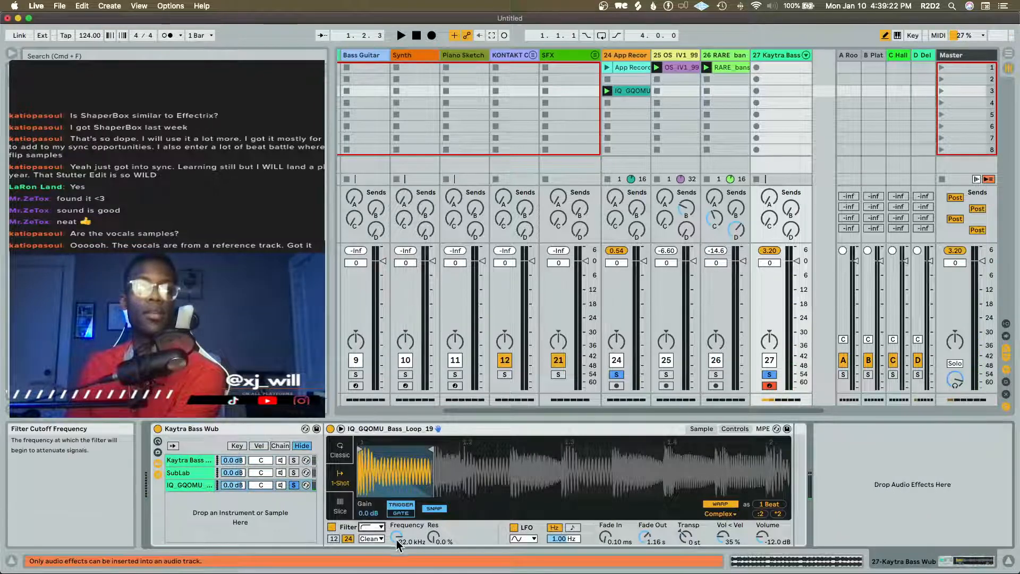
pyautogui.moveTo(397, 539); pyautogui.dragTo(396, 573)
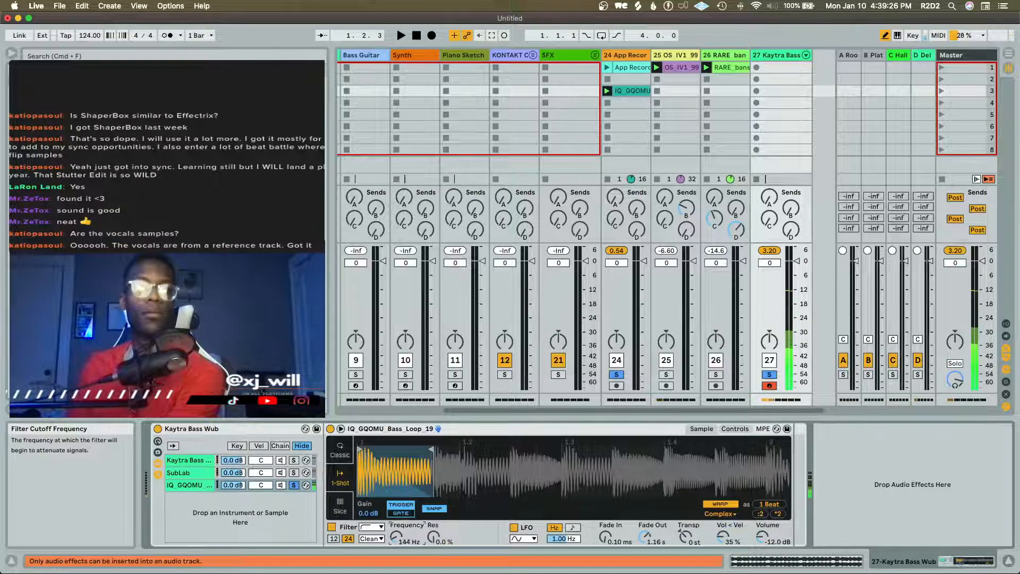
pyautogui.moveTo(397, 539); pyautogui.dragTo(395, 535)
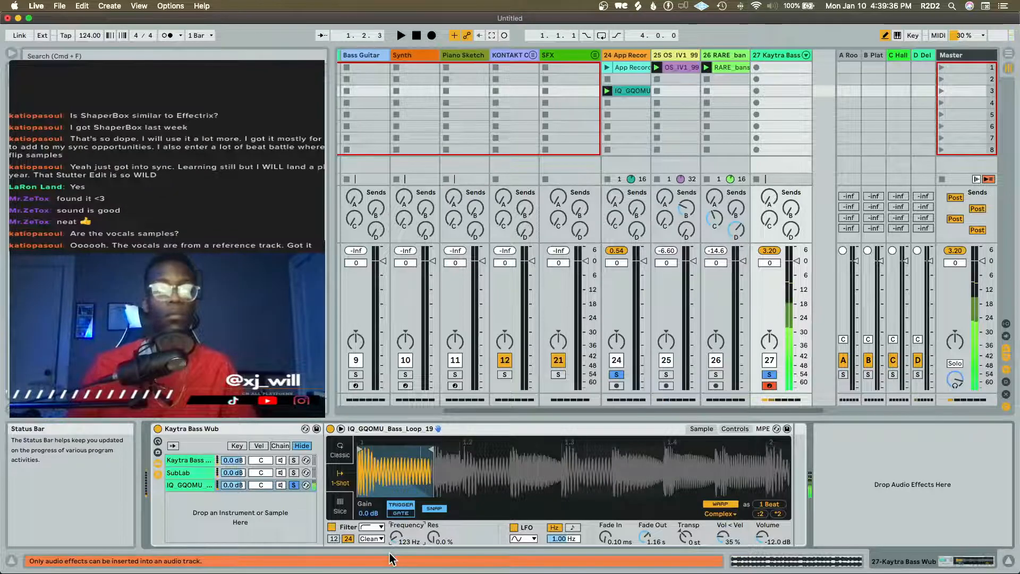
# Set the IQ_GQOMU sample's trigger behaviour to Gate, and switch its playback mode to Classic
pyautogui.click(401, 513)
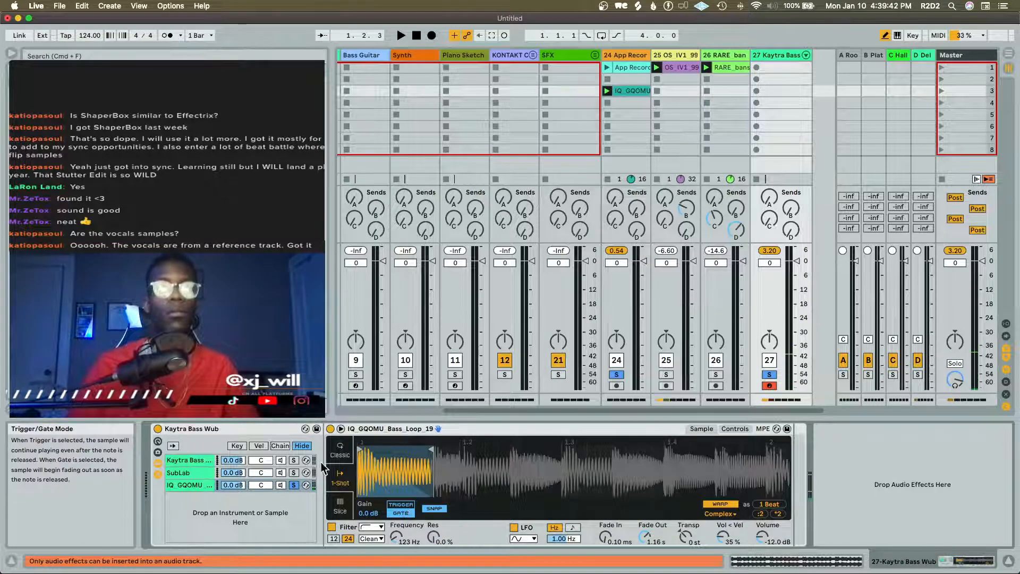
pyautogui.click(341, 456)
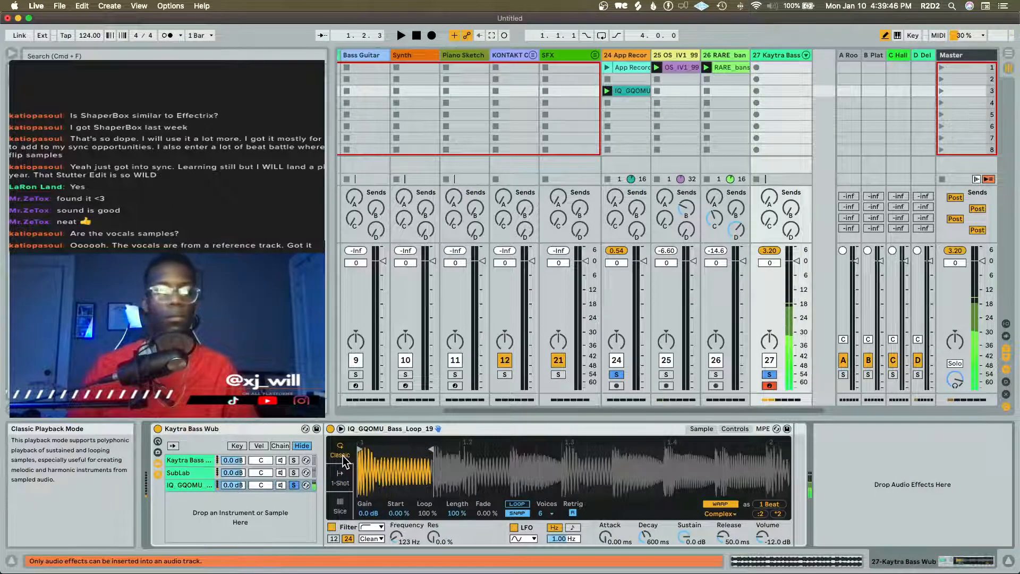
# Solo the Kaytra Bass Wub chain alongside the IQ_GQOMU chain and briefly play the session to compare the sounds
pyautogui.click(291, 460)
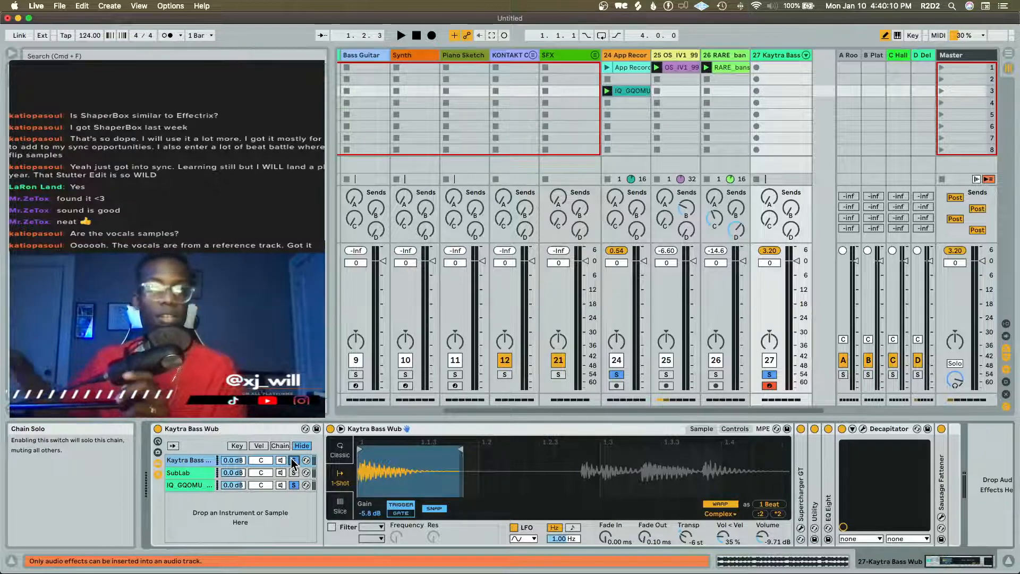
pyautogui.click(293, 460)
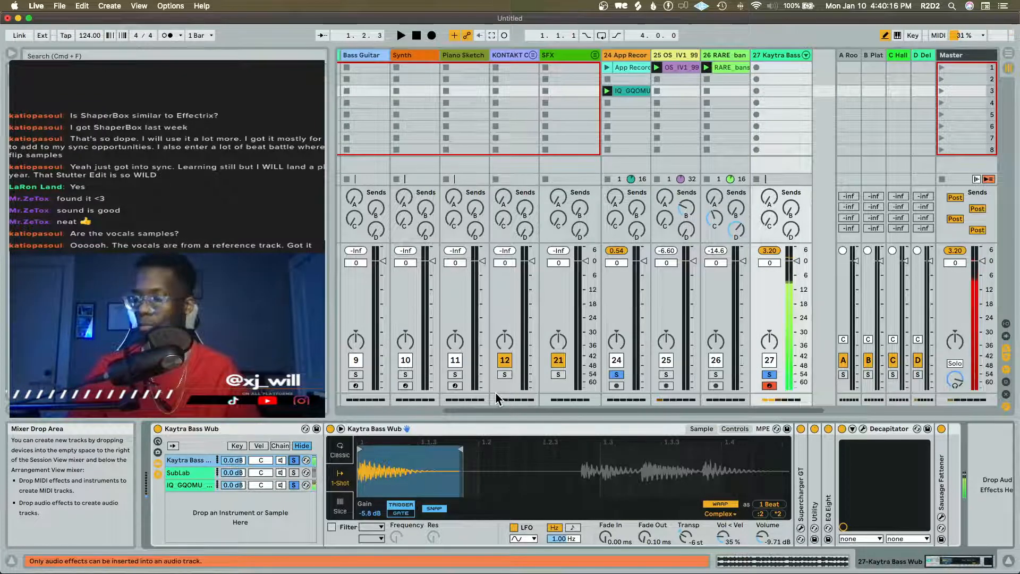
pyautogui.press('space')
pyautogui.press('space')
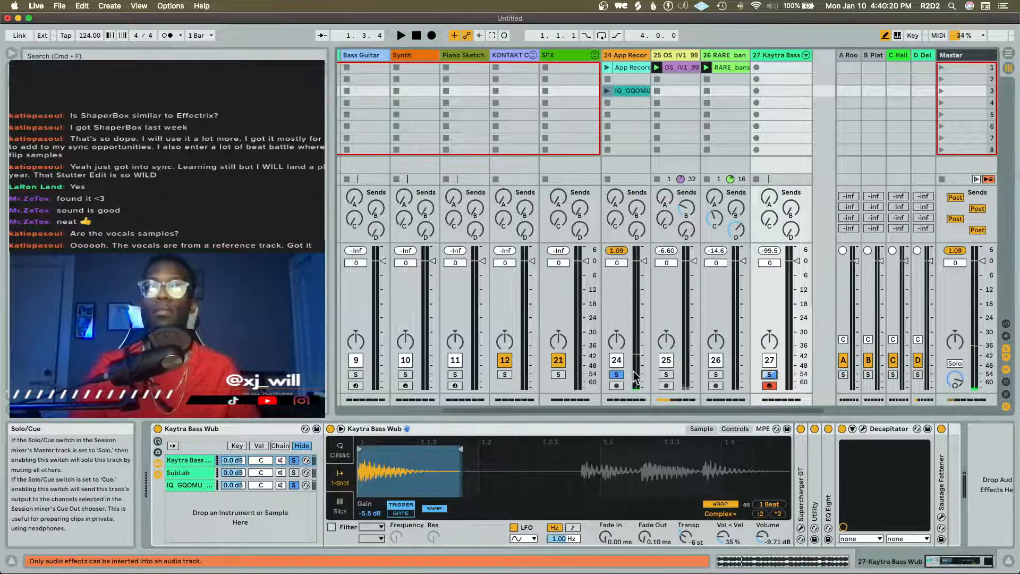
# Clear the solos on the rack's Kaytra Bass Wub and IQ_GQOMU chains and restart playback
pyautogui.click(293, 460)
pyautogui.click(295, 485)
pyautogui.press('space')
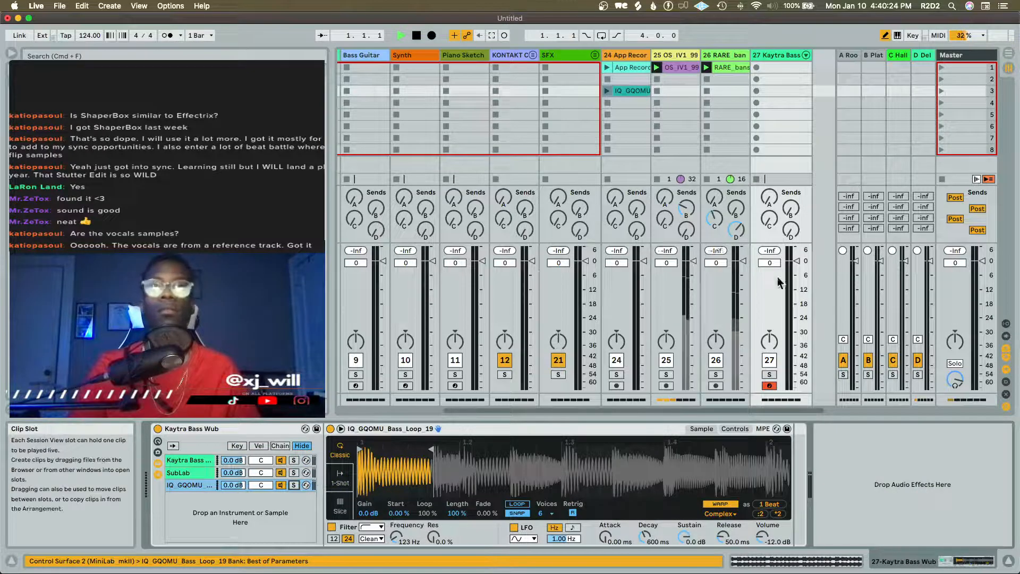
# Unsolo and delete the second SubLab track, beside the Bass Guitar track, and play the session
pyautogui.hscroll(-5, 403, 288)
pyautogui.click(480, 374)
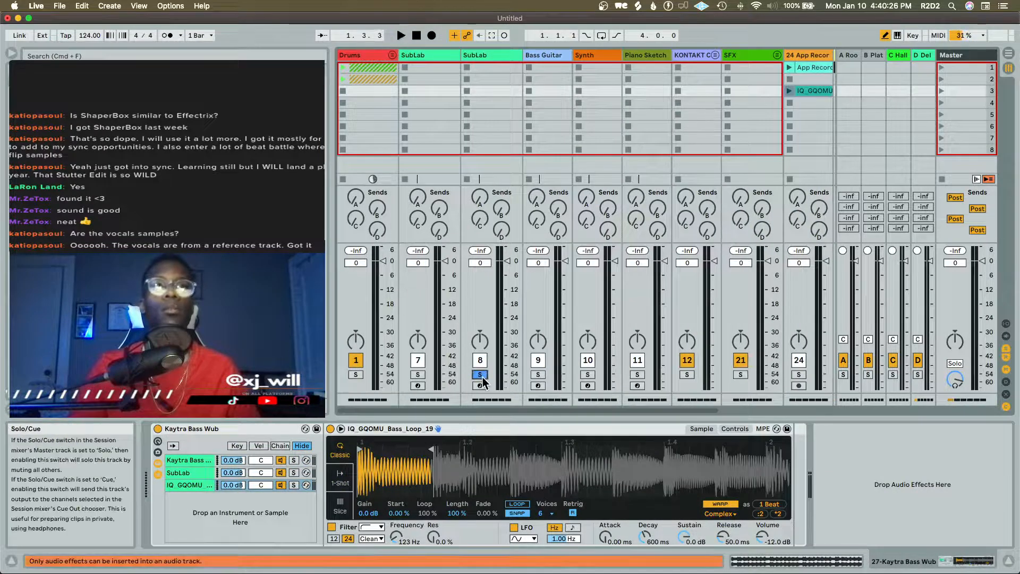
pyautogui.click(502, 57)
pyautogui.press('Delete')
pyautogui.press('space')
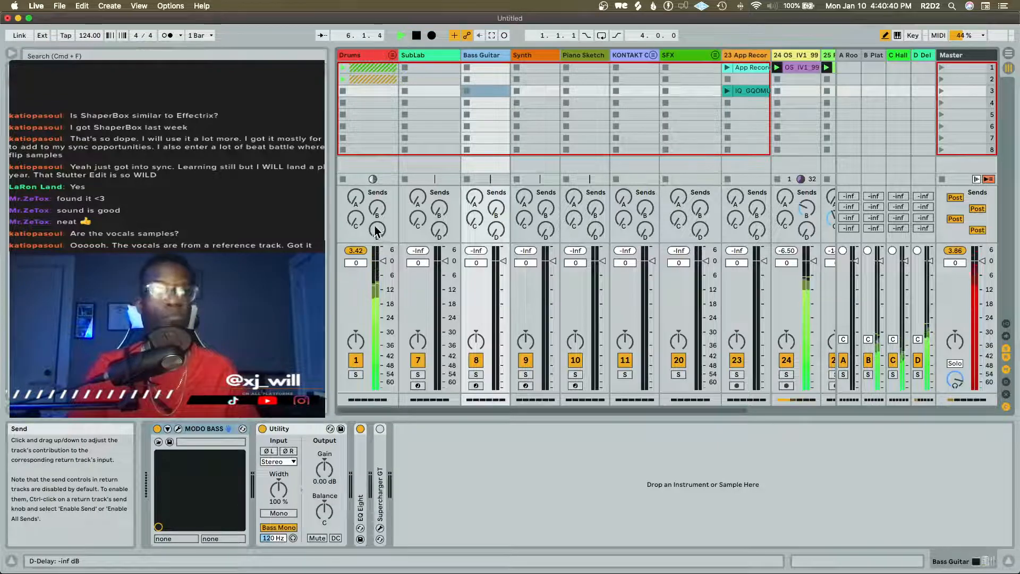
# Play the session briefly to hear the drum, guitar and bansuri loops together
pyautogui.press('space')
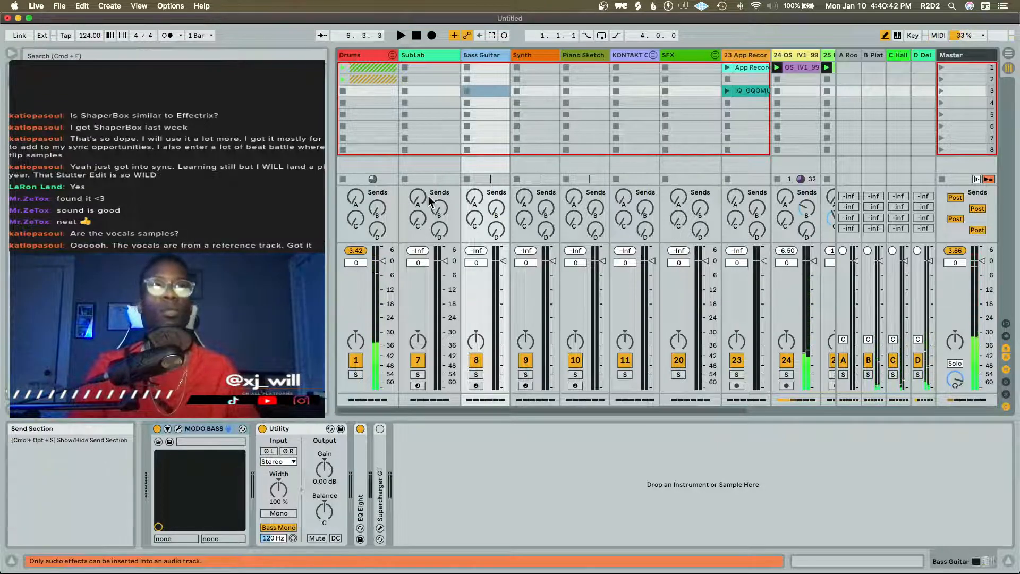
pyautogui.hotkey('shift', 'Tab')
pyautogui.hotkey('shift', 'Tab')
pyautogui.hscroll(5, 429, 196)
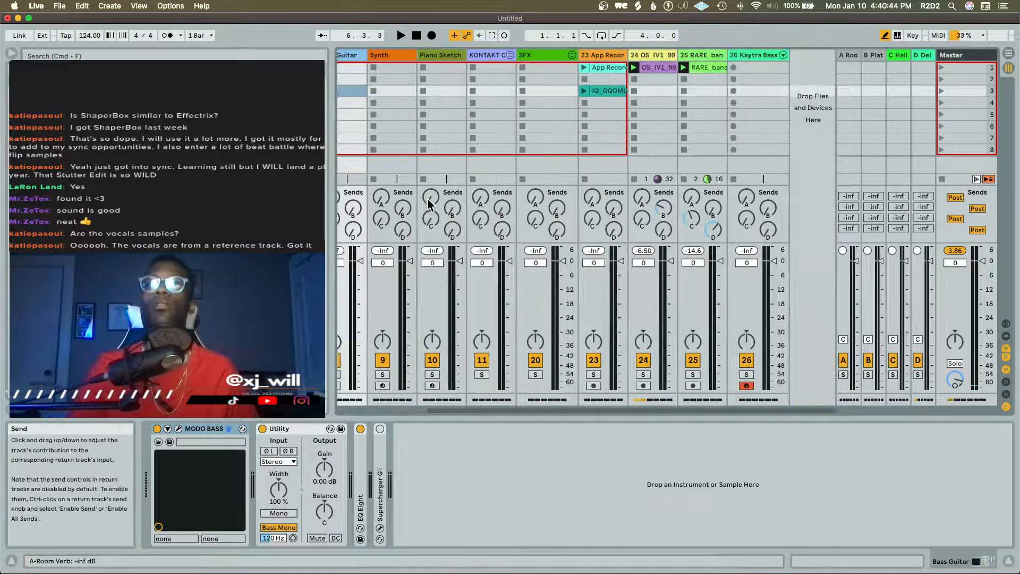
pyautogui.press('space')
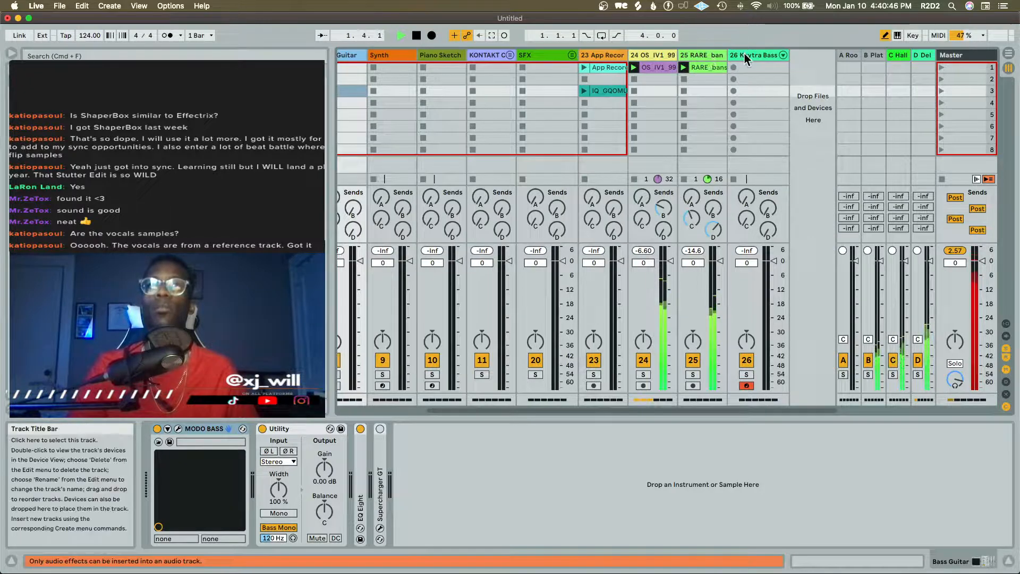
pyautogui.press('space')
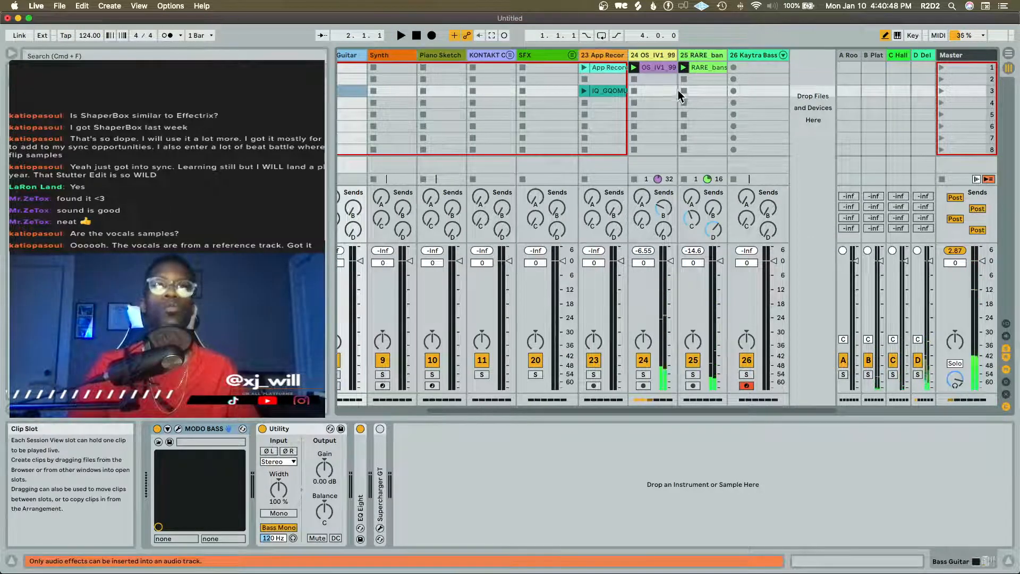
# Create an empty MIDI clip in the Kaytra Bass Wub track's first slot and extend it to four bars
pyautogui.doubleClick(772, 69)
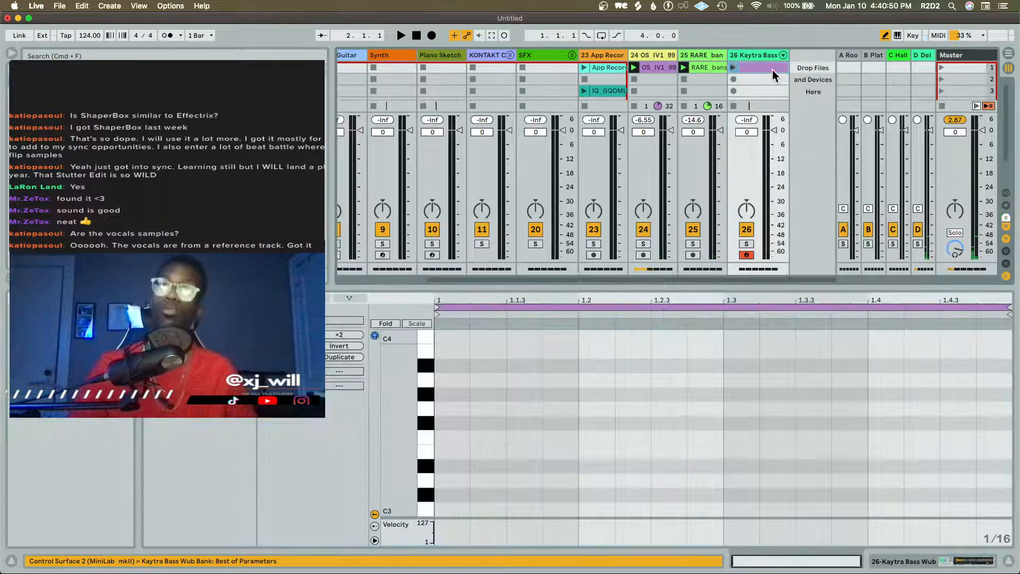
pyautogui.moveTo(398, 354); pyautogui.dragTo(364, 375)
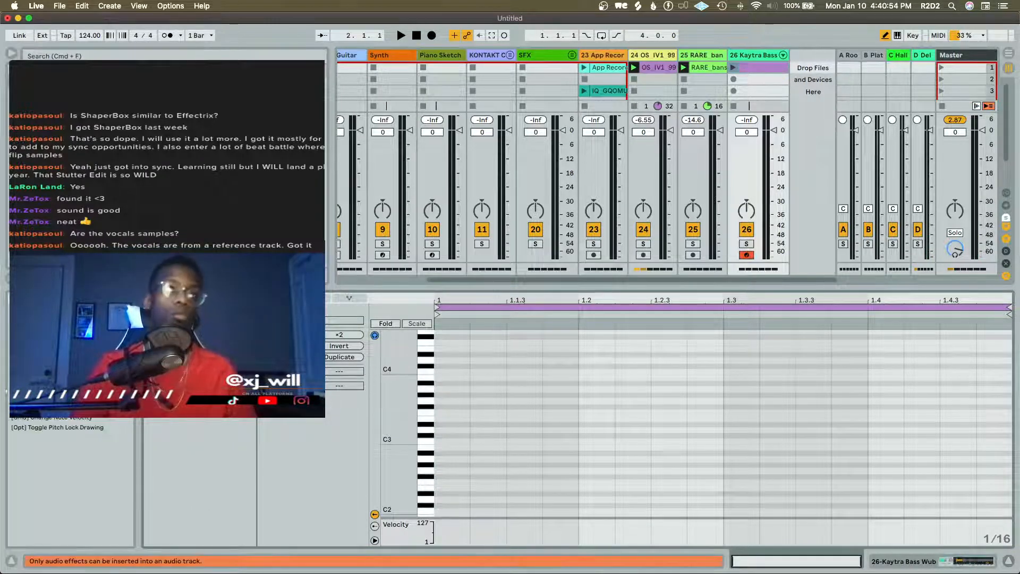
pyautogui.press('Up')
pyautogui.press('Up')
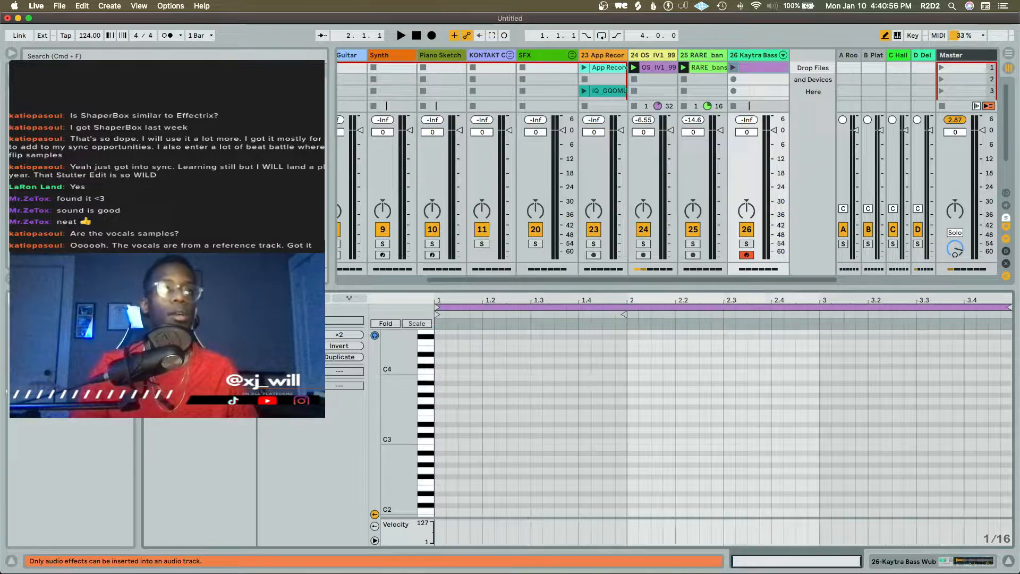
pyautogui.press('Up')
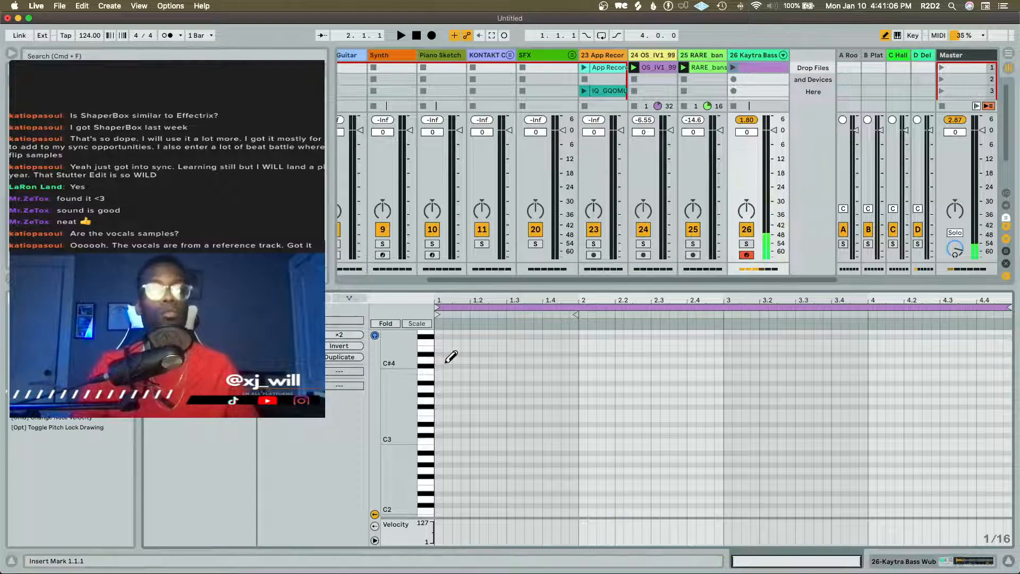
# Briefly play the session, then add a sixteenth note at the clip's start and lower its pitch to D#2
pyautogui.press('space')
pyautogui.press('space')
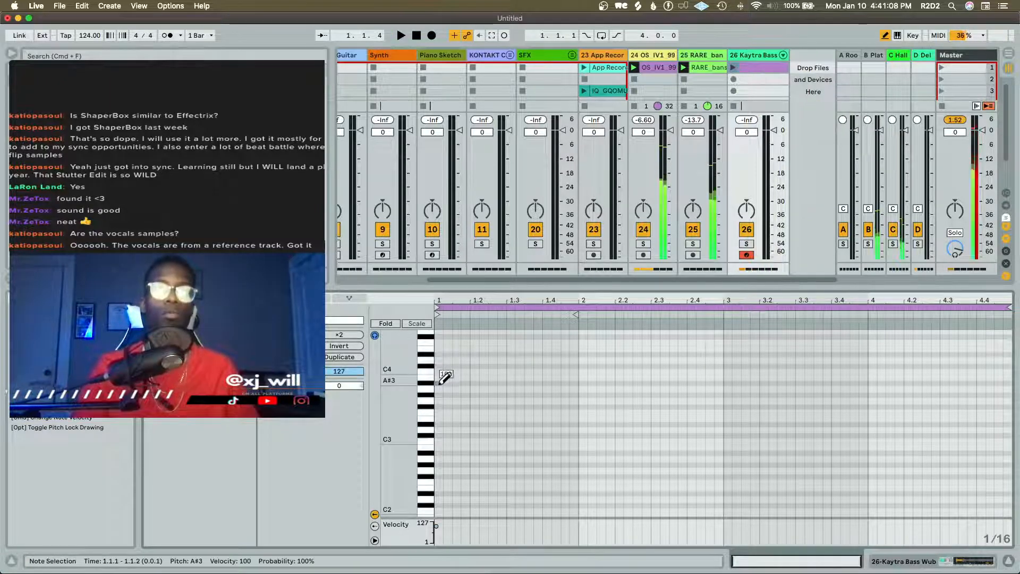
pyautogui.click(448, 440)
pyautogui.press('Down')
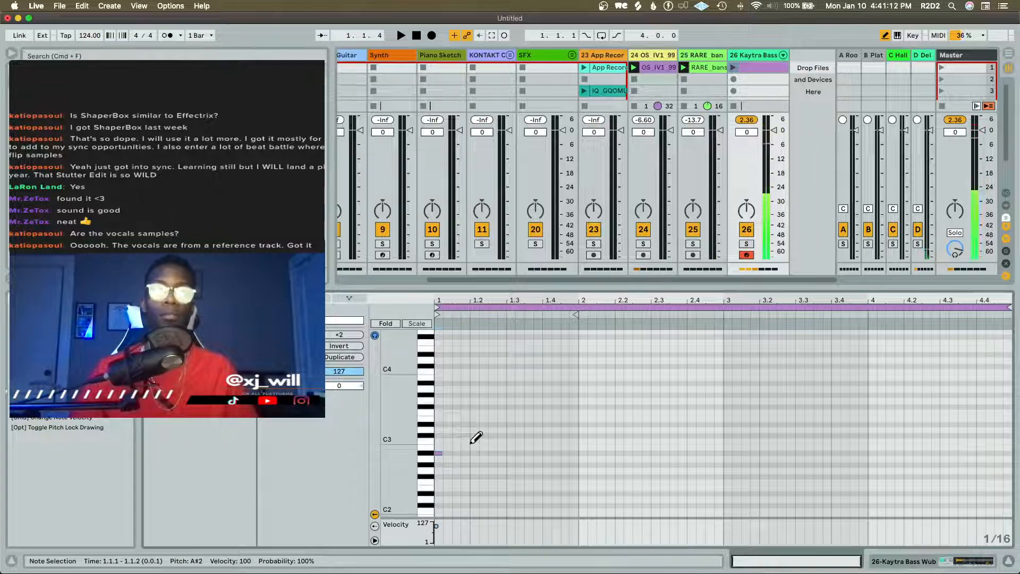
pyautogui.press('Down')
pyautogui.press('Down')
pyautogui.press('Down')
pyautogui.press('Down')
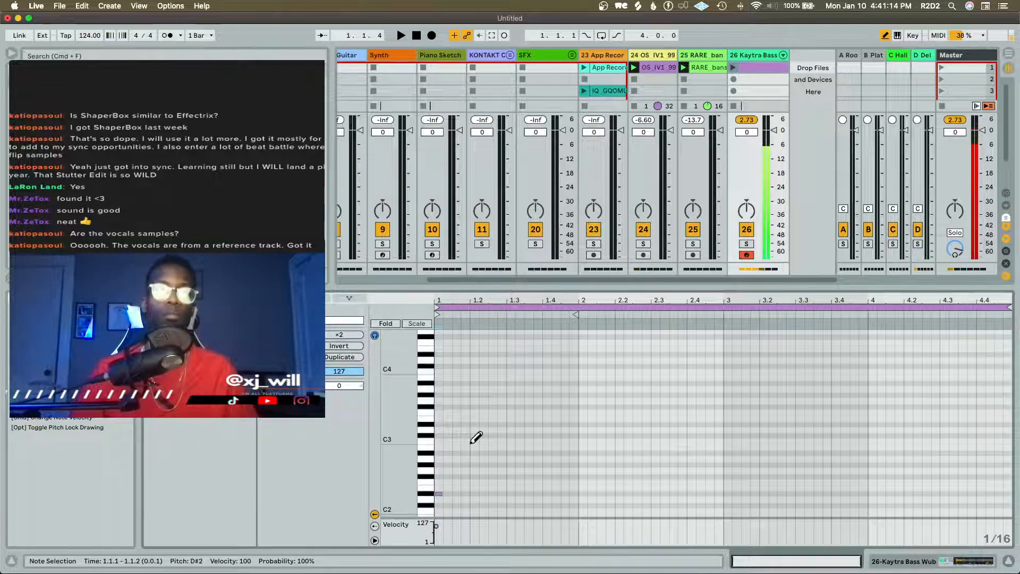
# Mute the SubLab chain in the Kaytra Bass Wub rack, return to the clip's notes and briefly play the session
pyautogui.hotkey('shift', 'Tab')
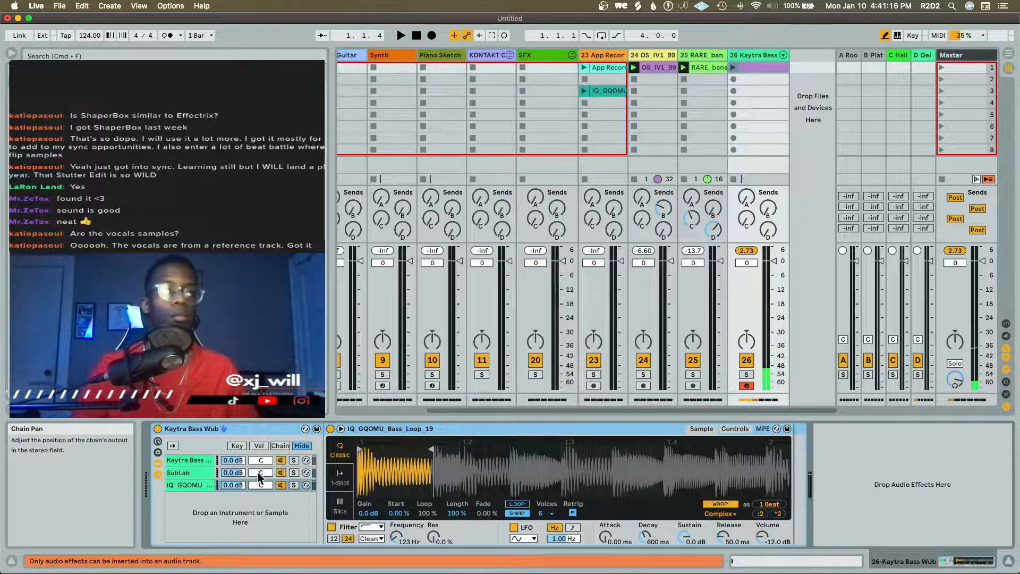
pyautogui.click(281, 473)
pyautogui.hotkey('shift', 'Tab')
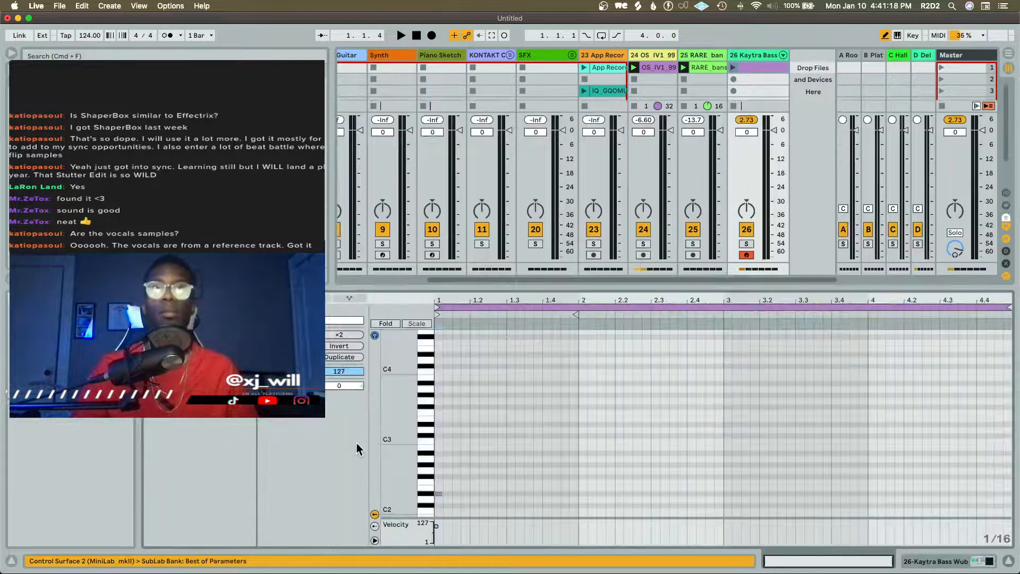
pyautogui.press('space')
pyautogui.press('space')
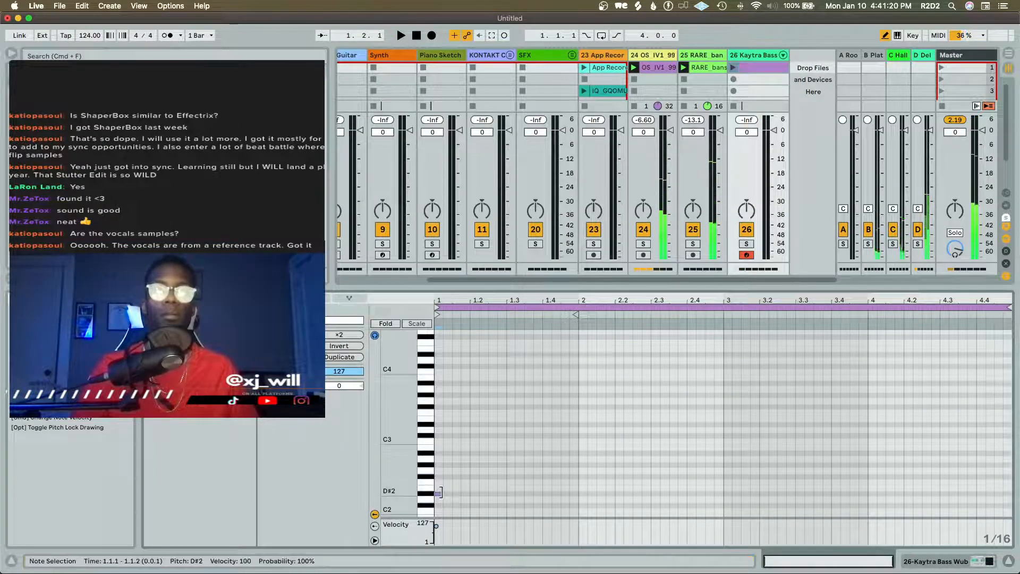
# Replace the D#2 note with trial sixteenth notes at D#3 on 1.1.1 and A#2 on 1.1.2, checking against playback
pyautogui.click(440, 492)
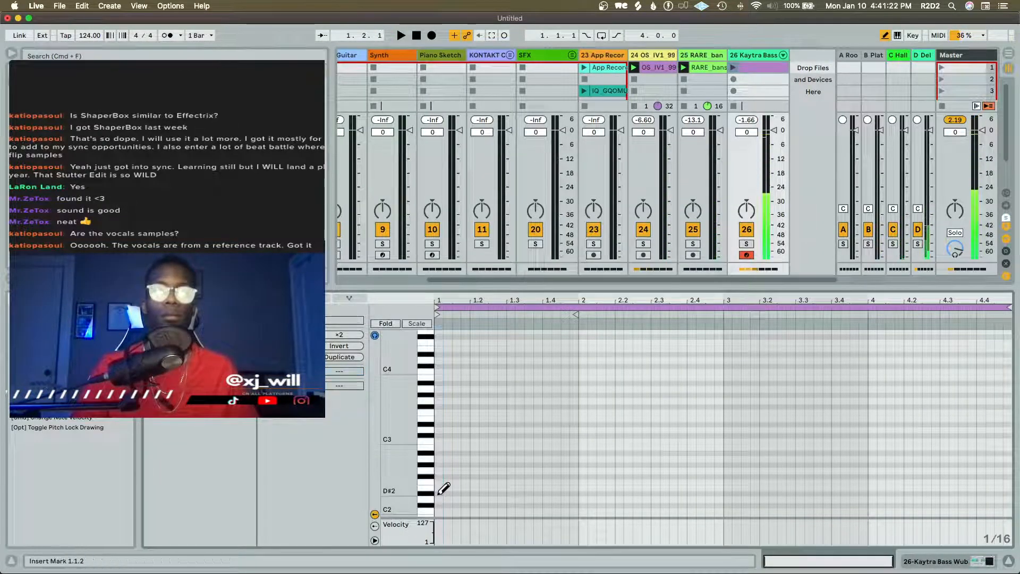
pyautogui.click(441, 424)
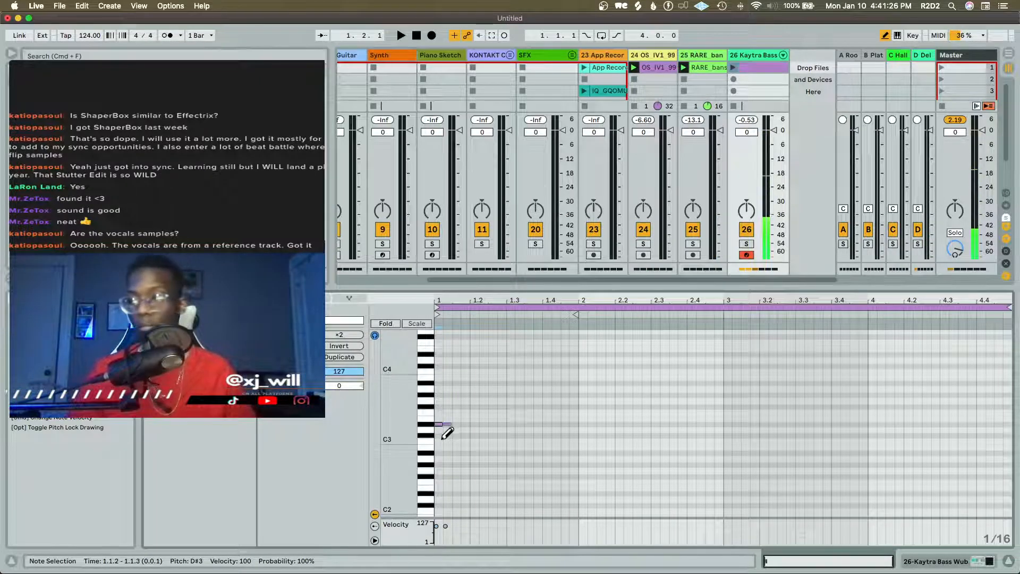
pyautogui.click(447, 453)
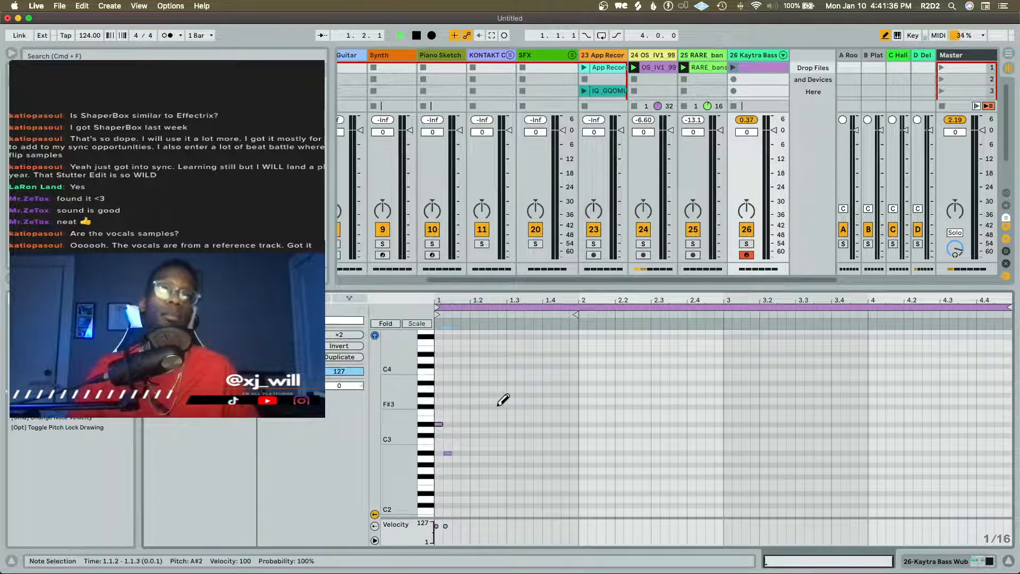
pyautogui.press('space')
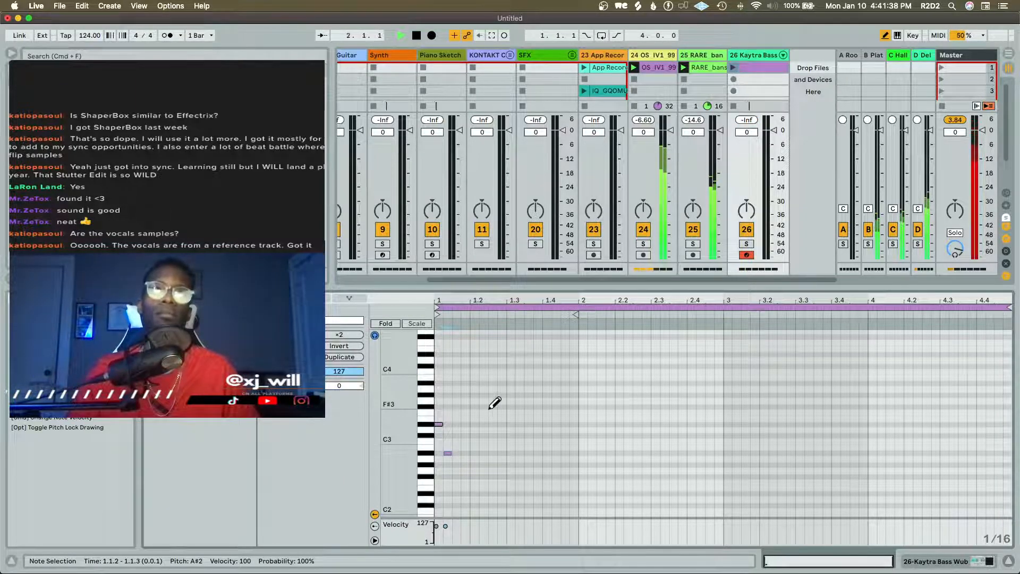
# Solo the OS IV1 99 guitar track and show its clip's sample in the browser
pyautogui.click(643, 243)
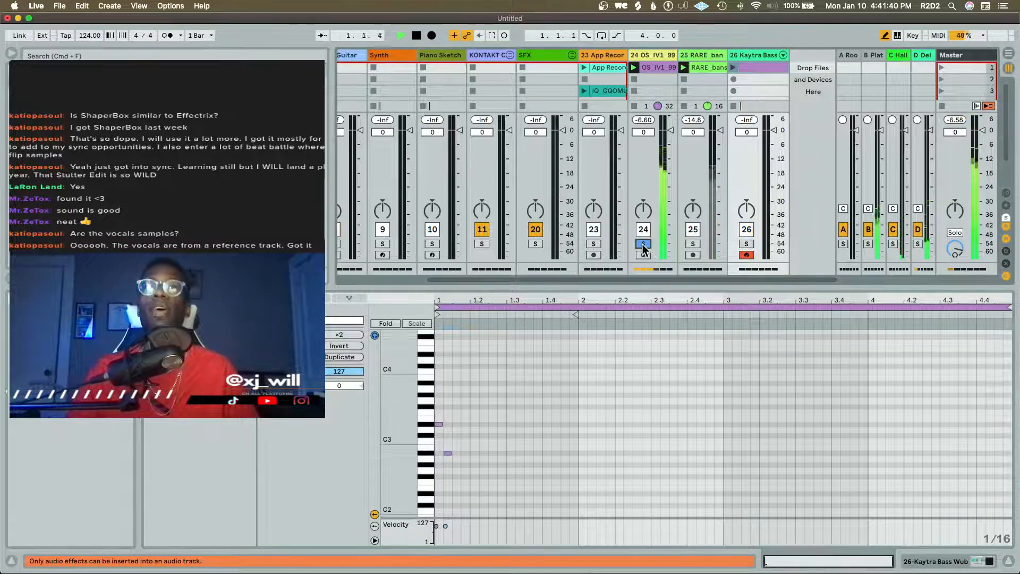
pyautogui.rightClick(663, 69)
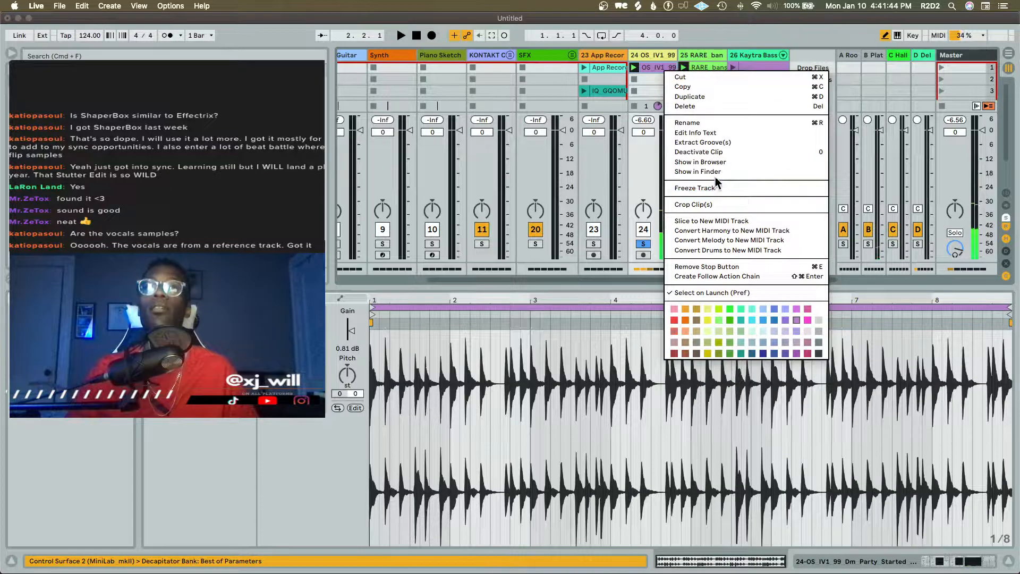
pyautogui.click(715, 162)
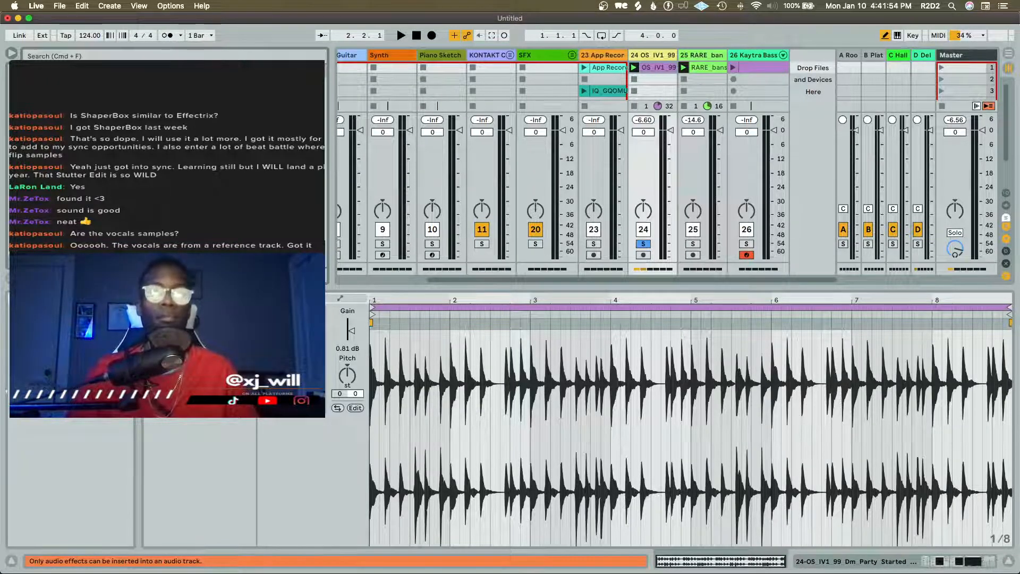
# Play the soloed guitar track with its Tuner in view to check the pitch, then clear the solo and stop playback
pyautogui.hotkey('shift', 'Tab')
pyautogui.press('space')
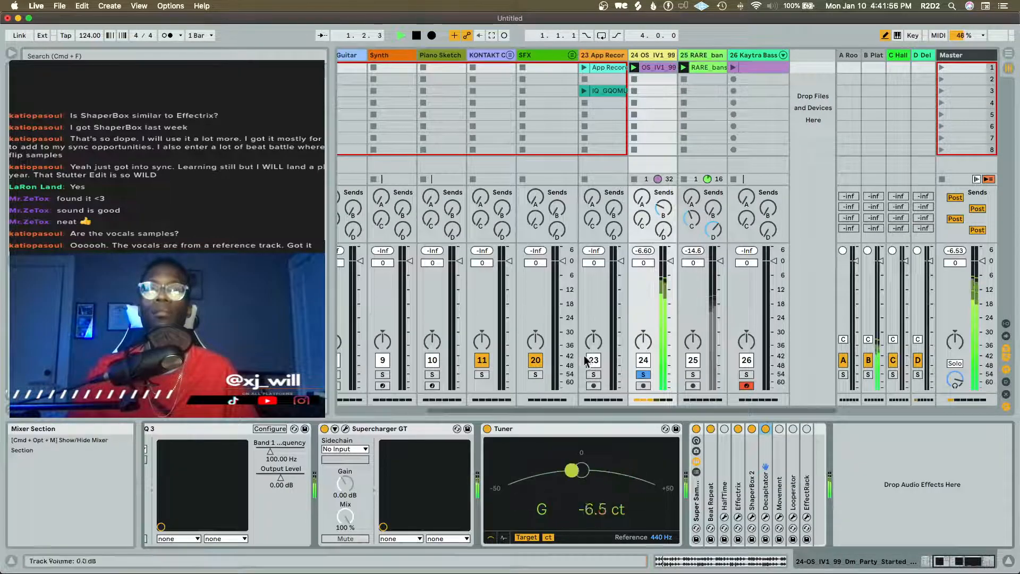
pyautogui.click(643, 375)
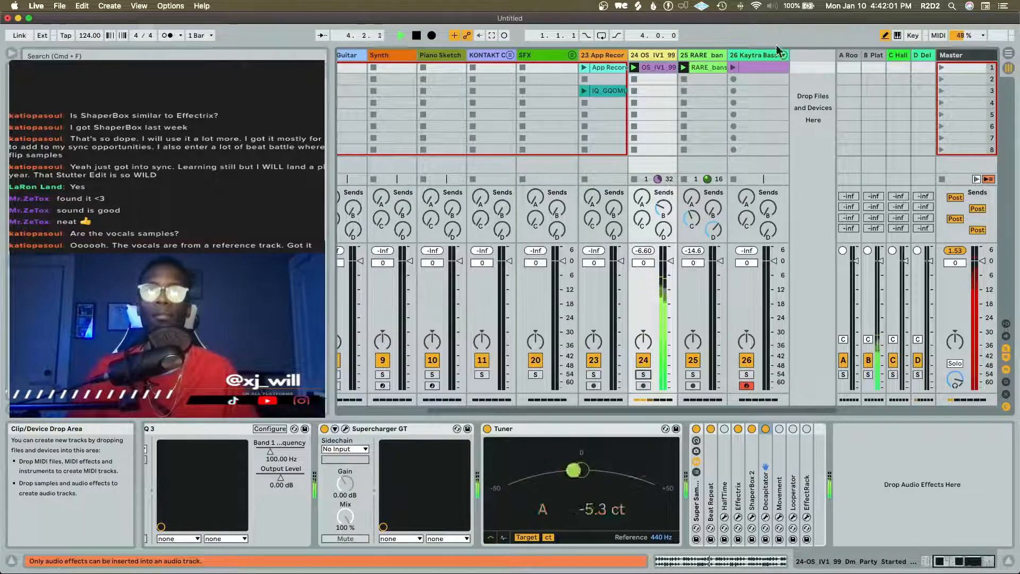
pyautogui.press('space')
# Open the Kaytra Bass Wub clip and launch it alongside the playing session
pyautogui.doubleClick(744, 66)
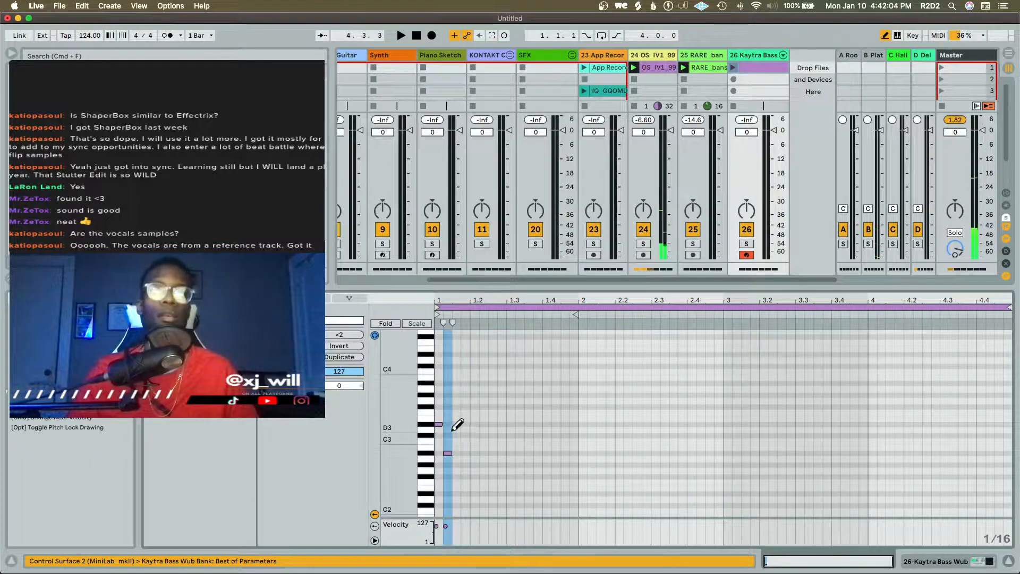
pyautogui.press('space')
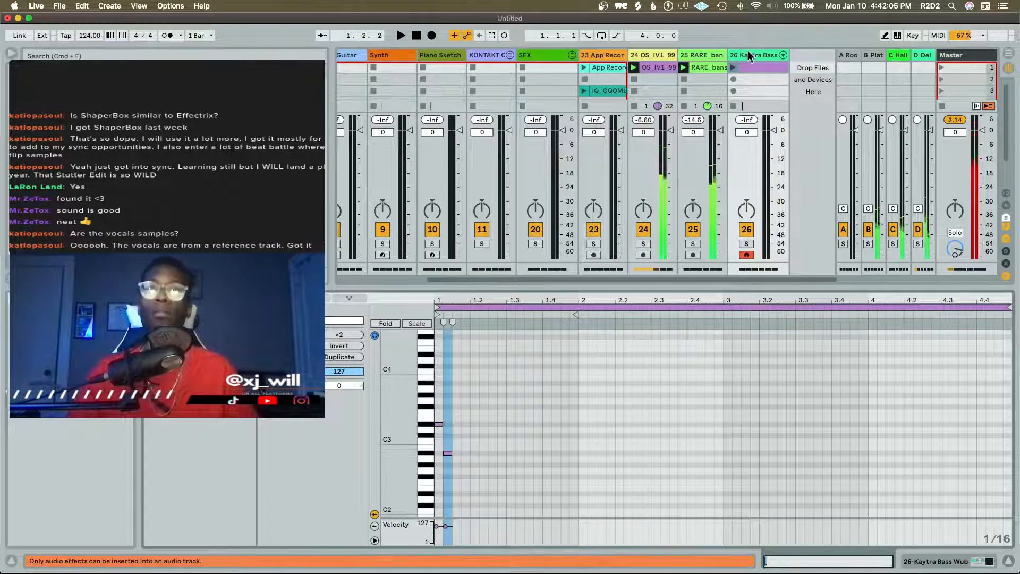
pyautogui.click(734, 67)
pyautogui.press('space')
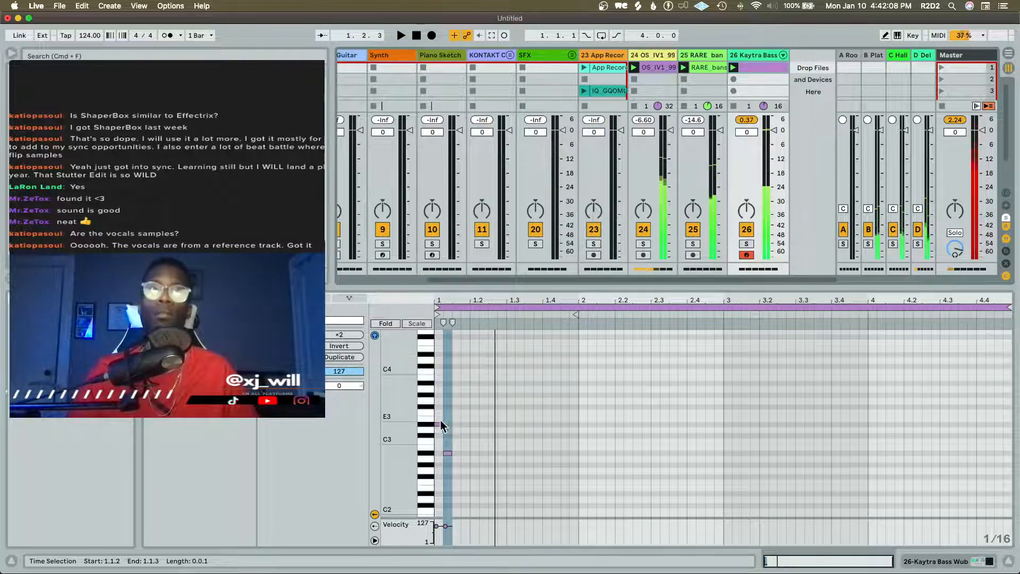
# Delete the two trial notes from the bass clip and place a sixteenth note at D3 on 1.1.1
pyautogui.click(447, 453)
pyautogui.moveTo(470, 370)
pyautogui.mouseDown()
pyautogui.moveTo(467, 424)
pyautogui.moveTo(409, 510)
pyautogui.mouseUp()
pyautogui.press('Delete')
pyautogui.press('space')
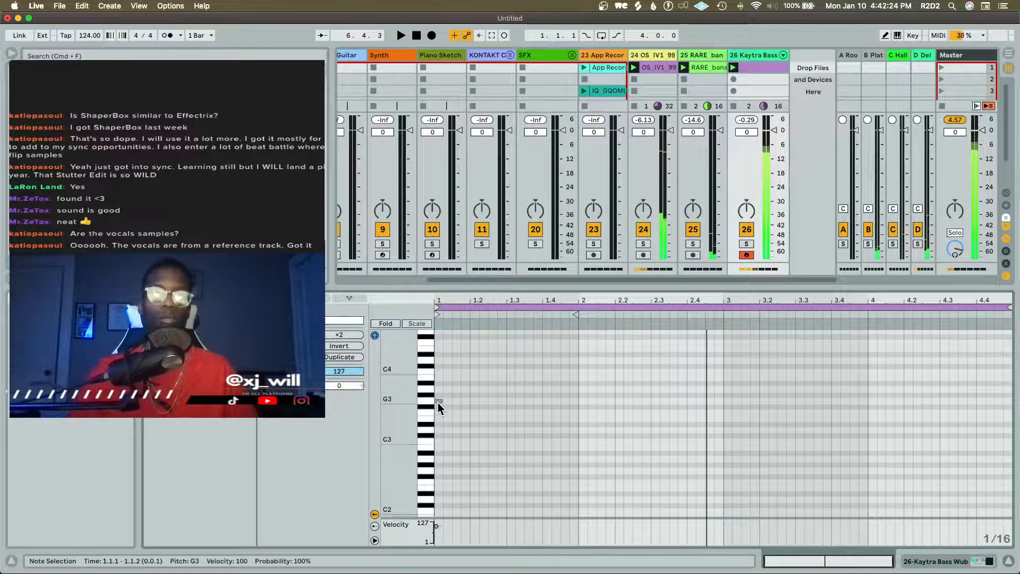
pyautogui.doubleClick(440, 434)
pyautogui.moveTo(441, 435); pyautogui.dragTo(441, 429)
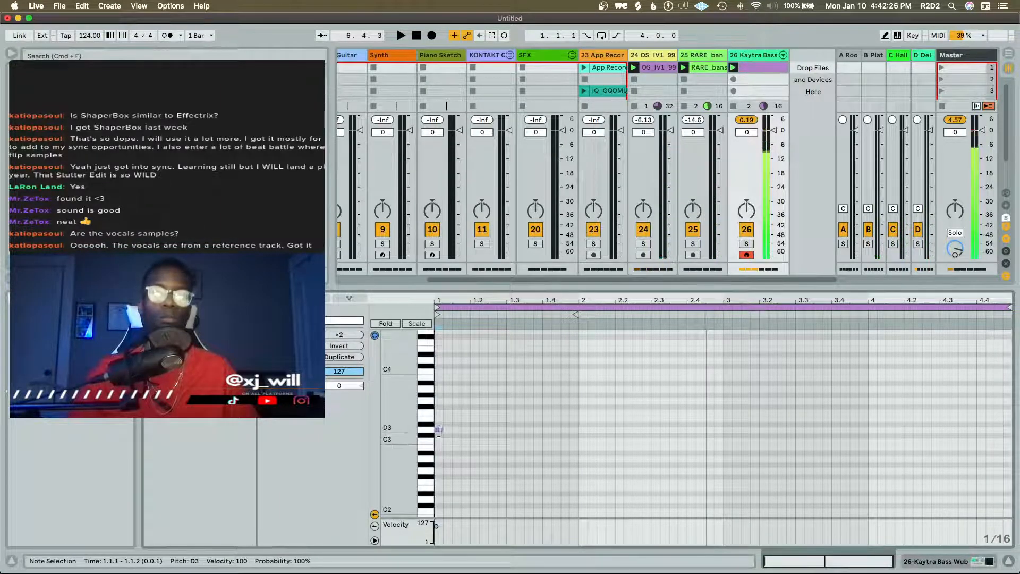
# Add two more sixteenth notes to the bass clip, D4 on 1.1.3 and A3 on 1.2.1
pyautogui.doubleClick(455, 372)
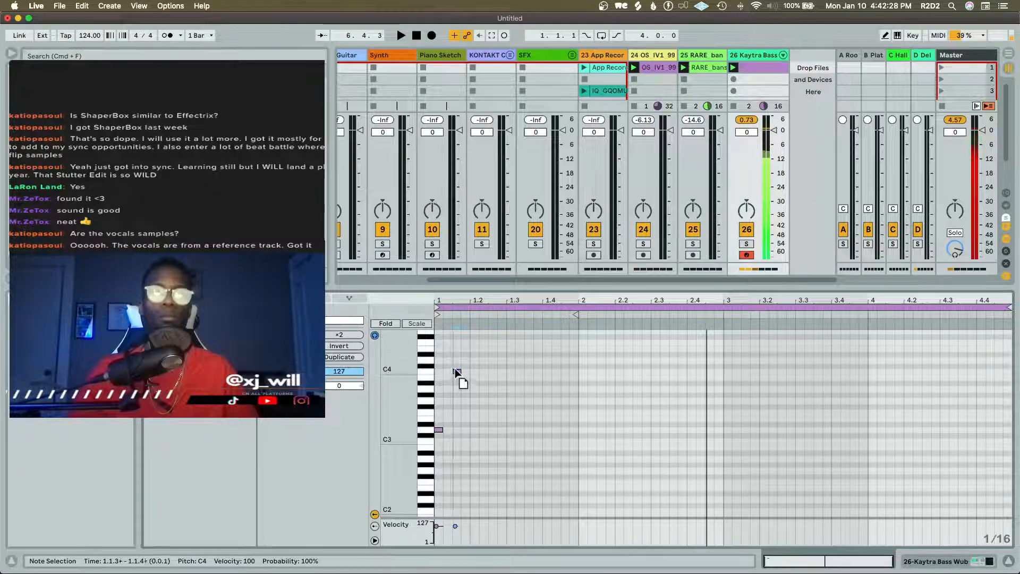
pyautogui.moveTo(455, 371); pyautogui.dragTo(455, 360)
pyautogui.doubleClick(474, 419)
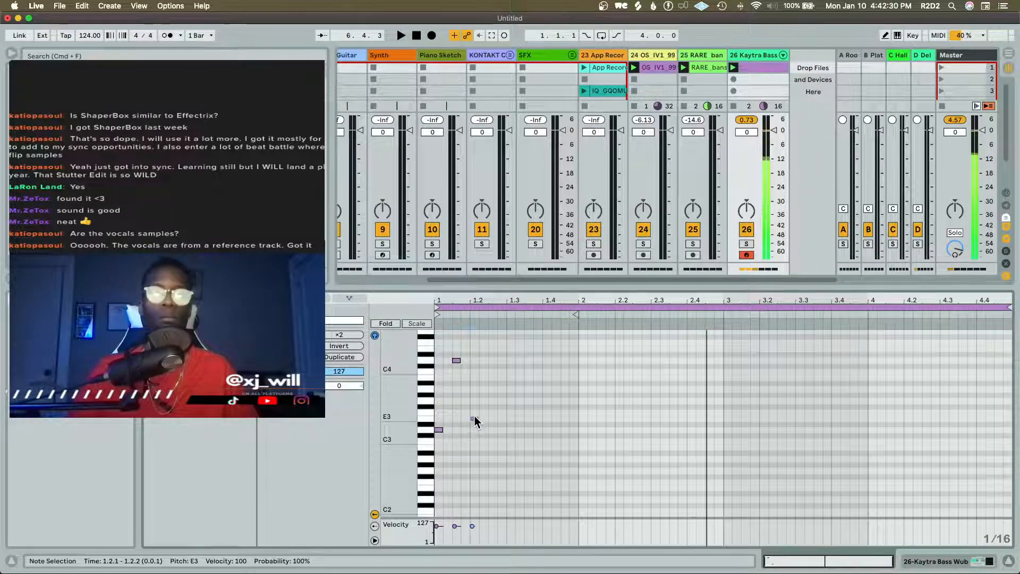
pyautogui.moveTo(475, 418); pyautogui.dragTo(474, 389)
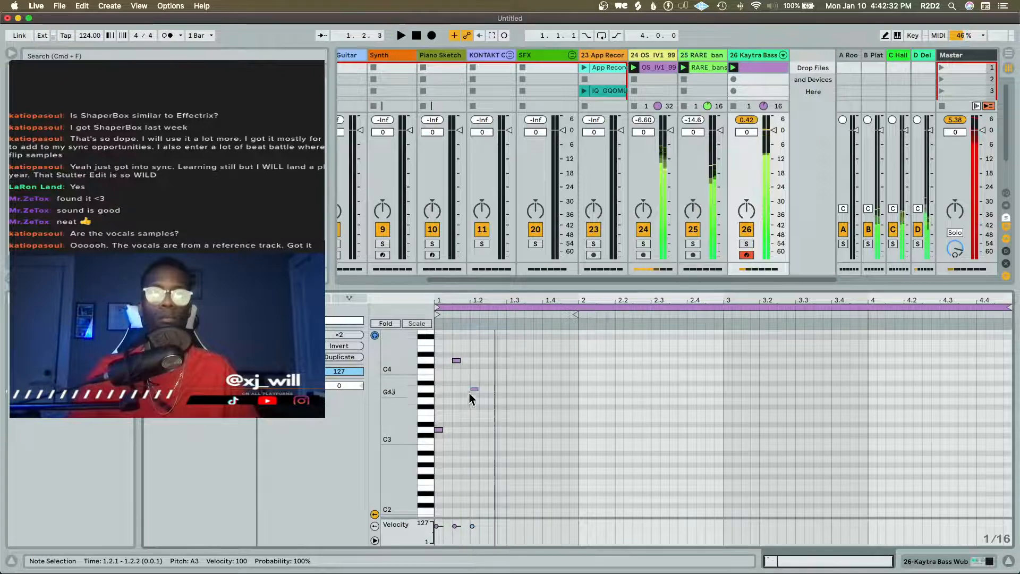
# Shift the D4 note to 1.1.4 and the A3 note to 1.2.2, checking the timing against playback
pyautogui.click(455, 360)
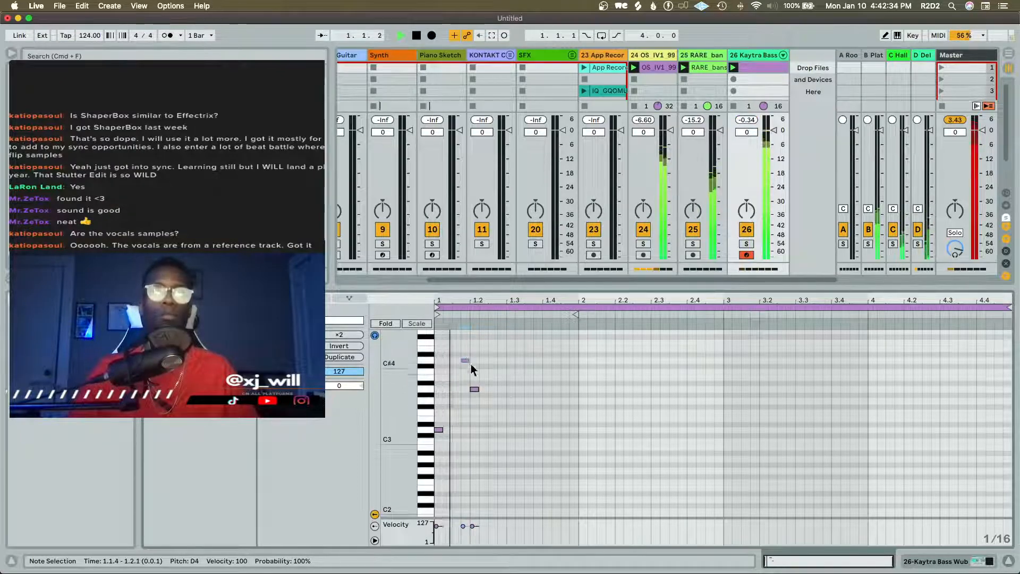
pyautogui.moveTo(471, 391); pyautogui.dragTo(491, 389)
pyautogui.press('space')
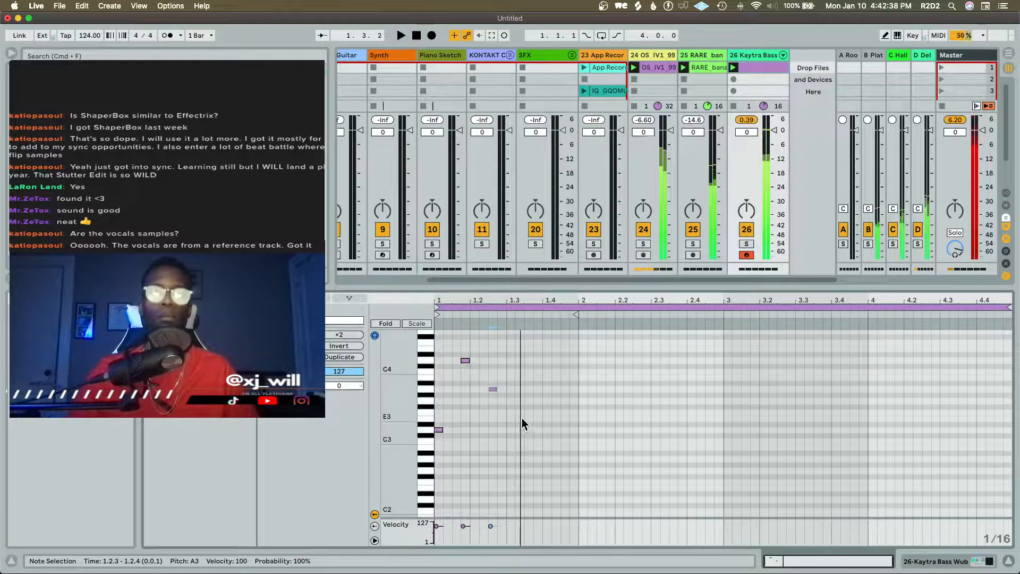
pyautogui.press('Left')
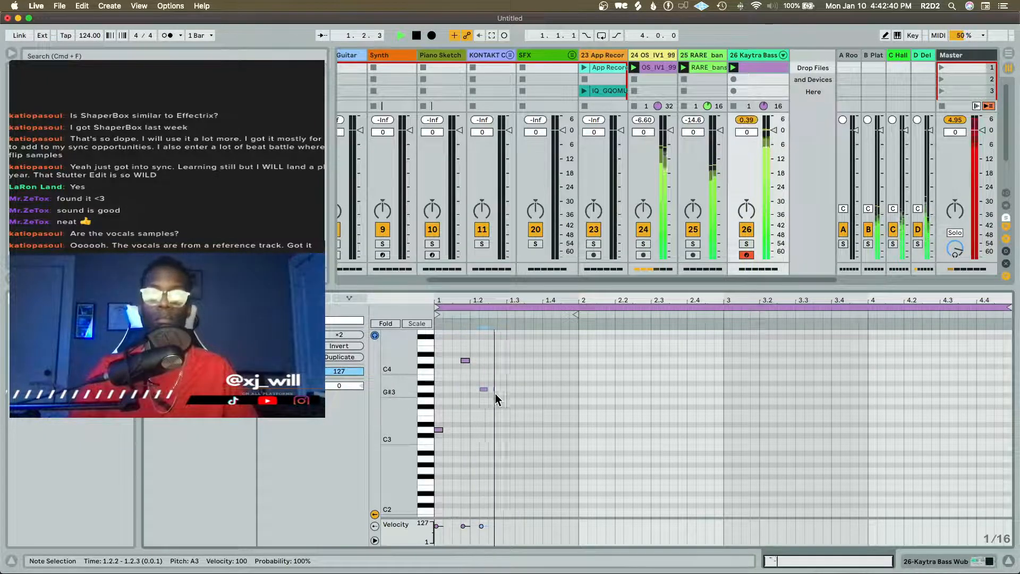
# Stop playback and add a sixteenth note at G3 on 1.3.1 in the bass clip
pyautogui.press('space')
pyautogui.doubleClick(511, 406)
pyautogui.press('Up')
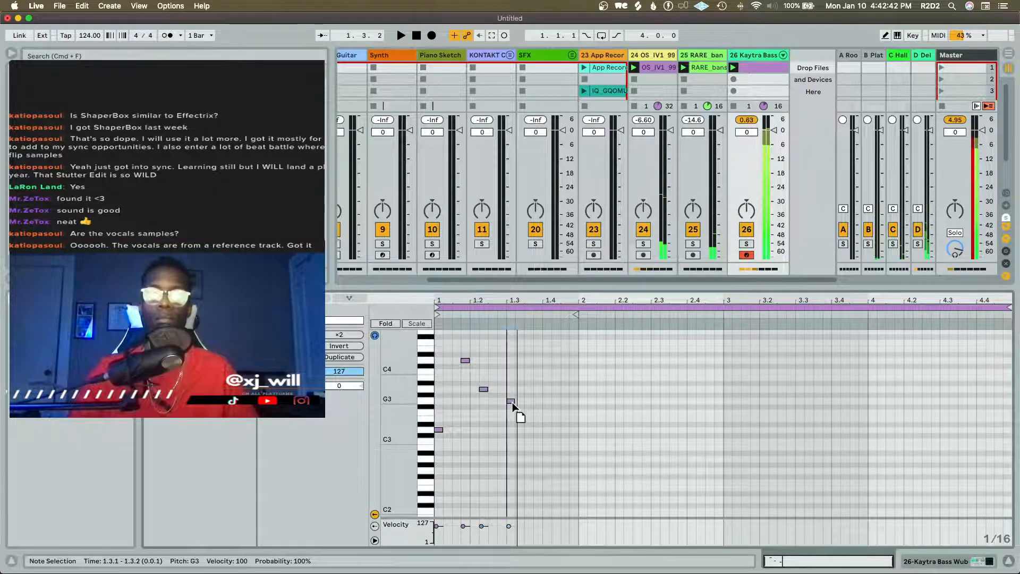
# Add sixteenth notes at A3 on 1.3.3 and A#3 on 1.4.1 in the bass clip, and check them against playback
pyautogui.doubleClick(528, 389)
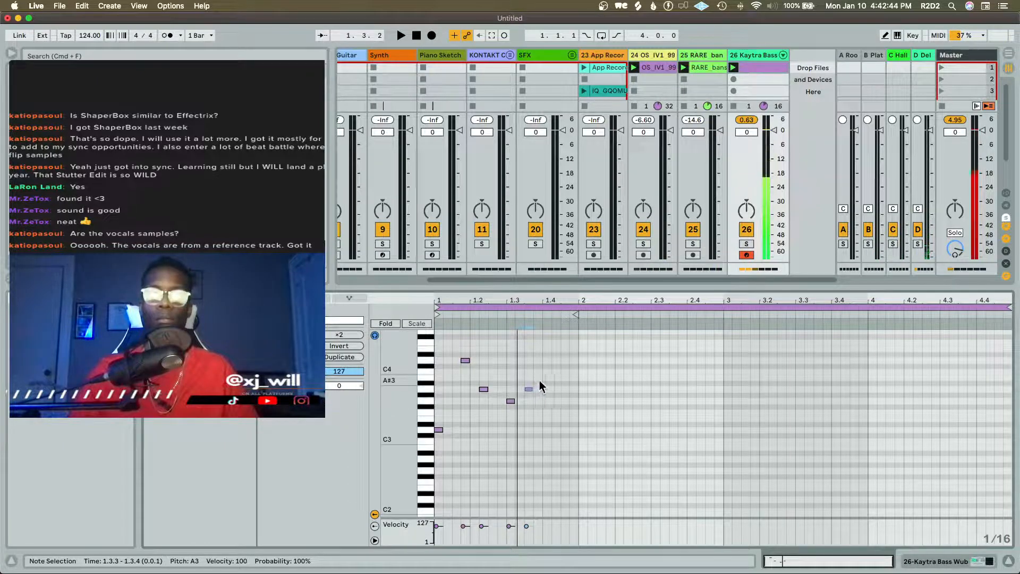
pyautogui.doubleClick(547, 384)
pyautogui.press('space')
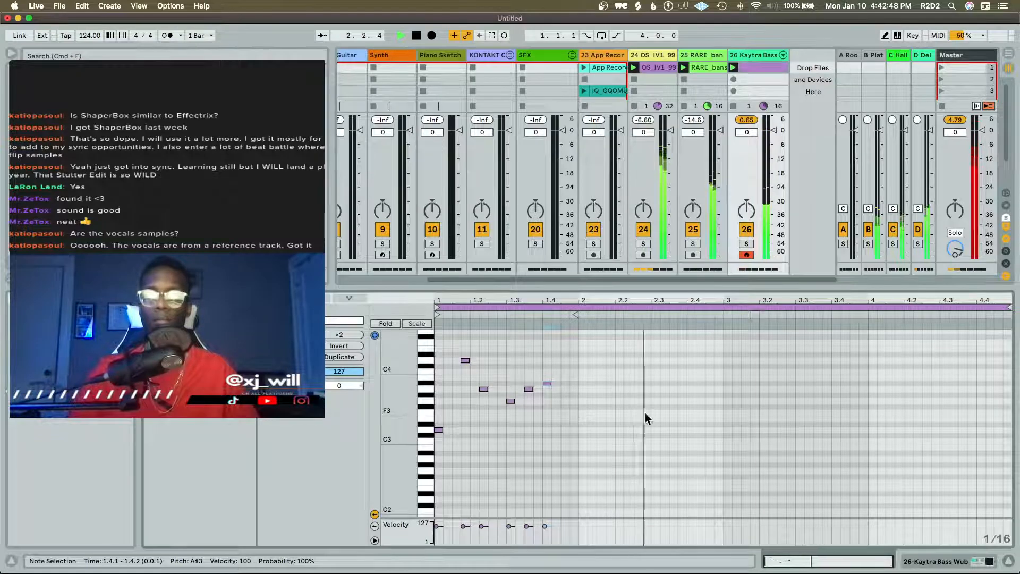
pyautogui.press('space')
# Add sixteenth notes in bar 2 of the bass clip: F3 on 2.3.1 and 2.3.3, E3 on 2.4.1 and C3 on 2.4.3
pyautogui.doubleClick(655, 442)
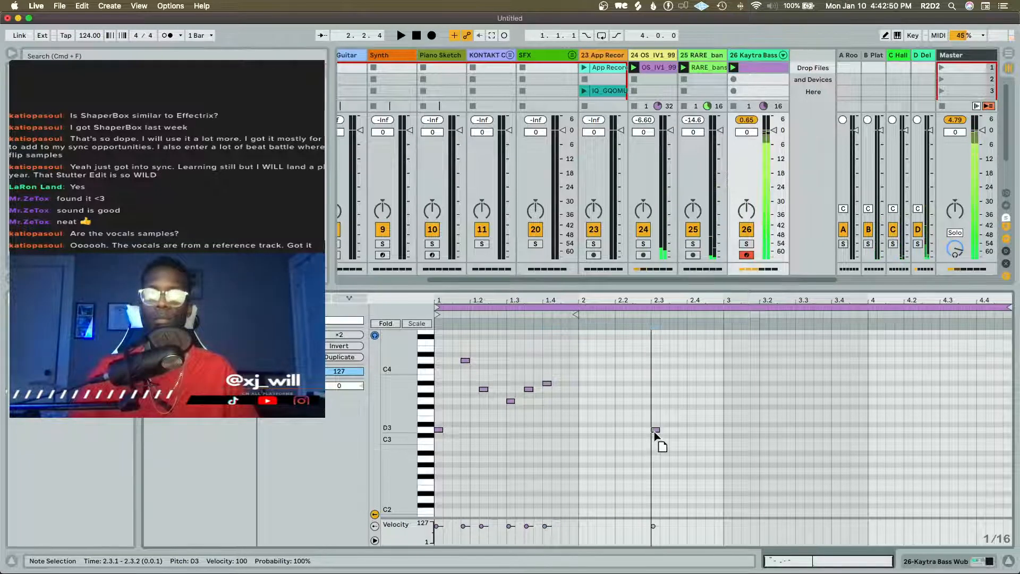
pyautogui.moveTo(654, 431); pyautogui.dragTo(654, 420)
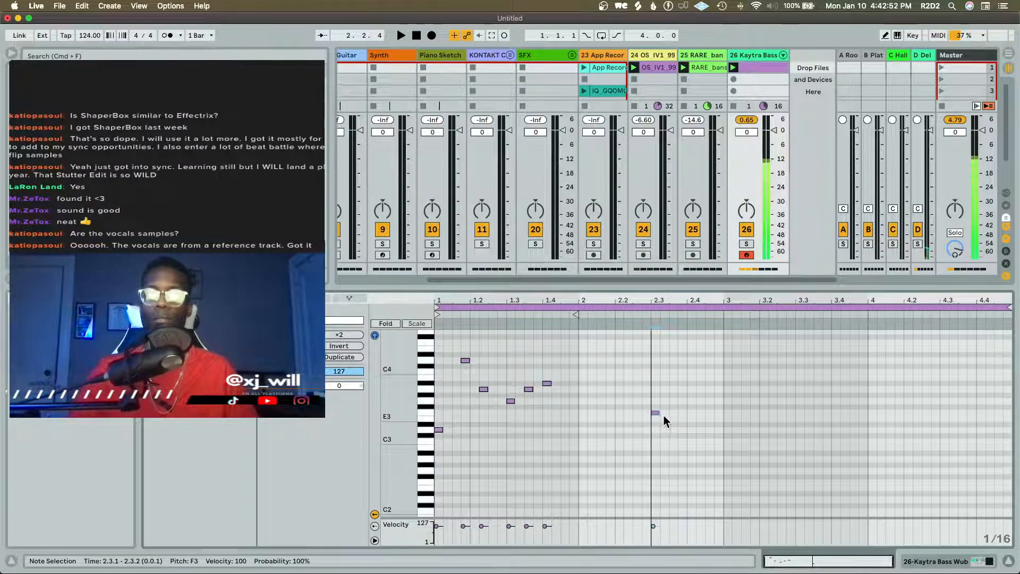
pyautogui.doubleClick(673, 412)
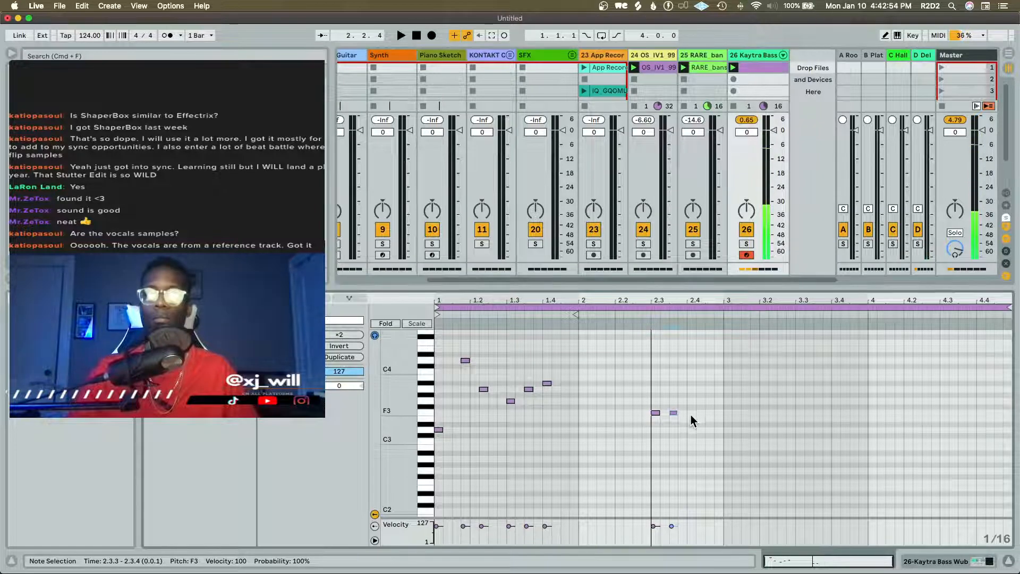
pyautogui.doubleClick(691, 419)
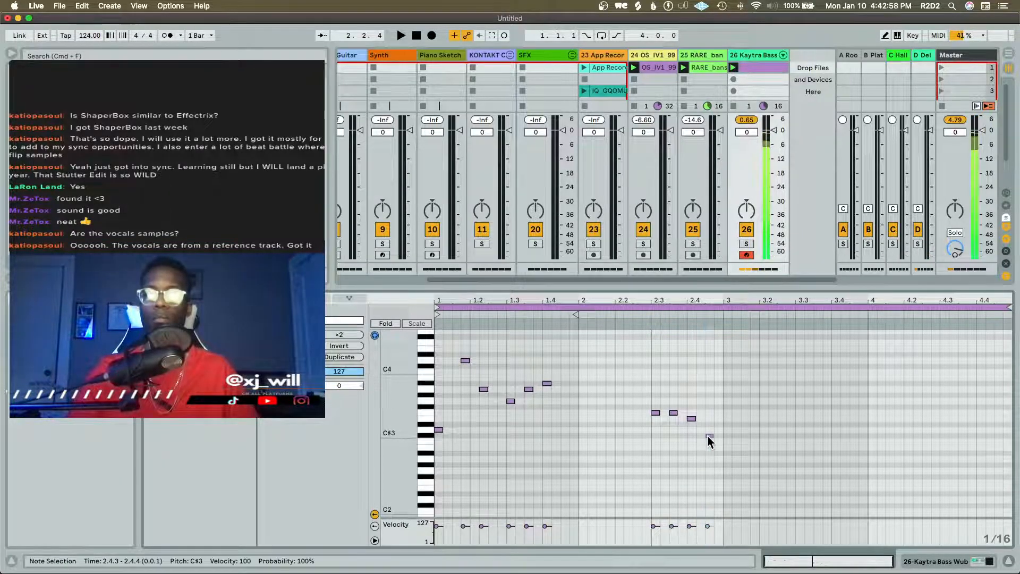
pyautogui.doubleClick(706, 441)
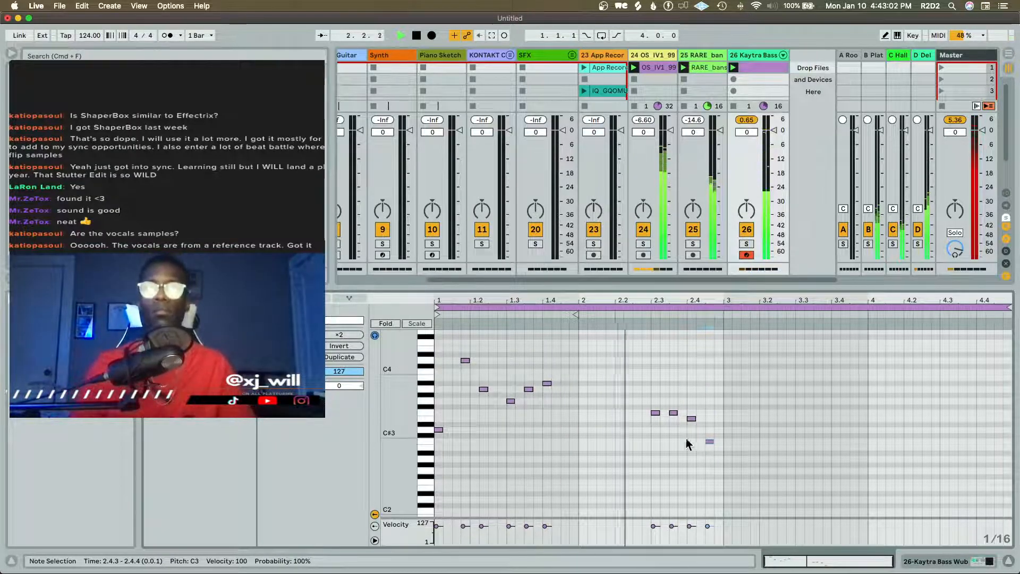
pyautogui.press('space')
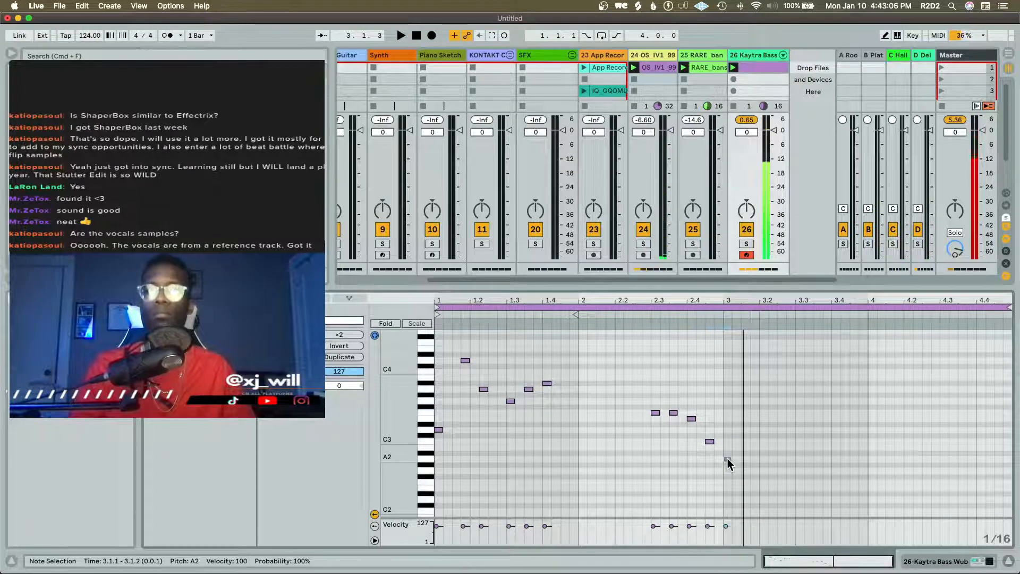
# Begin bar 3 of the bassline with sixteenth notes at A#2 on 3.1.1, A#3 on 3.1.3 and F3 on 3.2.1
pyautogui.click(727, 456)
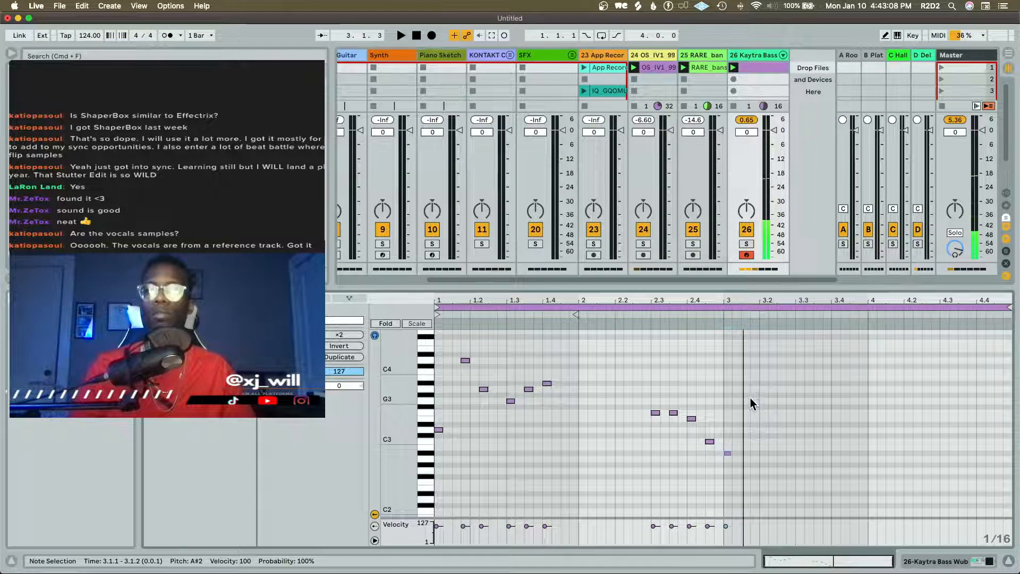
pyautogui.click(753, 400)
pyautogui.moveTo(754, 400); pyautogui.dragTo(745, 385)
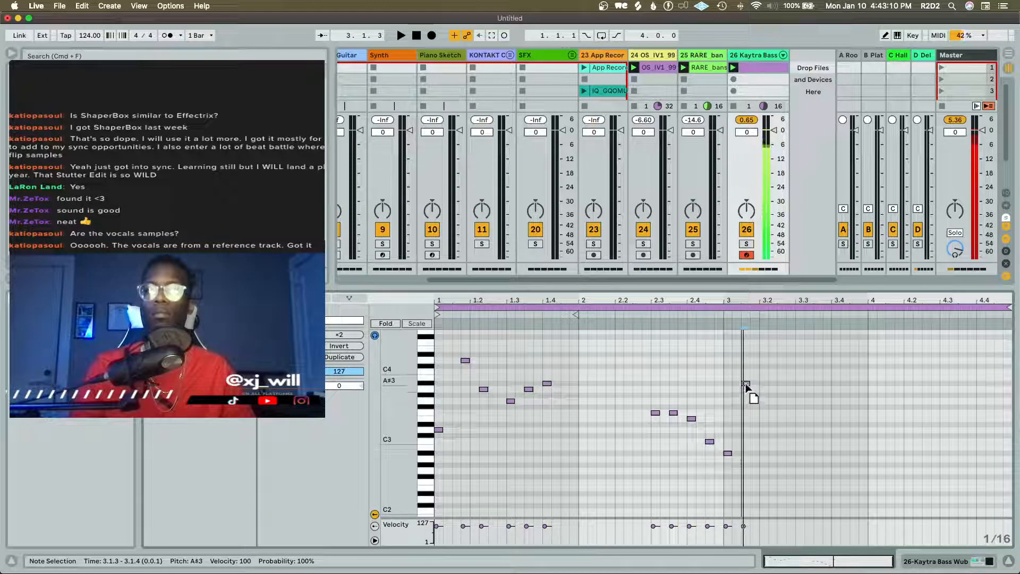
pyautogui.click(763, 413)
pyautogui.press('space')
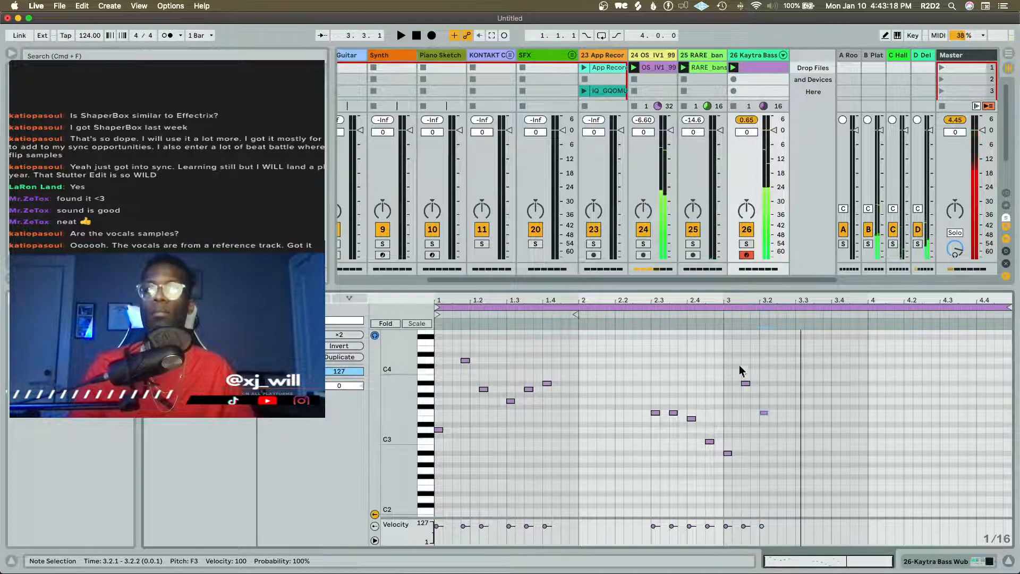
# Shift bar 3's A#3 and F3 notes one sixteenth later, return F3 to 3.2.1, and audition the result
pyautogui.moveTo(738, 365); pyautogui.dragTo(793, 415)
pyautogui.press('Right')
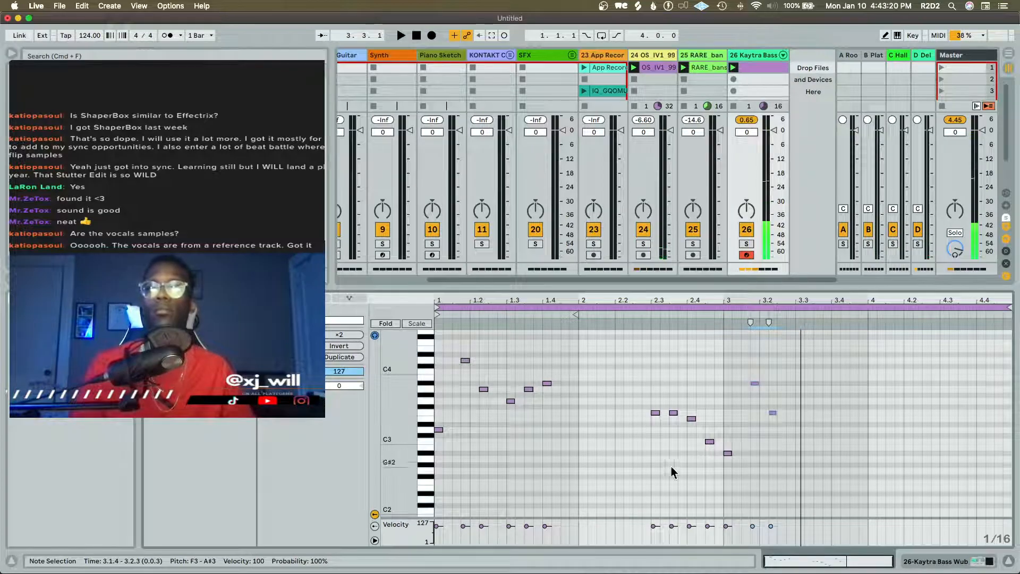
pyautogui.moveTo(772, 451); pyautogui.dragTo(802, 391)
pyautogui.press('Left')
pyautogui.press('space')
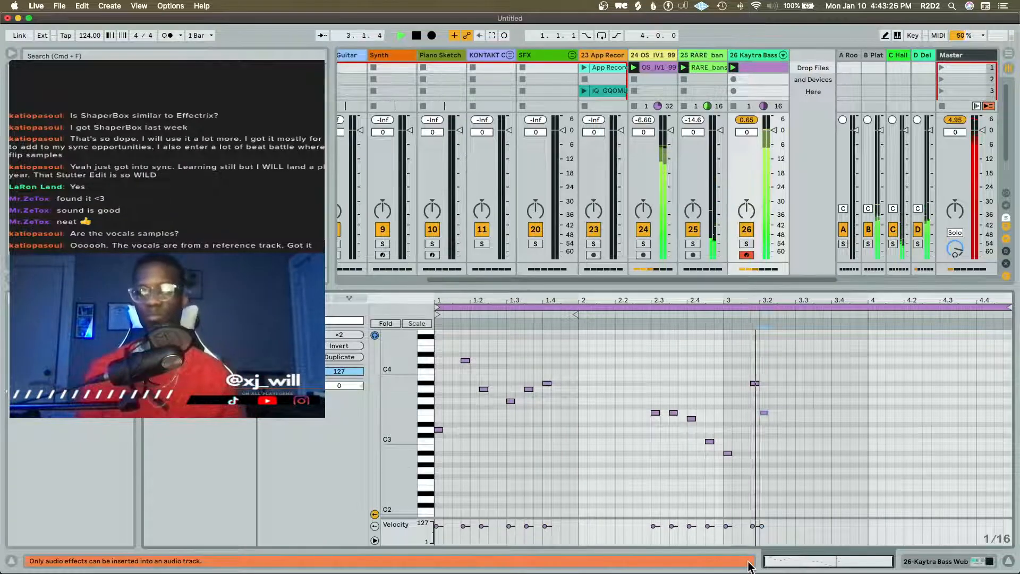
# Add sixteenth notes at C3 on 3.2.3 and A#2 on 3.3.1, and play back the bassline
pyautogui.doubleClick(782, 440)
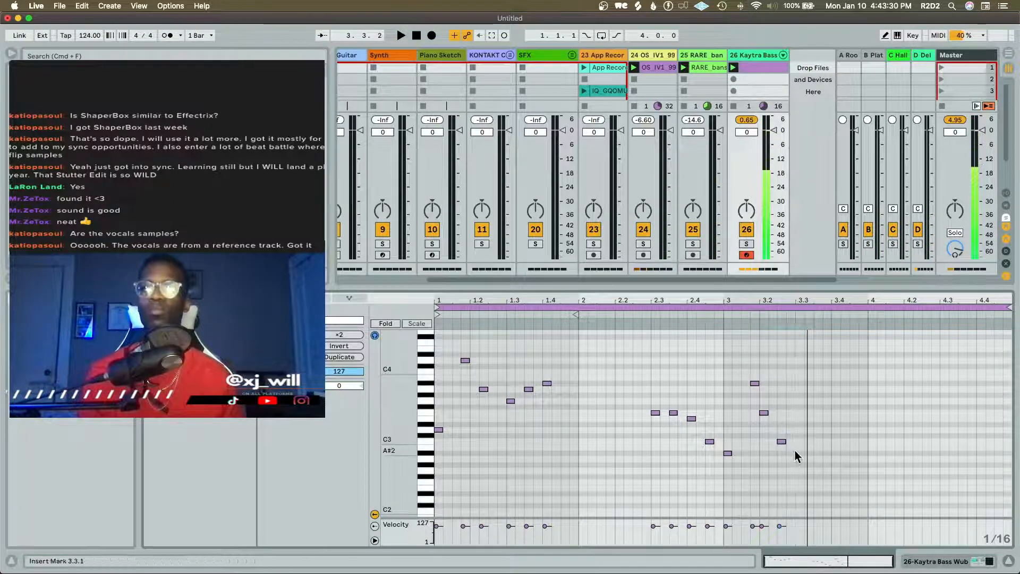
pyautogui.doubleClick(798, 453)
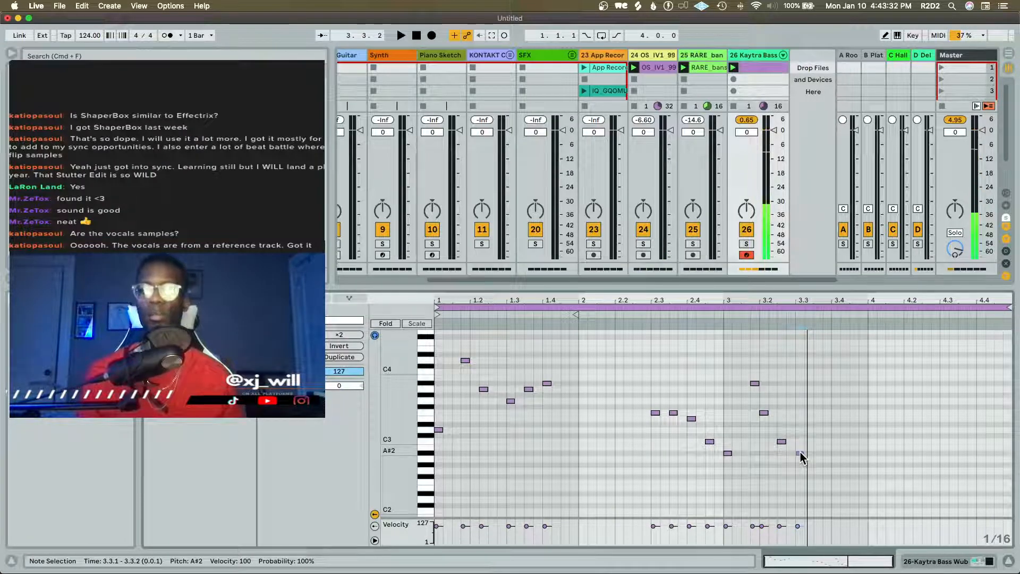
pyautogui.press('space')
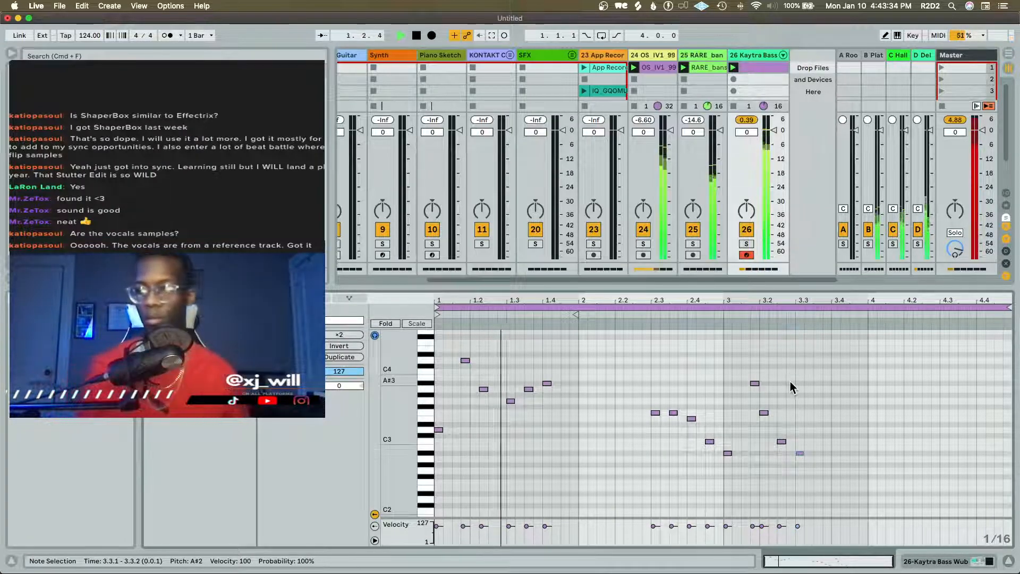
pyautogui.press('space')
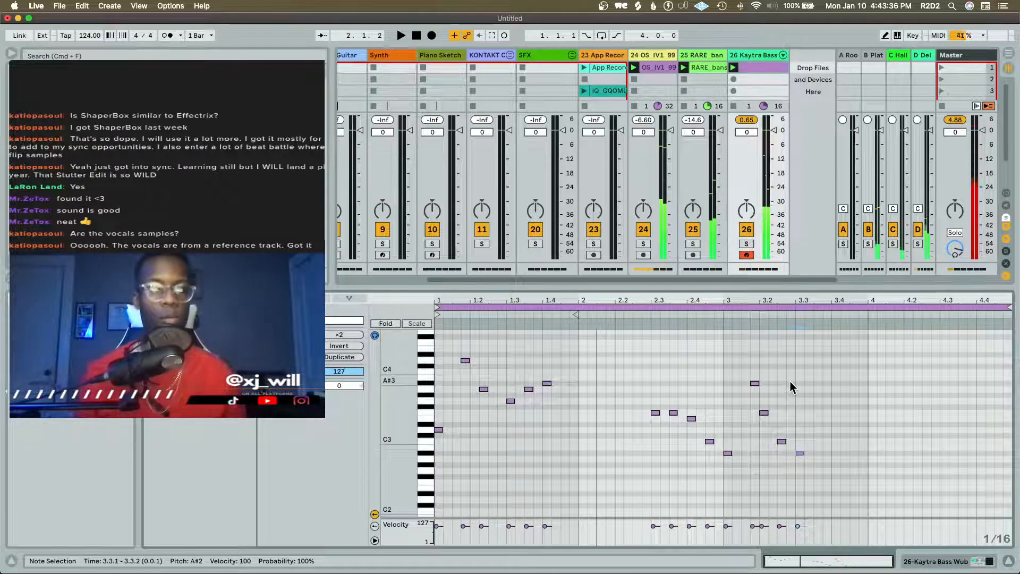
pyautogui.press('space')
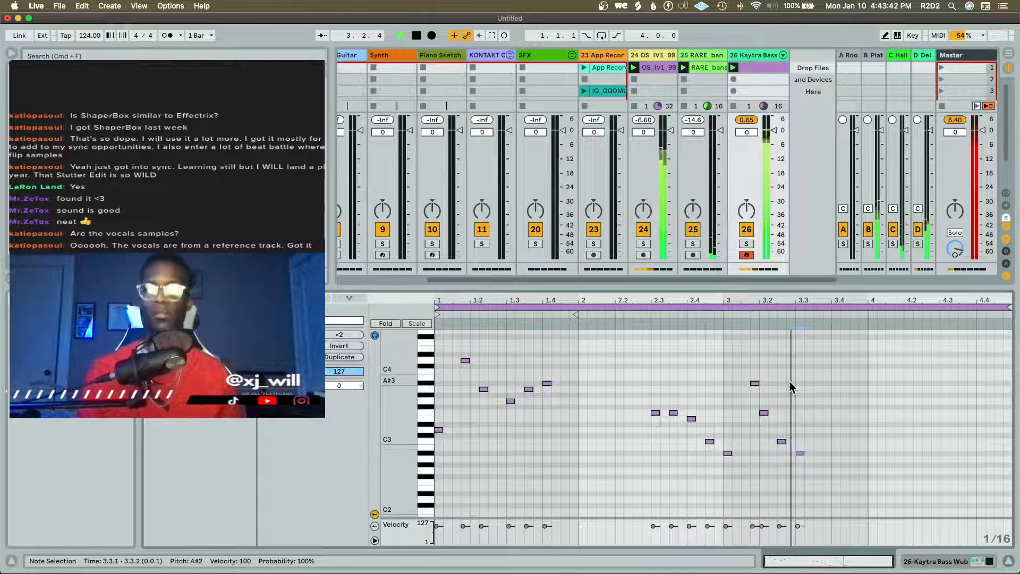
pyautogui.press('space')
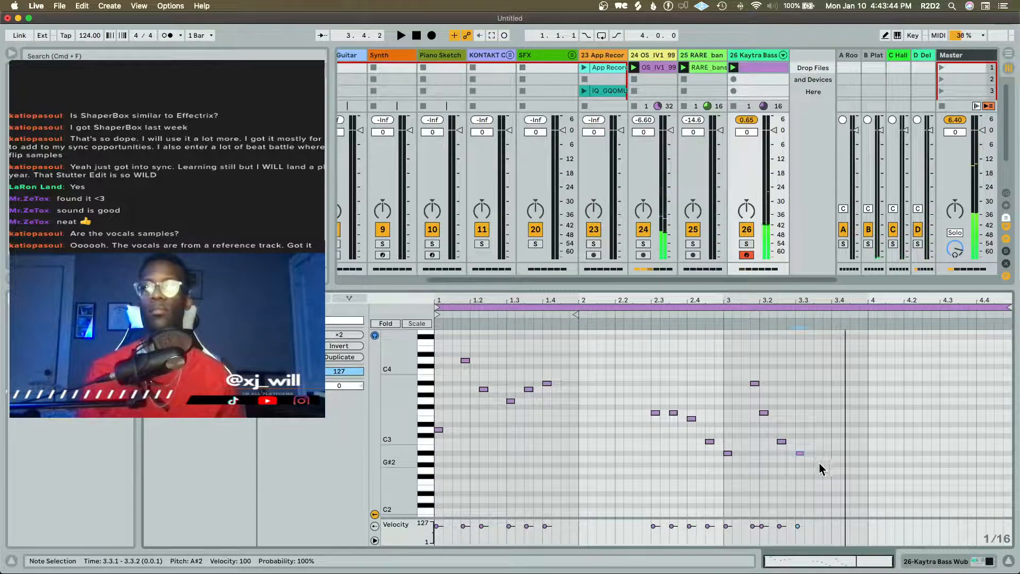
# Continue bar 3 with sixteenth notes at A#2 on 3.3.3 and 3.4.1, and A2 on 3.4.3
pyautogui.click(817, 464)
pyautogui.doubleClick(817, 453)
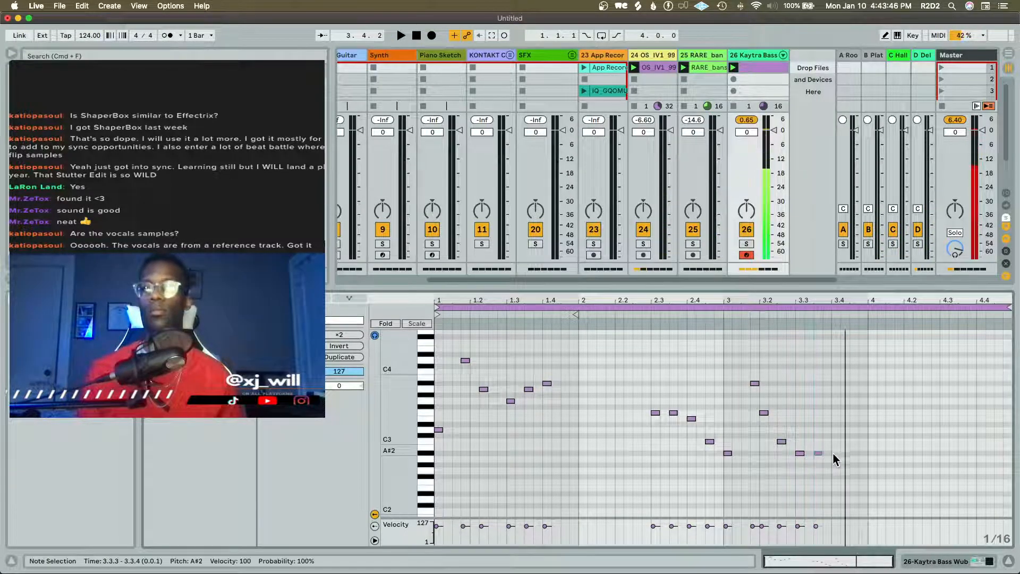
pyautogui.doubleClick(834, 453)
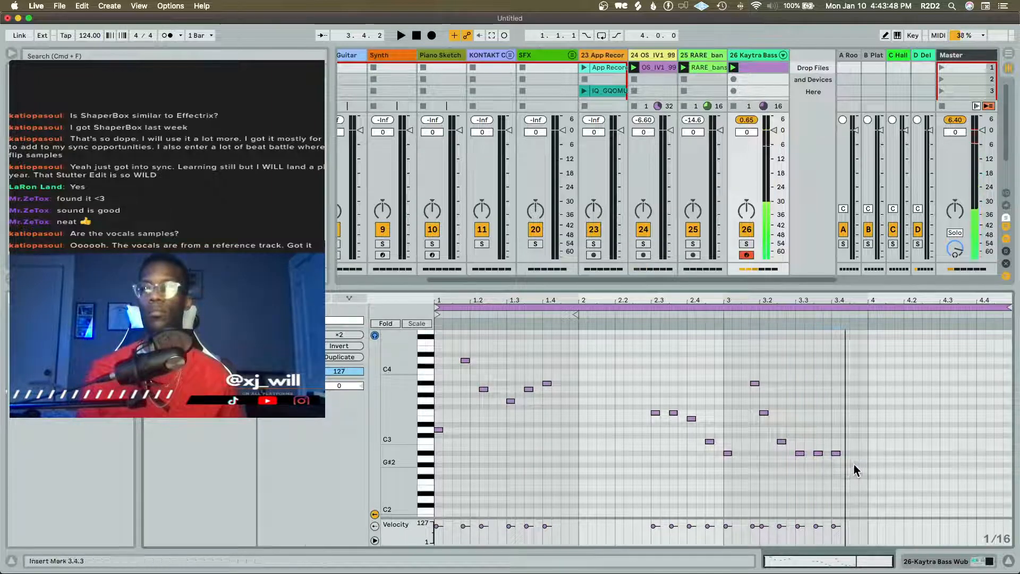
pyautogui.doubleClick(853, 459)
pyautogui.click(878, 485)
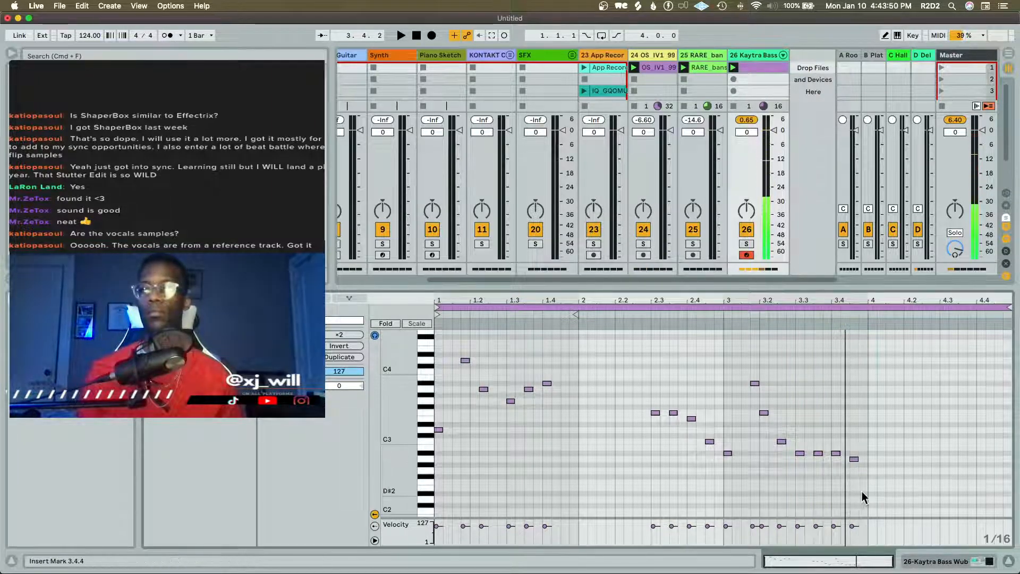
# Try a sixteenth note on 4.1.1, raised from E2 to F2, and audition it in playback
pyautogui.doubleClick(871, 488)
pyautogui.moveTo(872, 489); pyautogui.dragTo(871, 482)
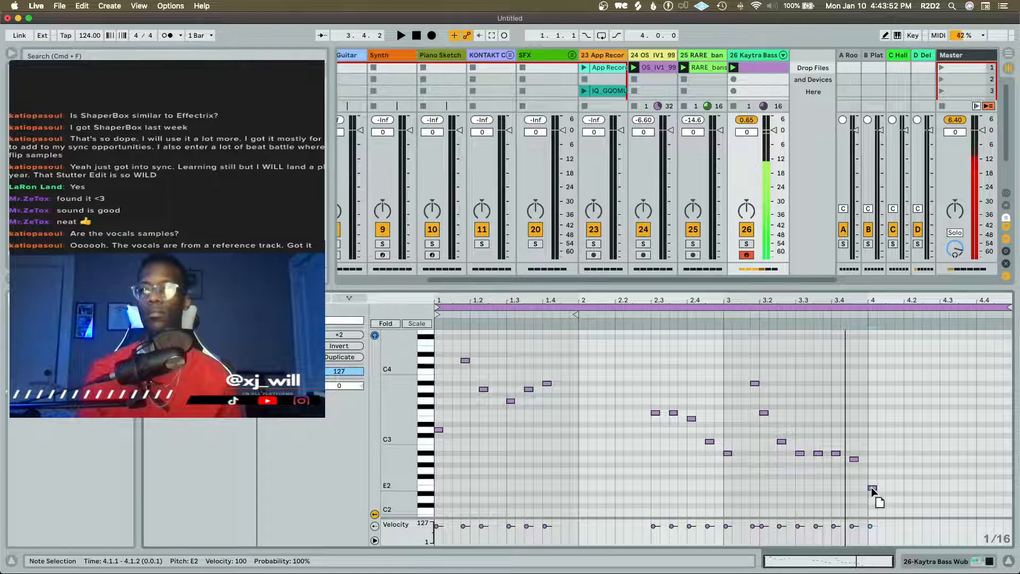
pyautogui.press('space')
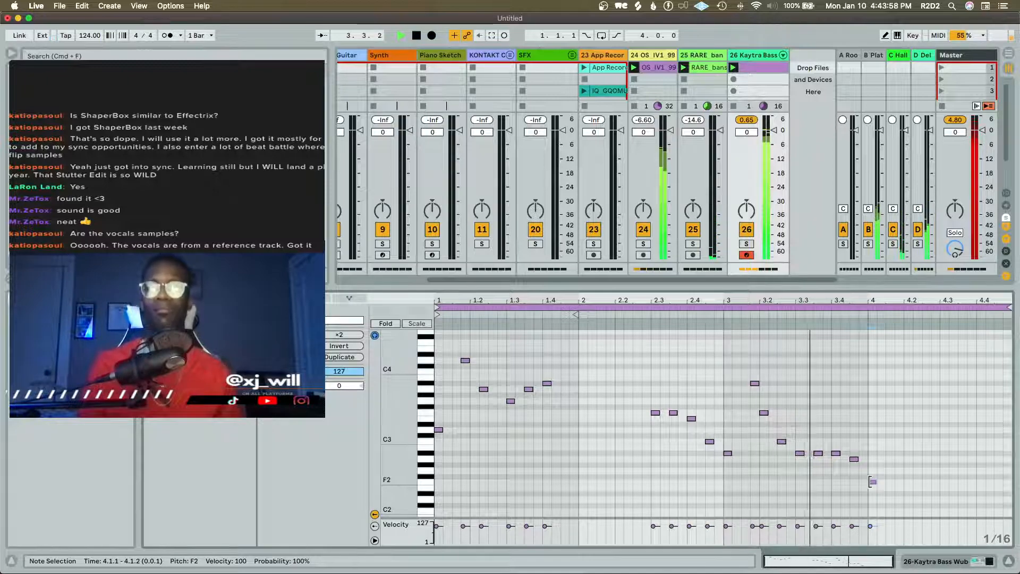
pyautogui.press('space')
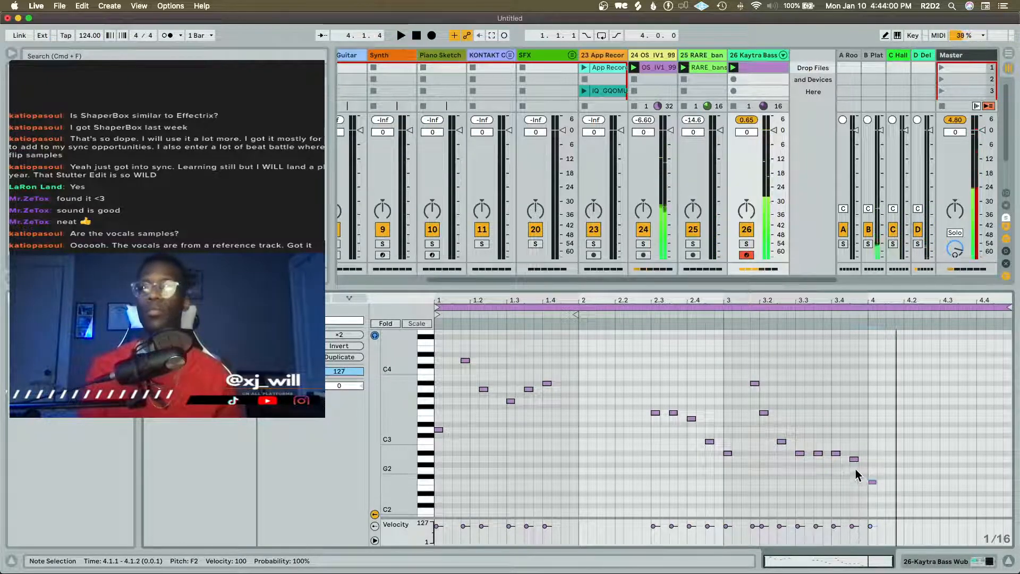
# Set the 3.4.1 note to A2 and the 3.4.3 note to F2, delete the 4.1.1 note, and audition the ending
pyautogui.moveTo(835, 452); pyautogui.dragTo(853, 482)
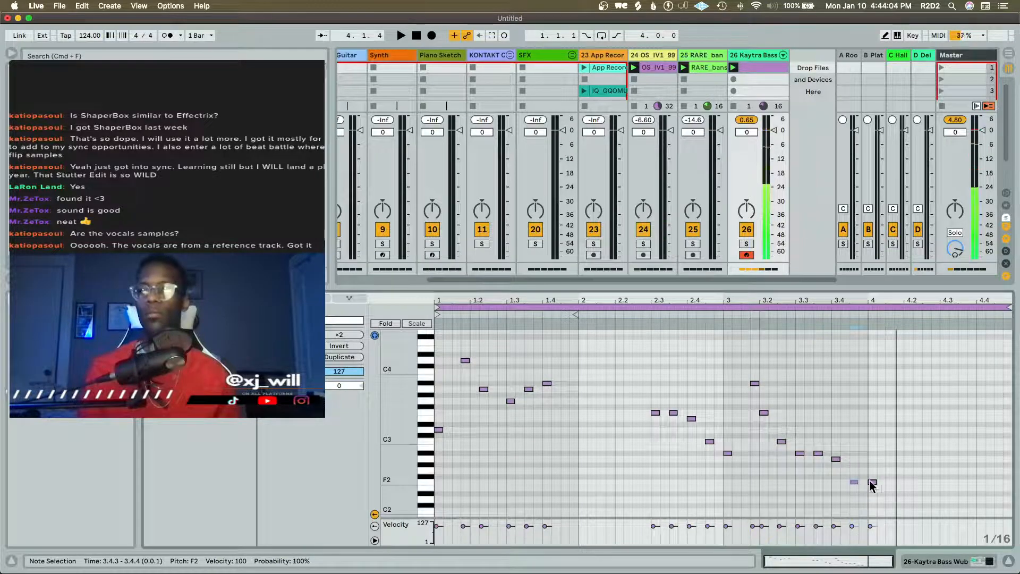
pyautogui.doubleClick(873, 481)
pyautogui.press('space')
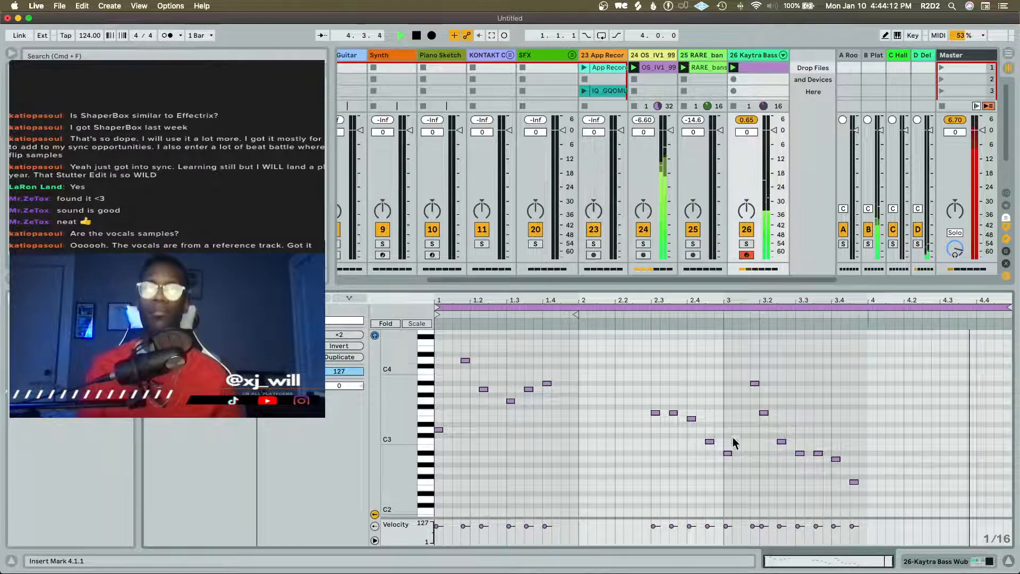
pyautogui.press('space')
# Extend the bass clip's end marker to the end of bar 4 and play the clip back
pyautogui.click(579, 311)
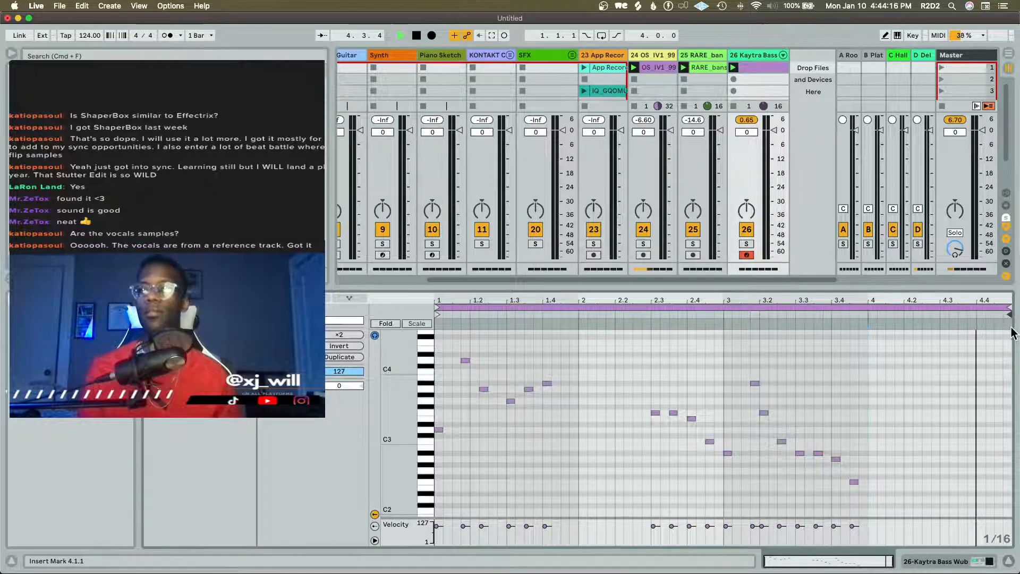
pyautogui.press('space')
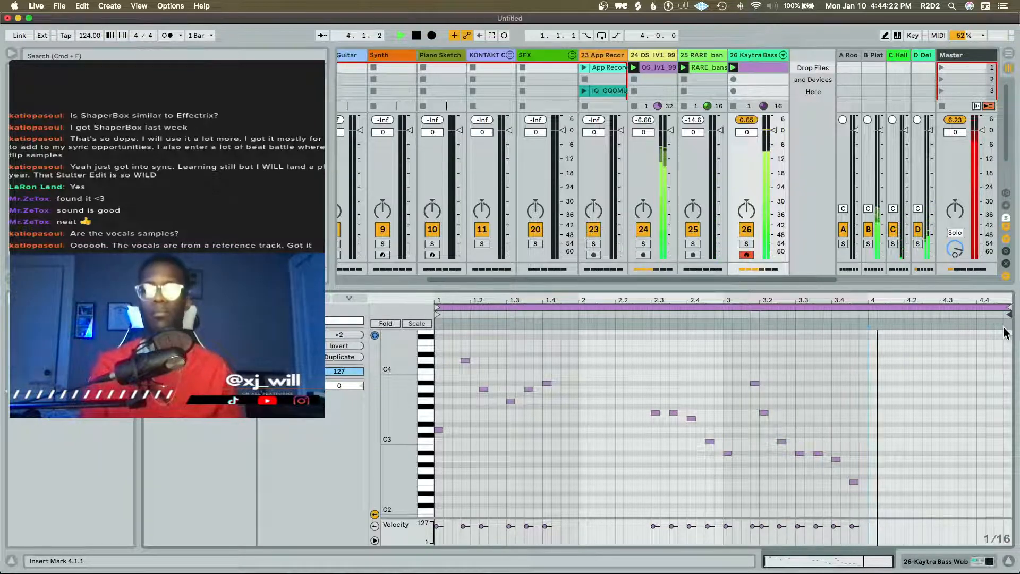
pyautogui.press('space')
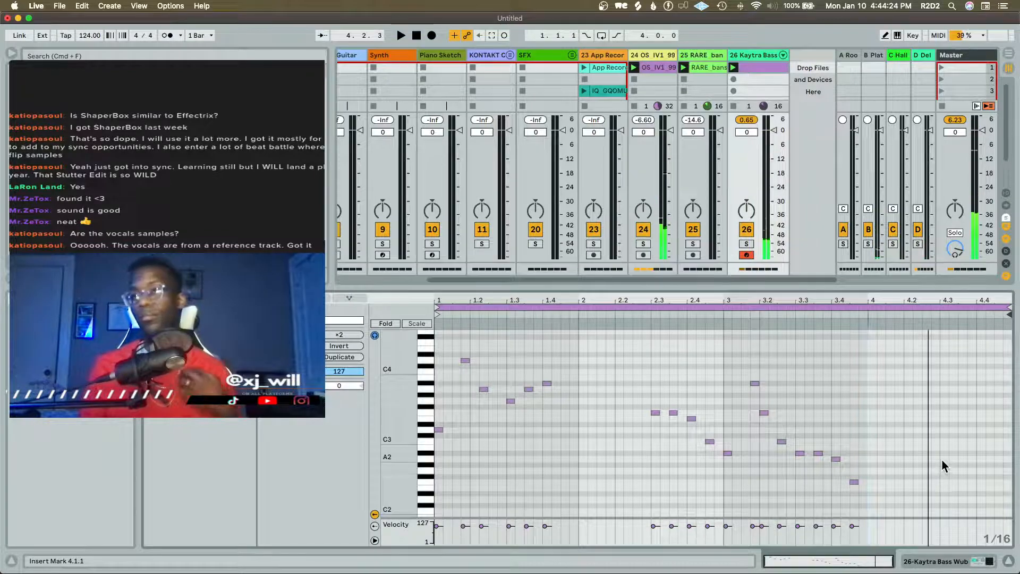
# Finish bar 4 with sixteenth notes at D3 on 4.3.1, 4.3.3 and 4.4.1 and A2 on 4.4.3, checking them in playback
pyautogui.doubleClick(945, 429)
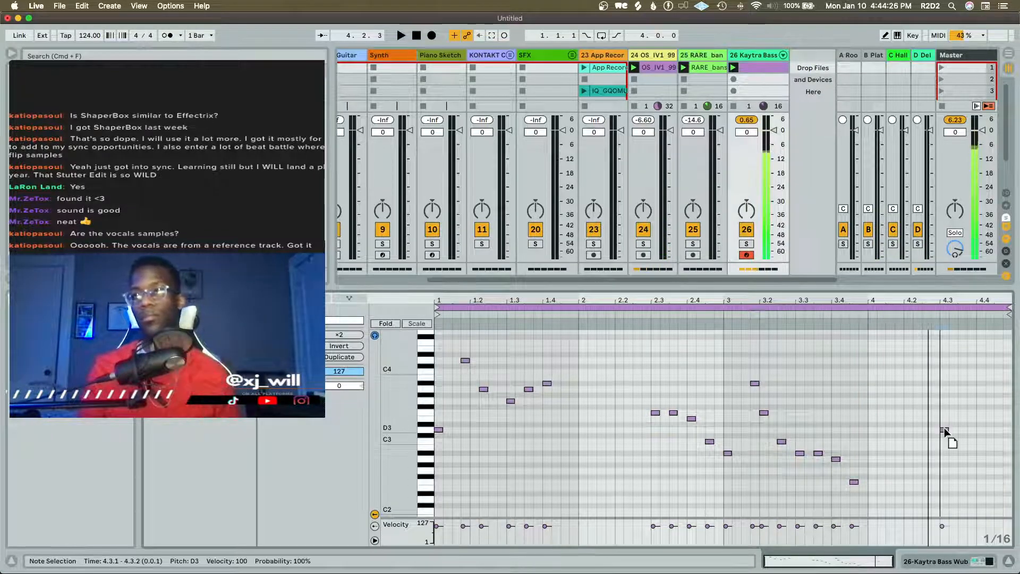
pyautogui.doubleClick(963, 429)
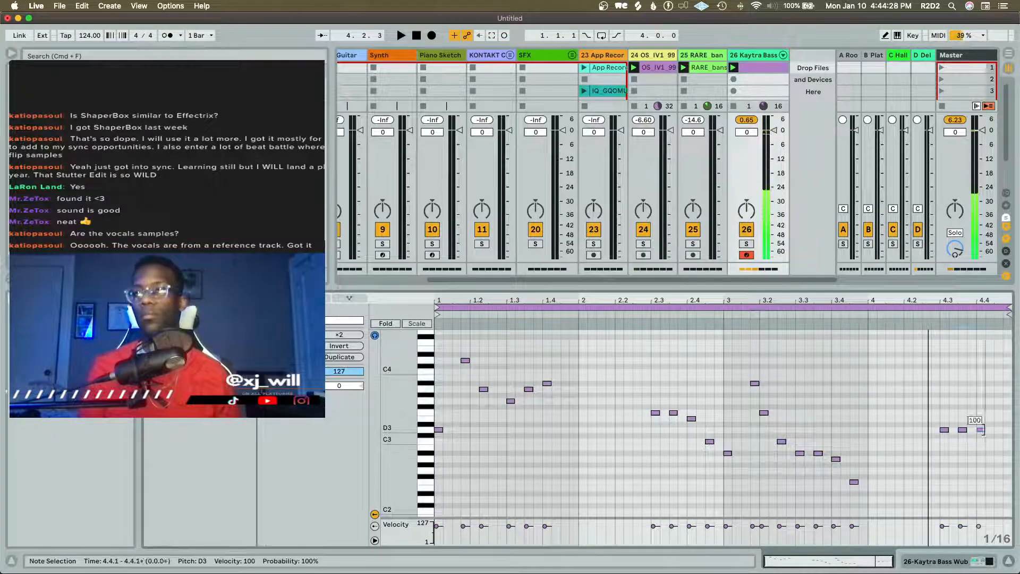
pyautogui.doubleClick(983, 429)
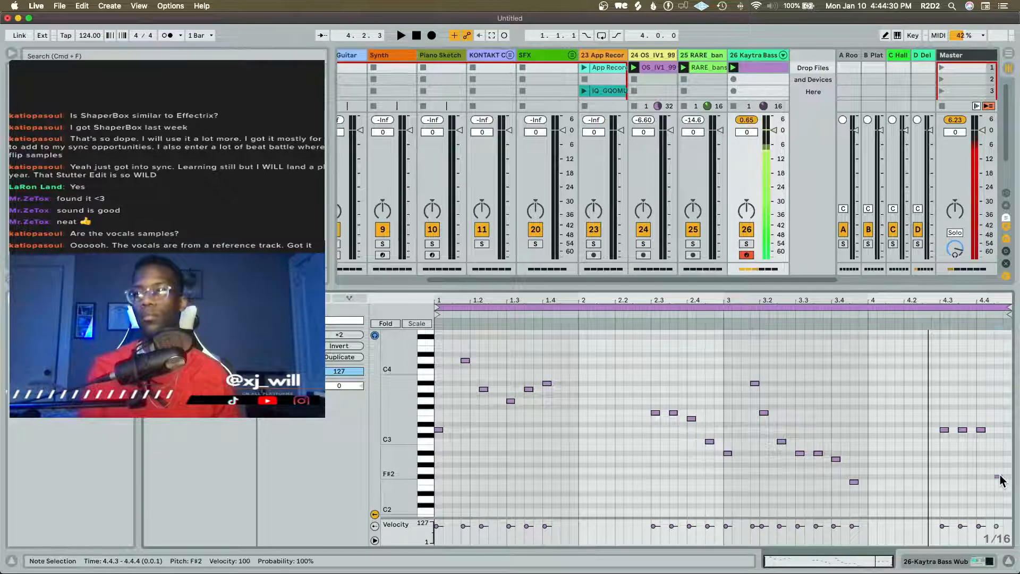
pyautogui.doubleClick(998, 472)
pyautogui.press('space')
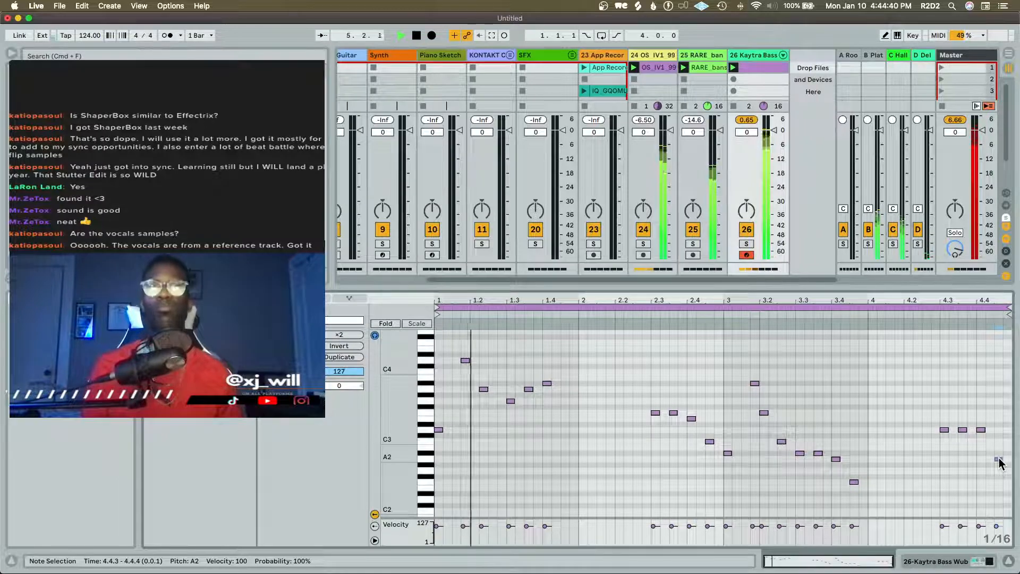
pyautogui.press('space')
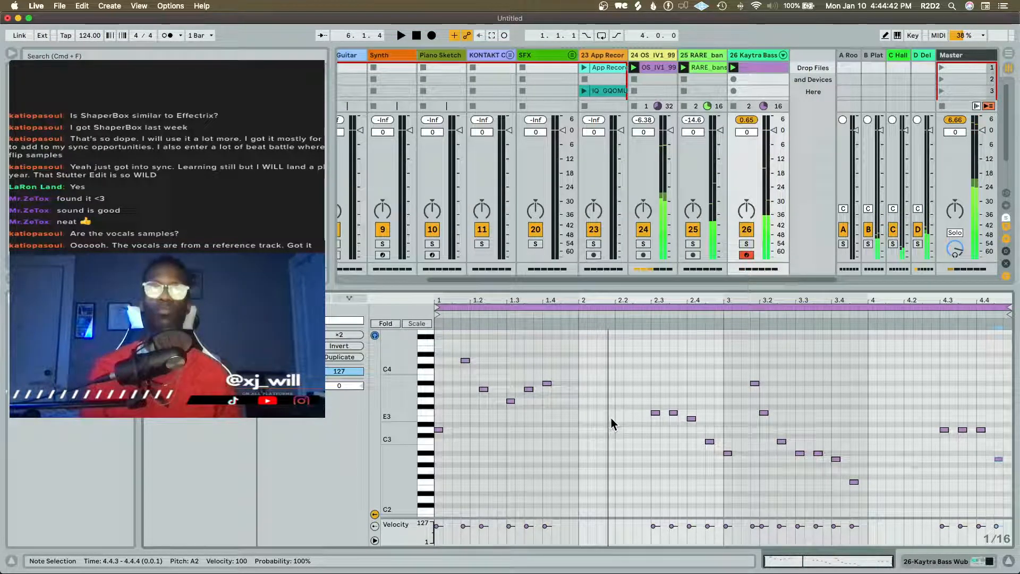
# Lower the bass note on 1.3.1 to D3 and play the clip to audition it
pyautogui.press('space')
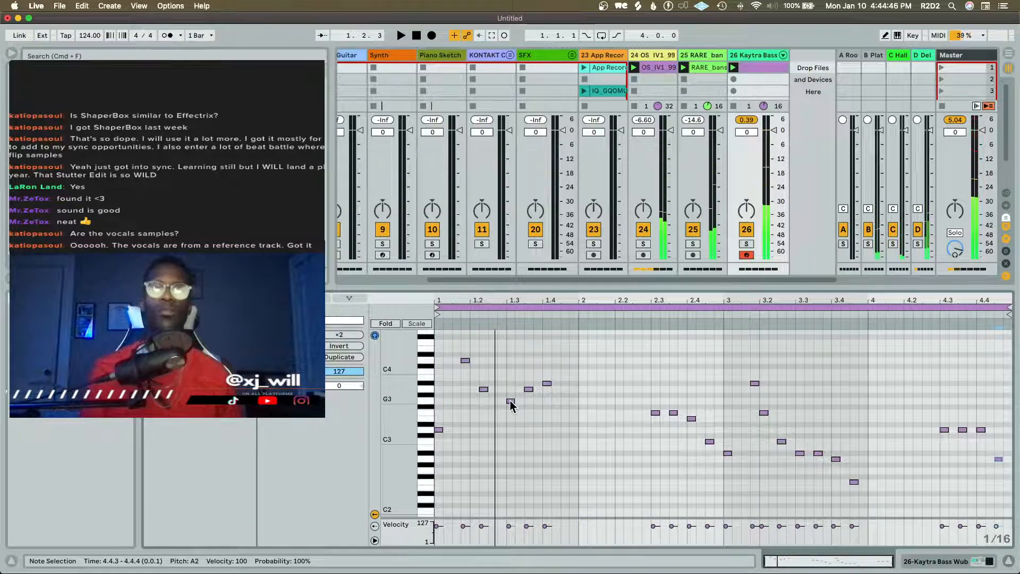
pyautogui.moveTo(509, 404); pyautogui.dragTo(511, 429)
pyautogui.press('space')
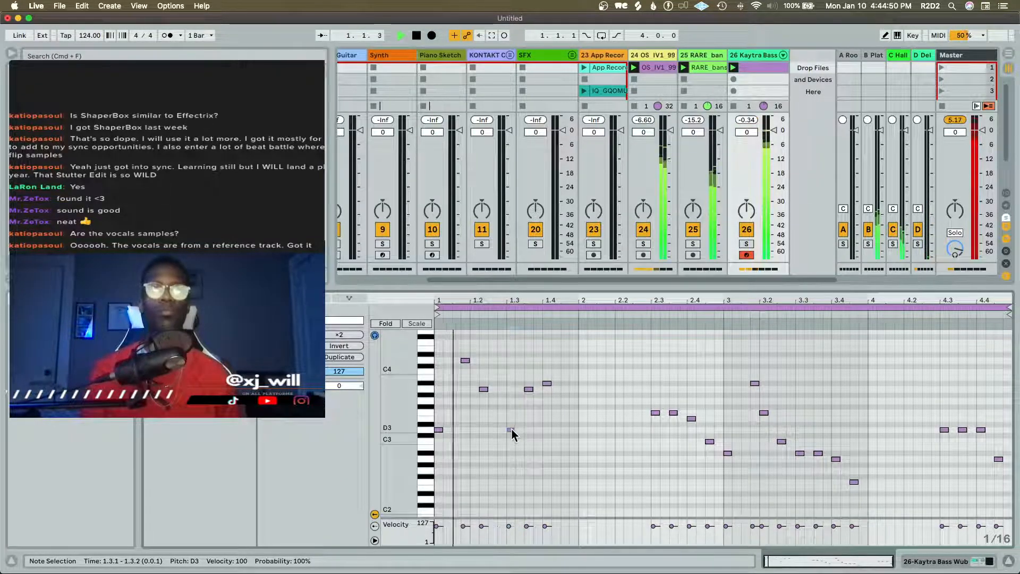
pyautogui.press('space')
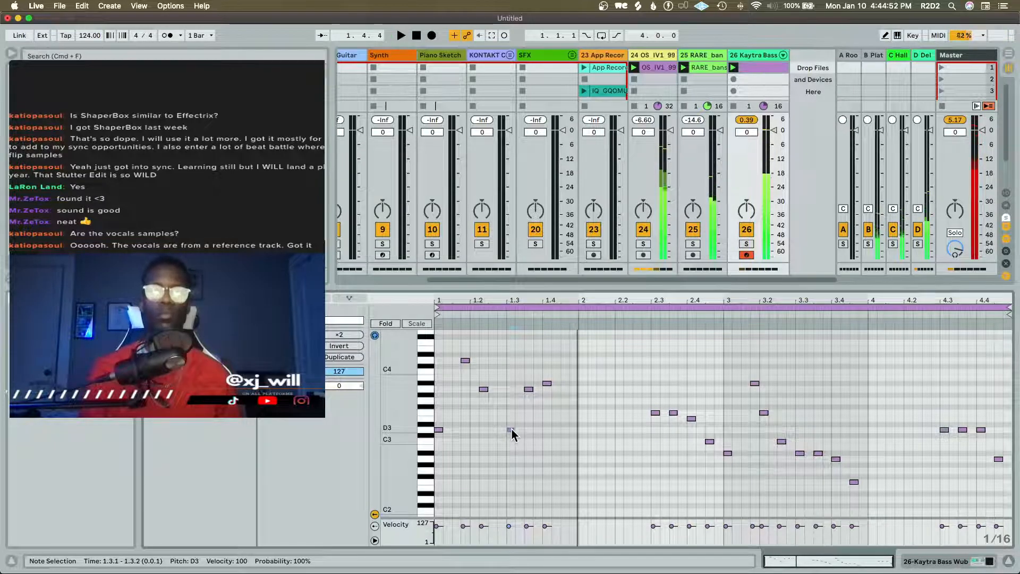
# Lower the bass note on 1.4.1 to G3 and play the clip to hear the change
pyautogui.click(528, 389)
pyautogui.moveTo(546, 383); pyautogui.dragTo(547, 402)
pyautogui.press('space')
pyautogui.hotkey('shift', 'Tab')
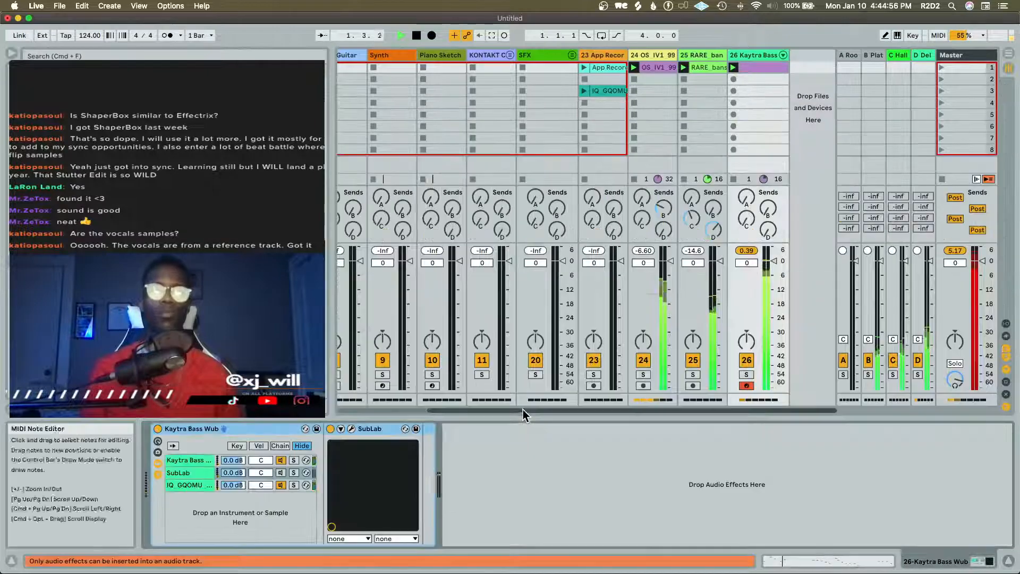
pyautogui.hotkey('shift', 'Tab')
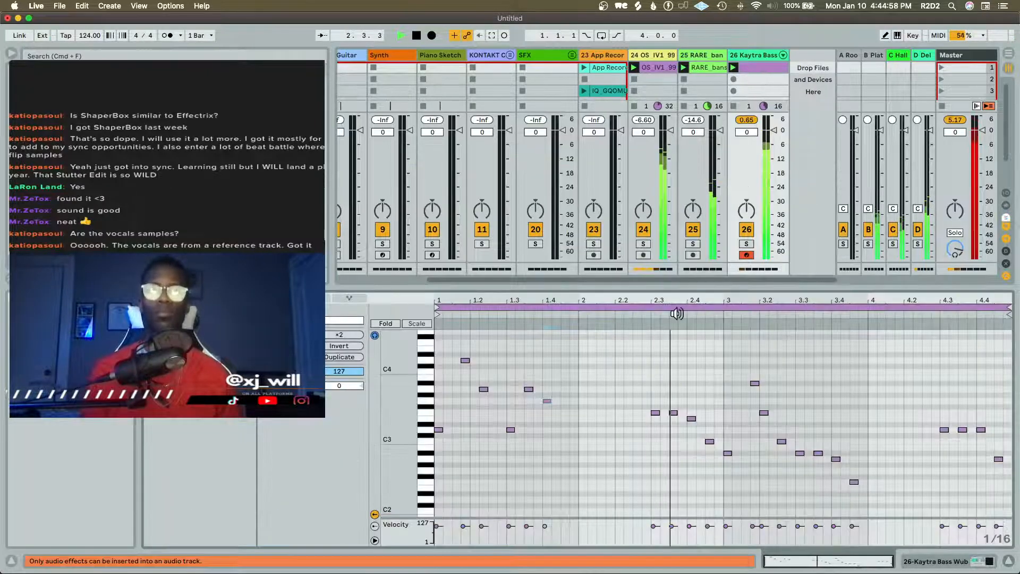
# Solo the IQ_GQOMU chain in the bass rack and solo track 26 to hear that layer alone
pyautogui.hotkey('shift', 'Tab')
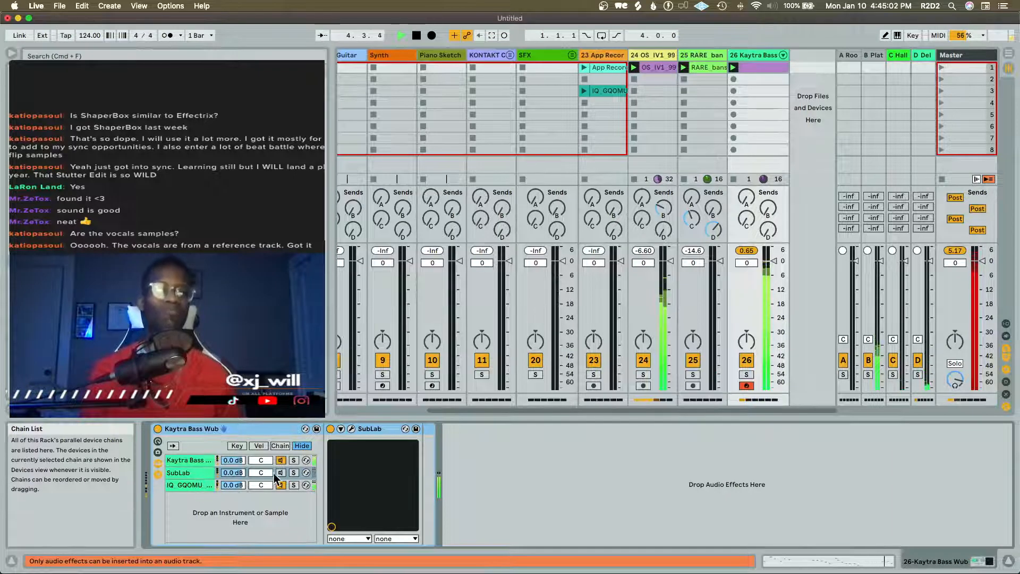
pyautogui.click(293, 485)
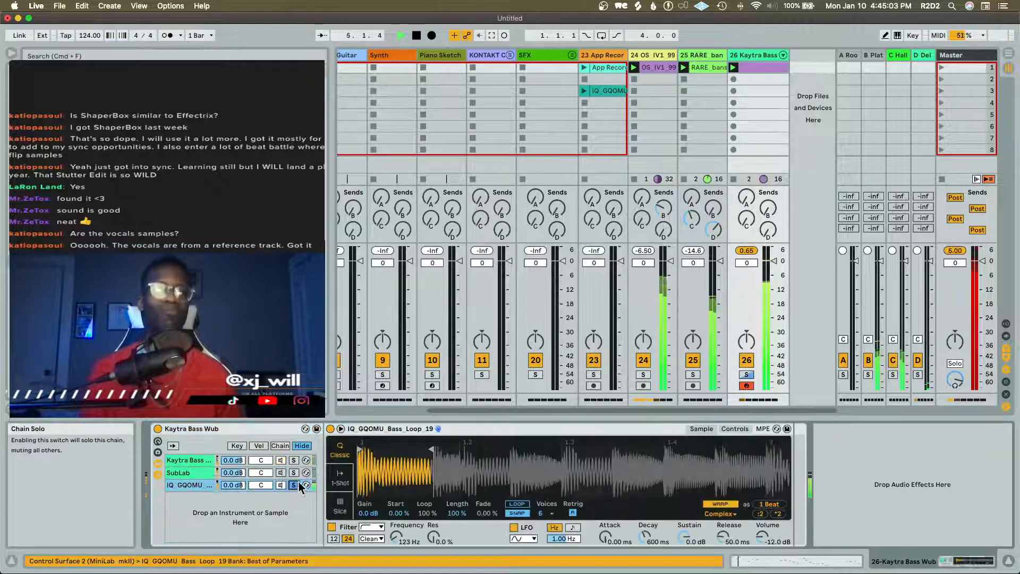
pyautogui.click(746, 375)
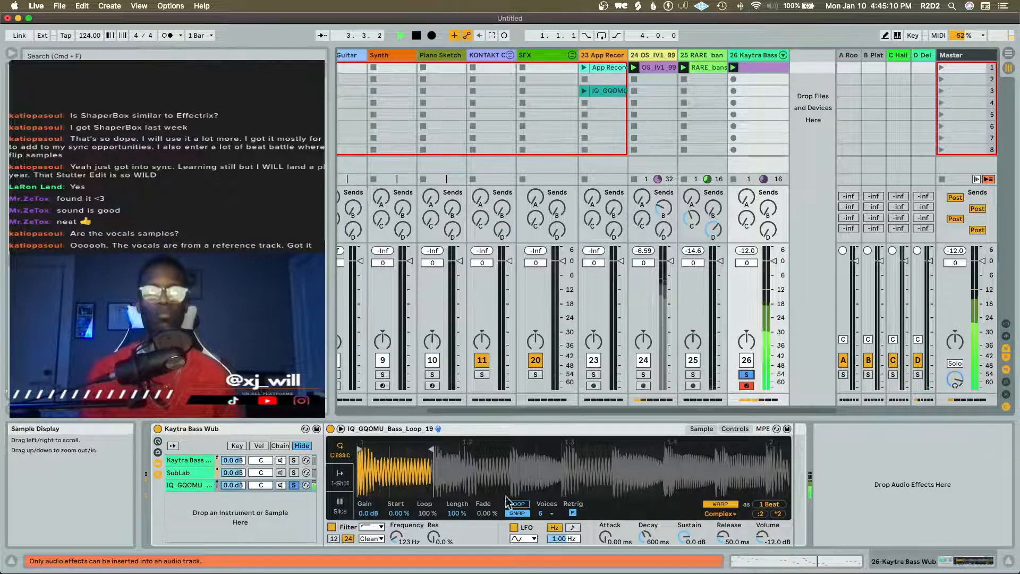
pyautogui.press('space')
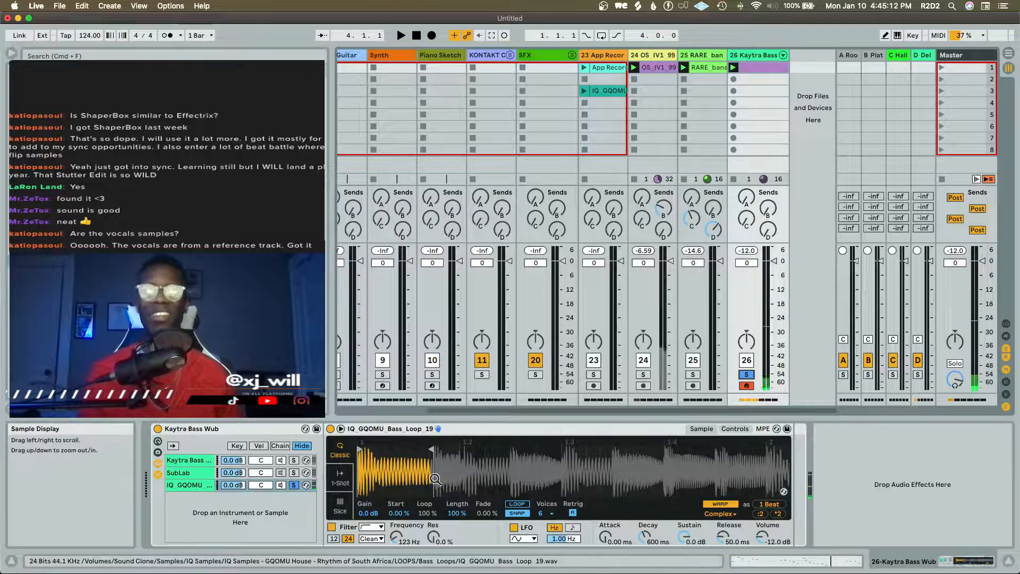
# Switch the IQ_GQOMU_Bass_Loop_19 sampler to 1-Shot mode and transpose it to -12 st, auditioning the result
pyautogui.click(338, 484)
pyautogui.press('space')
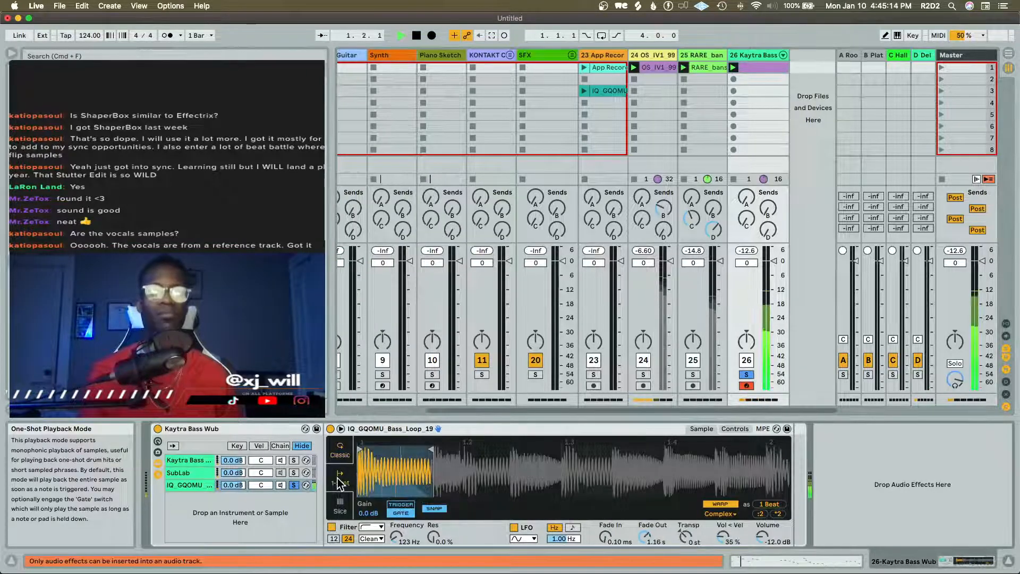
pyautogui.press('space')
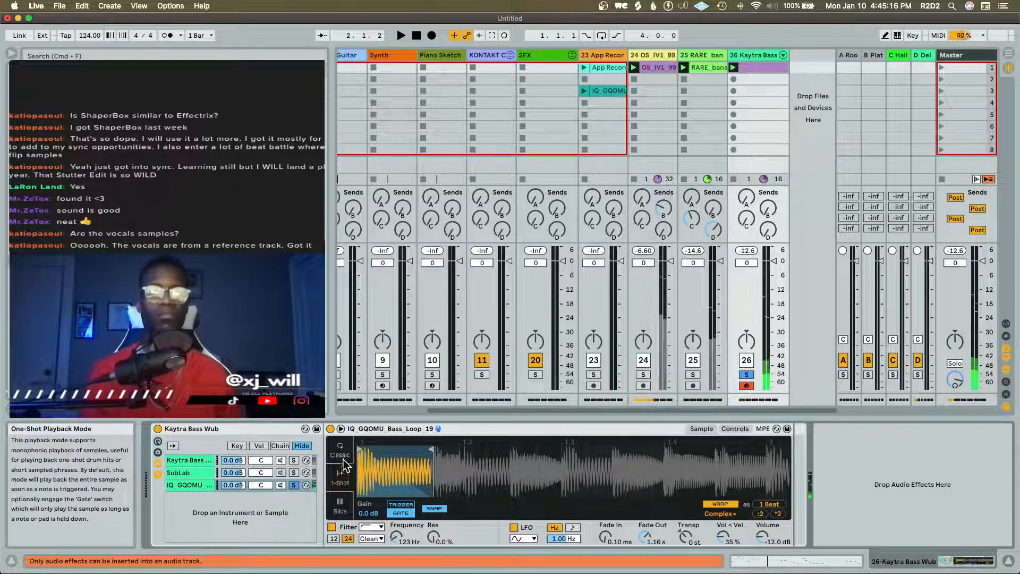
pyautogui.click(340, 451)
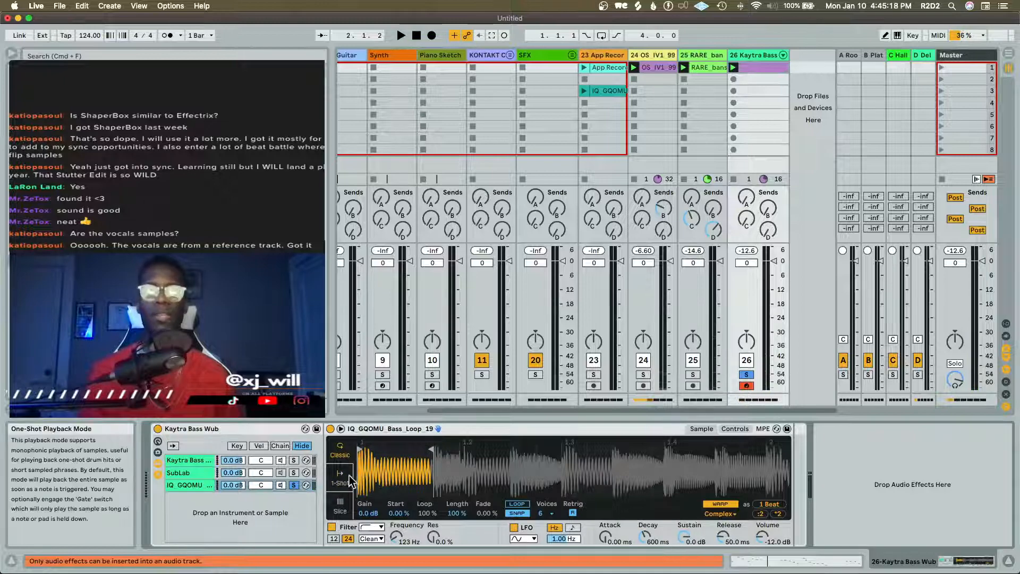
pyautogui.click(338, 478)
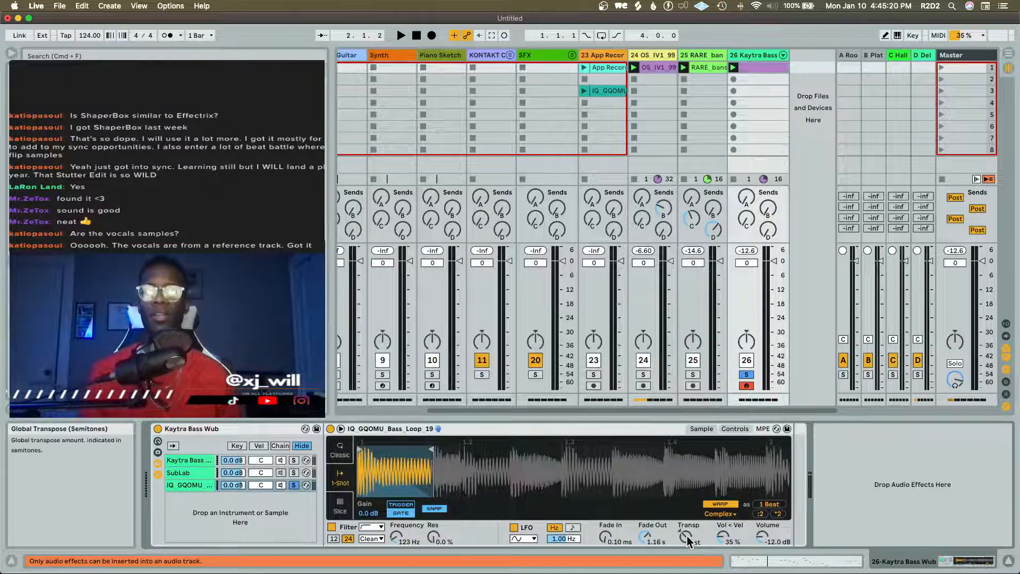
pyautogui.press('space')
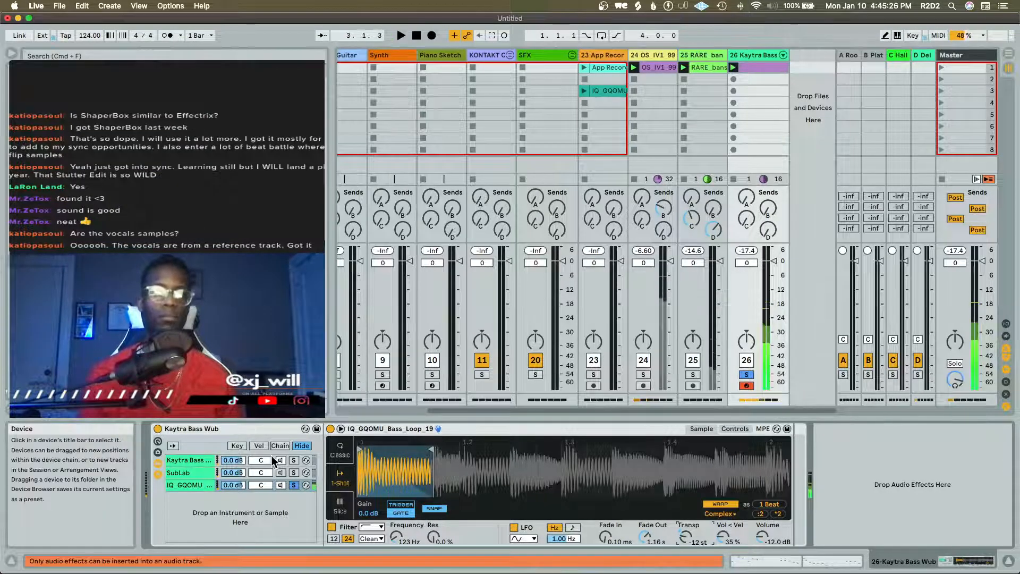
# Solo the Kaytra Bass Wub chain alongside IQ_GQOMU and audition the two layers together
pyautogui.click(292, 459)
pyautogui.click(293, 460)
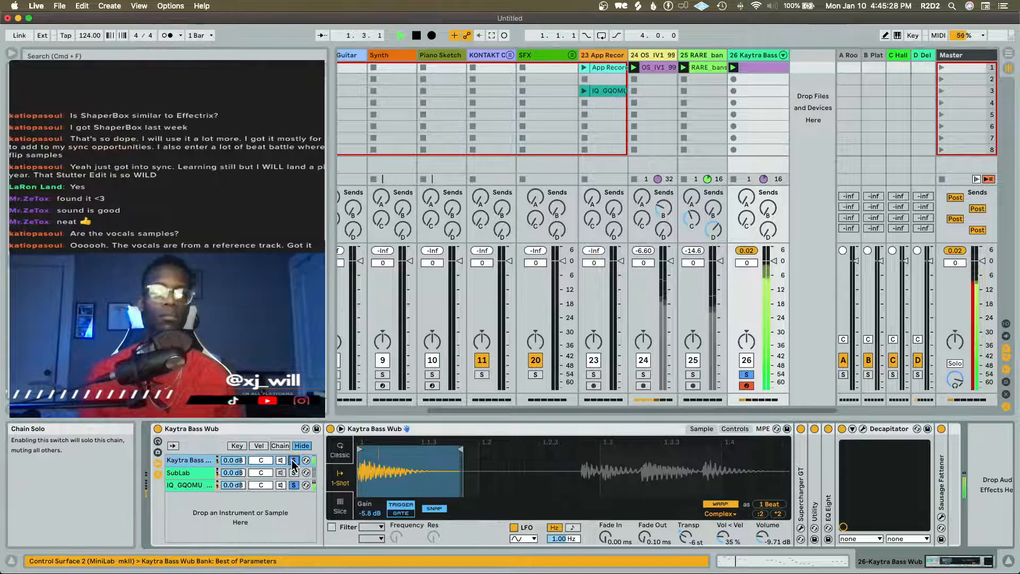
pyautogui.press('space')
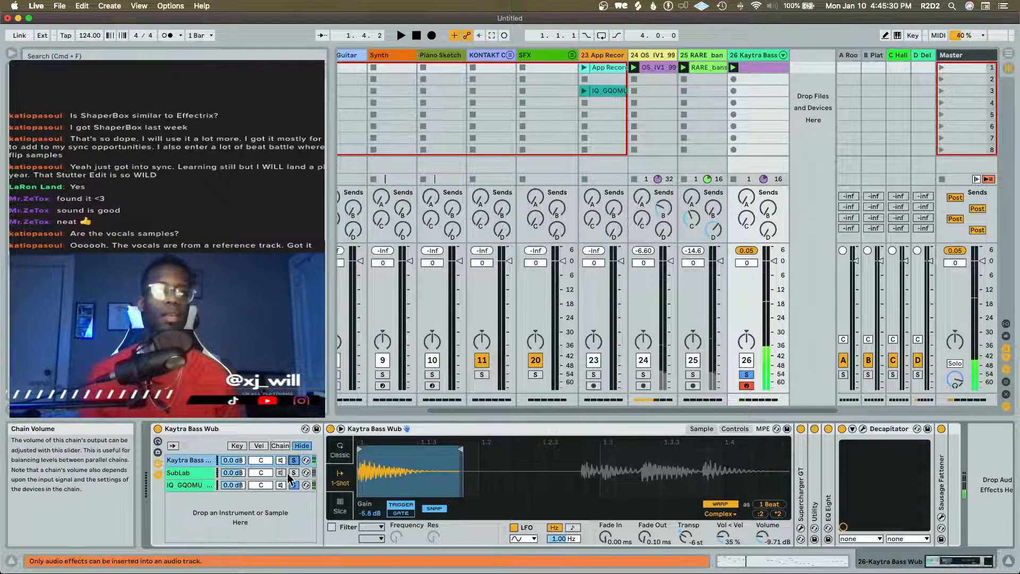
# Add the Mono preset to the IQ_GQOMU chain directly after its sampler and audition the bass
pyautogui.click(201, 486)
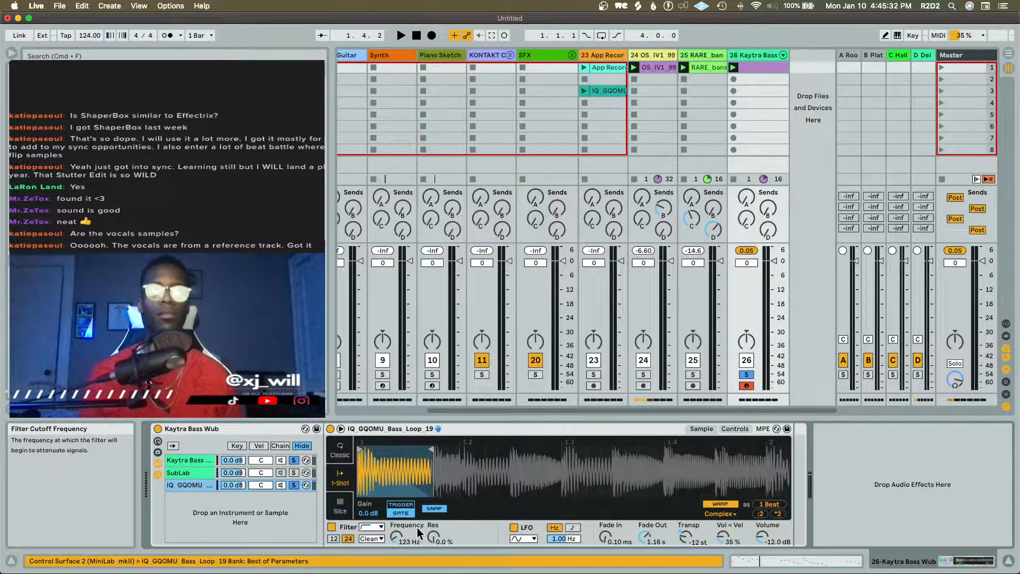
pyautogui.moveTo(721, 454); pyautogui.dragTo(946, 477)
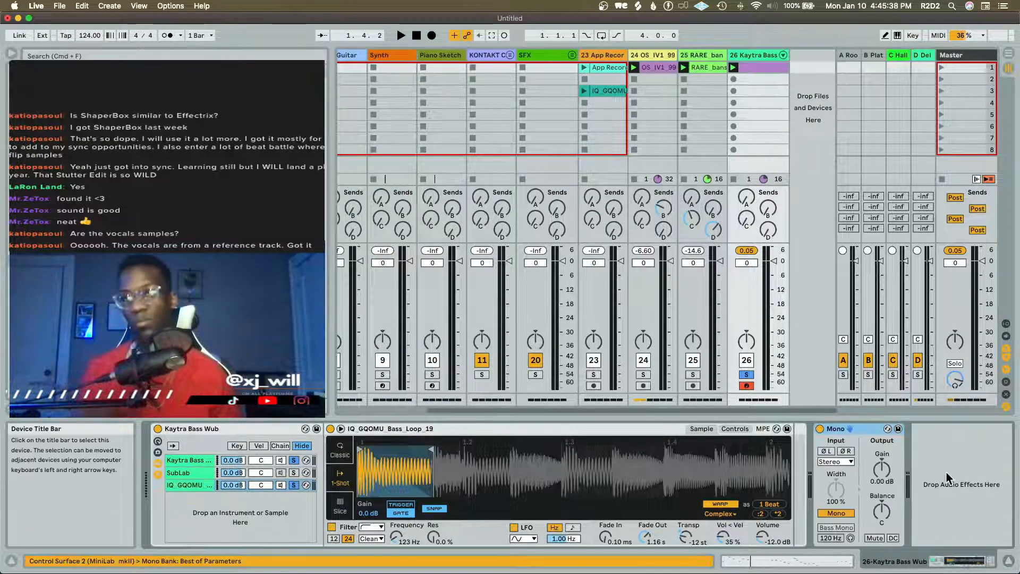
pyautogui.moveTo(840, 429); pyautogui.dragTo(791, 432)
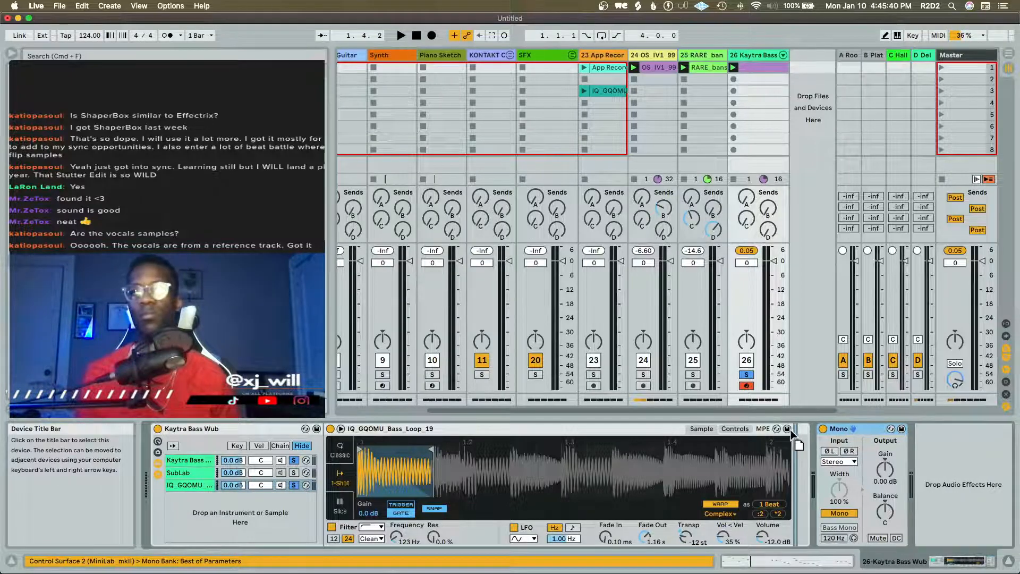
pyautogui.press('space')
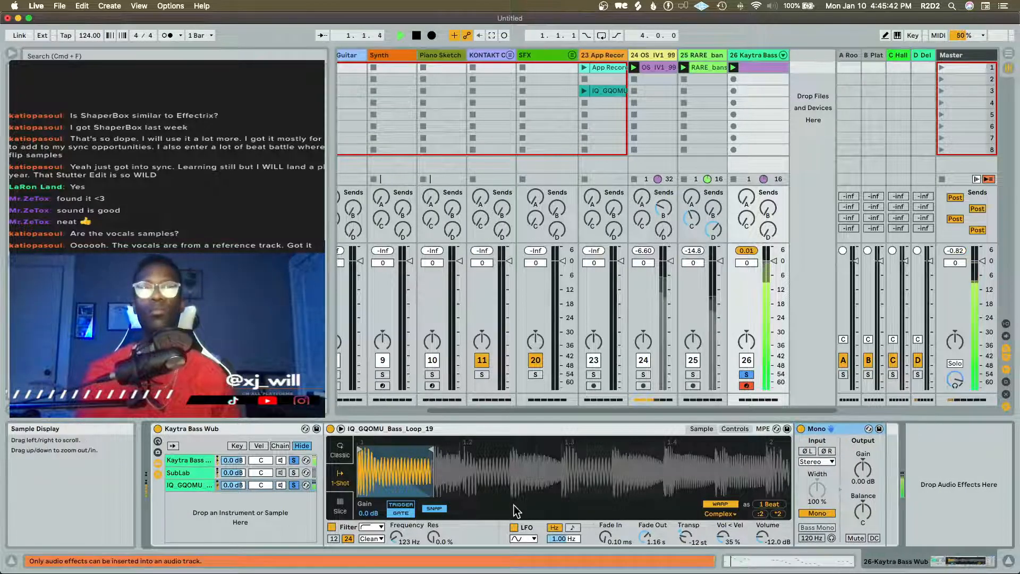
# Unsolo the Kaytra Bass Wub chain and raise the Mono device's gain on the IQ_GQOMU chain to 8.33 dB
pyautogui.click(313, 459)
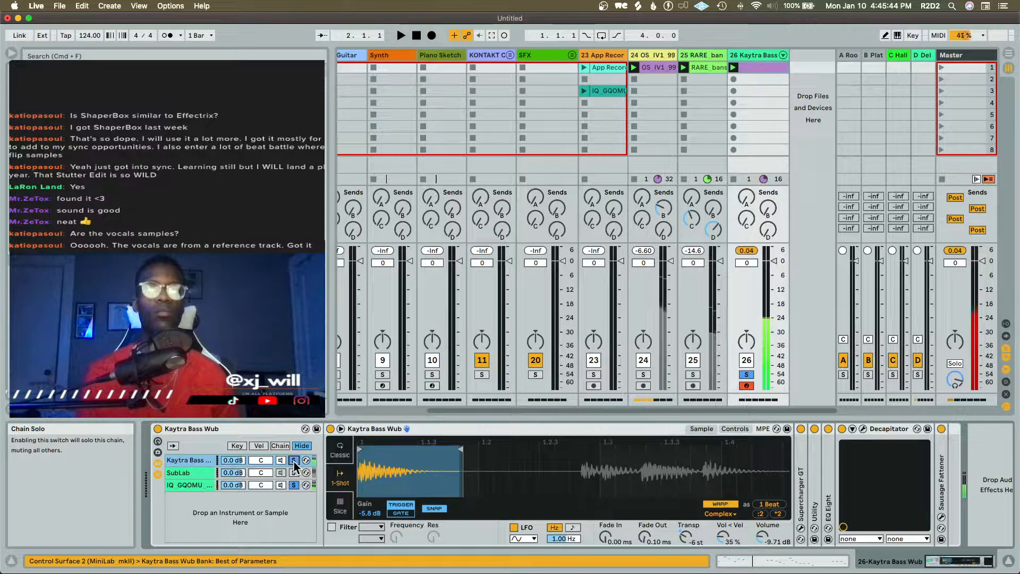
pyautogui.click(186, 484)
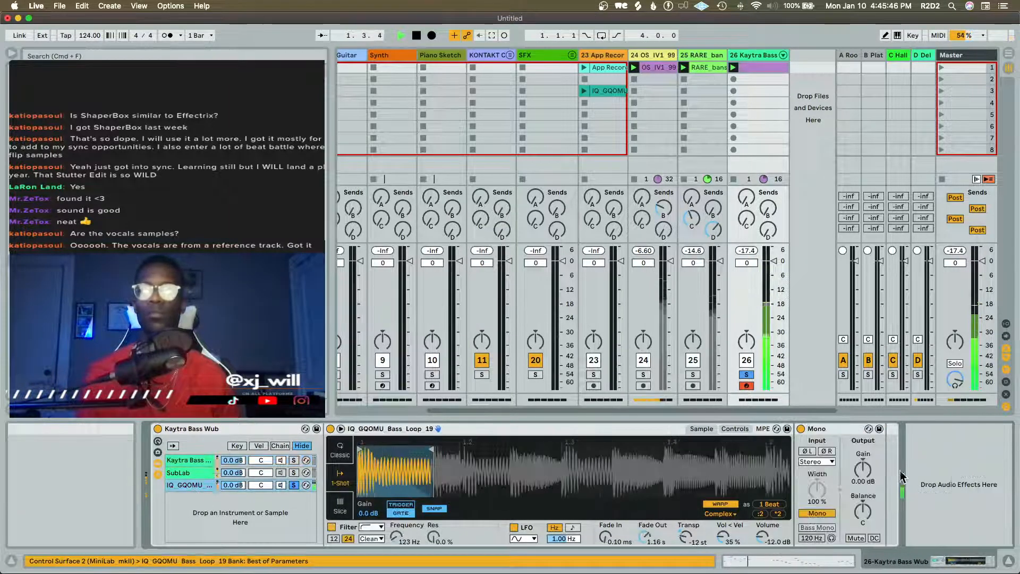
pyautogui.press('space')
pyautogui.moveTo(861, 476); pyautogui.dragTo(861, 455)
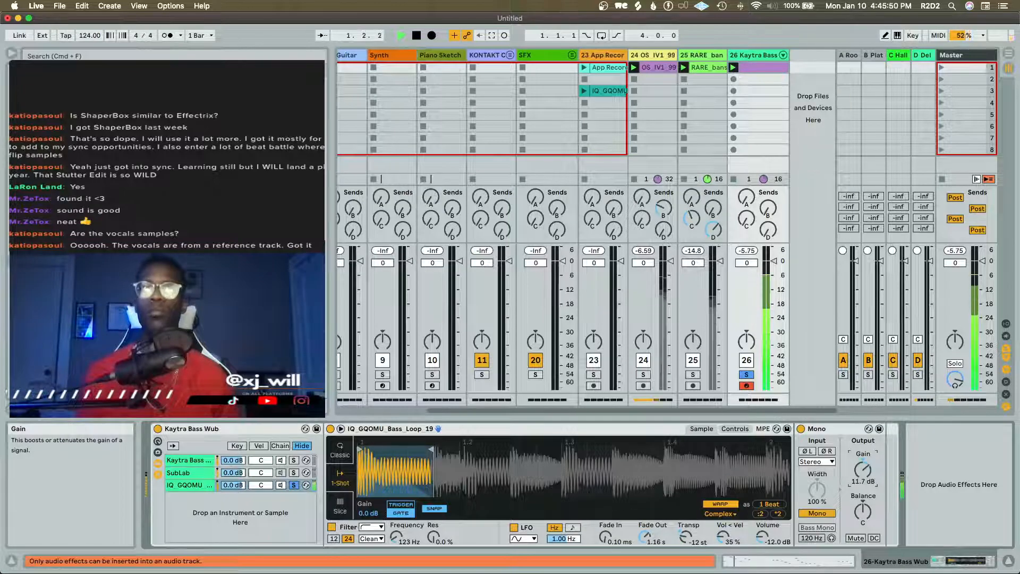
pyautogui.press('space')
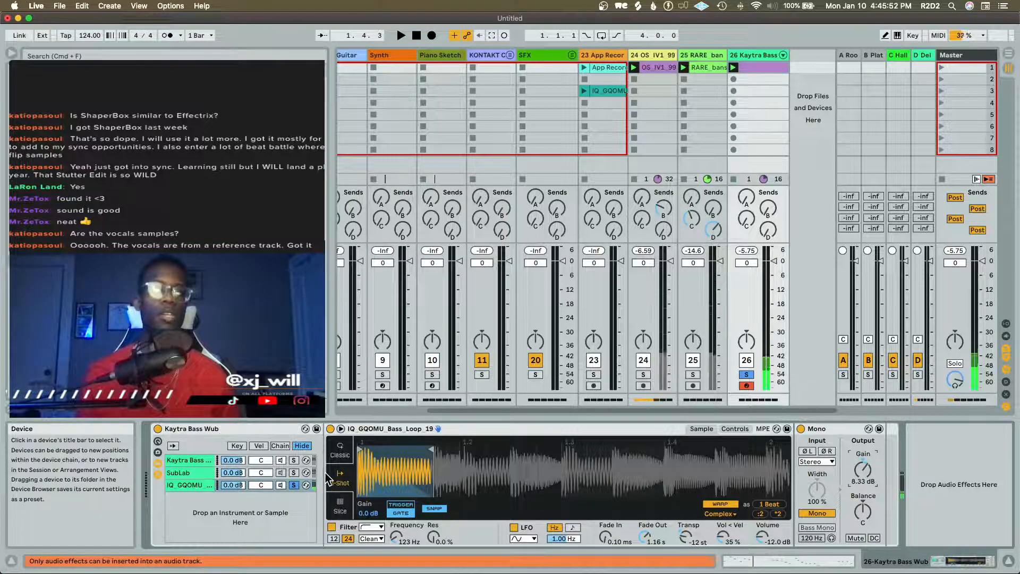
# Solo the Kaytra Bass Wub chain again and audition it with the boosted IQ_GQOMU layer
pyautogui.click(296, 461)
pyautogui.press('space')
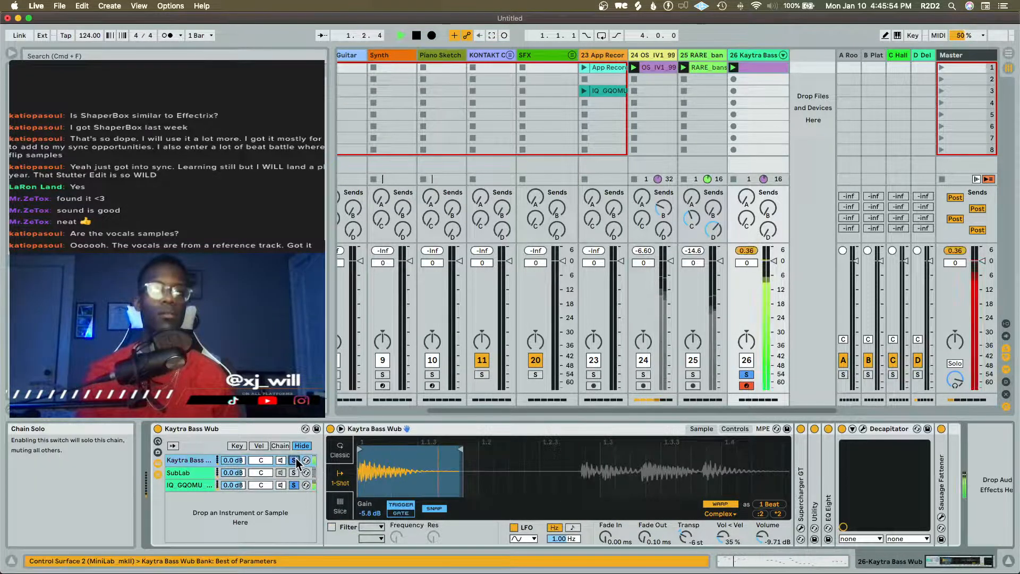
pyautogui.press('space')
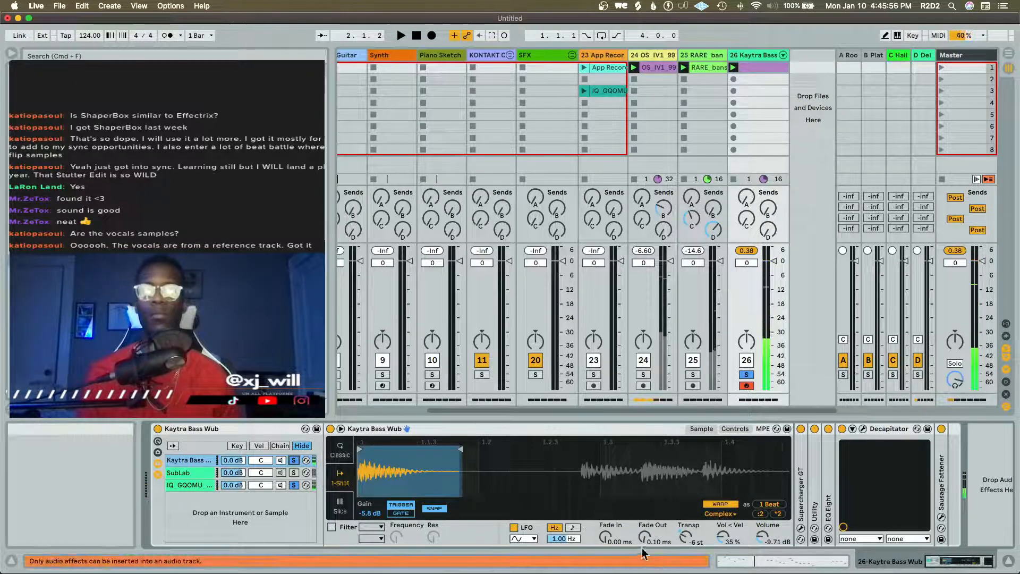
# Set the Kaytra Bass Wub sampler's Fade In to 24.4 ms while listening to the bassline
pyautogui.moveTo(605, 536); pyautogui.dragTo(606, 520)
pyautogui.press('space')
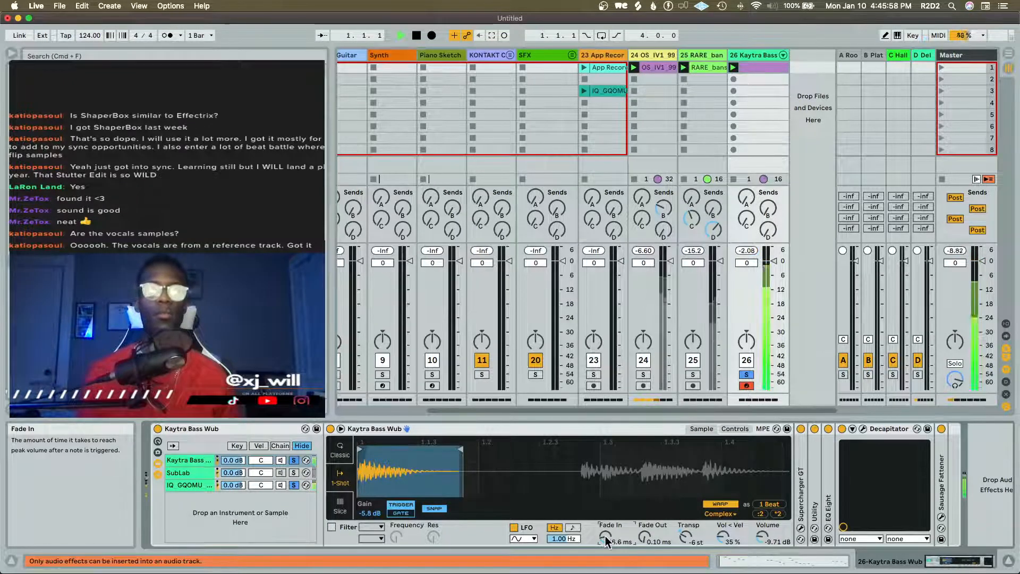
pyautogui.moveTo(605, 536)
pyautogui.mouseDown()
pyautogui.moveTo(604, 515)
pyautogui.moveTo(605, 537)
pyautogui.mouseUp()
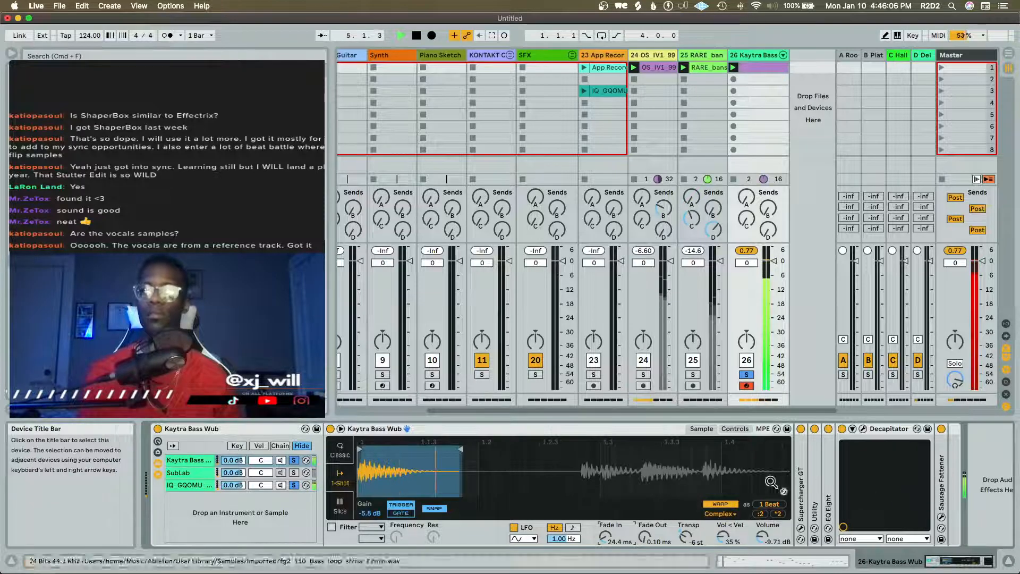
pyautogui.press('space')
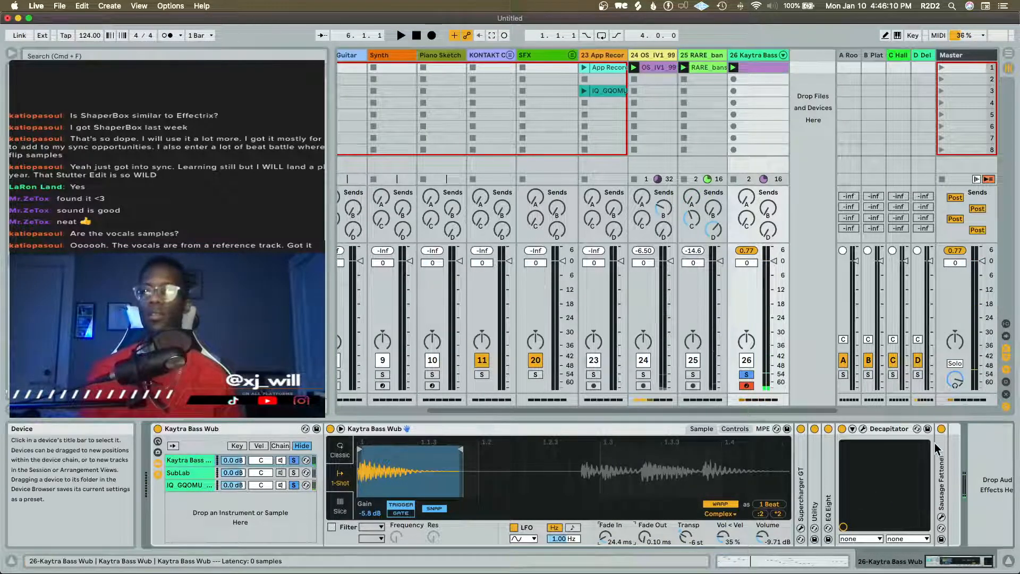
# Inspect the Decapitator and Sausage Fattener plug-ins on the Kaytra Bass Wub chain while auditioning the bass, and close their windows
pyautogui.click(863, 429)
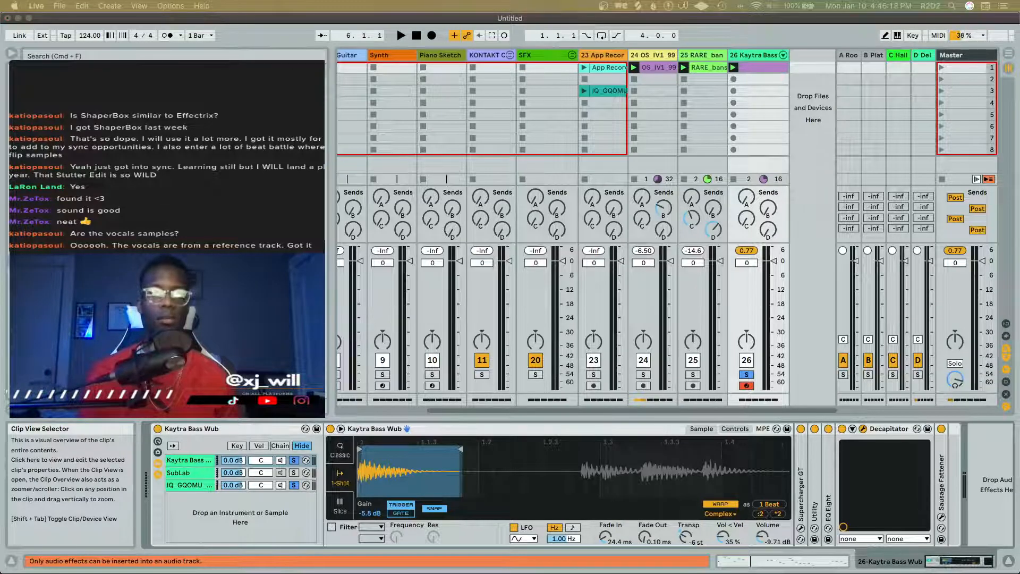
pyautogui.click(487, 542)
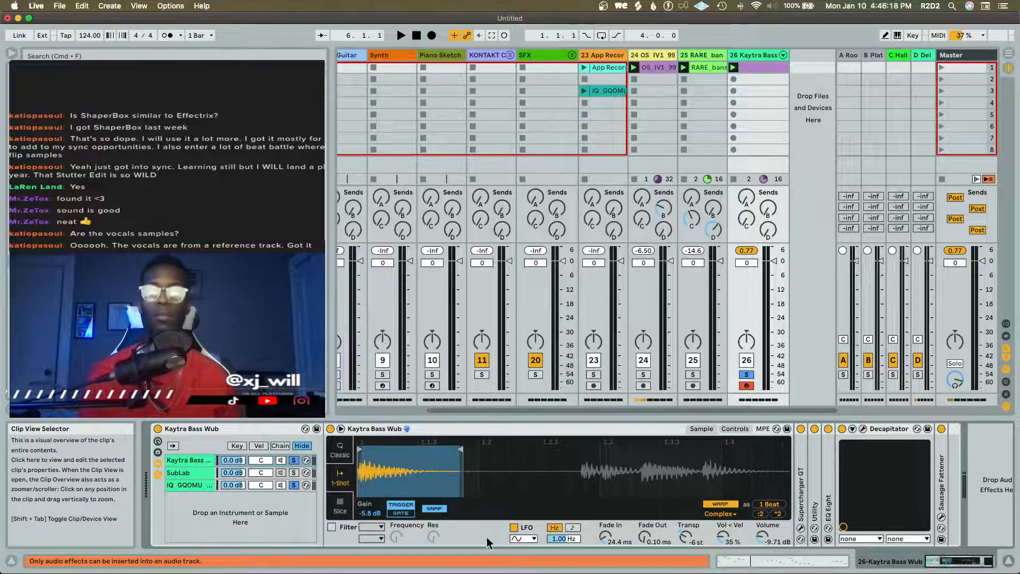
pyautogui.click(941, 517)
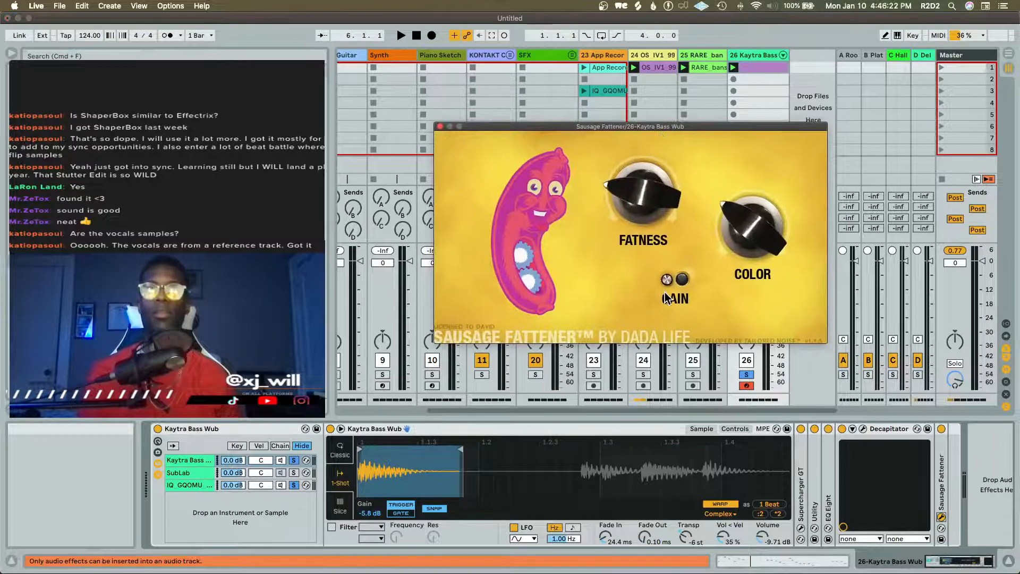
pyautogui.press('space')
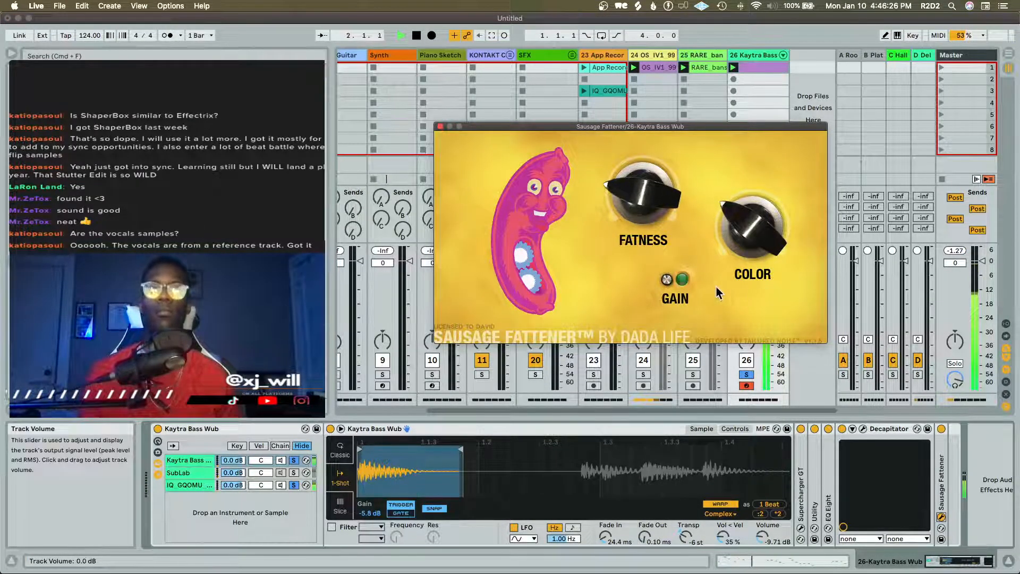
pyautogui.click(440, 127)
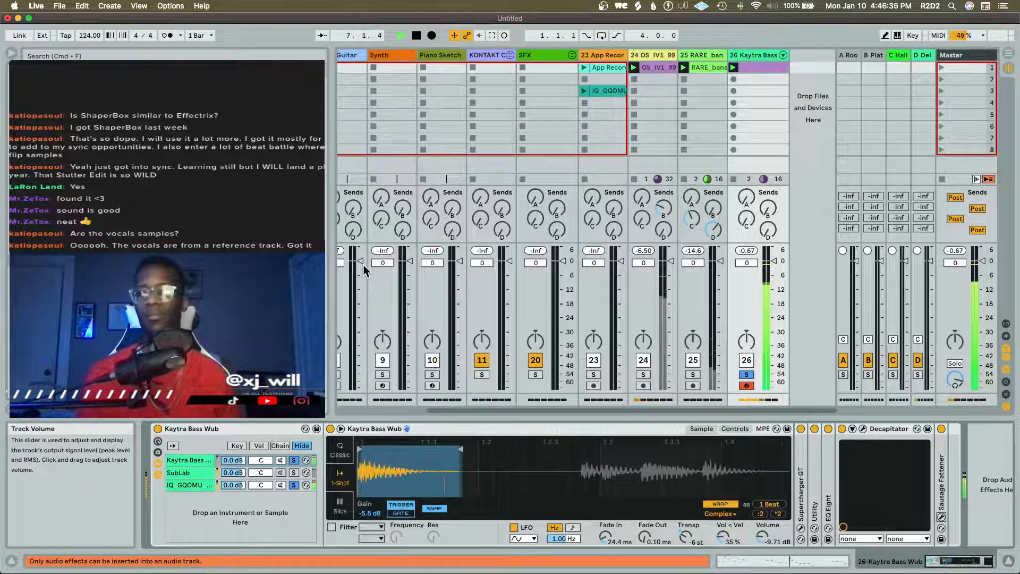
pyautogui.press('space')
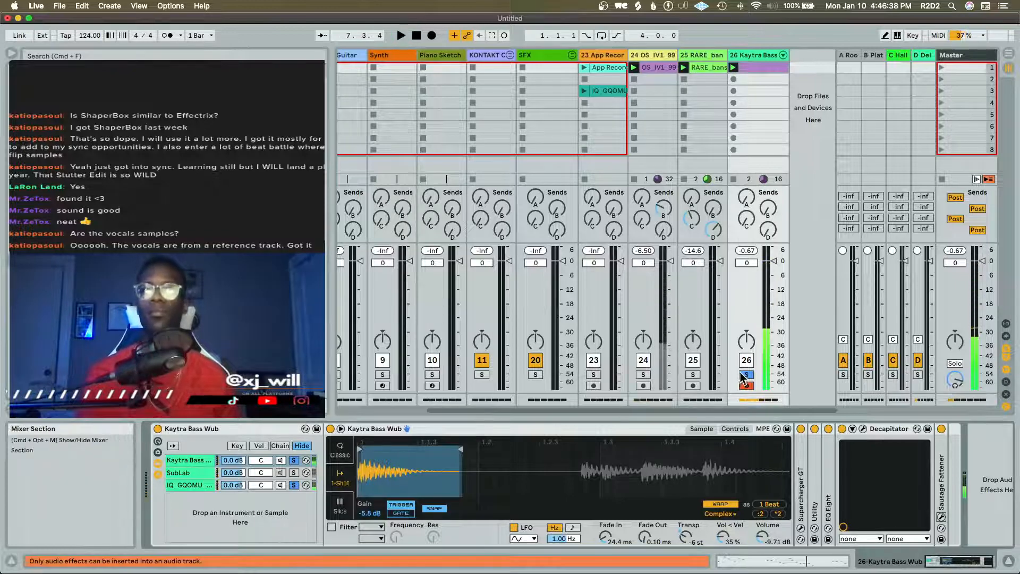
# Unsolo the Kaytra Bass Wub track and play the full mix, briefly checking the Arrangement view before stopping playback
pyautogui.click(746, 375)
pyautogui.press('space')
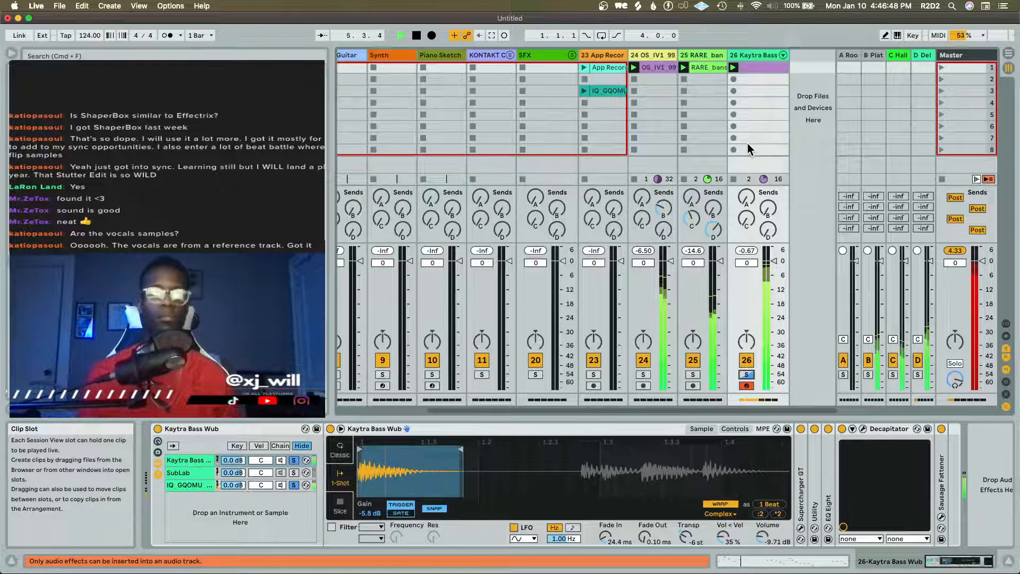
pyautogui.press('Tab')
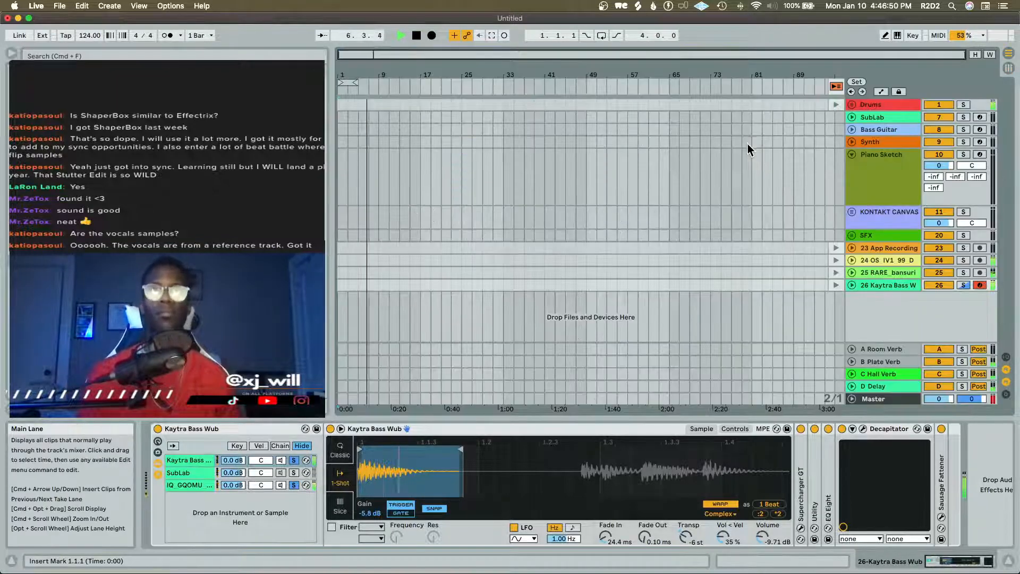
pyautogui.press('Tab')
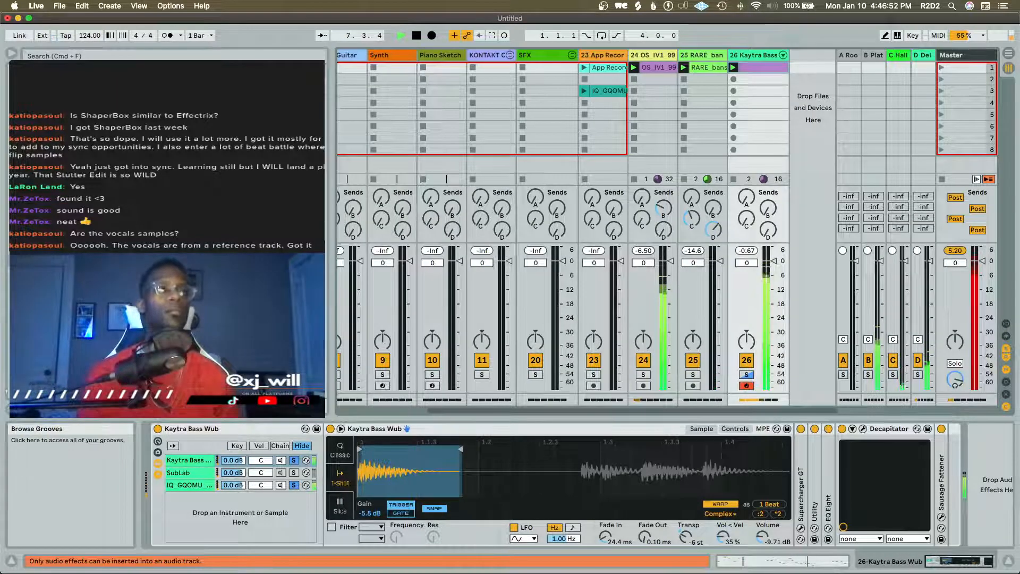
pyautogui.press('space')
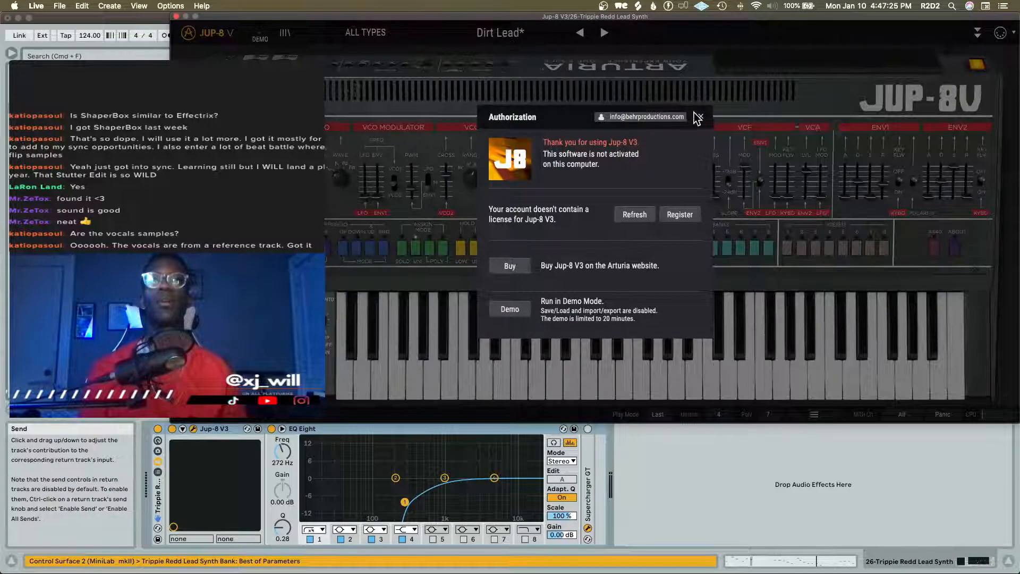
# Move the Jup-8 V plug-in window of the Trippie Redd Lead Synth track aside and clear the Mail window off the desktop
pyautogui.click(697, 117)
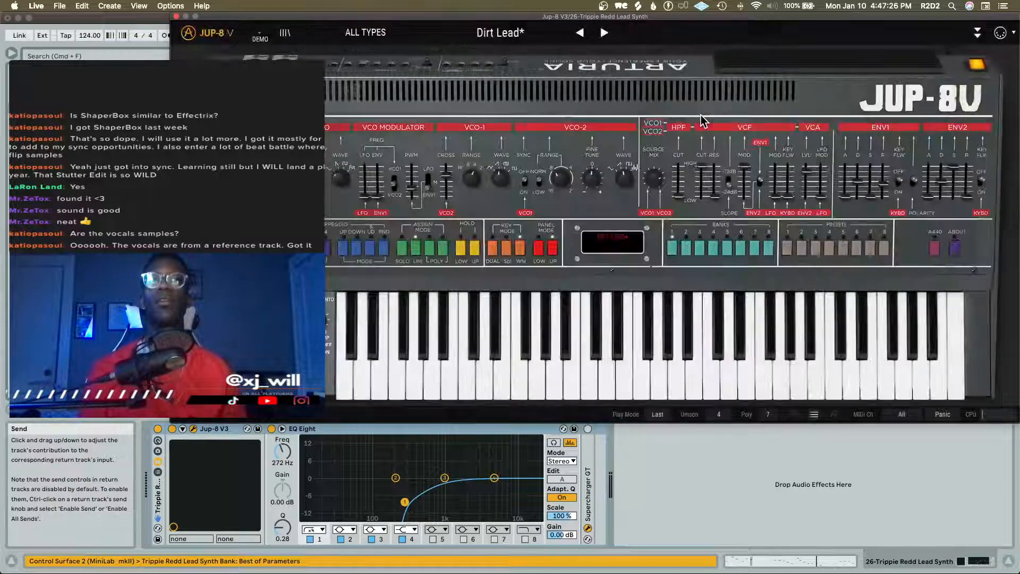
pyautogui.moveTo(674, 23); pyautogui.dragTo(363, 101)
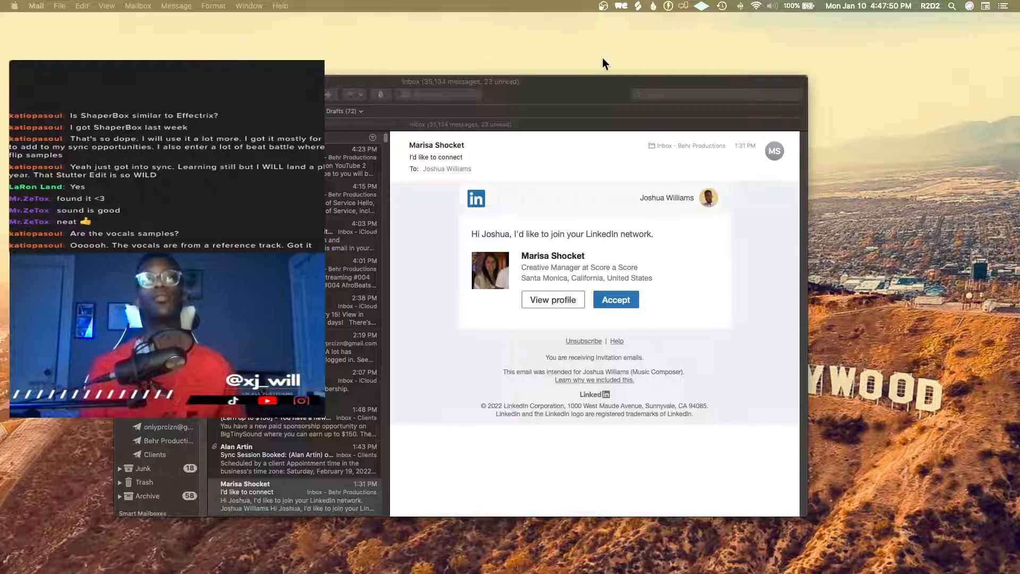
pyautogui.moveTo(500, 79); pyautogui.dragTo(627, 573)
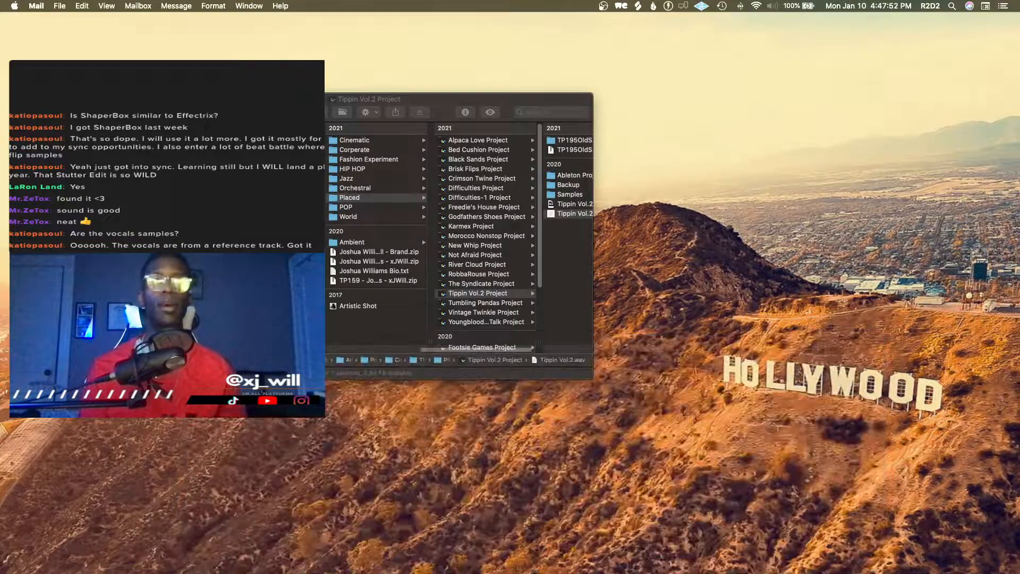
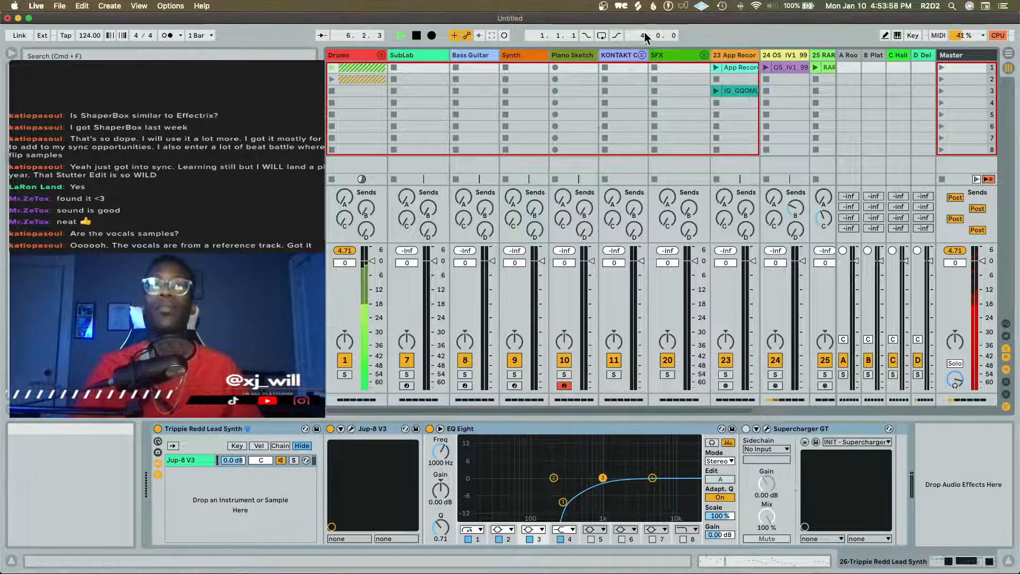
# Stop playback, launch the plucked guitar clip on track 24 and show that track's device chain
pyautogui.press('space')
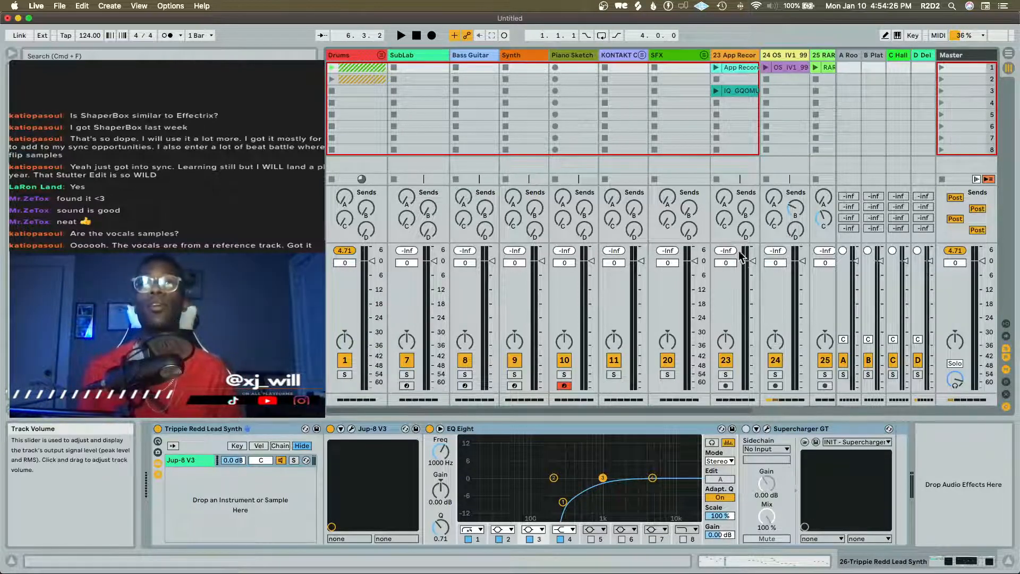
pyautogui.hscroll(3, 637, 80)
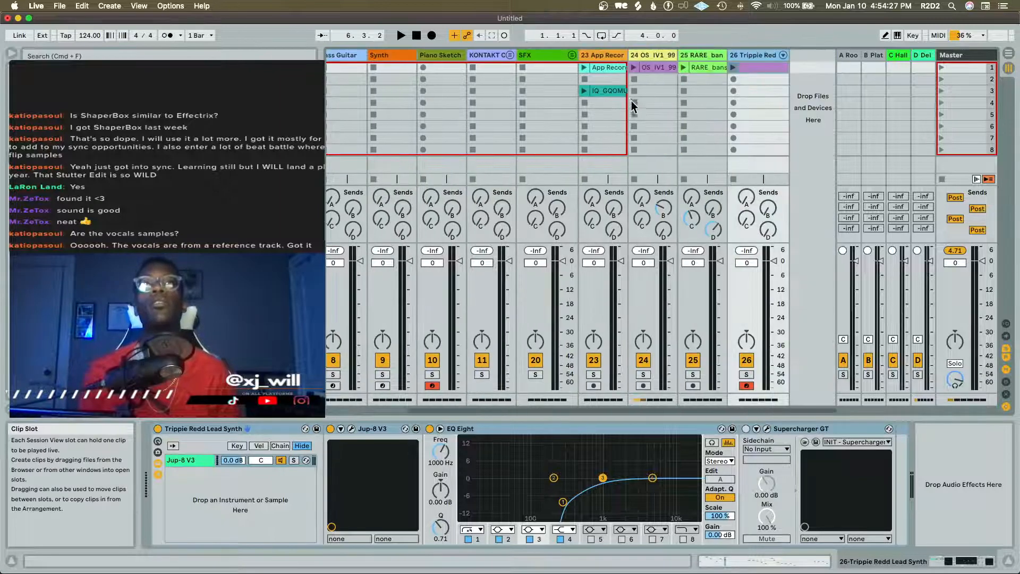
pyautogui.click(636, 68)
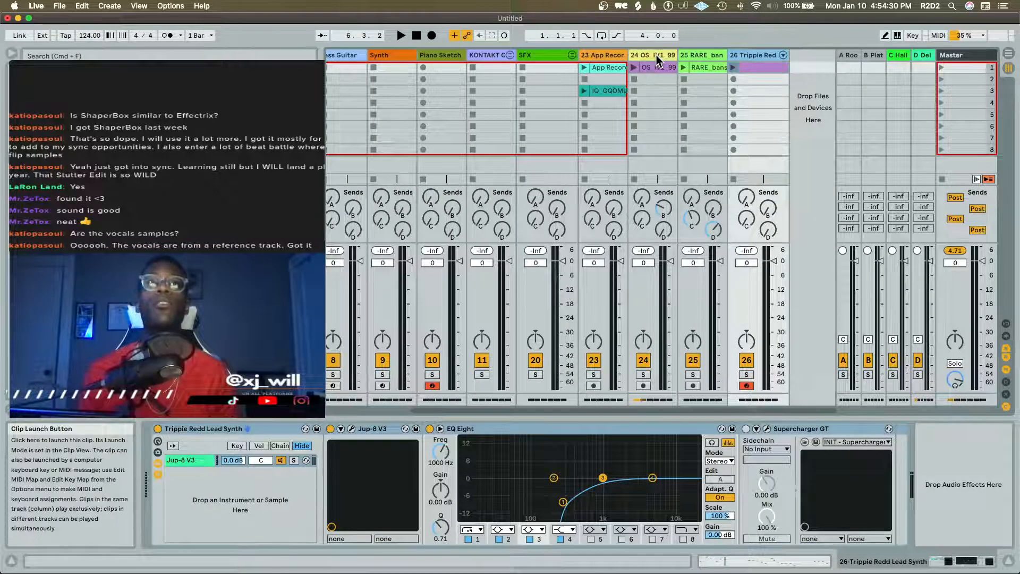
pyautogui.click(655, 55)
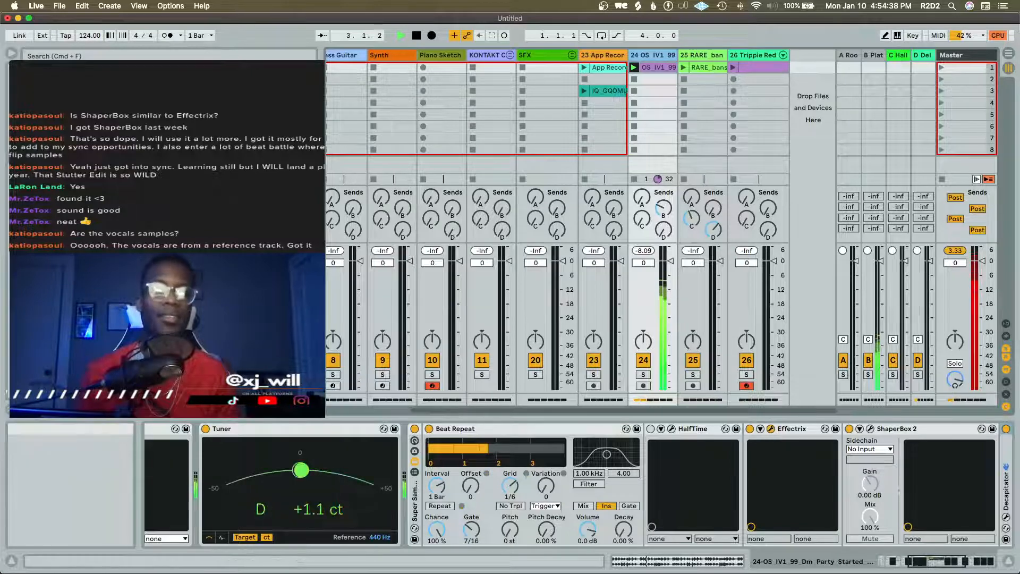
# Load the Frickelloop preset in Effectrix on the plucked guitar track and play the loop through it
pyautogui.click(771, 428)
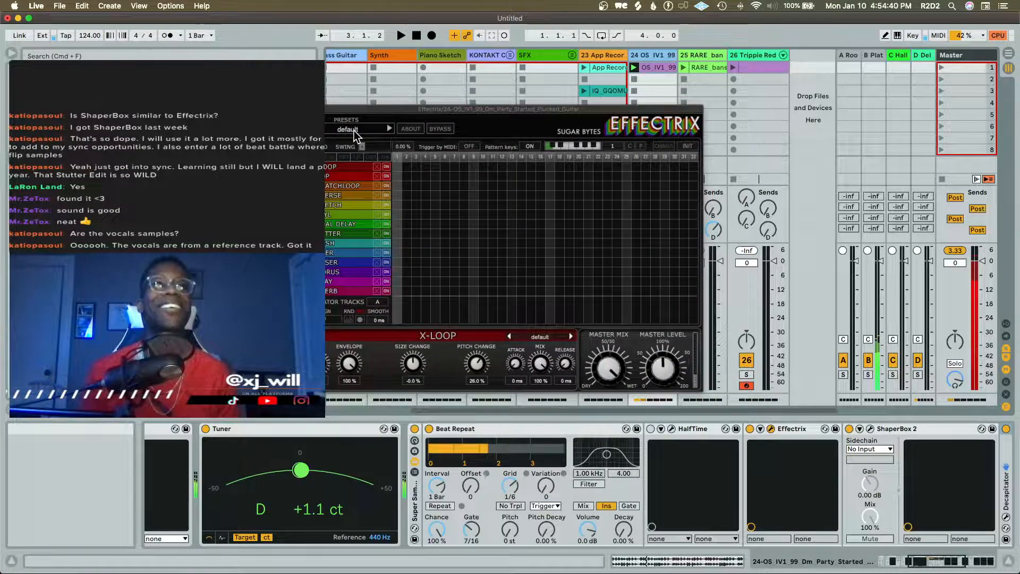
pyautogui.click(353, 130)
pyautogui.moveTo(369, 171)
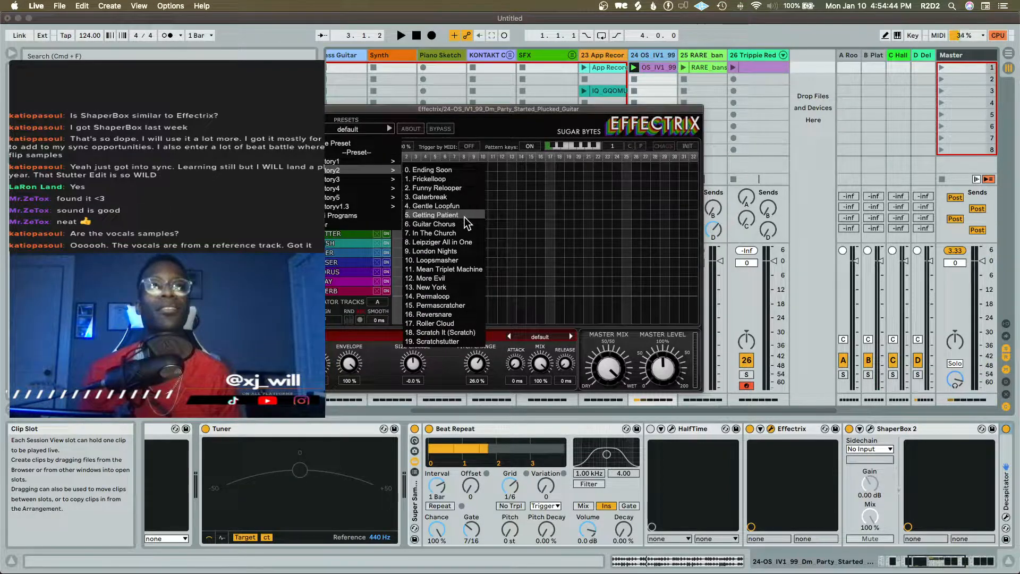
pyautogui.click(452, 179)
pyautogui.press('space')
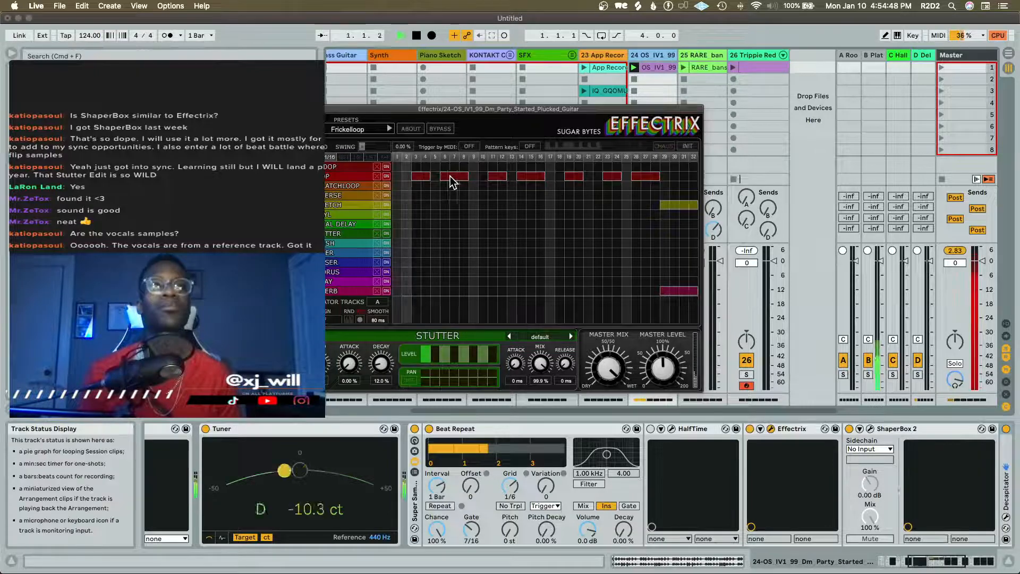
# Step through the Effectrix presets from Funny Relooper to Gentle Loopfun while listening, close the plug-in window and stop playback
pyautogui.click(389, 129)
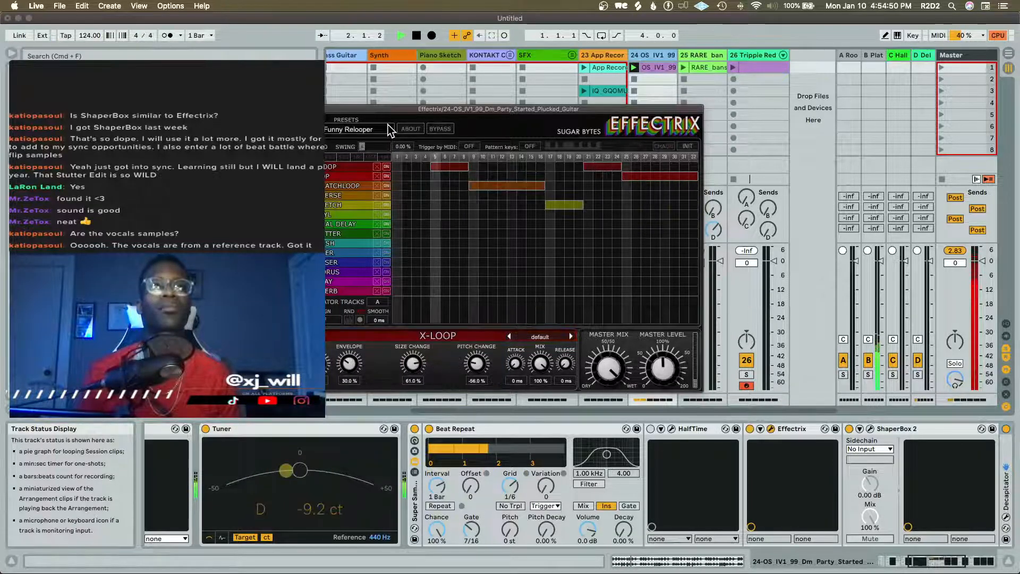
pyautogui.click(390, 129)
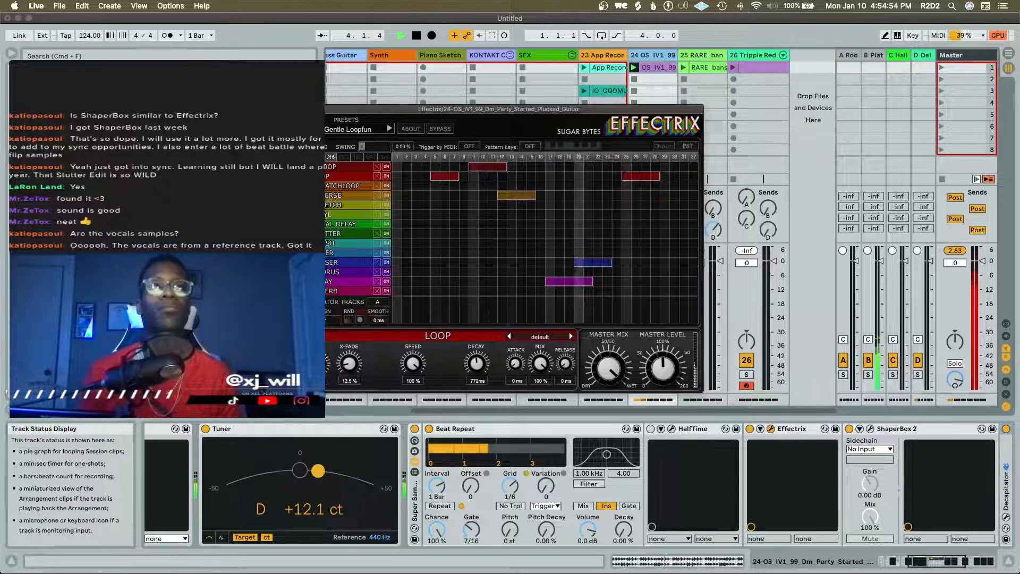
pyautogui.click(299, 109)
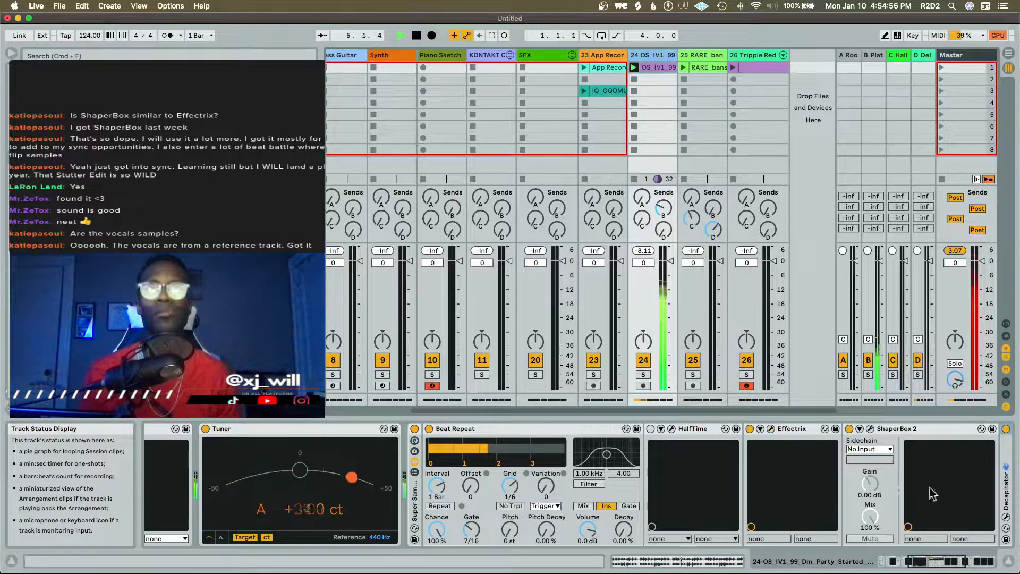
pyautogui.press('space')
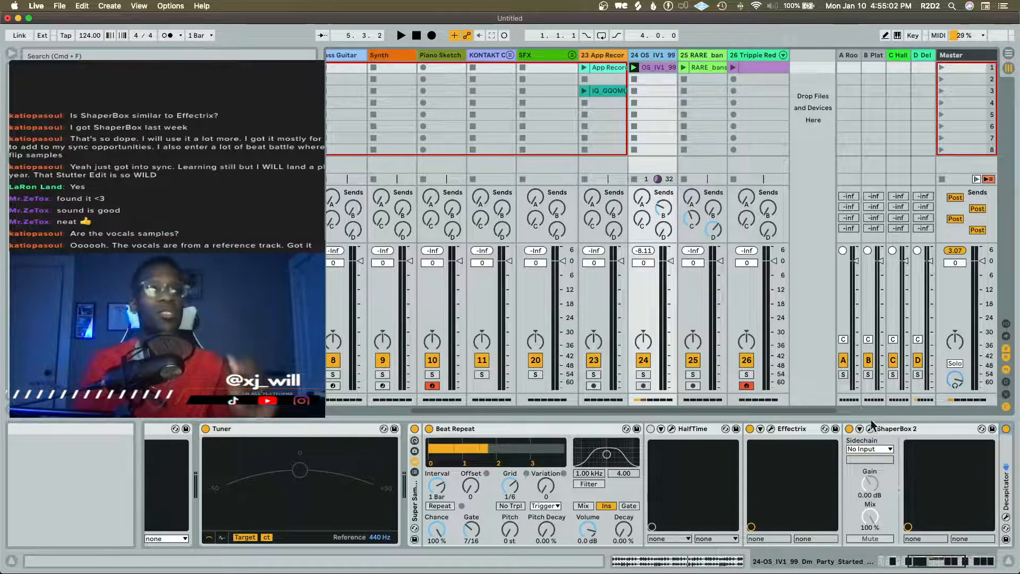
# Collapse the Beat Repeat, HalfTime and Effectrix devices in the guitar track's Super Sample Flipper chain
pyautogui.doubleClick(562, 430)
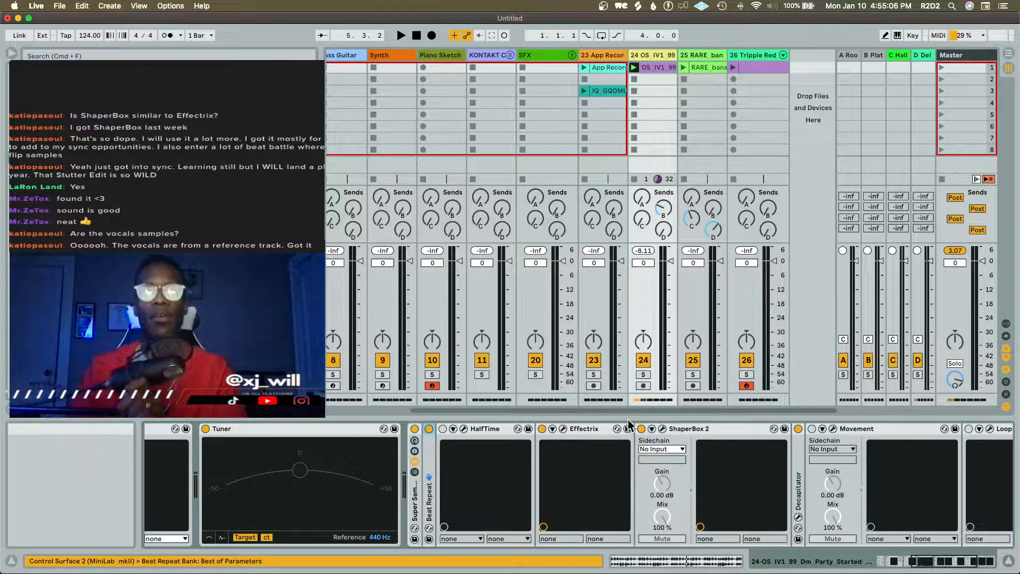
pyautogui.doubleClick(487, 429)
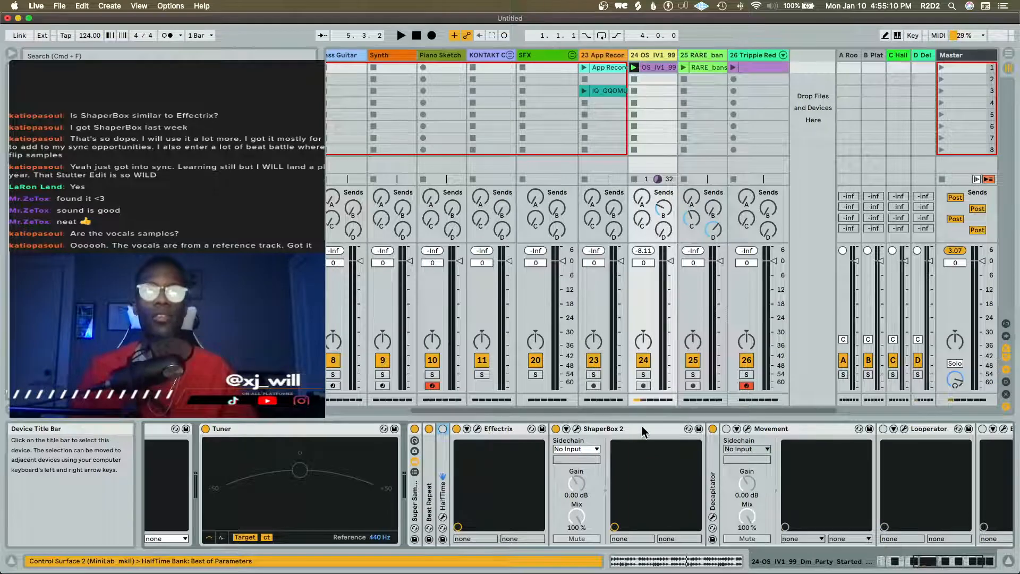
pyautogui.doubleClick(499, 429)
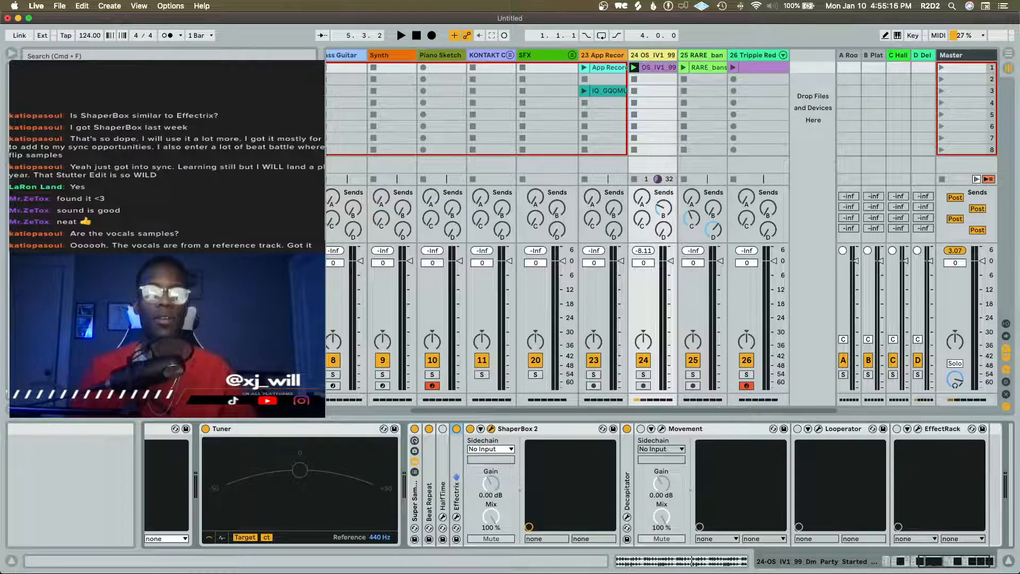
# Open the ShaperBox 2 preset library on the guitar track and browse the Instant Remix and Beat Spice packs
pyautogui.moveTo(332, 60); pyautogui.dragTo(337, 133)
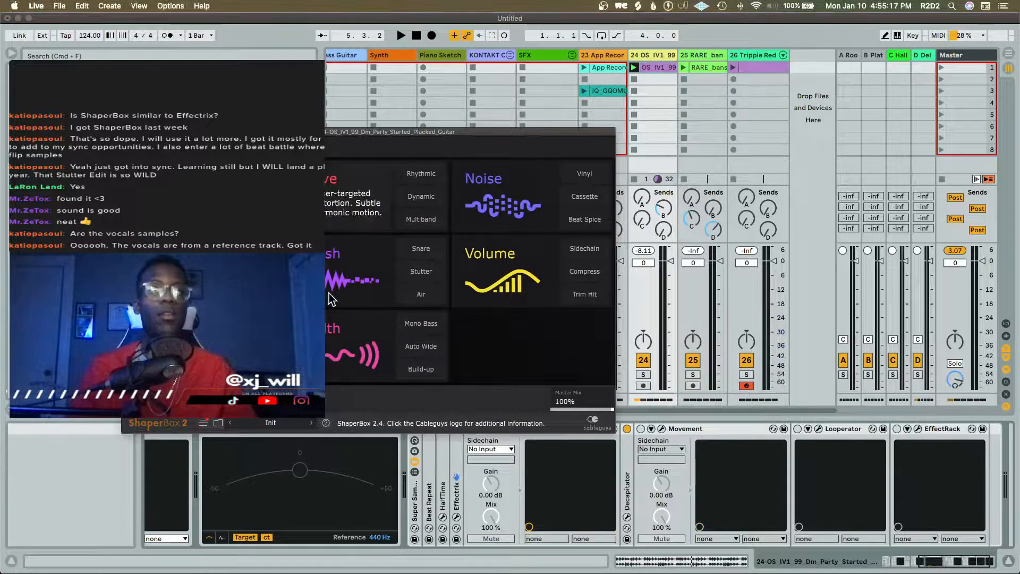
pyautogui.click(218, 422)
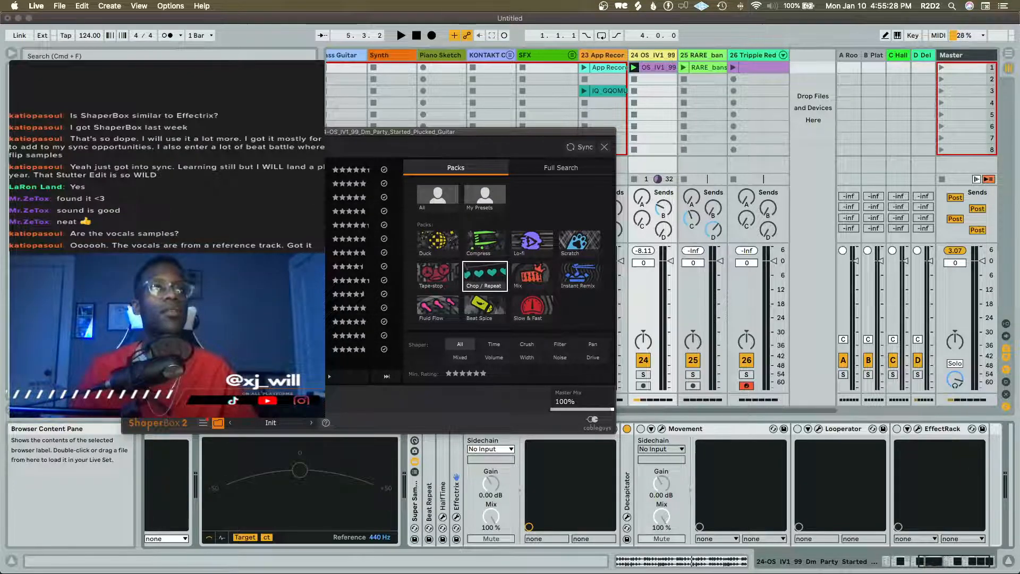
pyautogui.moveTo(271, 132); pyautogui.dragTo(535, 69)
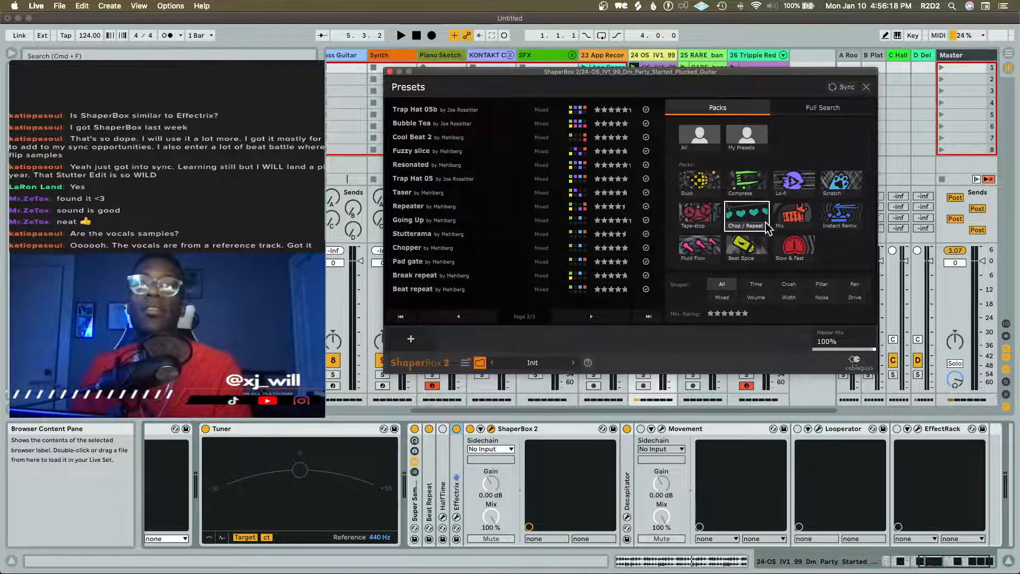
pyautogui.click(840, 212)
pyautogui.click(743, 245)
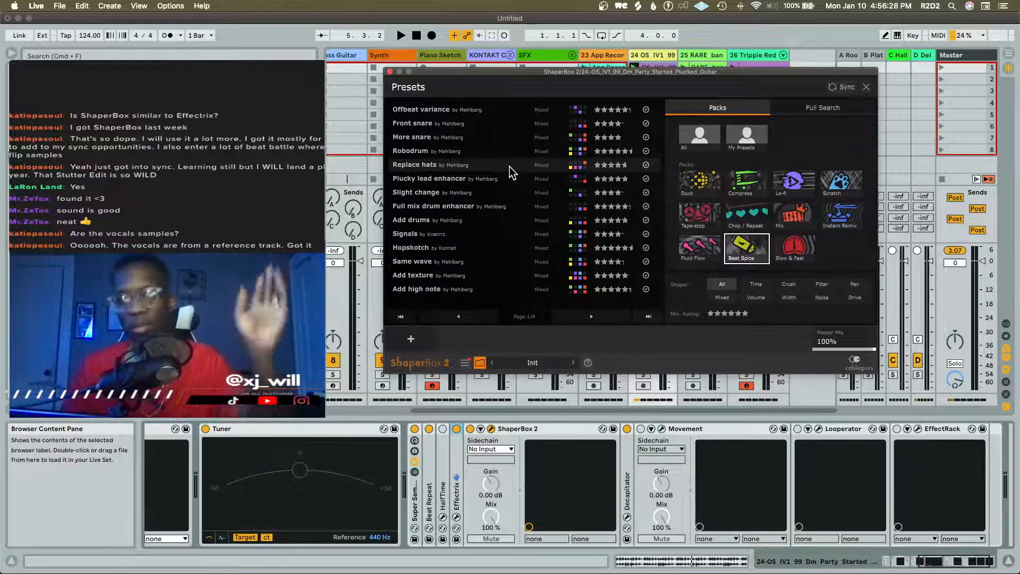
# Listen to the guitar loop with ShaperBox 2 on its Init preset, reopening the plug-in window, and stop playback
pyautogui.press('space')
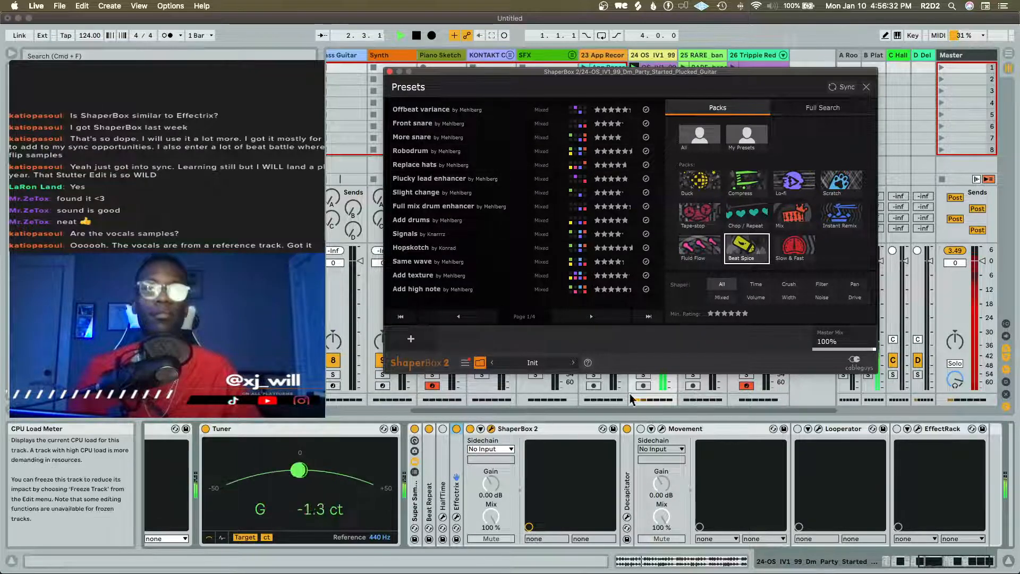
pyautogui.click(491, 430)
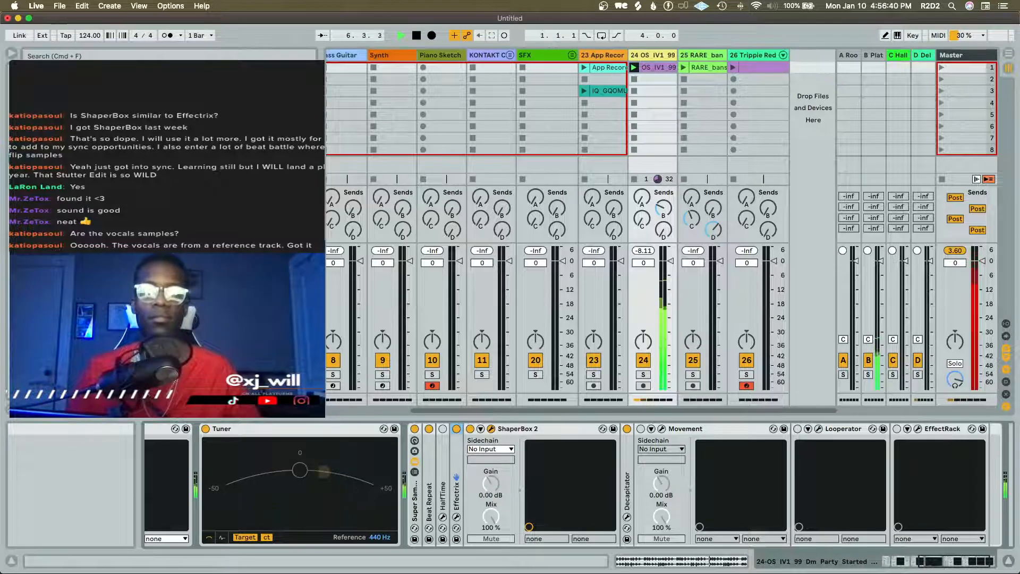
pyautogui.moveTo(409, 572); pyautogui.dragTo(579, 92)
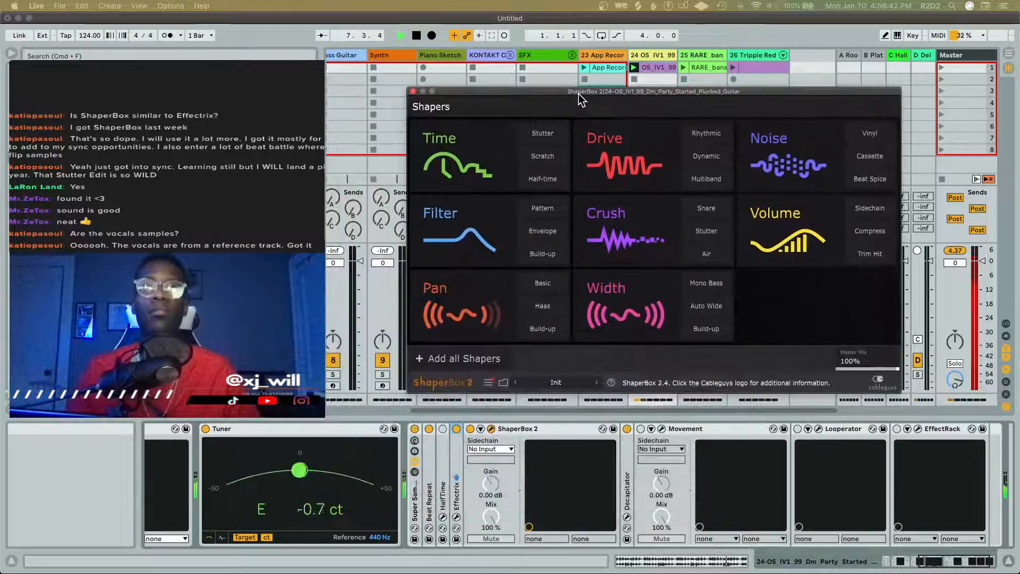
pyautogui.press('space')
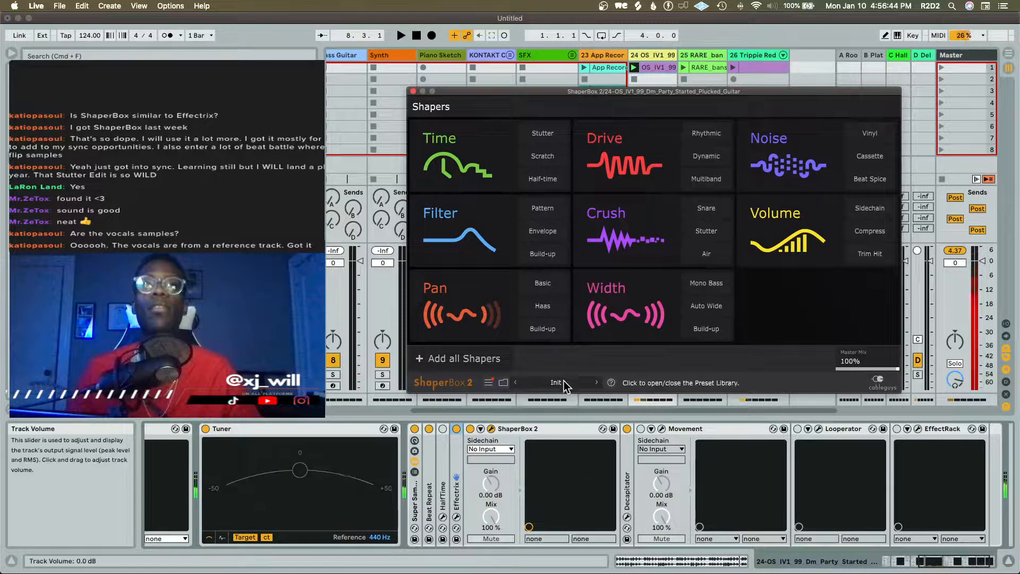
# Load the Plucky lead enhancer preset from ShaperBox 2's Beat Spice pack and audition it on the guitar loop
pyautogui.click(563, 381)
pyautogui.click(512, 200)
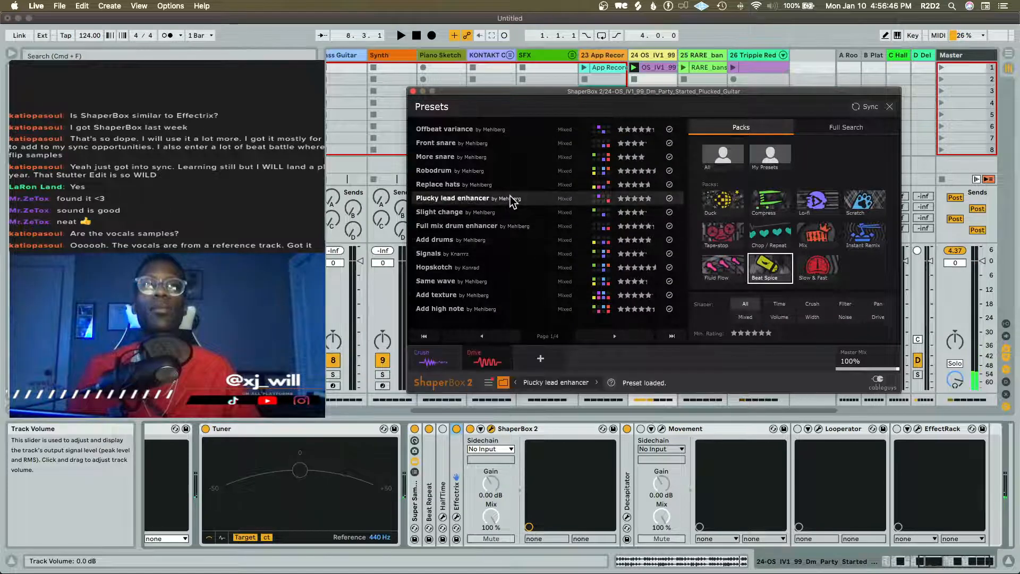
pyautogui.press('space')
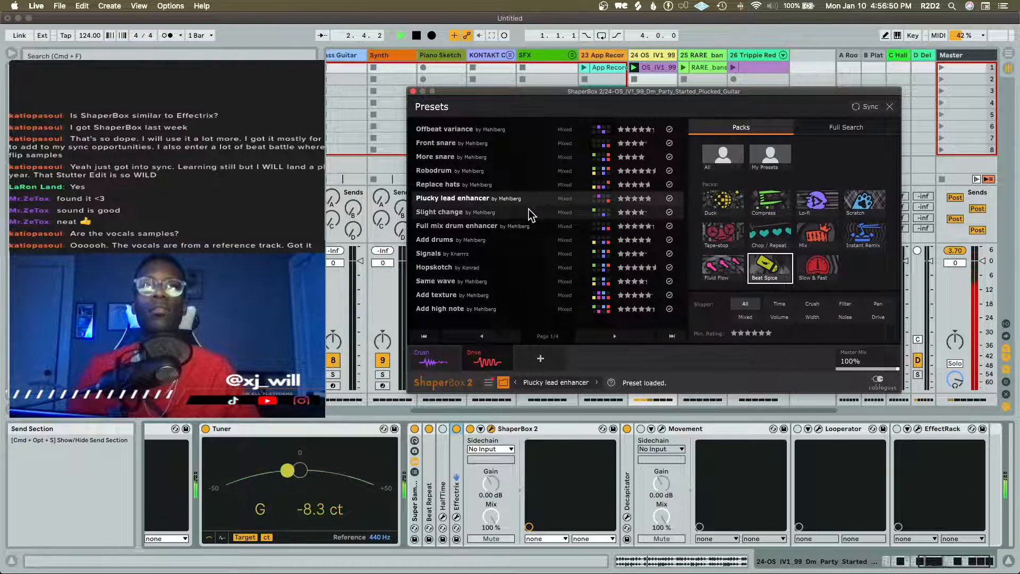
pyautogui.press('space')
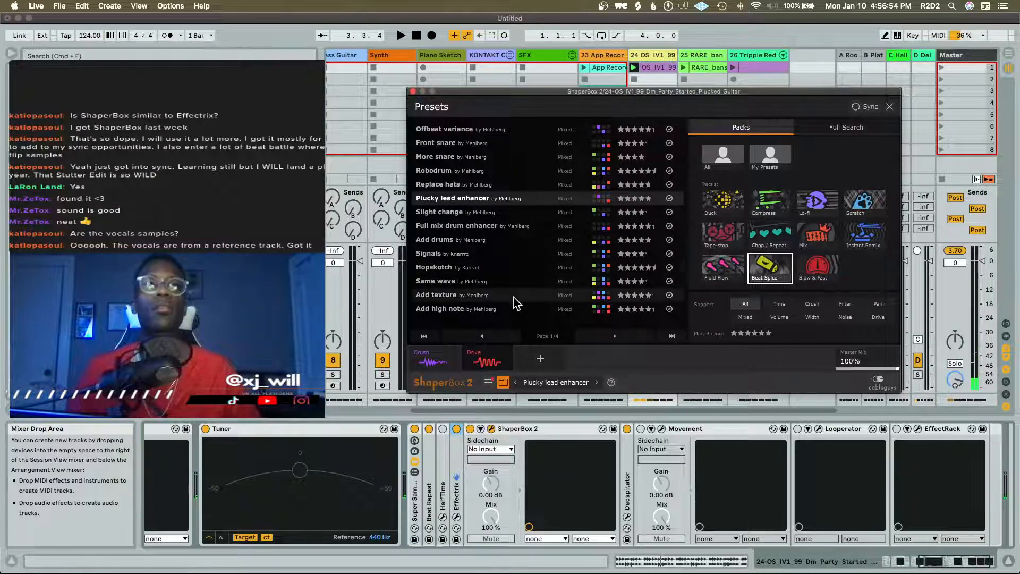
# Load the Hopskotch preset in ShaperBox 2, play the guitar loop through it and close the plug-in window
pyautogui.click(508, 267)
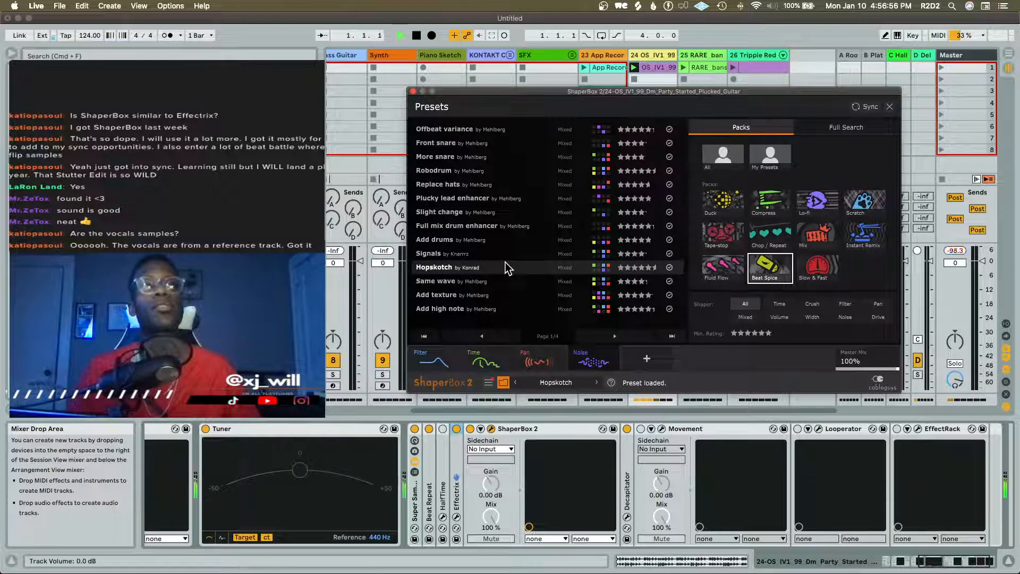
pyautogui.press('space')
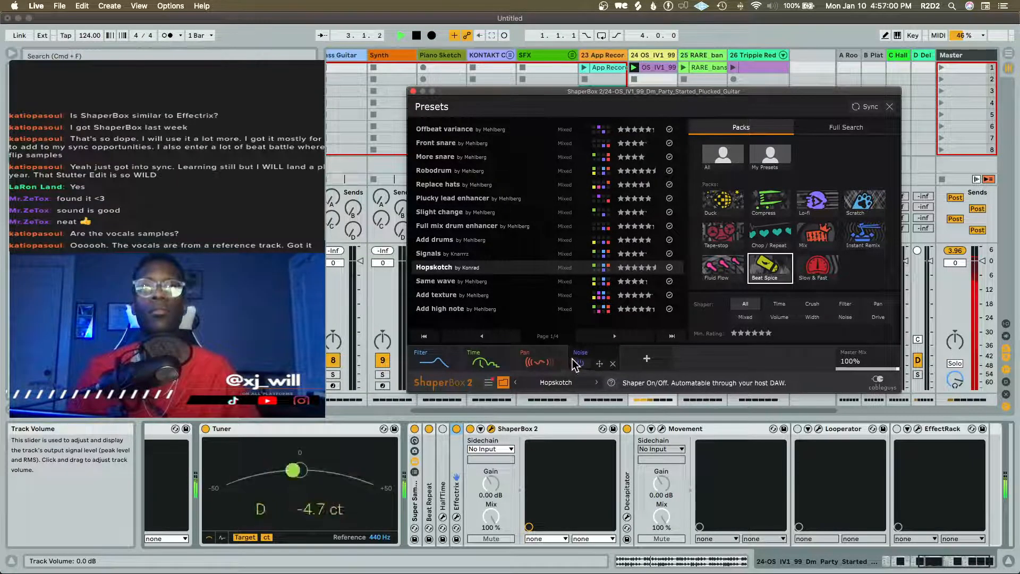
pyautogui.click(412, 90)
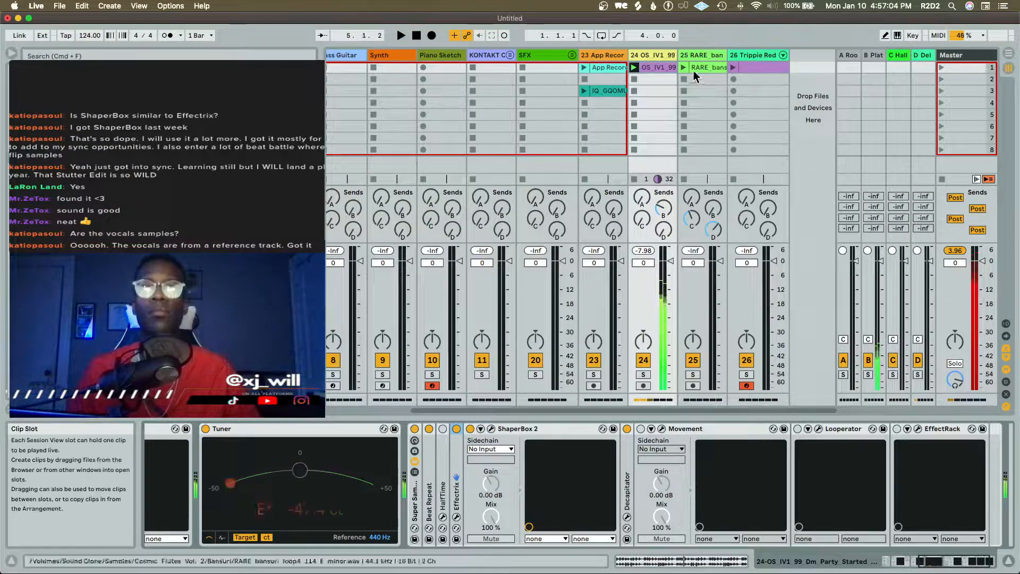
# Launch the RARE bansuri loop on track 25 alongside the guitar and drums, listen to the mix and stop playback
pyautogui.click(693, 55)
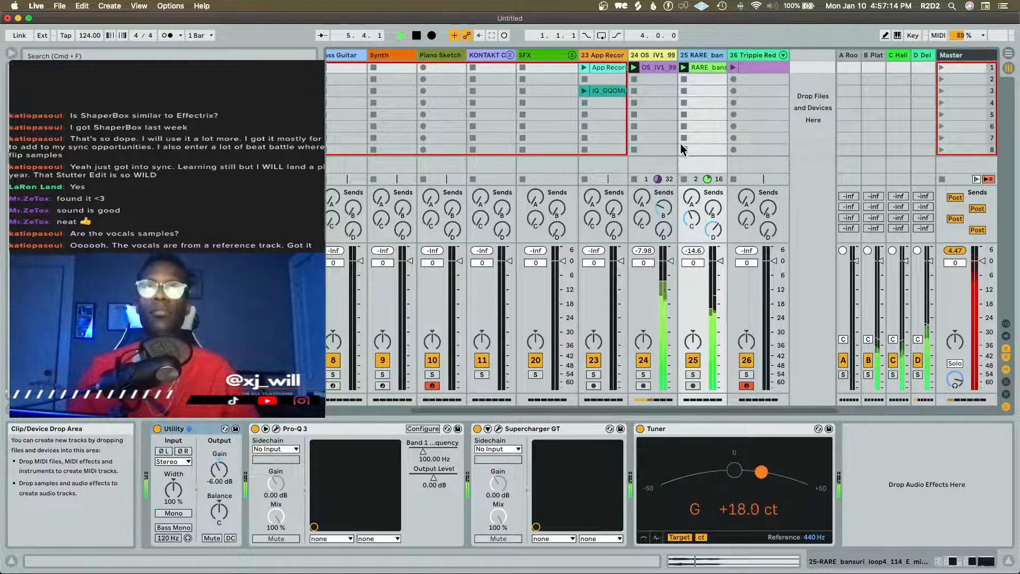
pyautogui.hscroll(-5, 680, 141)
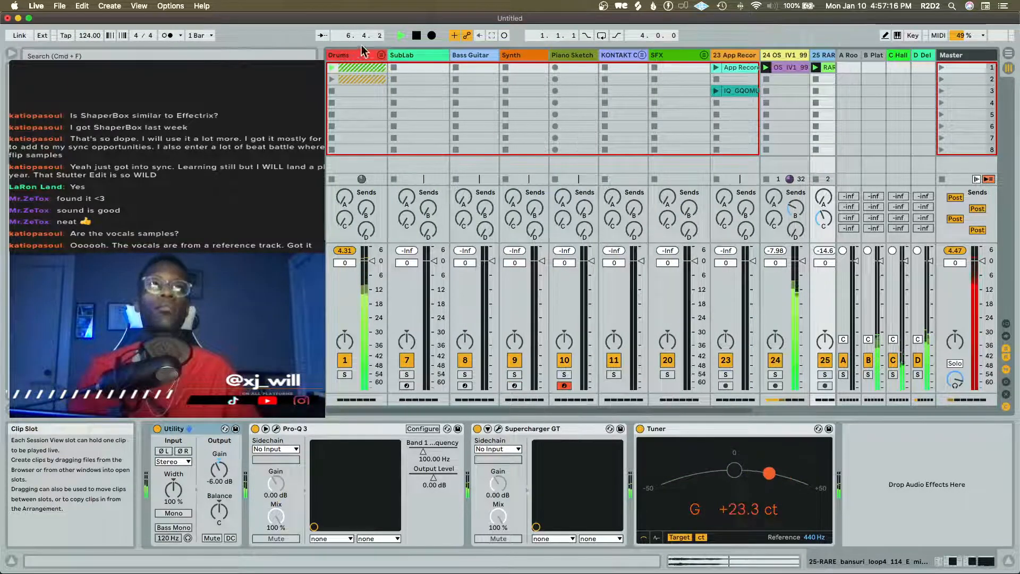
pyautogui.hscroll(5, 419, 95)
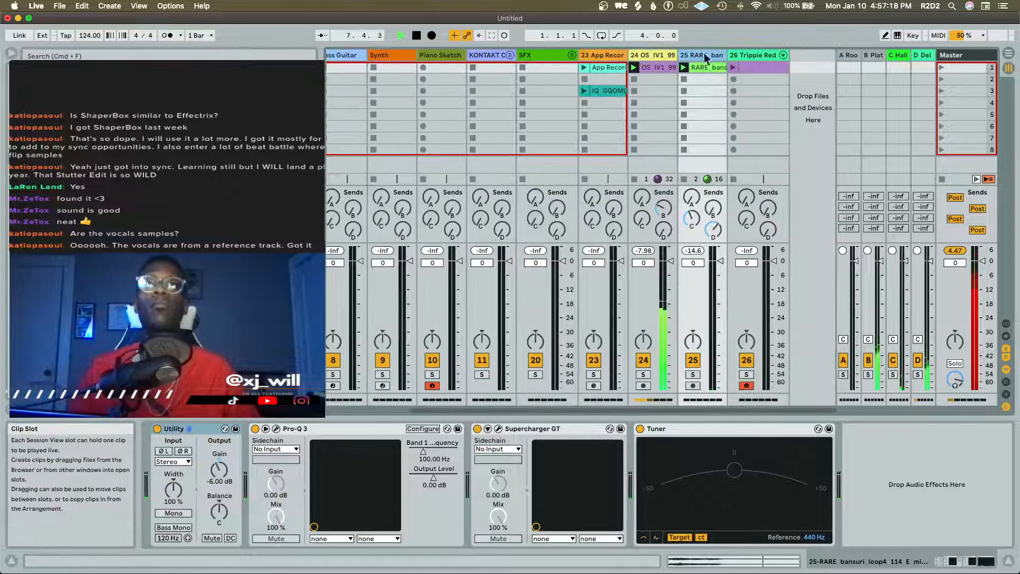
pyautogui.press('space')
# Move the Trippie Redd Lead Synth track's MIDI clip to the SubLab track's first slot and delete the lead synth track
pyautogui.click(754, 68)
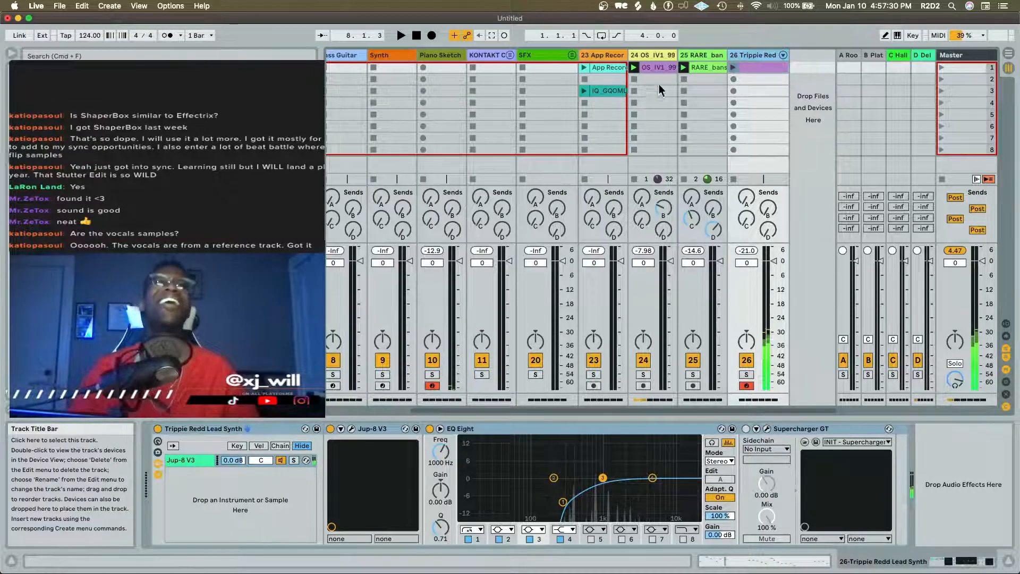
pyautogui.moveTo(750, 68); pyautogui.dragTo(413, 67)
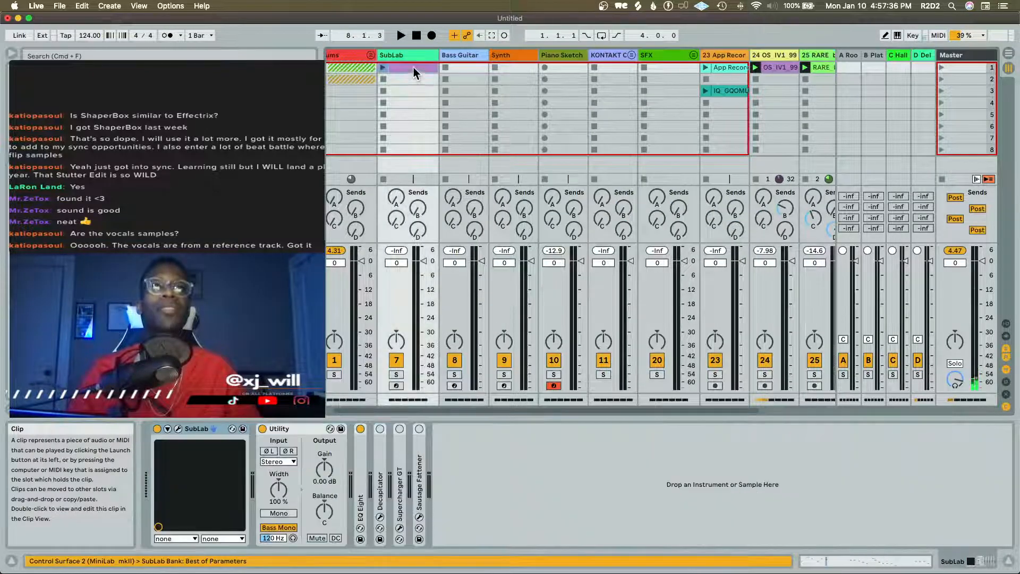
pyautogui.hscroll(3, 663, 84)
pyautogui.click(758, 56)
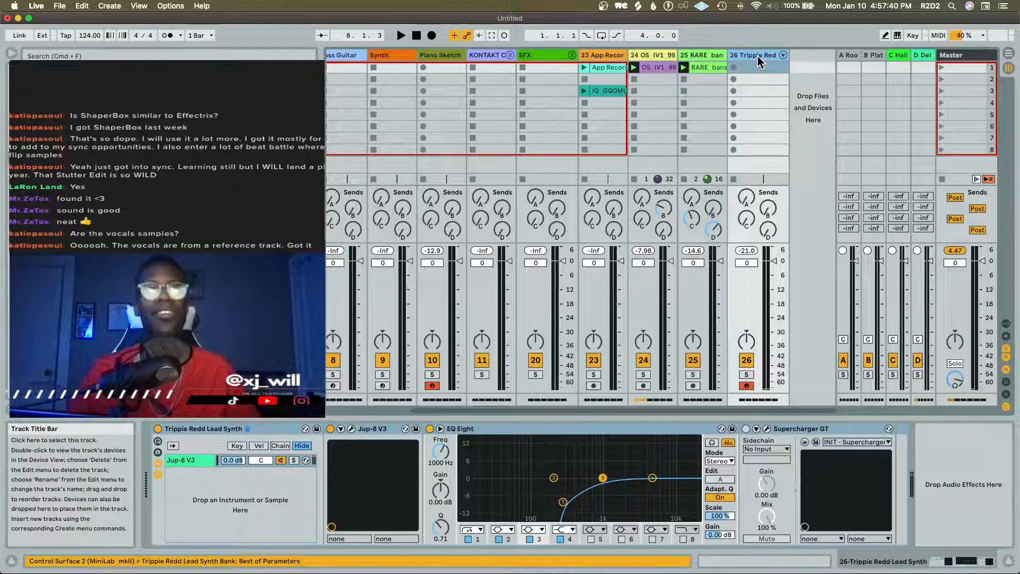
pyautogui.press('Delete')
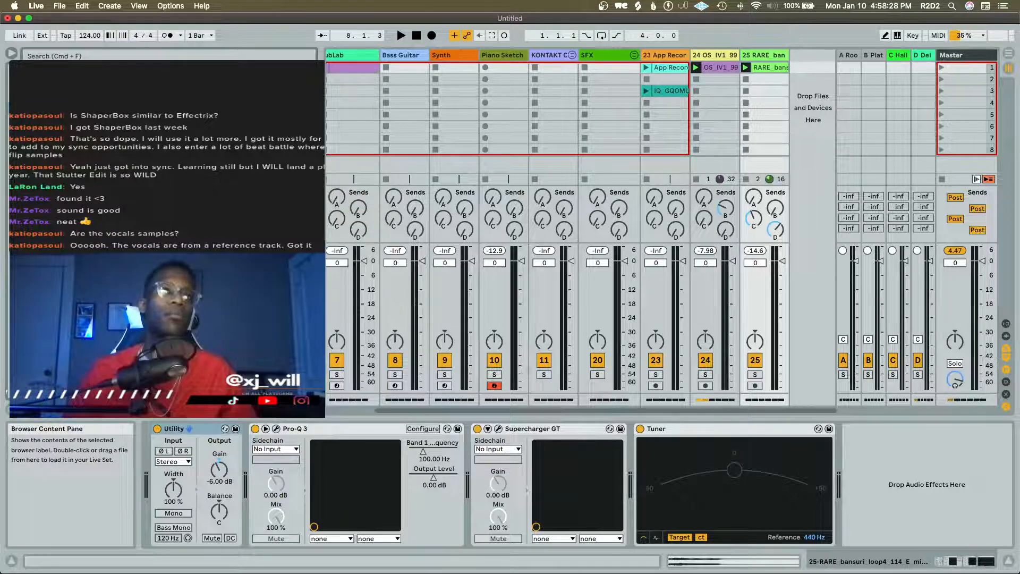
# Load the Kaytra Bass Wub preset on a new track 26 and close its Decapitator, Sausage Fattener and Supercharger GT plug-in windows
pyautogui.moveTo(213, 159); pyautogui.dragTo(800, 67)
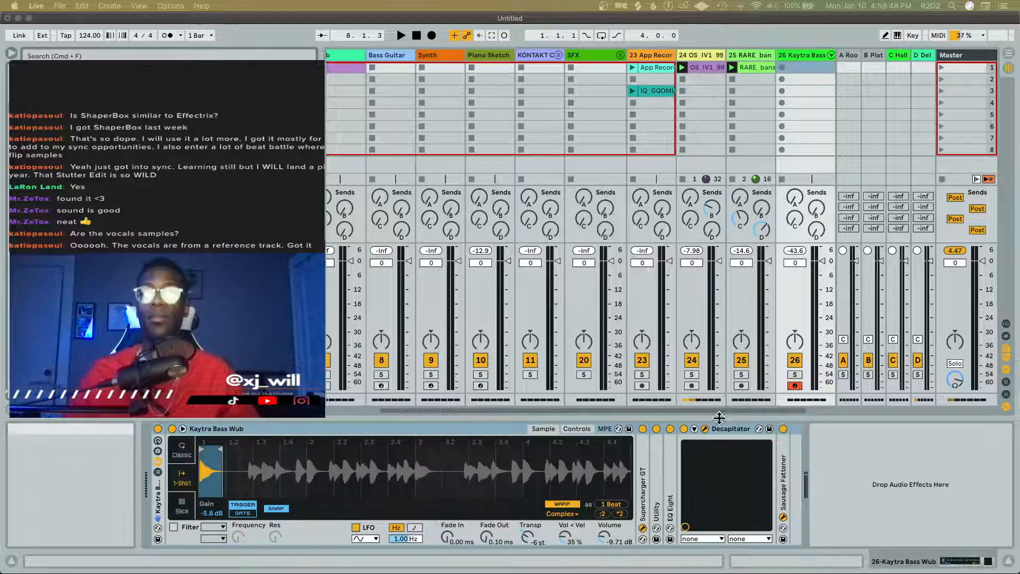
pyautogui.click(705, 430)
pyautogui.click(783, 517)
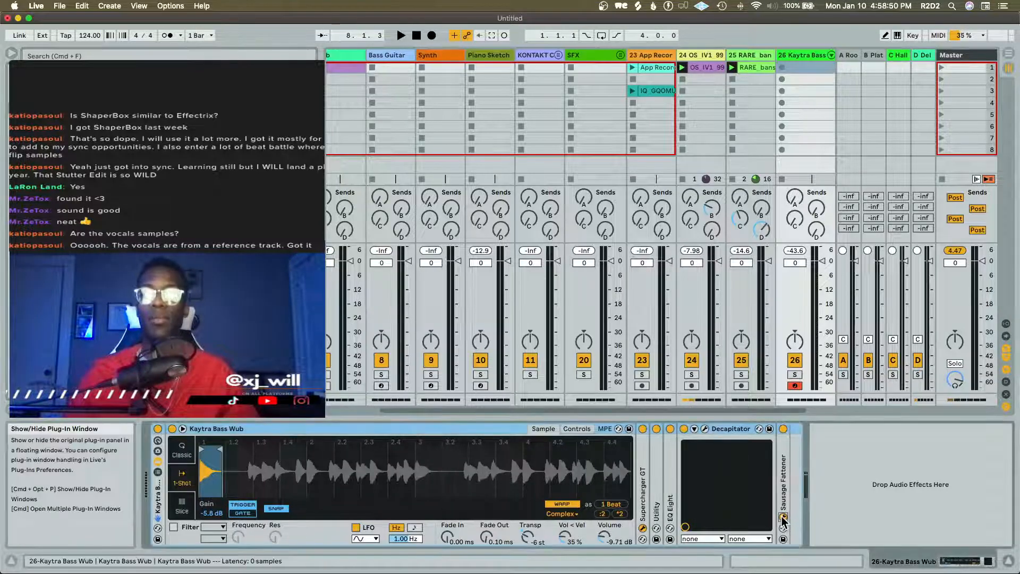
pyautogui.click(642, 528)
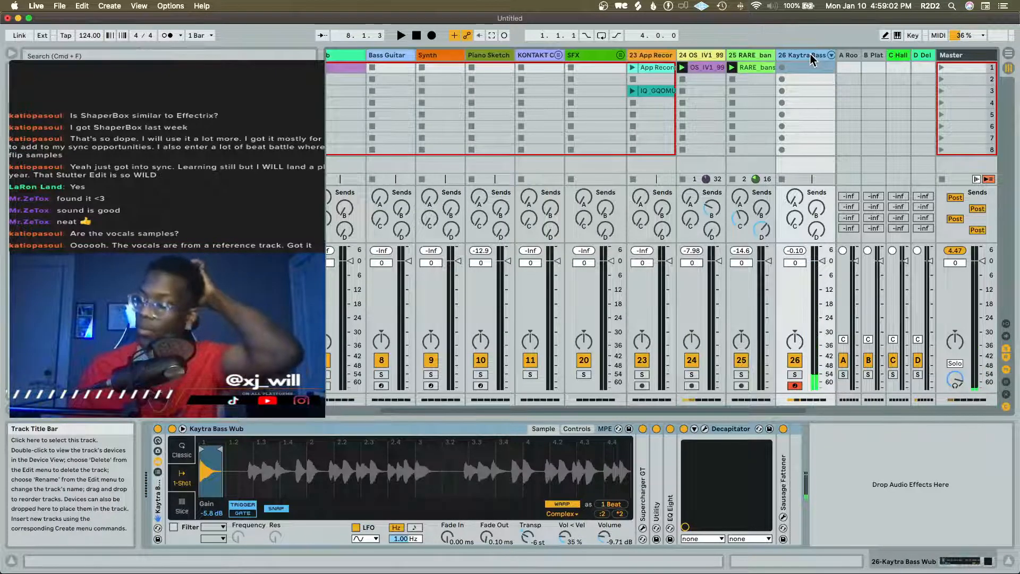
# Move the SubLab track's MIDI clip to the Kaytra Bass Wub track's first slot, launch it and review its notes
pyautogui.press('space')
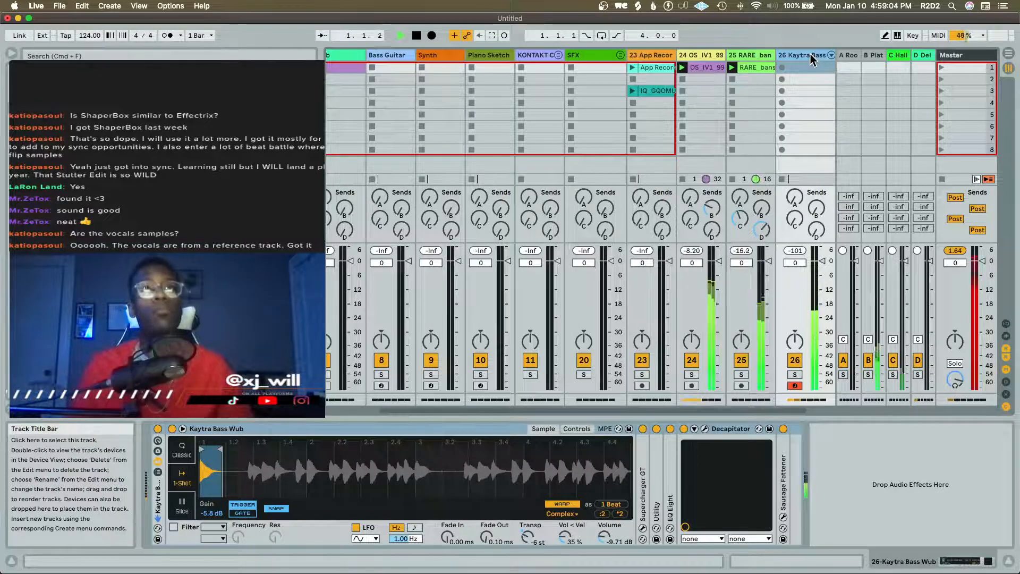
pyautogui.hscroll(-1, 377, 75)
pyautogui.hscroll(-1, 377, 75)
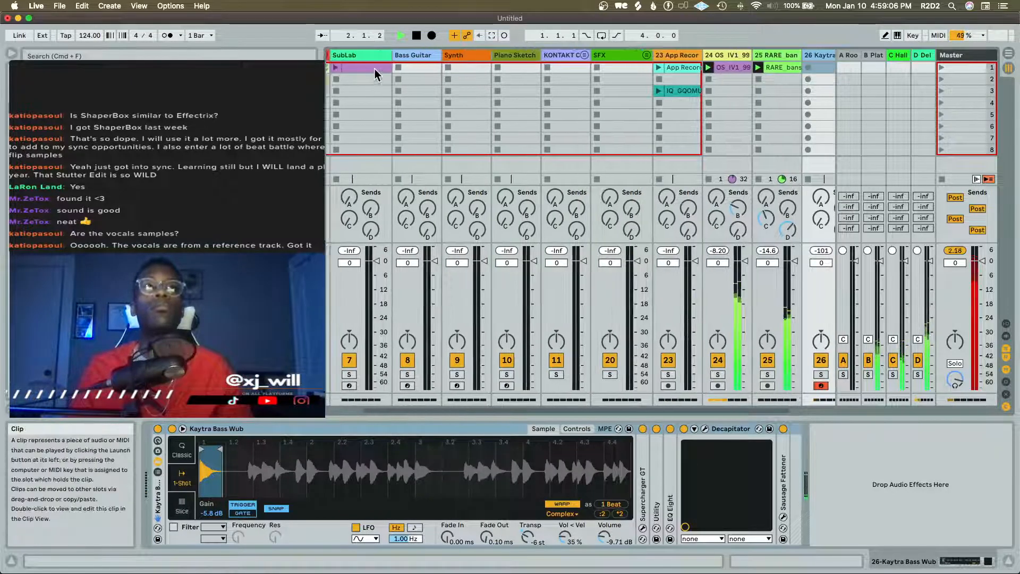
pyautogui.press('space')
pyautogui.moveTo(374, 69); pyautogui.dragTo(750, 68)
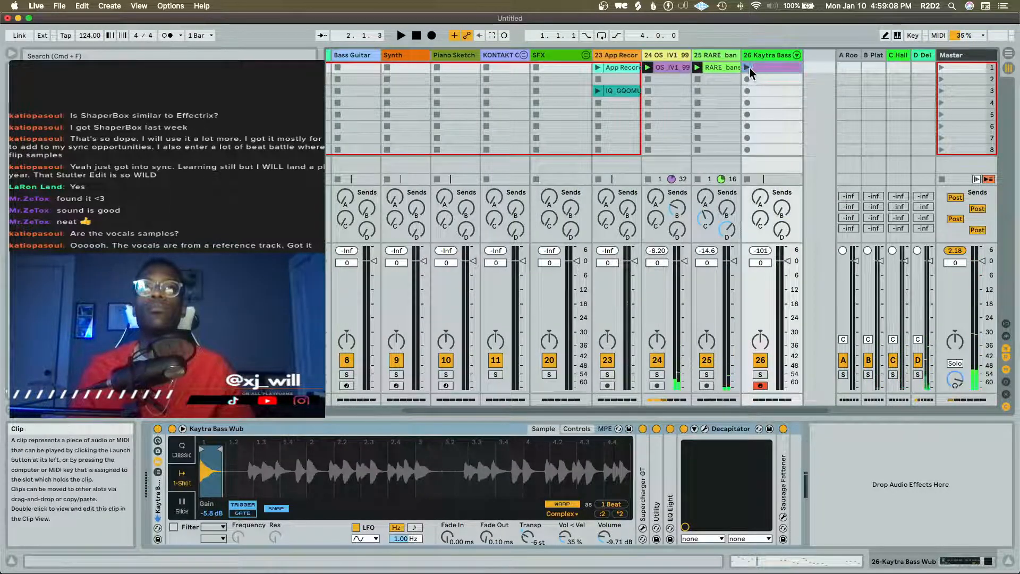
pyautogui.click(747, 67)
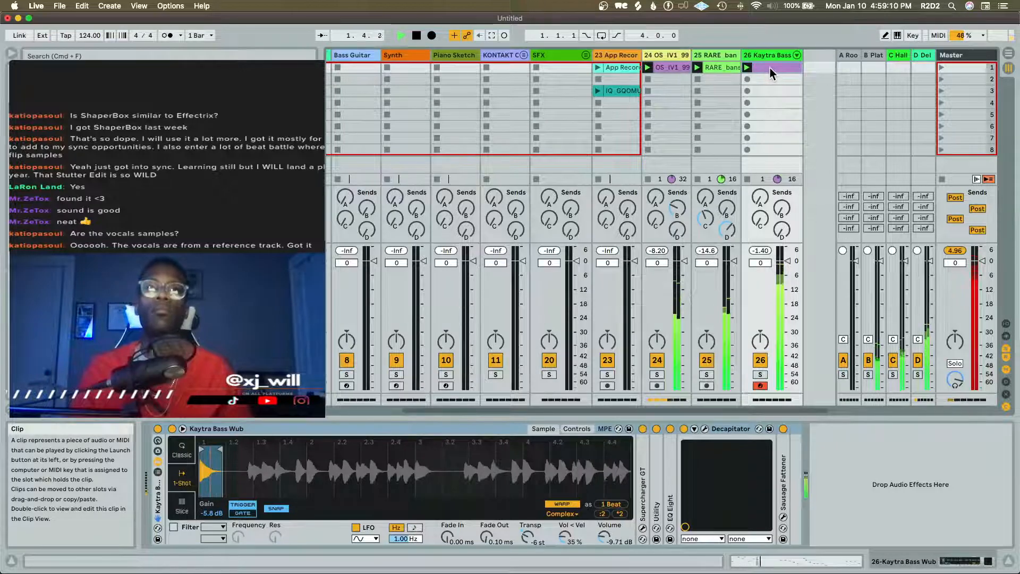
pyautogui.doubleClick(770, 68)
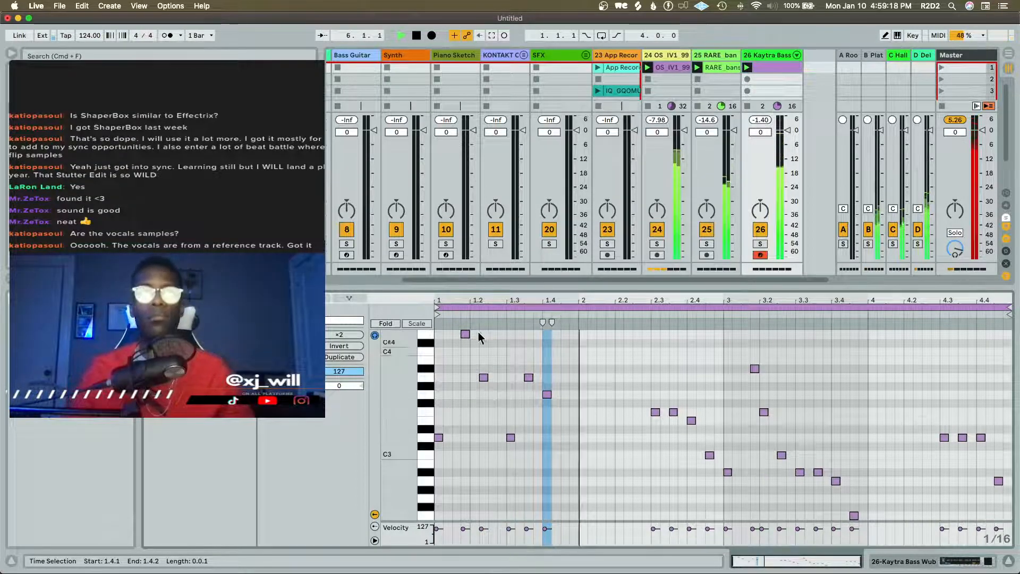
pyautogui.hotkey('shift', 'Tab')
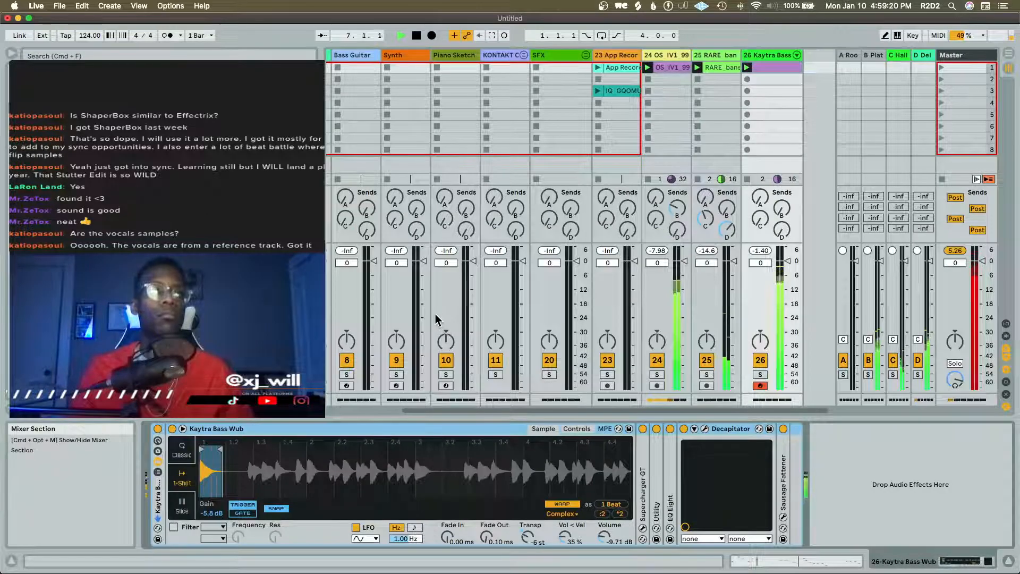
# Unfold the Drums group and play the bass clip together with the drums, guitar and bansuri
pyautogui.hscroll(-5, 500, 185)
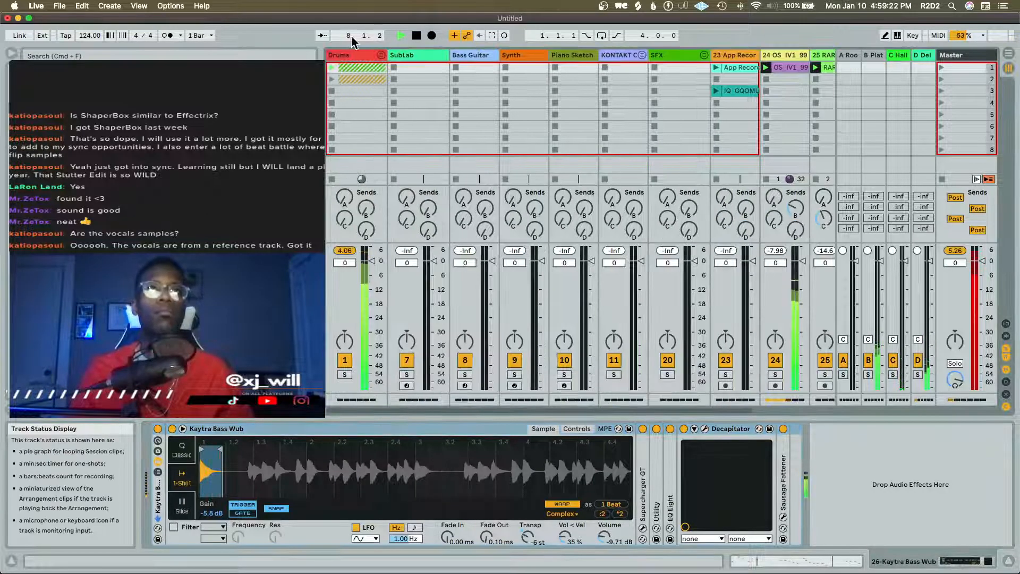
pyautogui.click(381, 56)
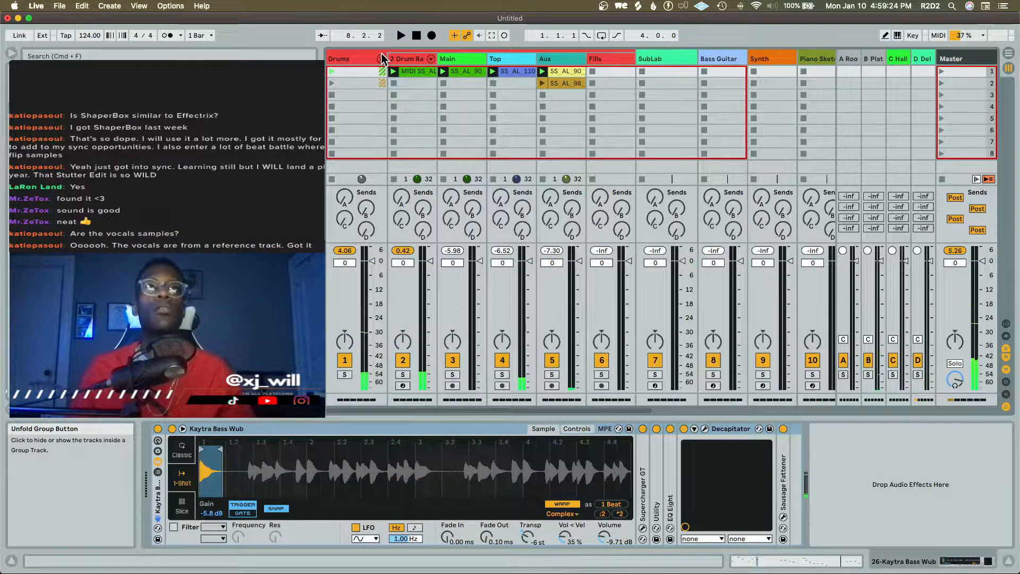
pyautogui.hscroll(10, 387, 65)
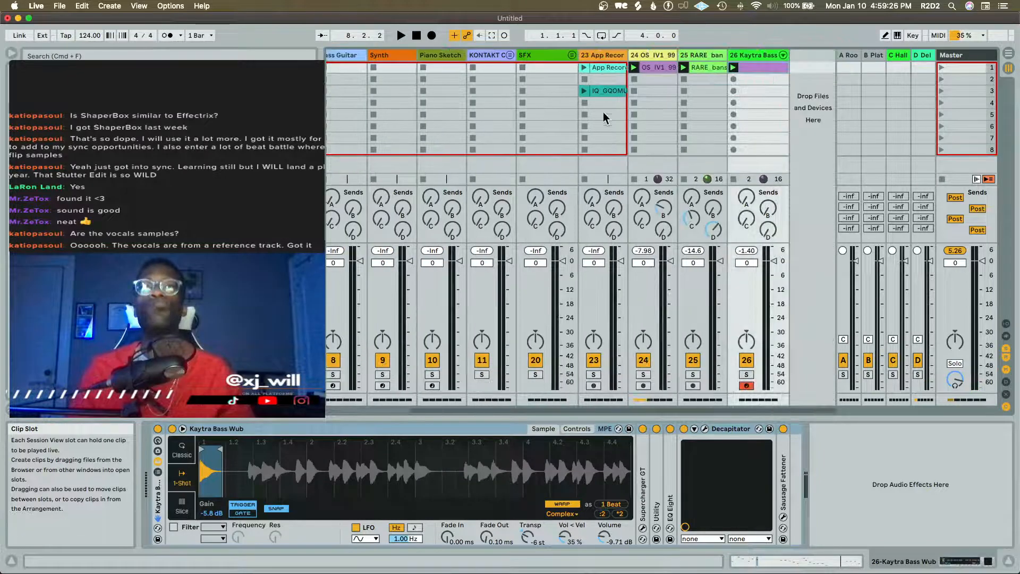
pyautogui.press('space')
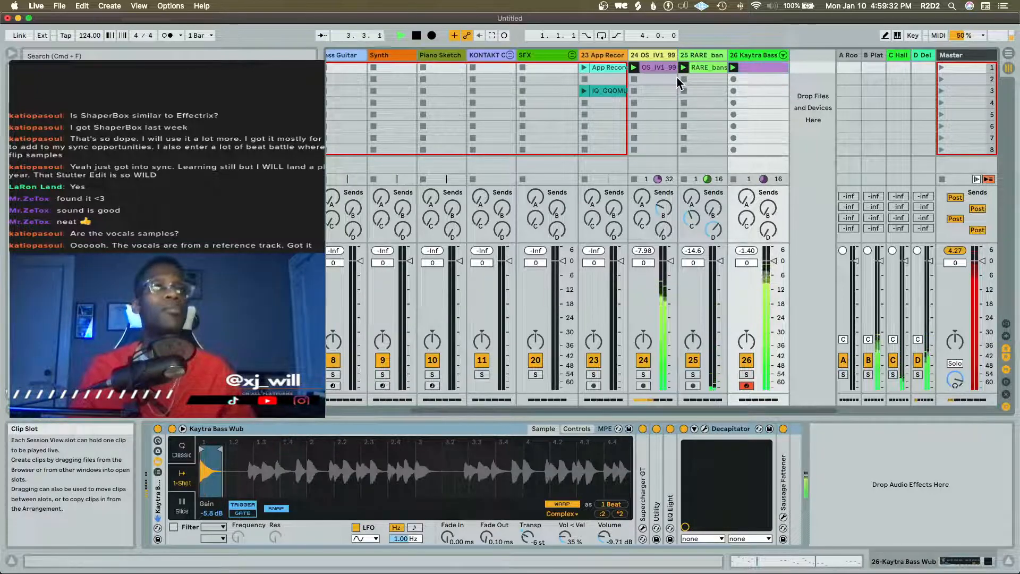
pyautogui.press('space')
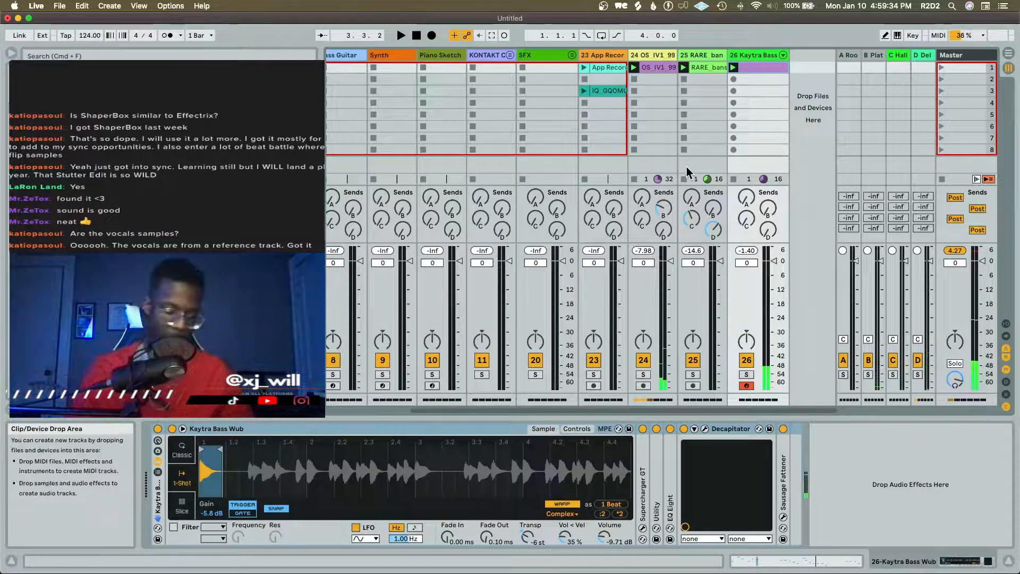
# Save the Live Set under the name Dakar
pyautogui.press('super+s')
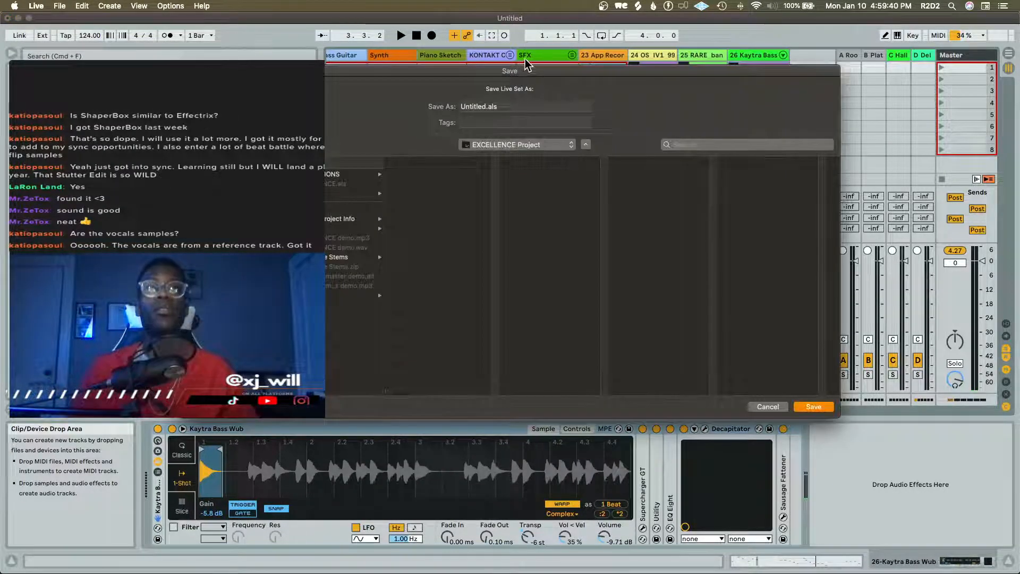
pyautogui.moveTo(526, 72); pyautogui.dragTo(512, 573)
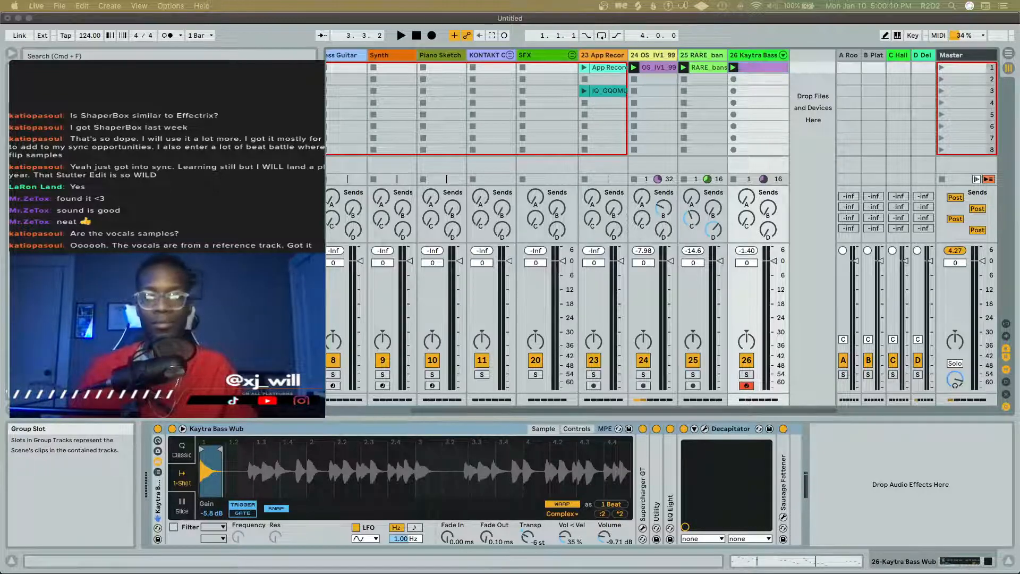
pyautogui.press('super+s')
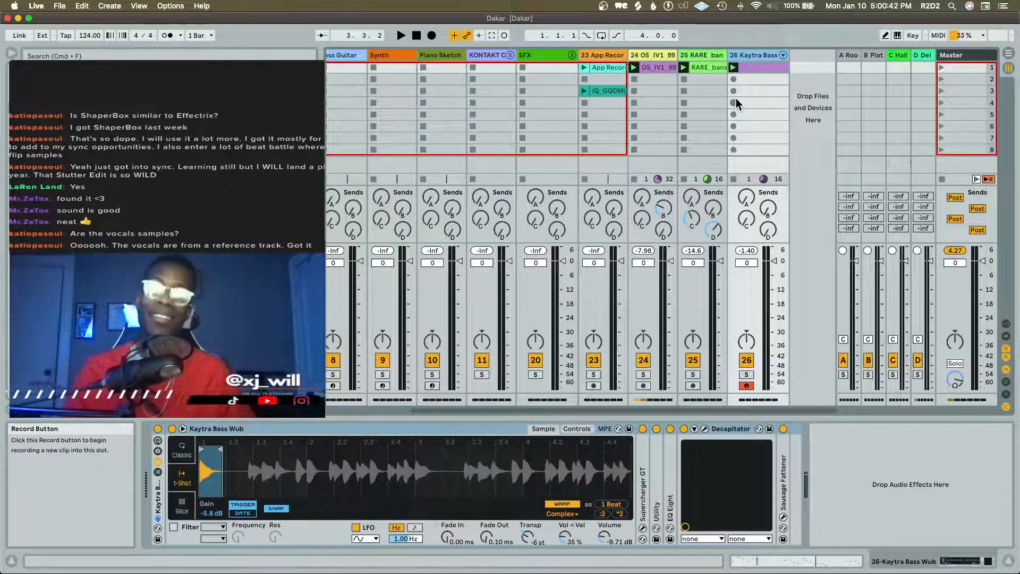
# Play the current mix briefly with the new bass and stop playback
pyautogui.press('Tab')
pyautogui.press('Tab')
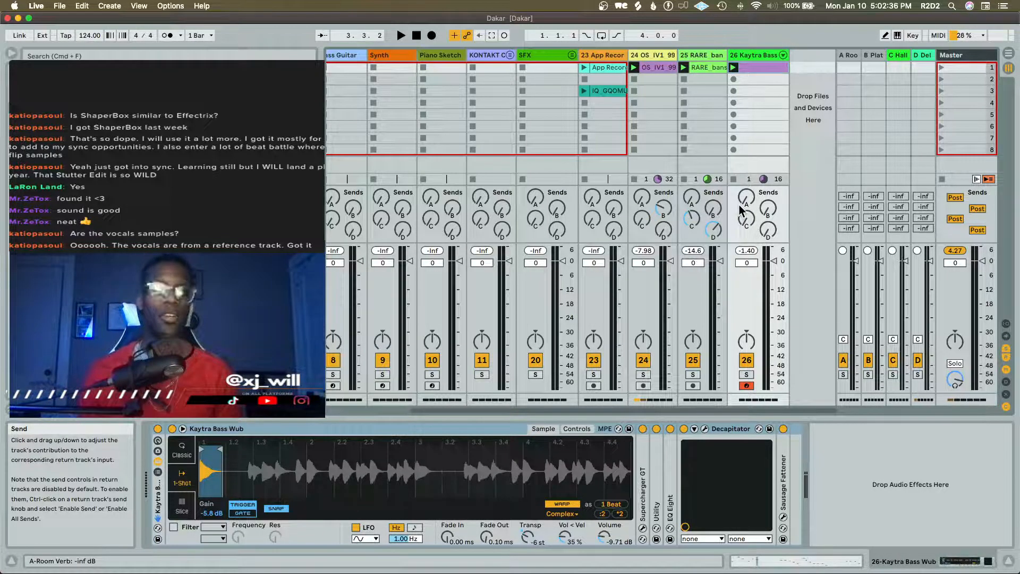
pyautogui.press('space')
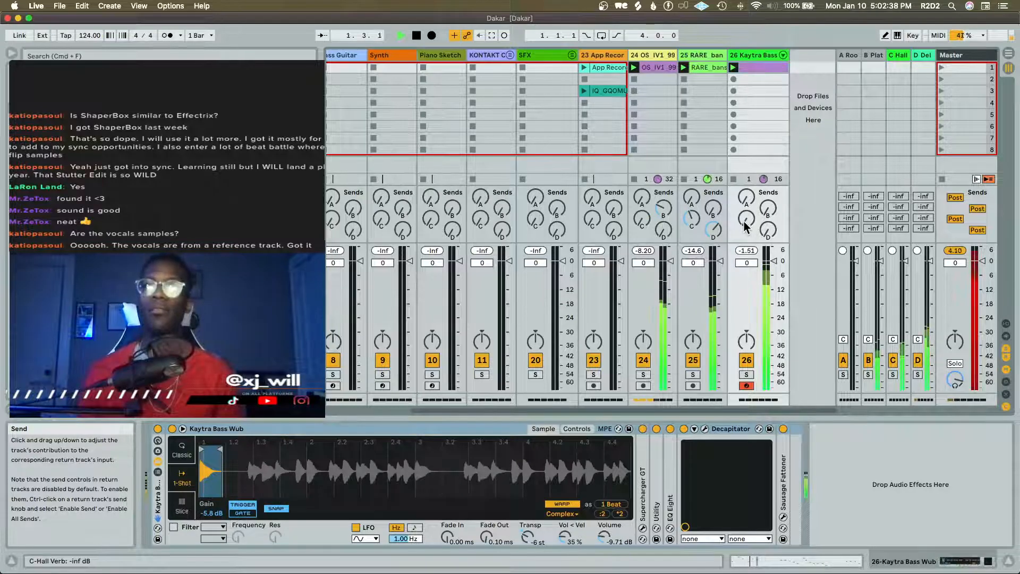
pyautogui.press('space')
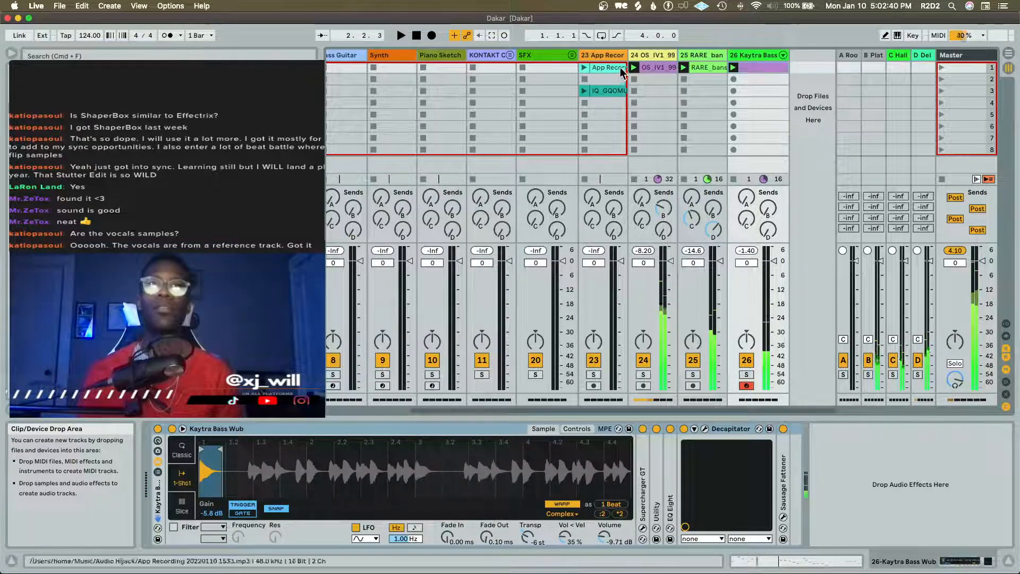
# Solo track 23, listen to its App Recording reference clip, and take the track out of solo
pyautogui.click(610, 56)
pyautogui.click(594, 375)
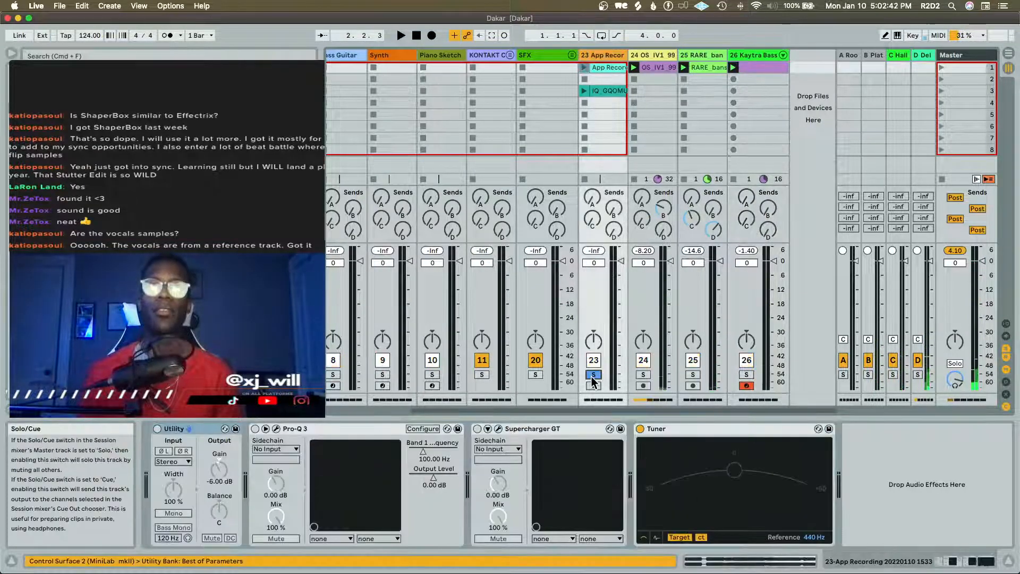
pyautogui.click(585, 68)
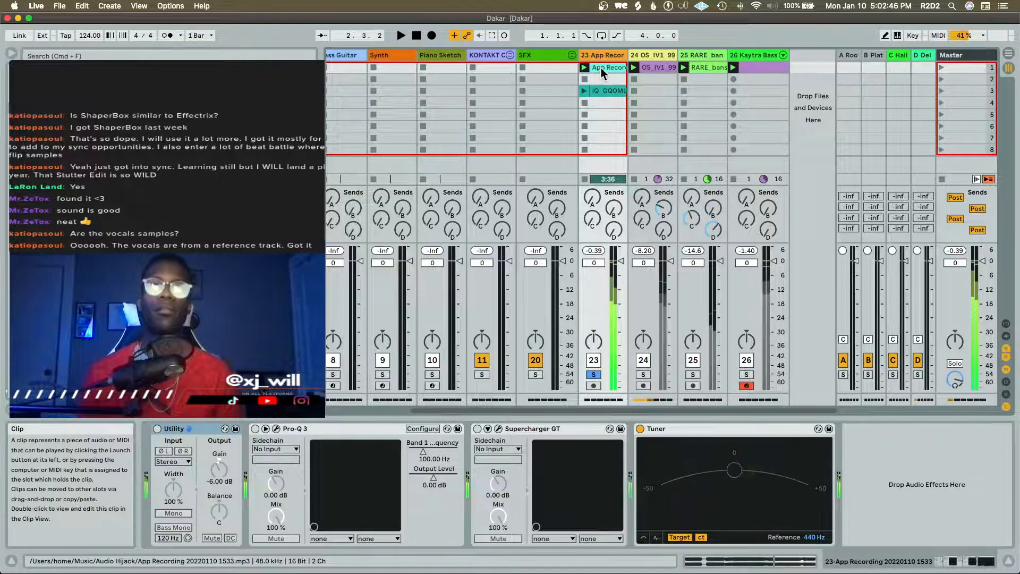
pyautogui.press('space')
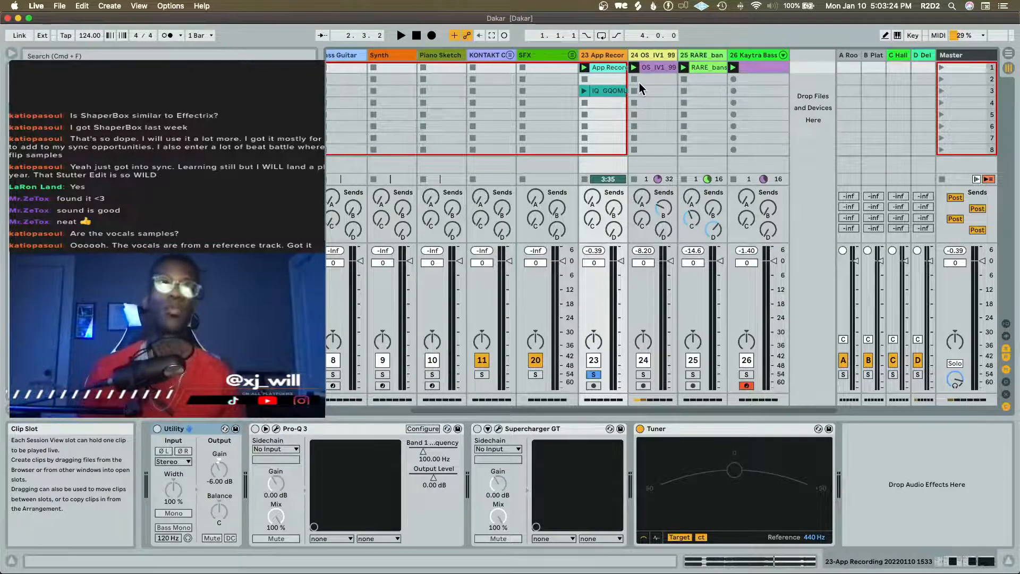
pyautogui.press('space')
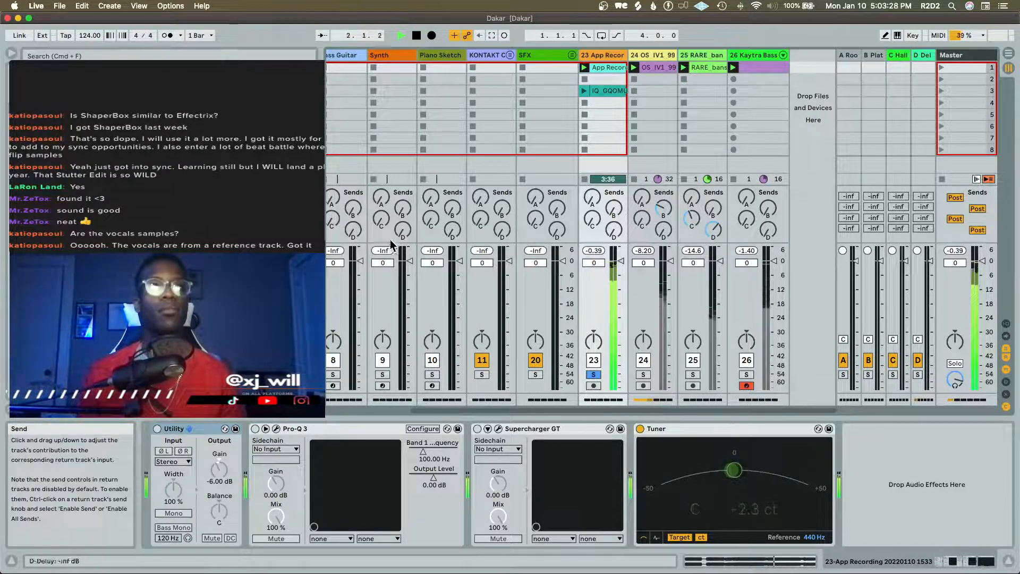
pyautogui.click(593, 374)
pyautogui.press('space')
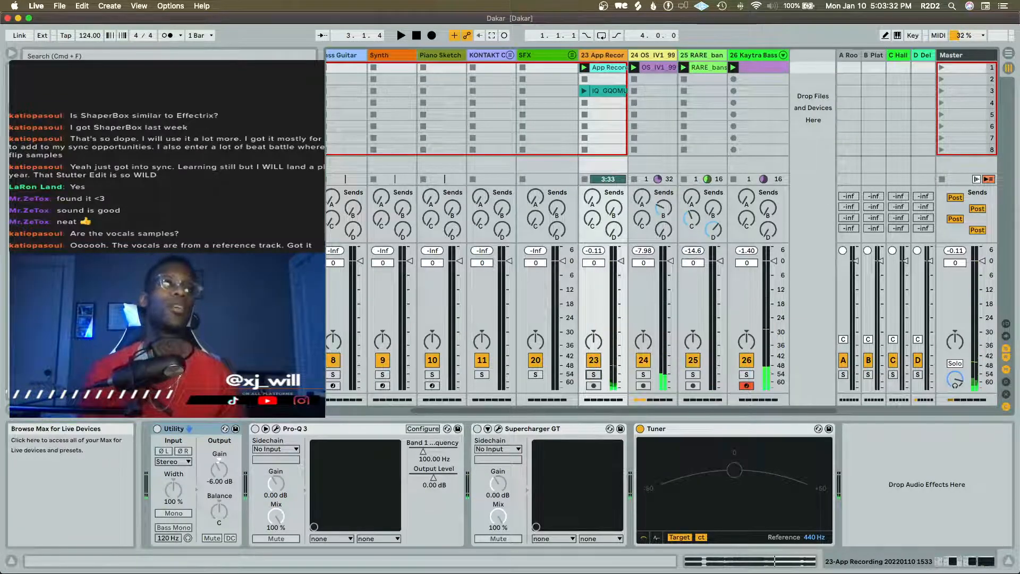
# Search the browser for "log drum" sounds
pyautogui.click(45, 276)
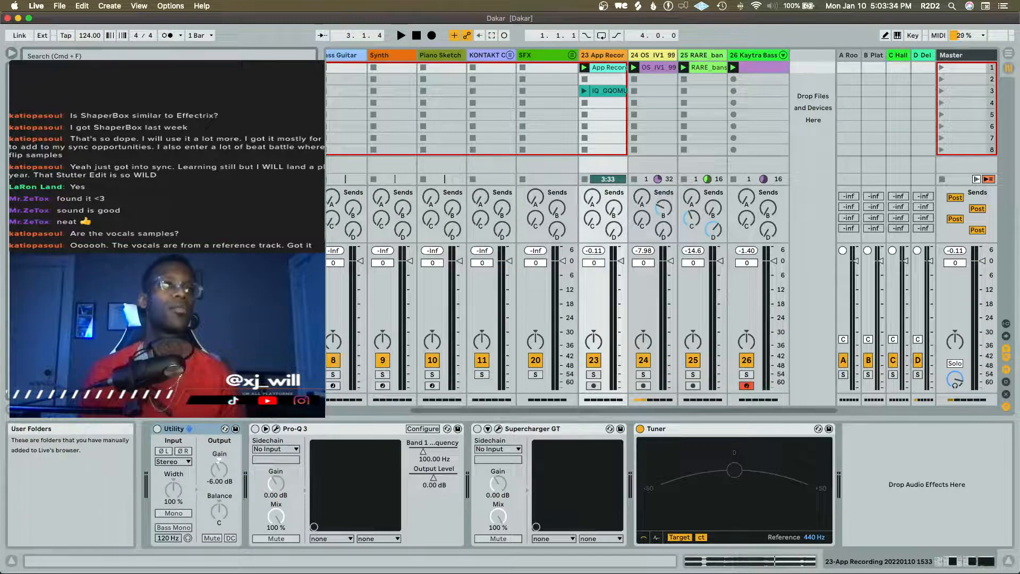
pyautogui.click(156, 56)
pyautogui.write('log drum')
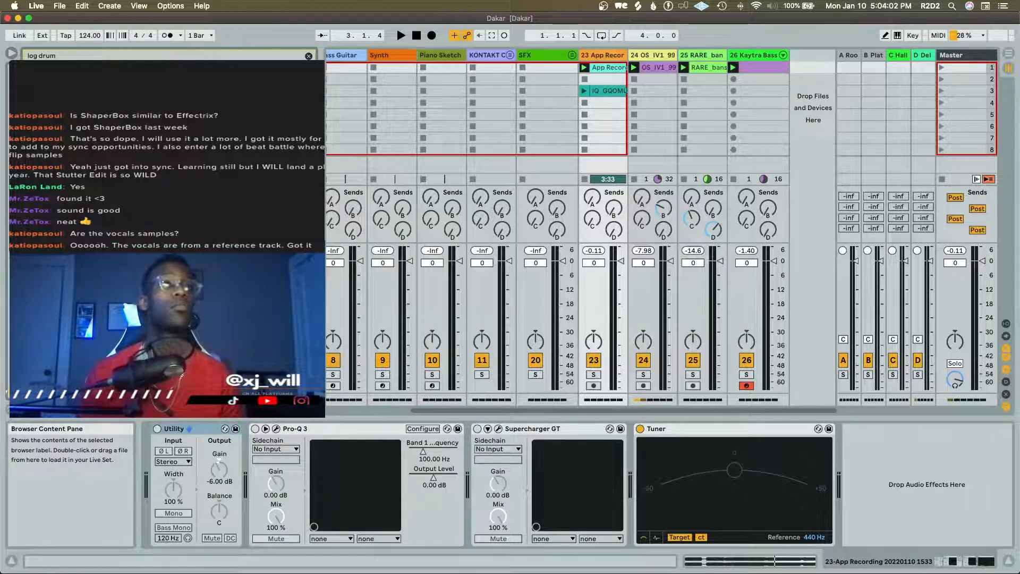
pyautogui.press('Return')
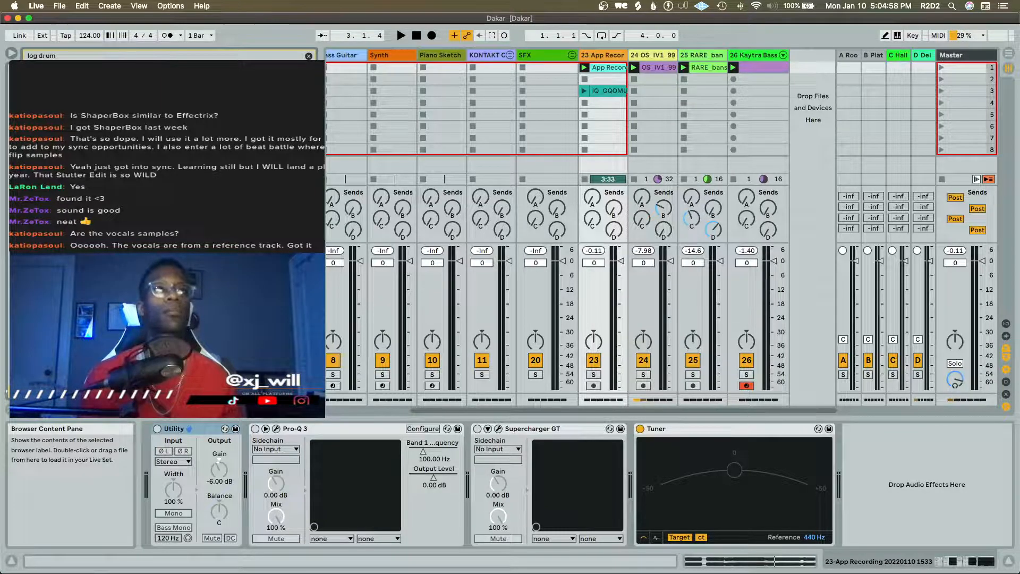
# Show the chain list of the Kaytra Bass Wub rack and solo track 26
pyautogui.click(755, 54)
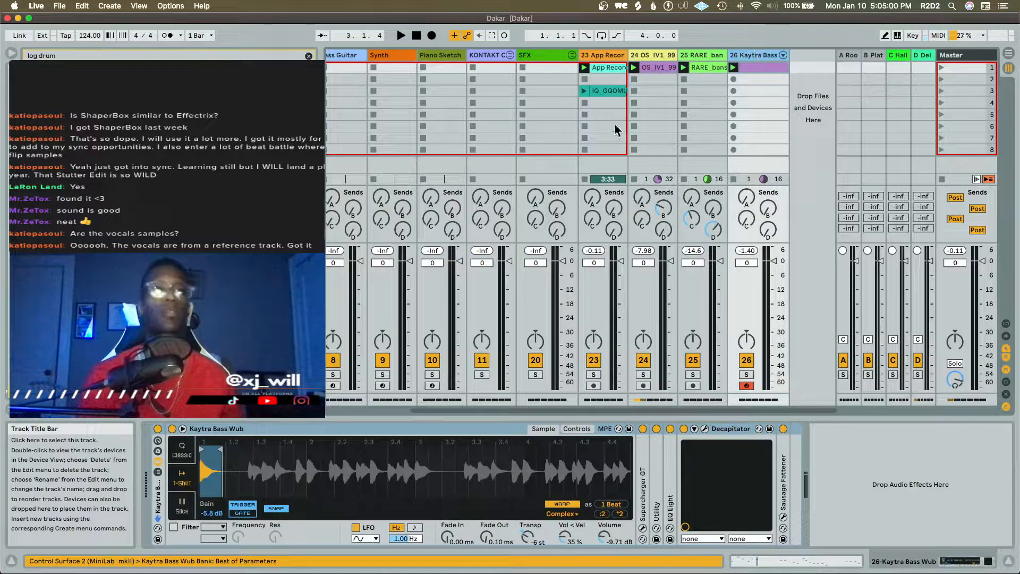
pyautogui.click(158, 472)
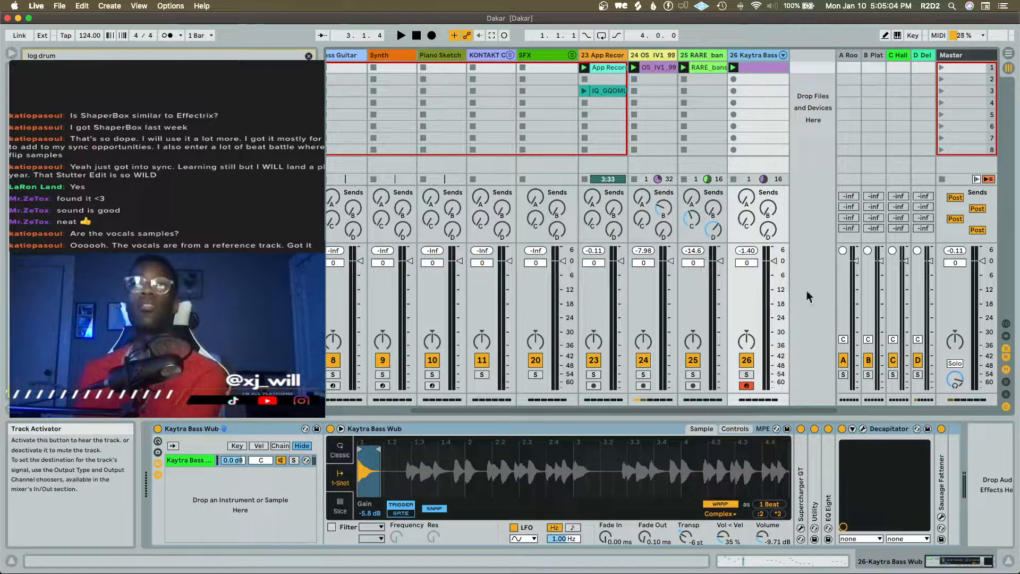
pyautogui.click(747, 375)
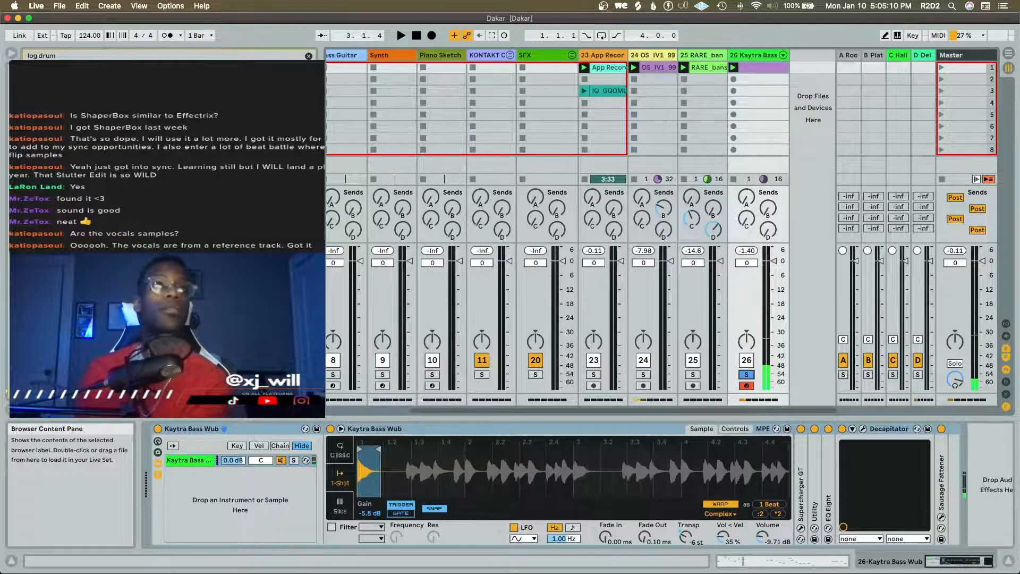
pyautogui.click(291, 472)
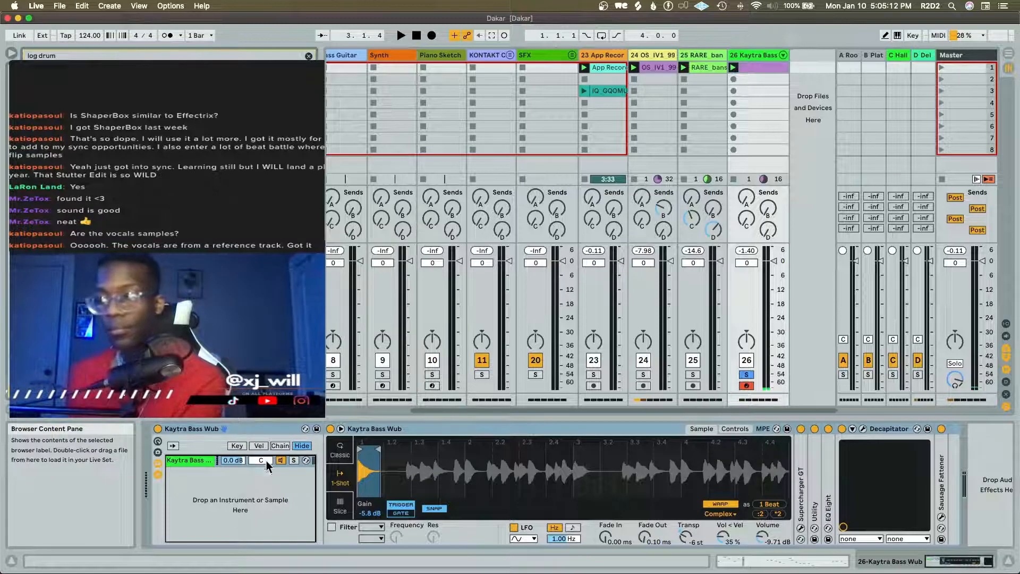
# Add the C_Head1LogDrum_01_598 sample as a second chain in the Kaytra Bass Wub rack and audition it with the clip
pyautogui.moveTo(268, 466); pyautogui.dragTo(269, 465)
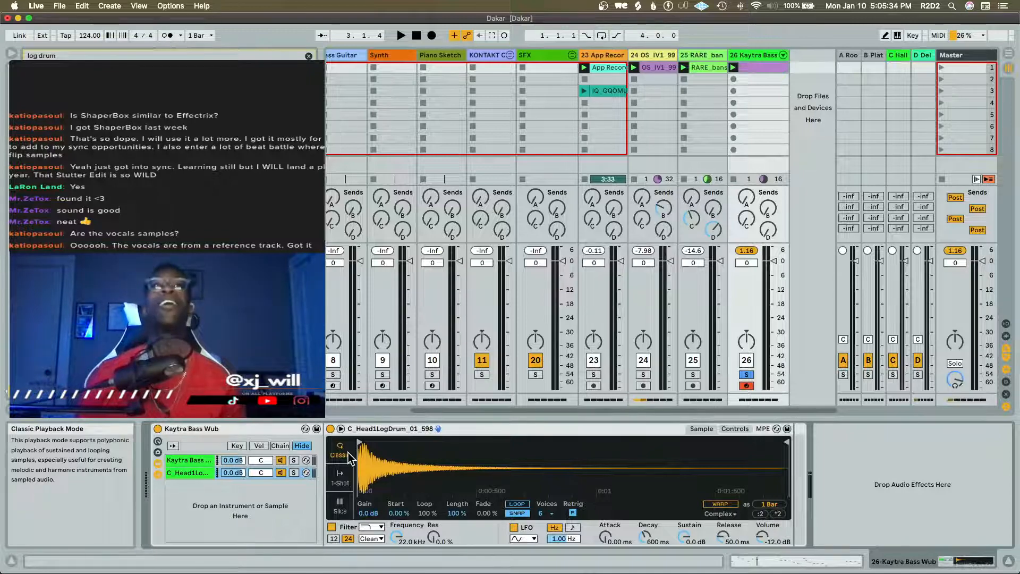
pyautogui.press('space')
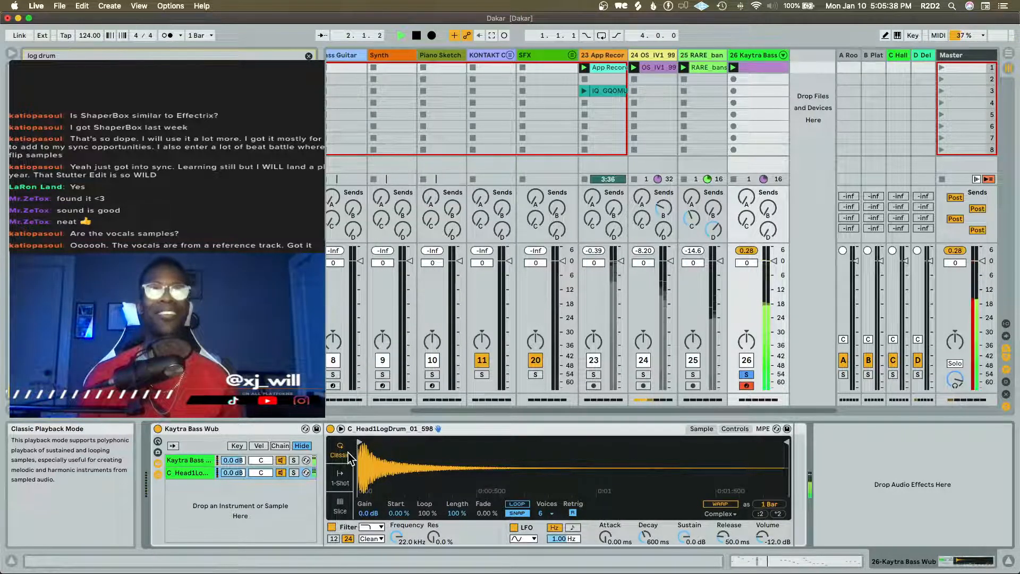
pyautogui.press('space')
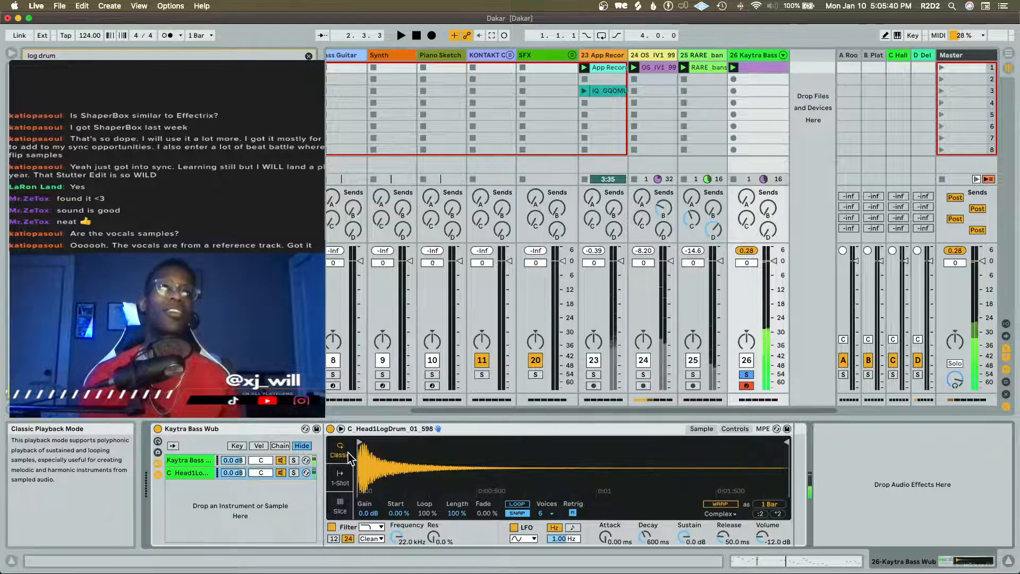
# Switch the C_Head1LogDrum_01_598 sampler to 1-Shot playback mode and audition it with the bassline
pyautogui.hotkey('shift', 'Tab')
pyautogui.hotkey('shift', 'Tab')
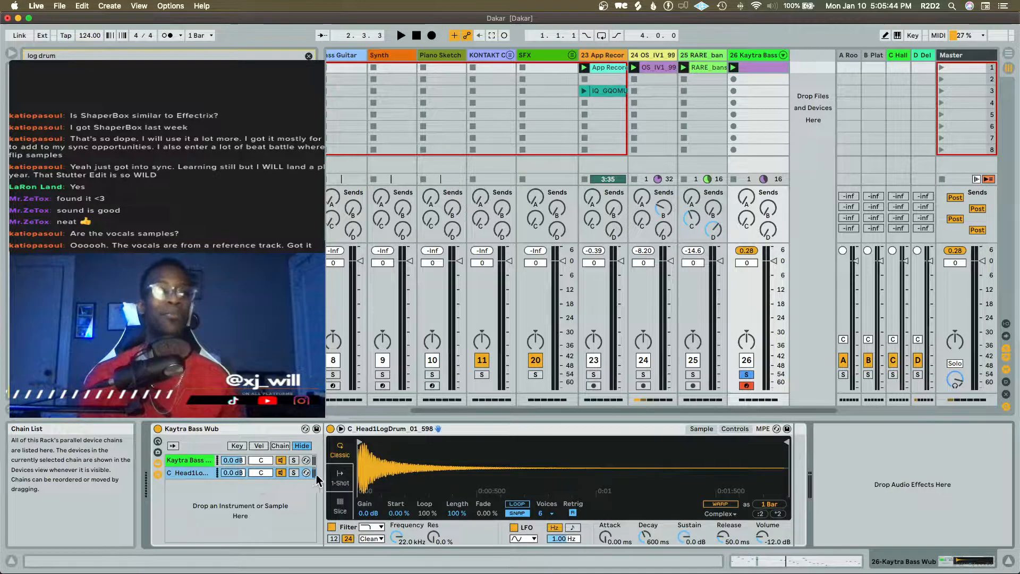
pyautogui.click(338, 476)
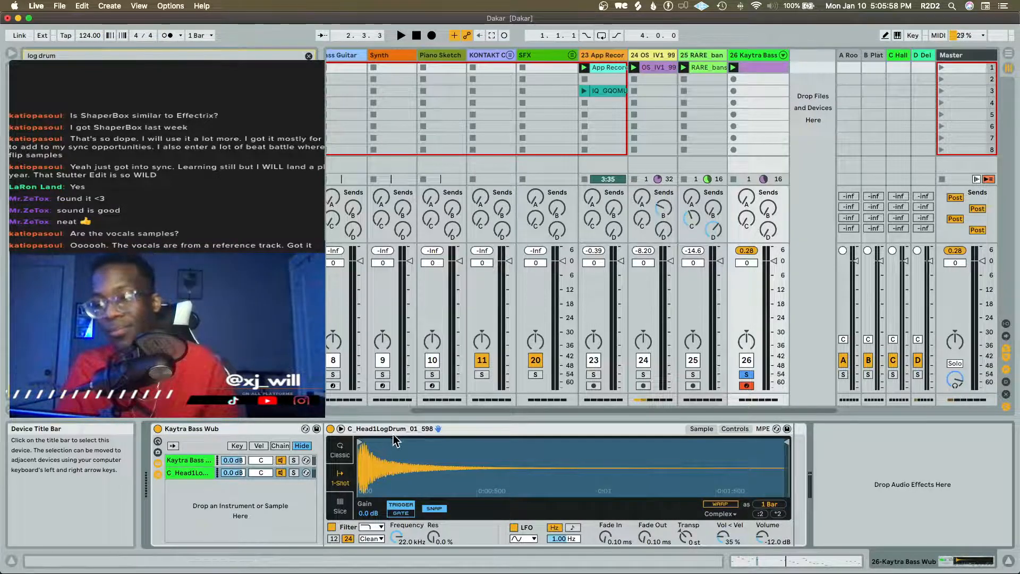
pyautogui.press('space')
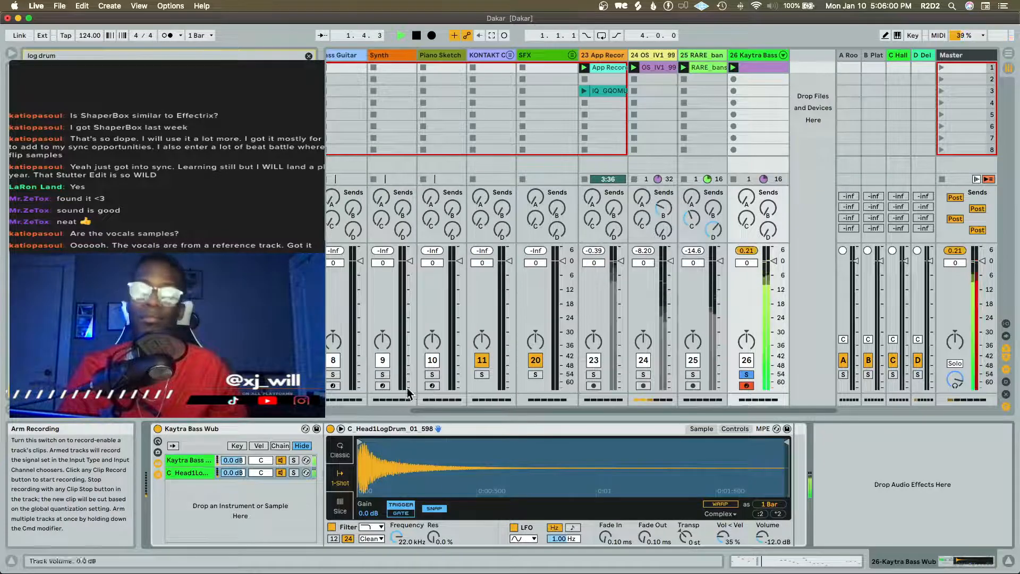
pyautogui.press('space')
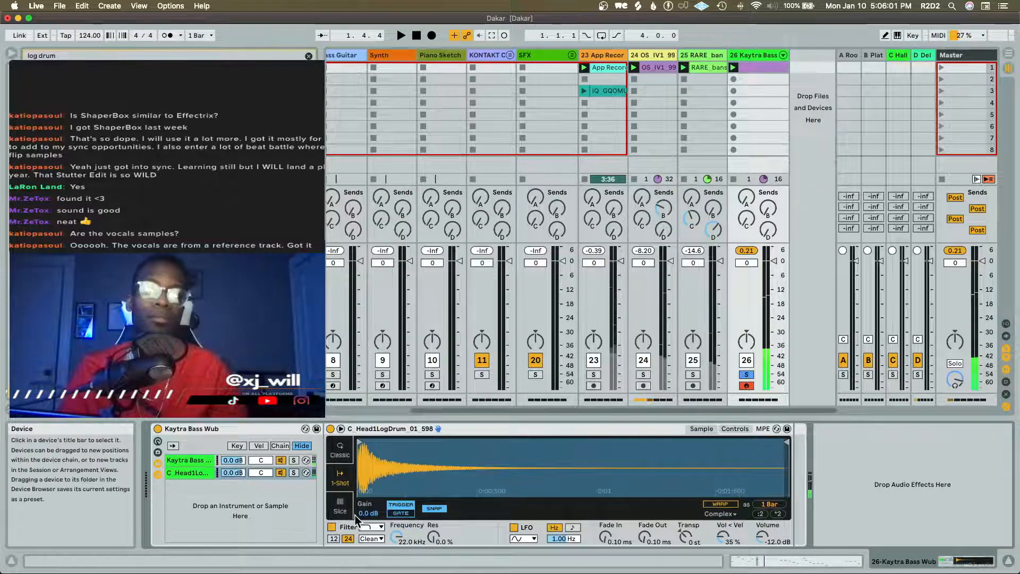
# Lower the log drum sample's gain to -3.0 dB during playback
pyautogui.press('space')
pyautogui.moveTo(357, 514); pyautogui.dragTo(357, 526)
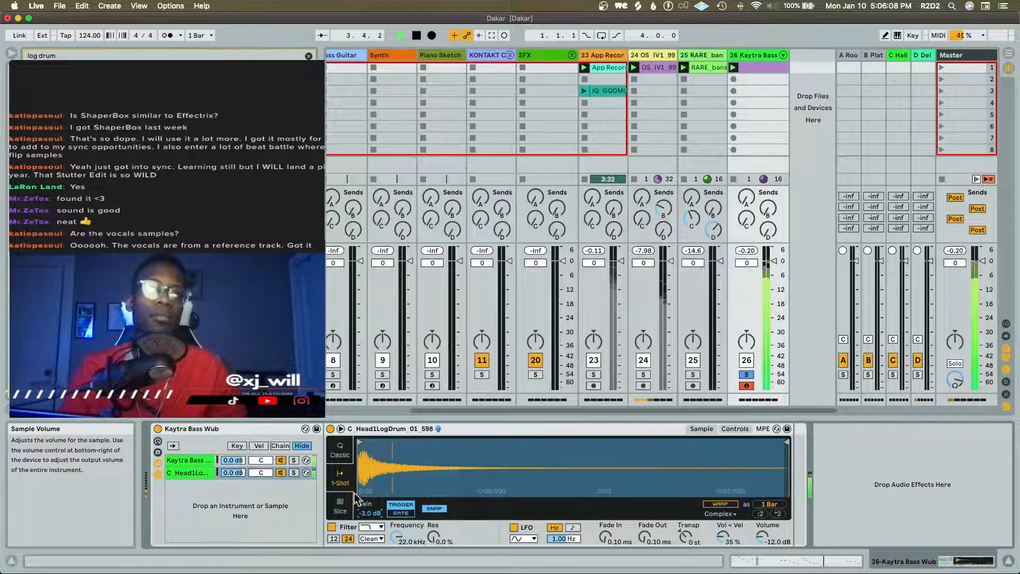
pyautogui.press('space')
pyautogui.click(186, 212)
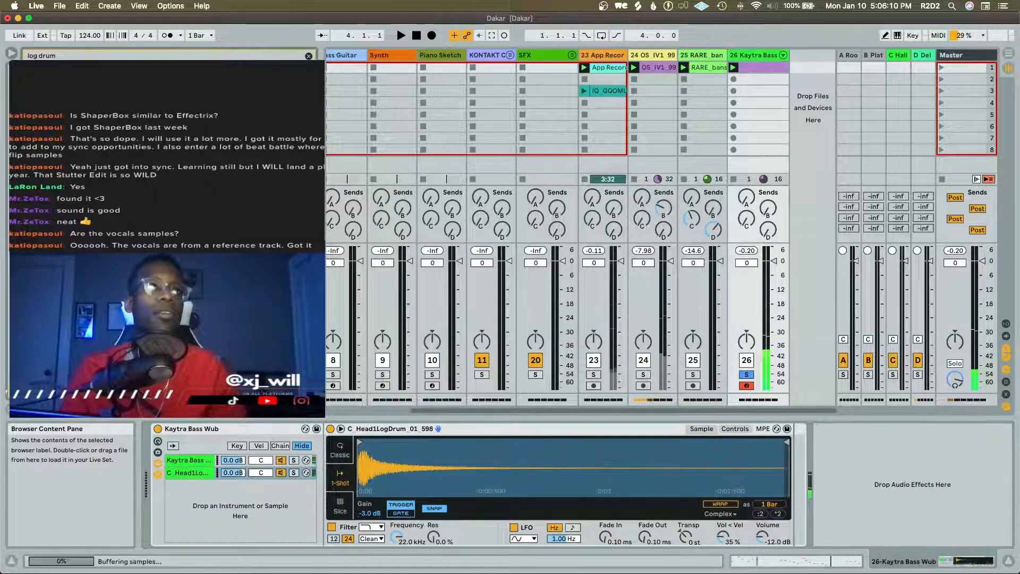
pyautogui.press('Down')
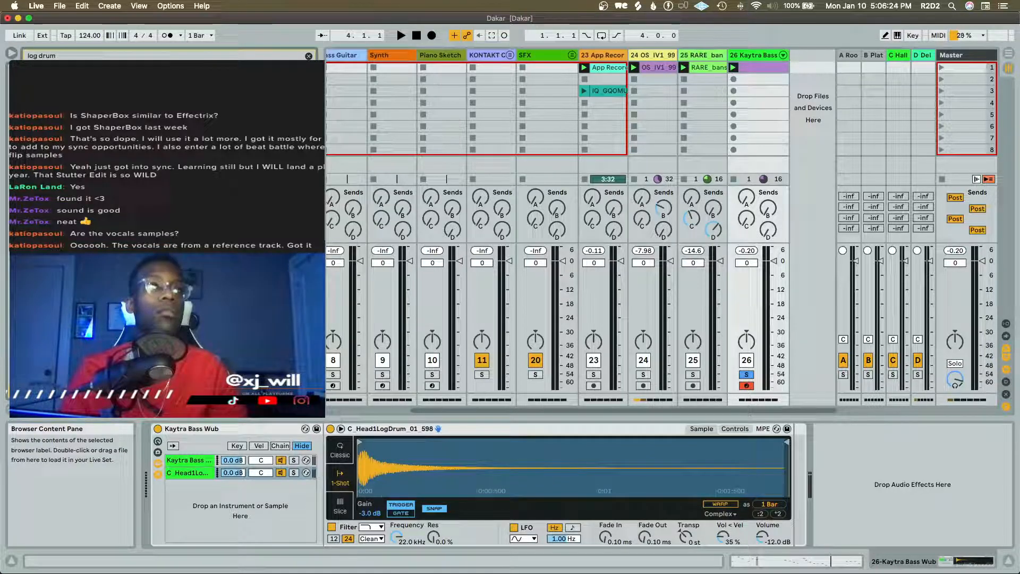
# Lower the log drum chain's volume in the Kaytra Bass Wub rack to -6.2 dB while listening with the drums
pyautogui.press('space')
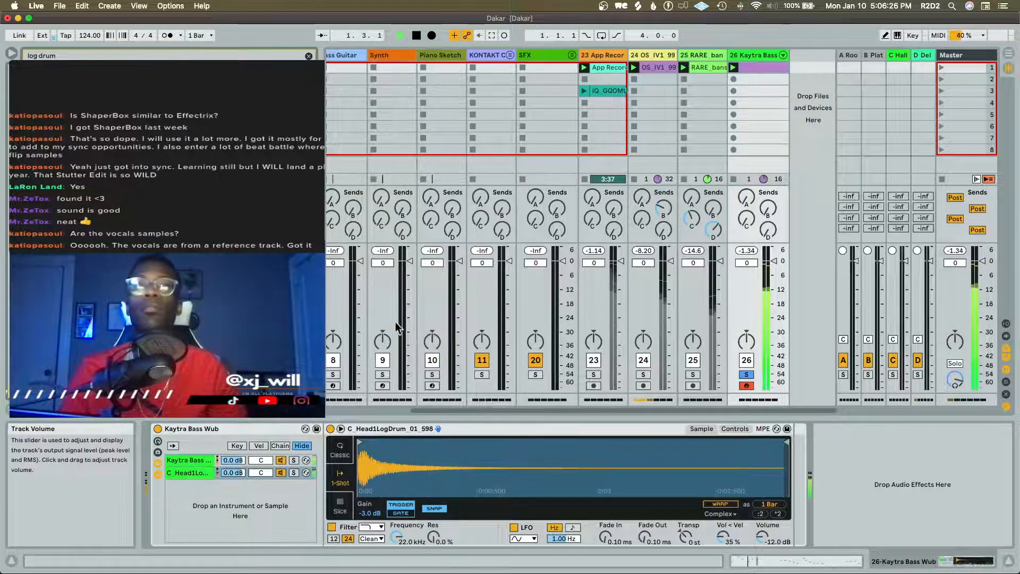
pyautogui.hscroll(-5, 477, 299)
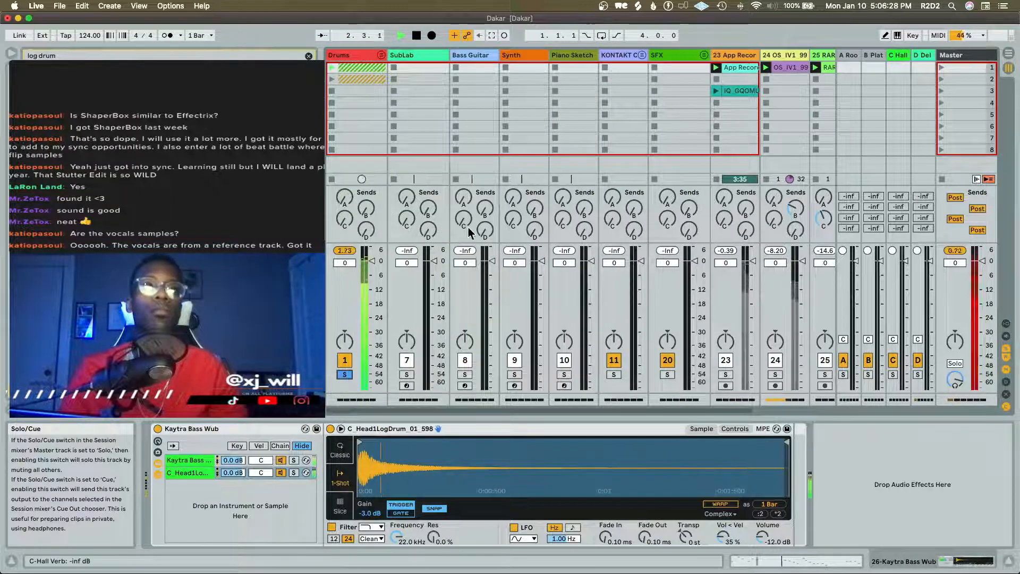
pyautogui.hscroll(5, 470, 231)
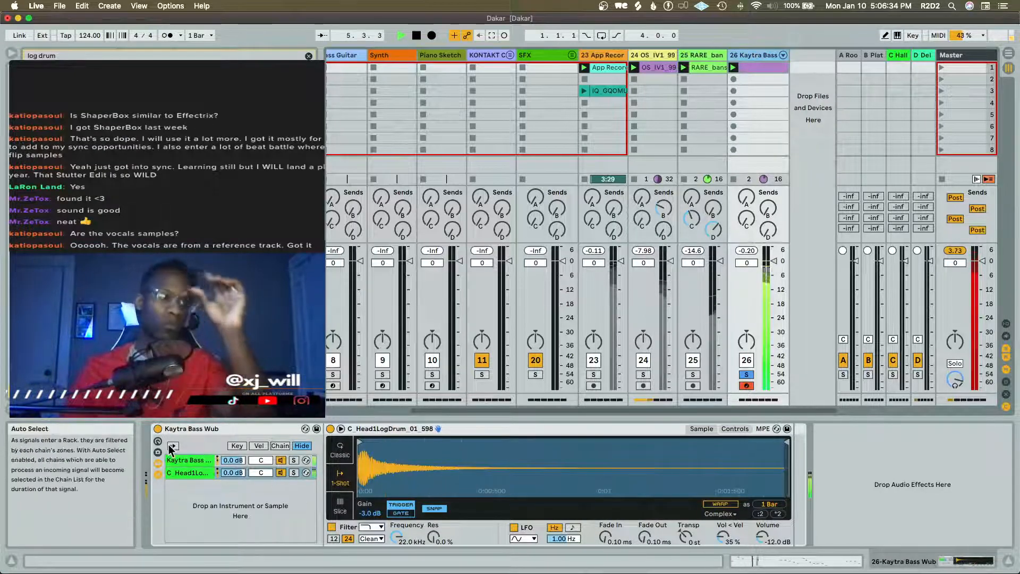
pyautogui.click(186, 462)
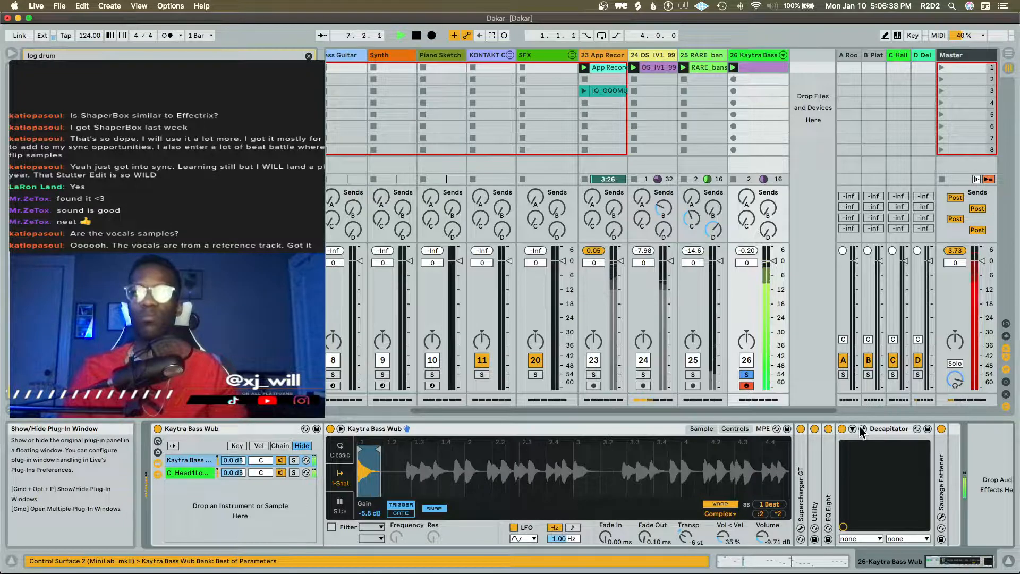
pyautogui.moveTo(232, 472); pyautogui.dragTo(233, 480)
pyautogui.press('space')
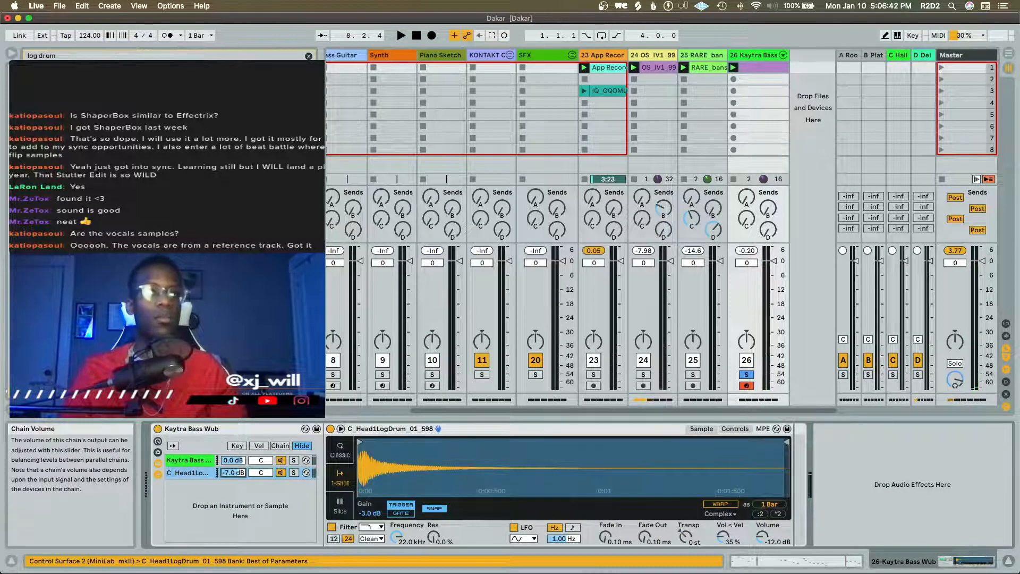
pyautogui.press('space')
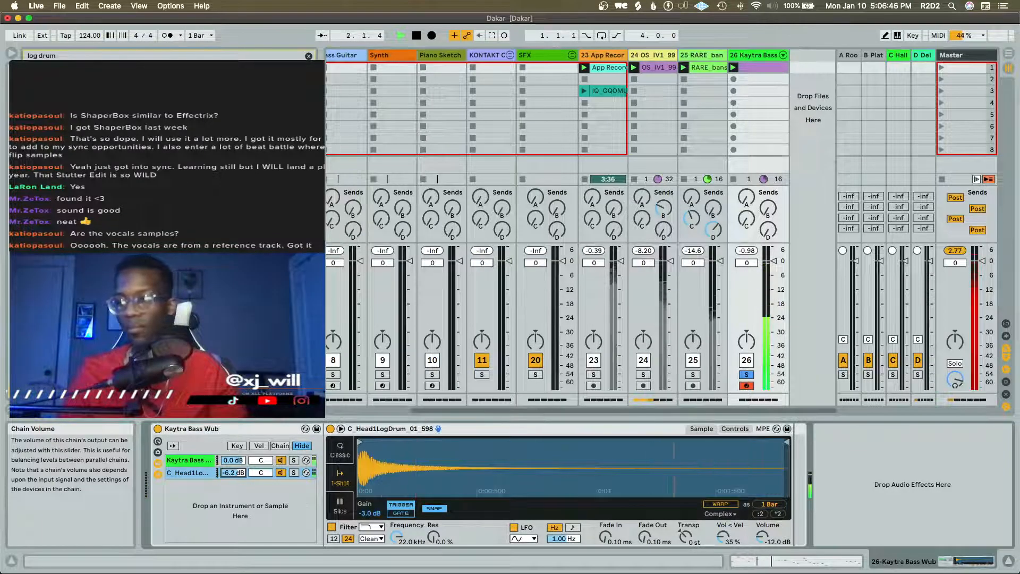
pyautogui.press('space')
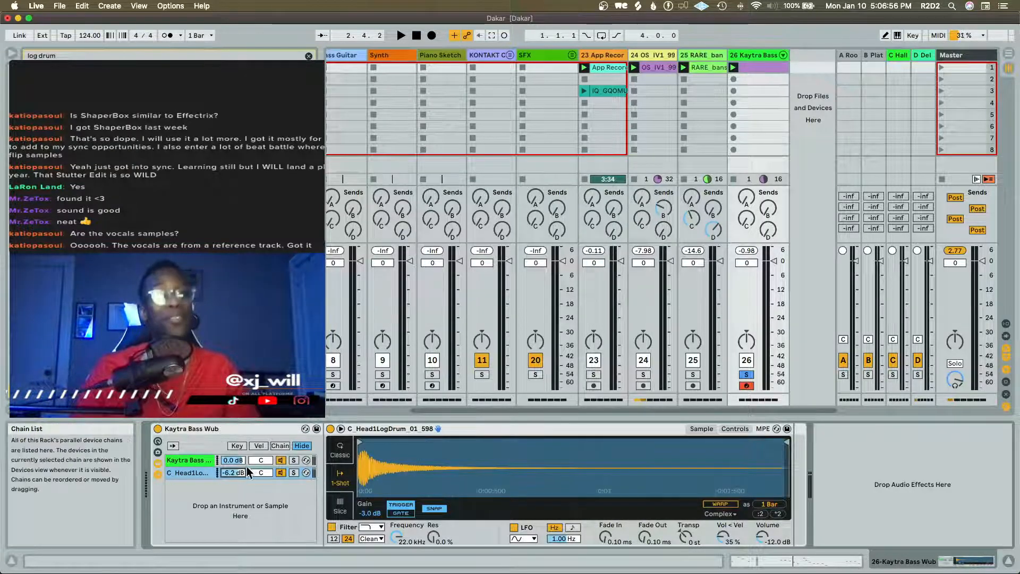
# Set the log drum sample's gain to 0.0 dB and listen to the layered bass with the drums
pyautogui.press('space')
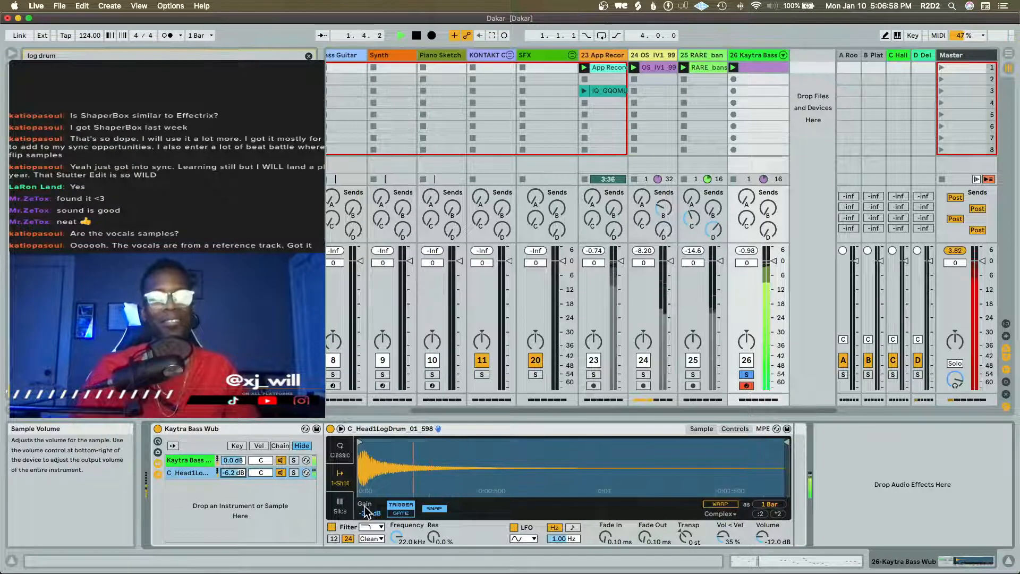
pyautogui.moveTo(370, 512)
pyautogui.mouseDown()
pyautogui.moveTo(370, 531)
pyautogui.moveTo(365, 497)
pyautogui.mouseUp()
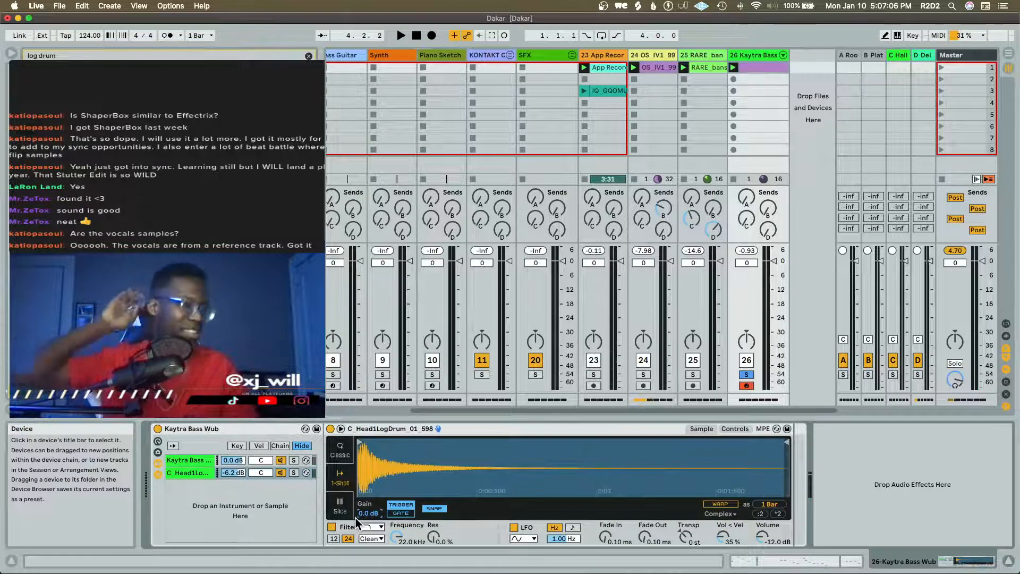
pyautogui.press('space')
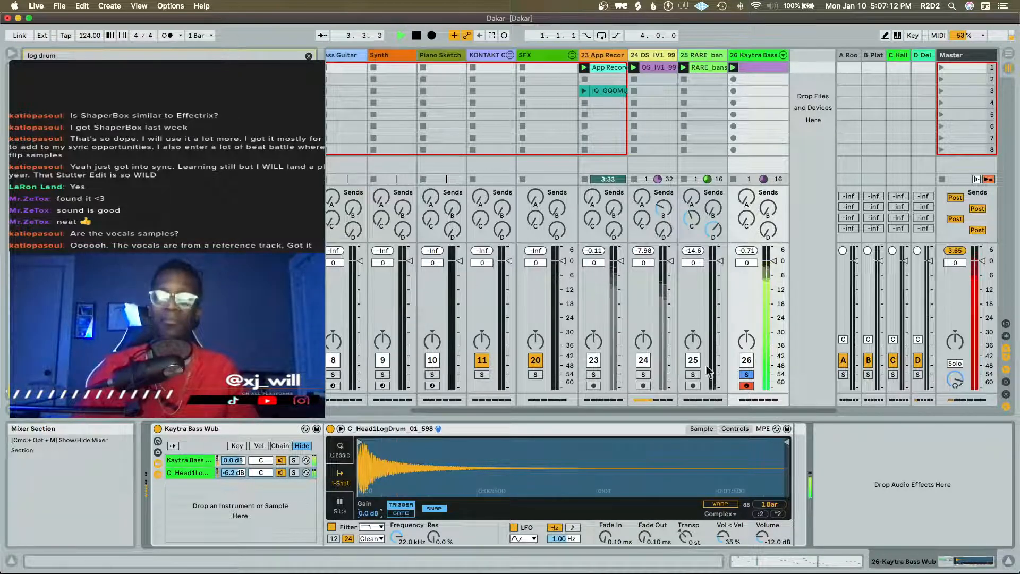
pyautogui.press('space')
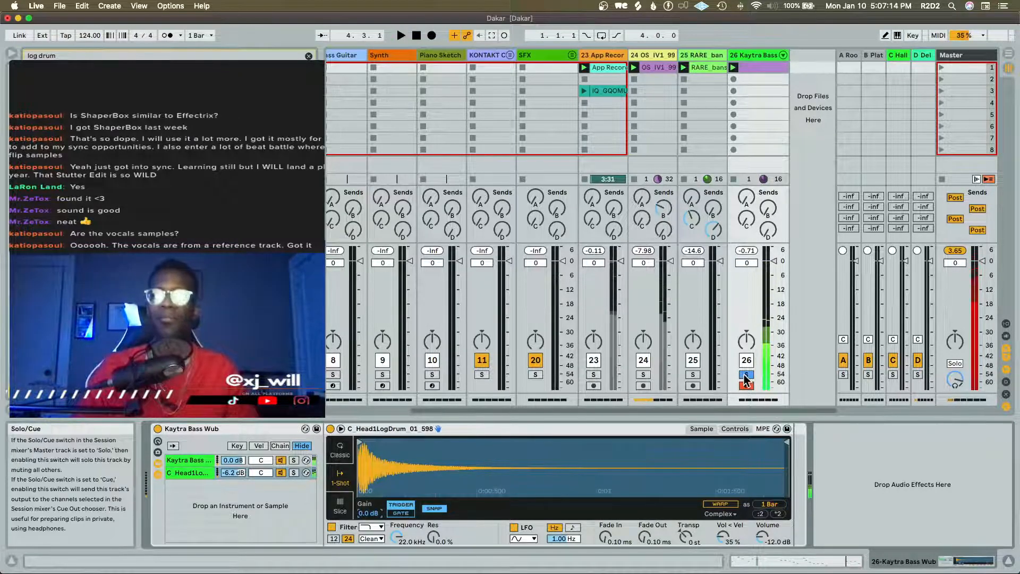
# Take the Drums track and track 26 out of solo, and stop the reference clip on track 23 while playing the mix
pyautogui.hscroll(-5, 477, 373)
pyautogui.click(344, 375)
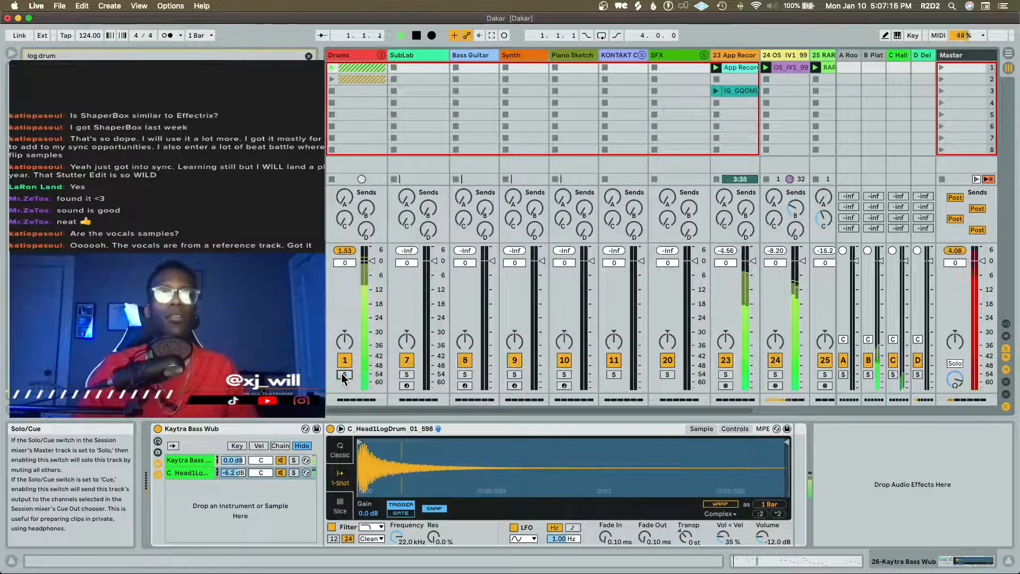
pyautogui.press('space')
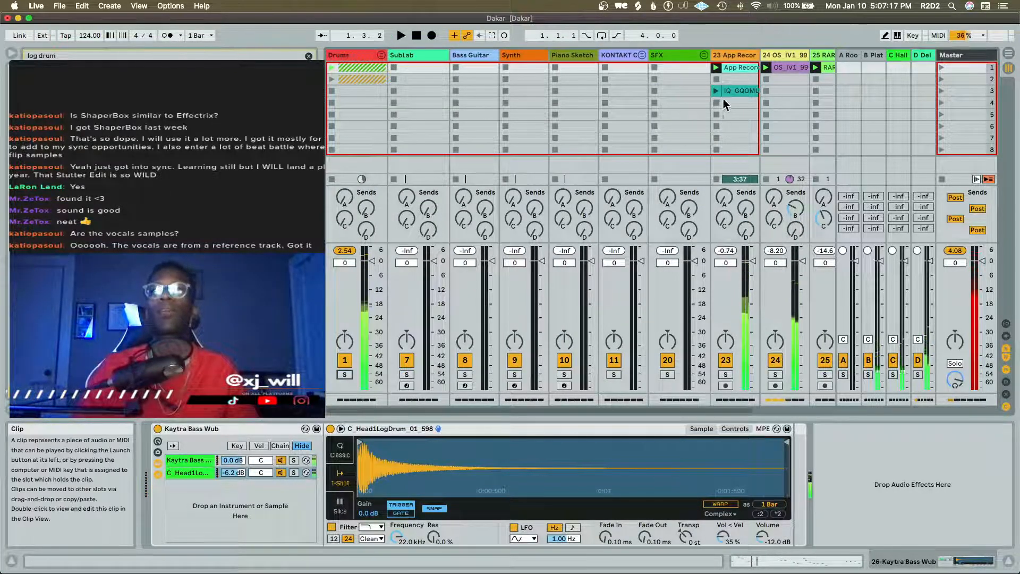
pyautogui.click(717, 125)
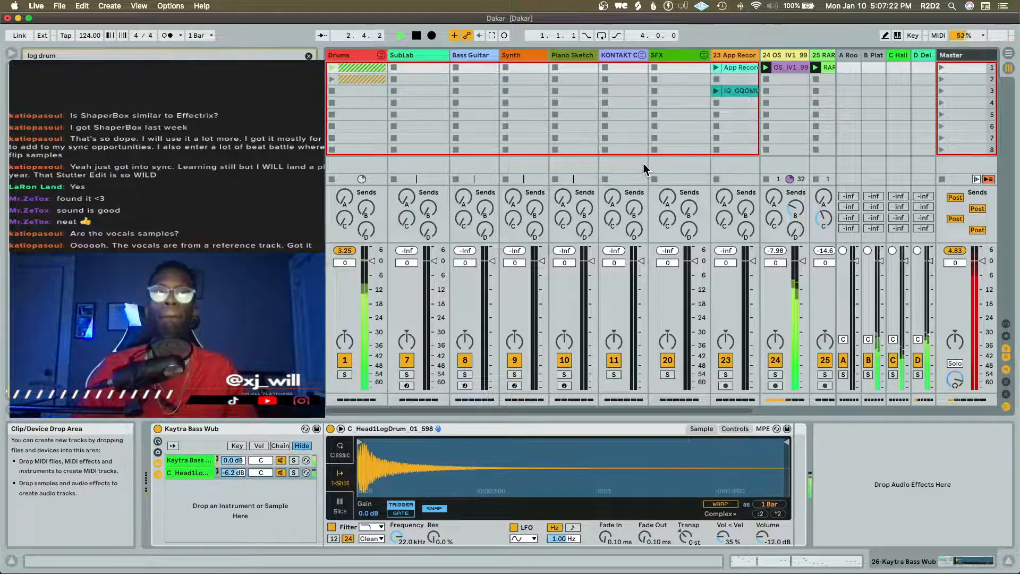
pyautogui.hscroll(5, 643, 169)
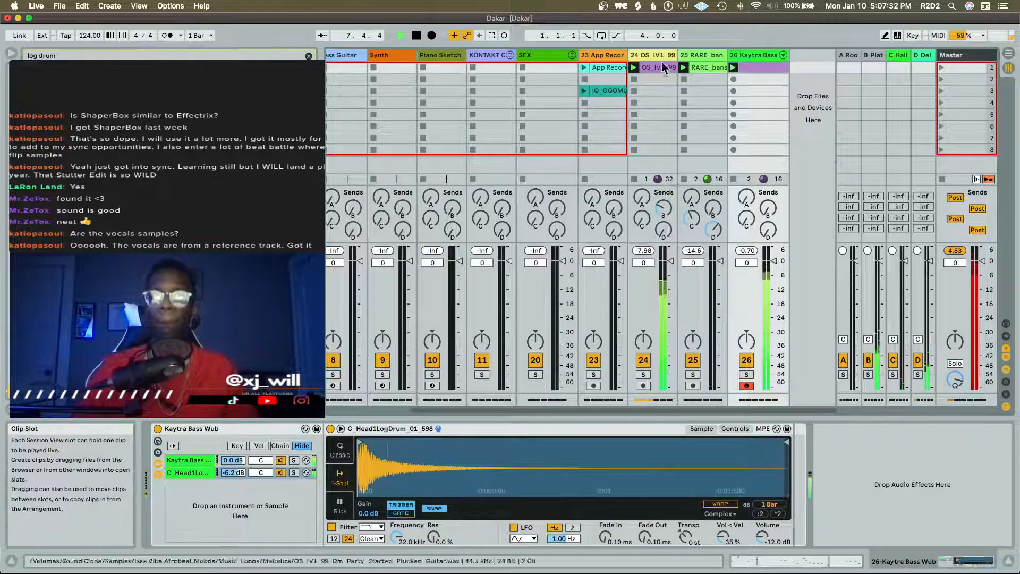
# Open the Decapitator plug-in on guitar track 24 and move its window clear of the track's mixer controls during playback
pyautogui.click(671, 190)
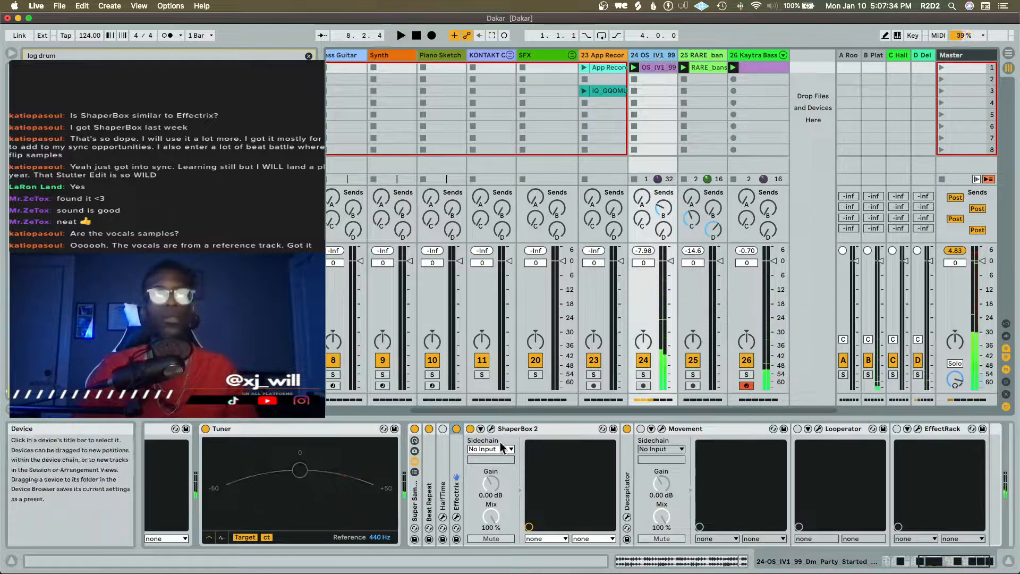
pyautogui.click(627, 517)
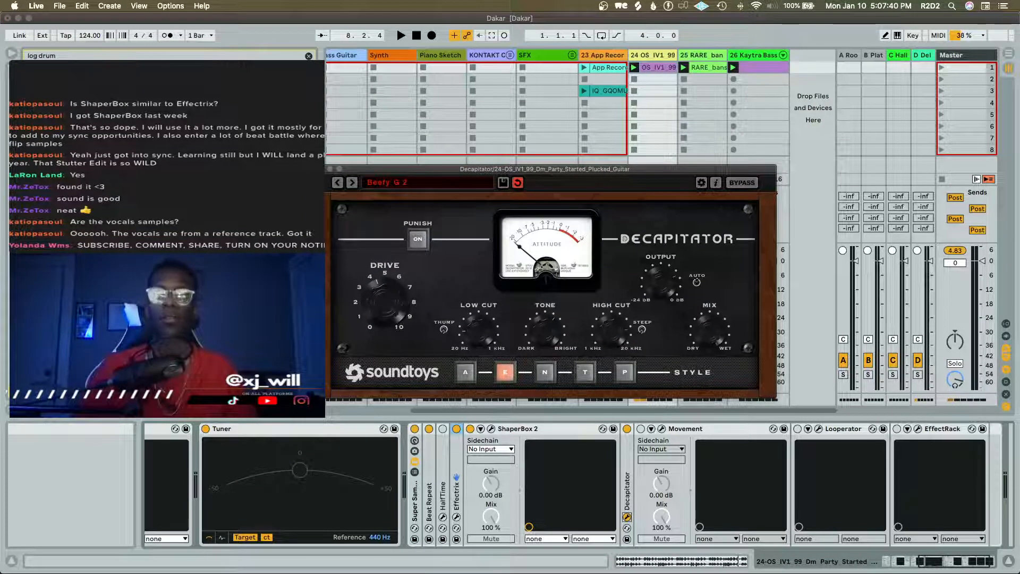
pyautogui.hscroll(3, 668, 494)
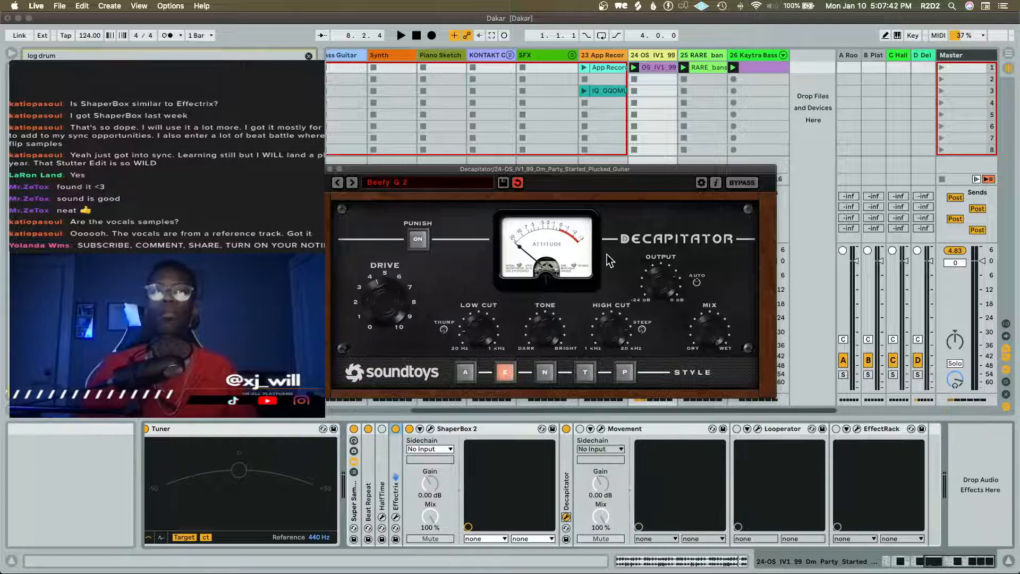
pyautogui.press('space')
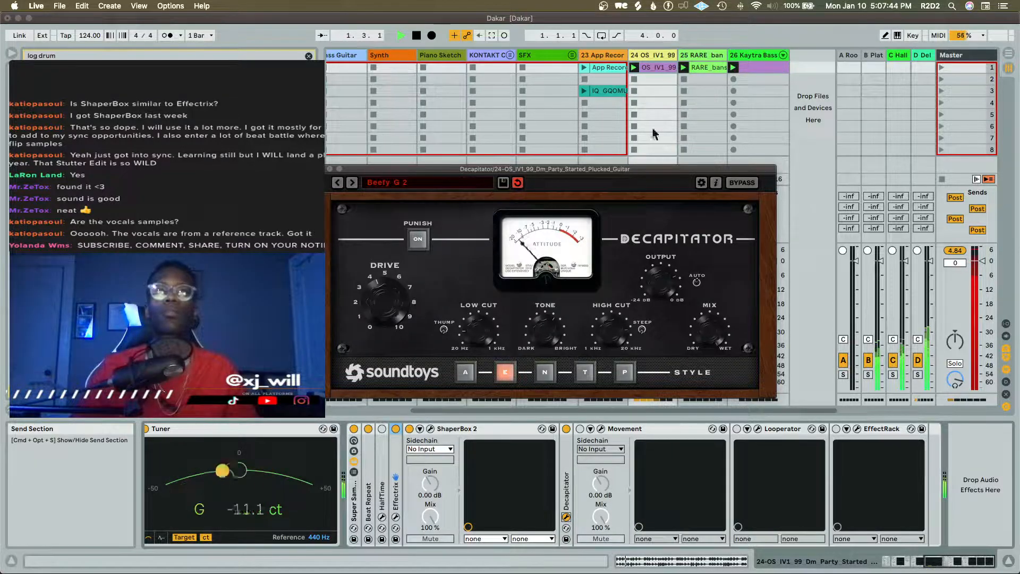
pyautogui.moveTo(670, 170); pyautogui.dragTo(499, 87)
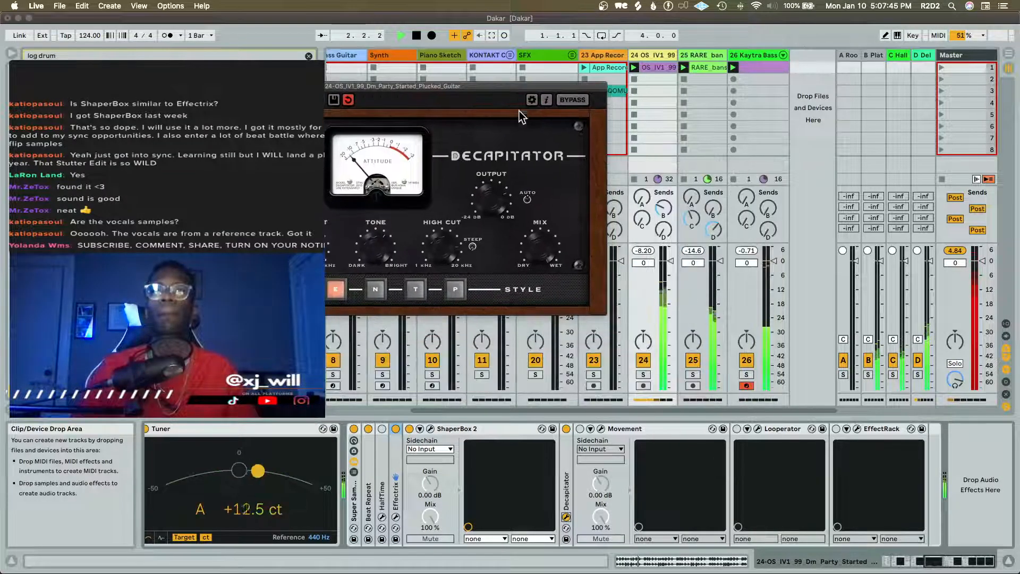
# Solo track 24 to hear the guitar through Decapitator, then close the plug-in window and take the track out of solo
pyautogui.click(642, 374)
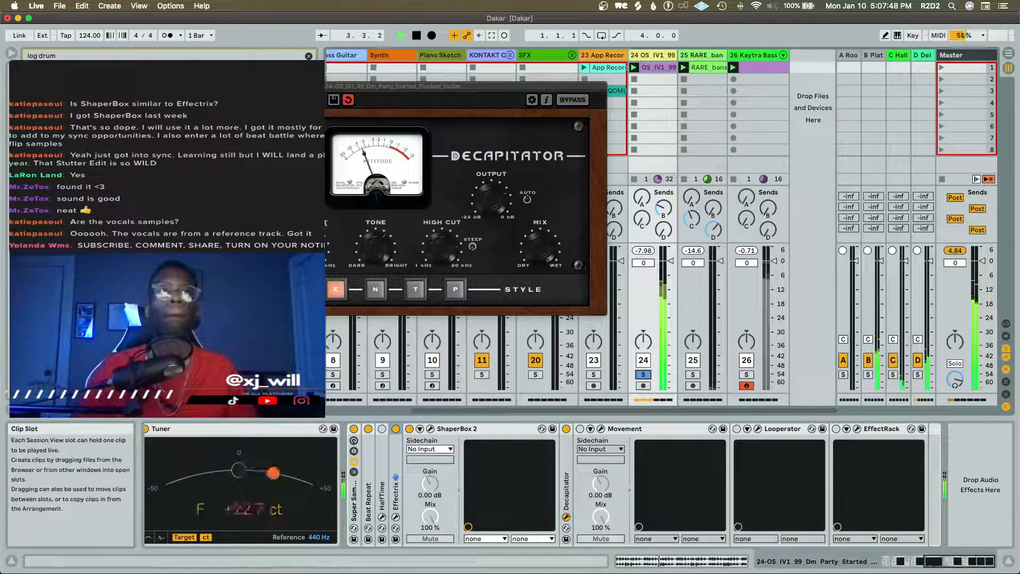
pyautogui.click(258, 196)
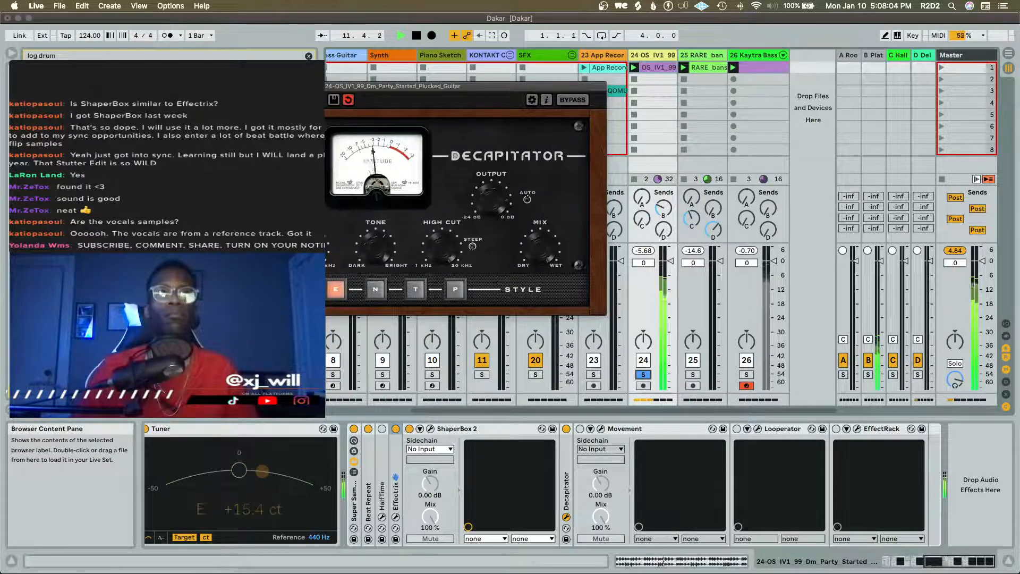
pyautogui.click(155, 86)
pyautogui.click(645, 374)
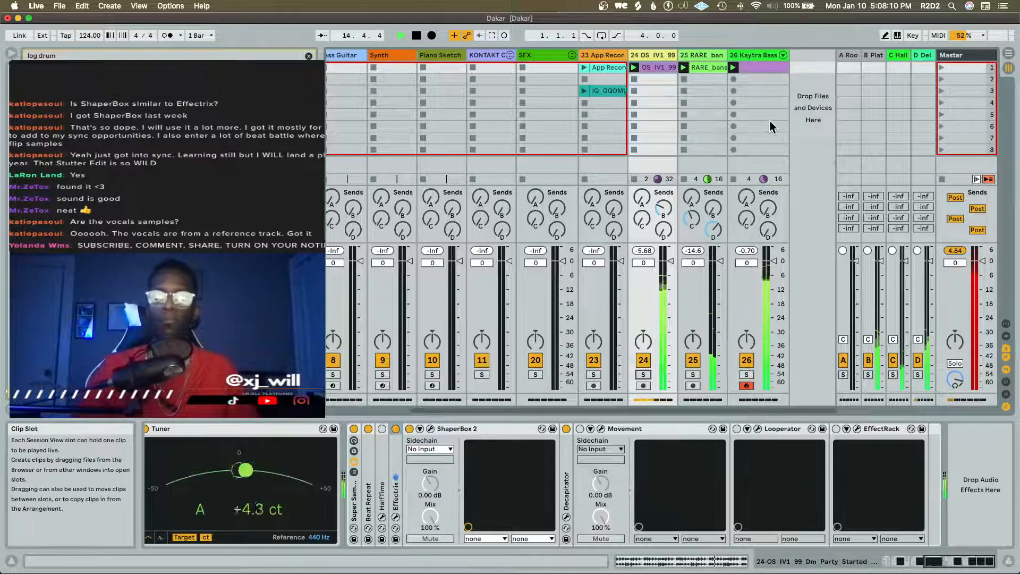
# Look over the track levels from the Drums to track 26 while the mix plays, and stop playback
pyautogui.hscroll(-5, 769, 120)
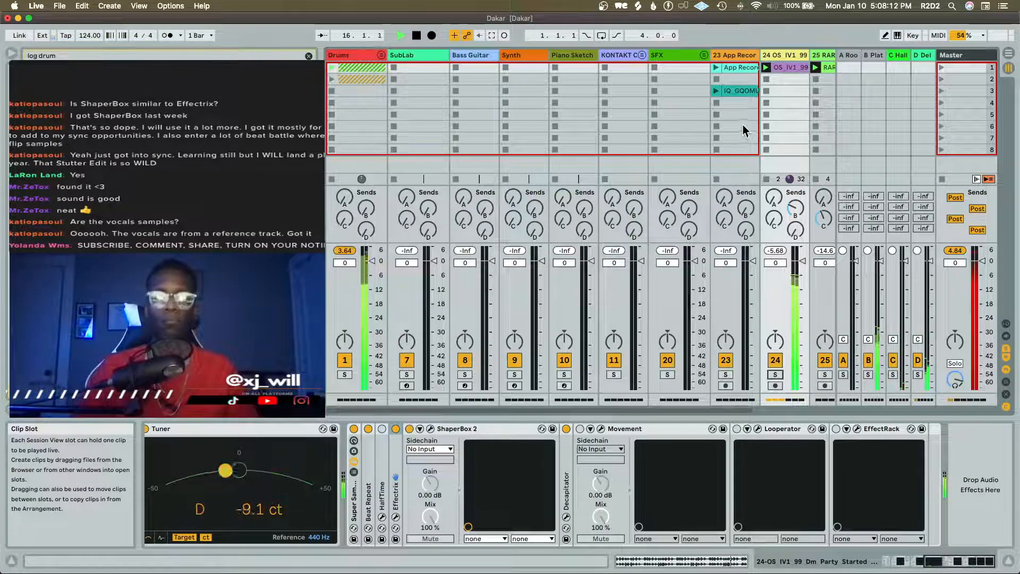
pyautogui.hscroll(4, 721, 115)
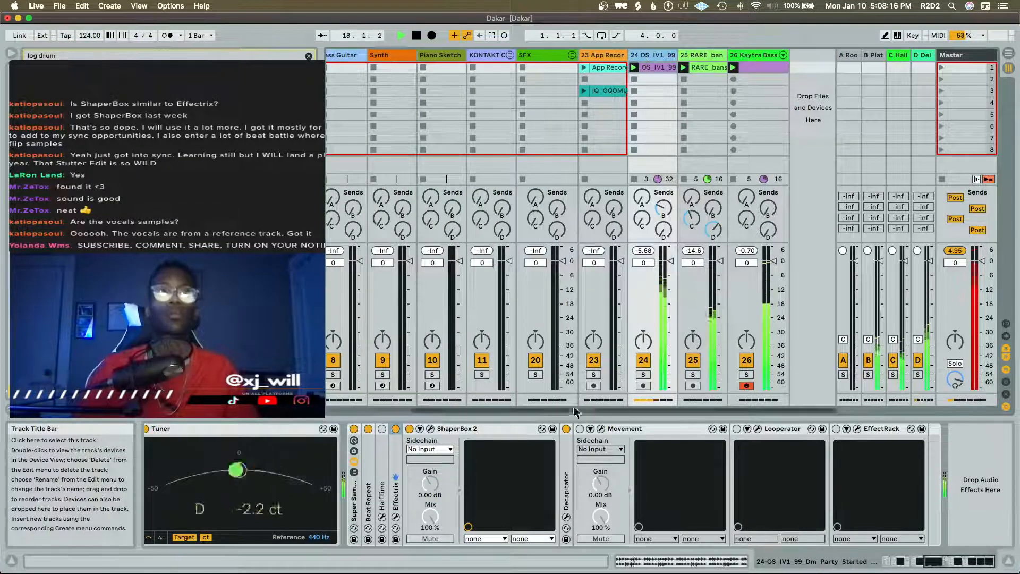
pyautogui.press('space')
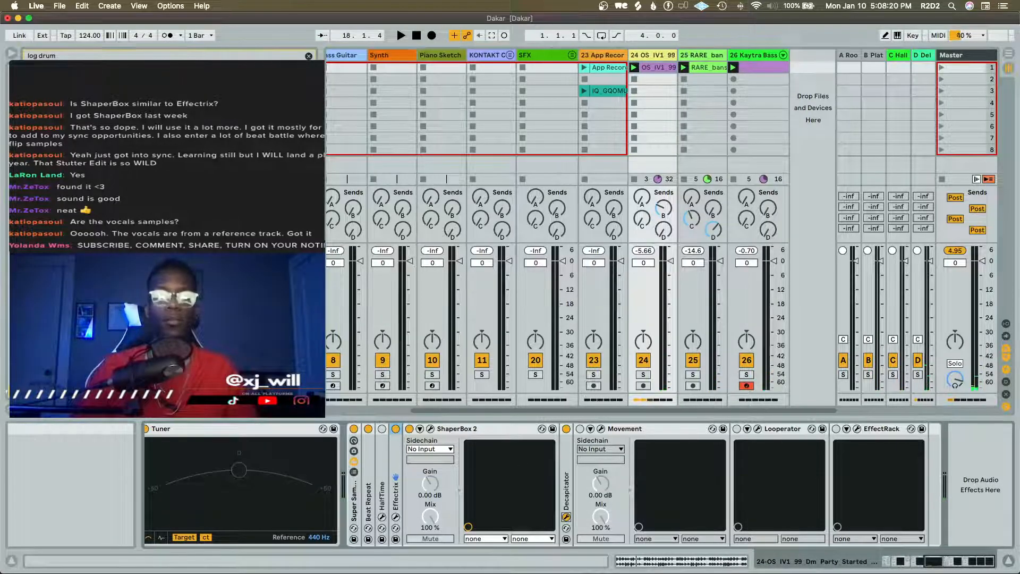
# Open Decapitator on guitar track 24 while replaying the mix, and close its window before stopping playback
pyautogui.click(567, 517)
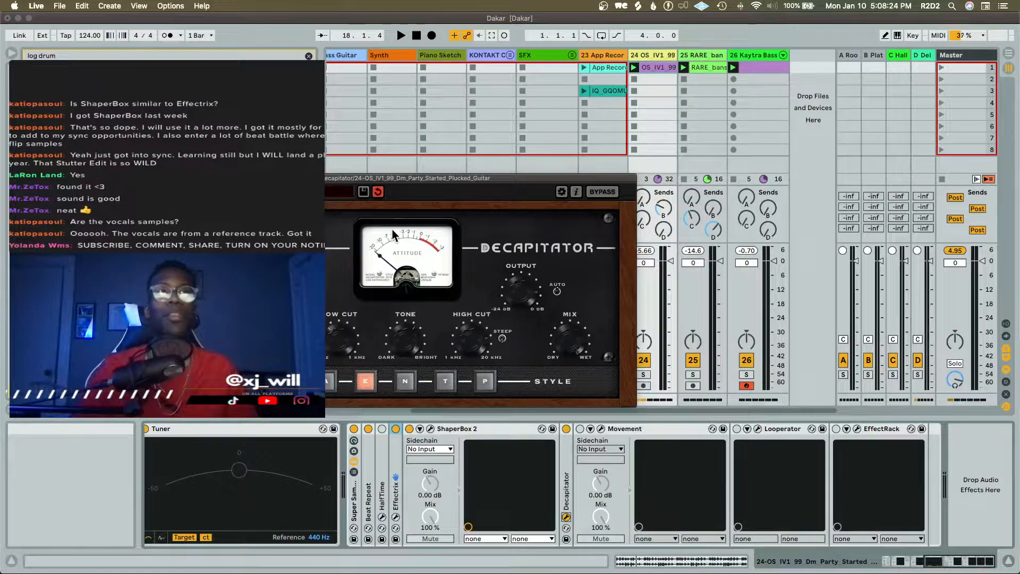
pyautogui.press('space')
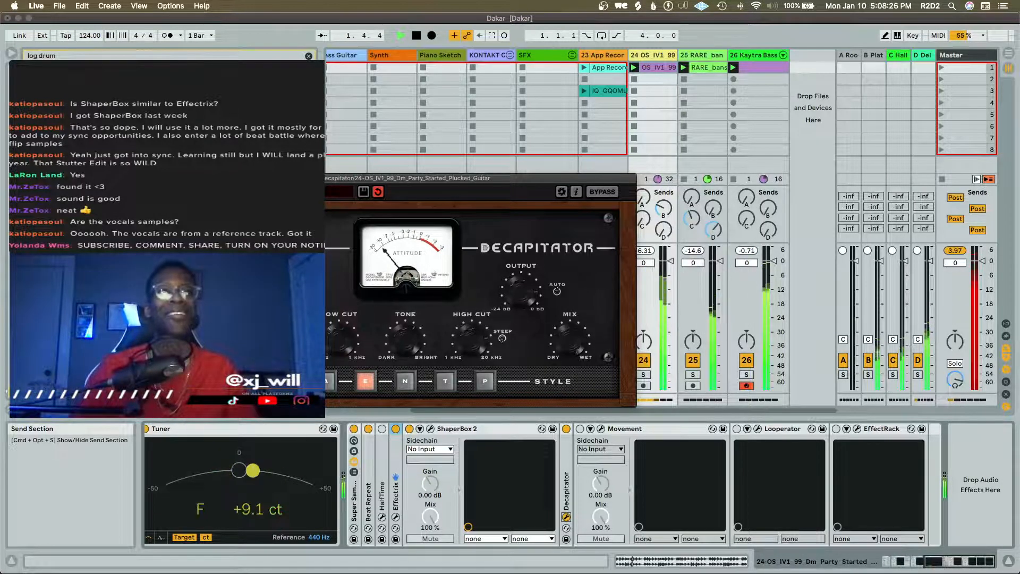
pyautogui.click(182, 178)
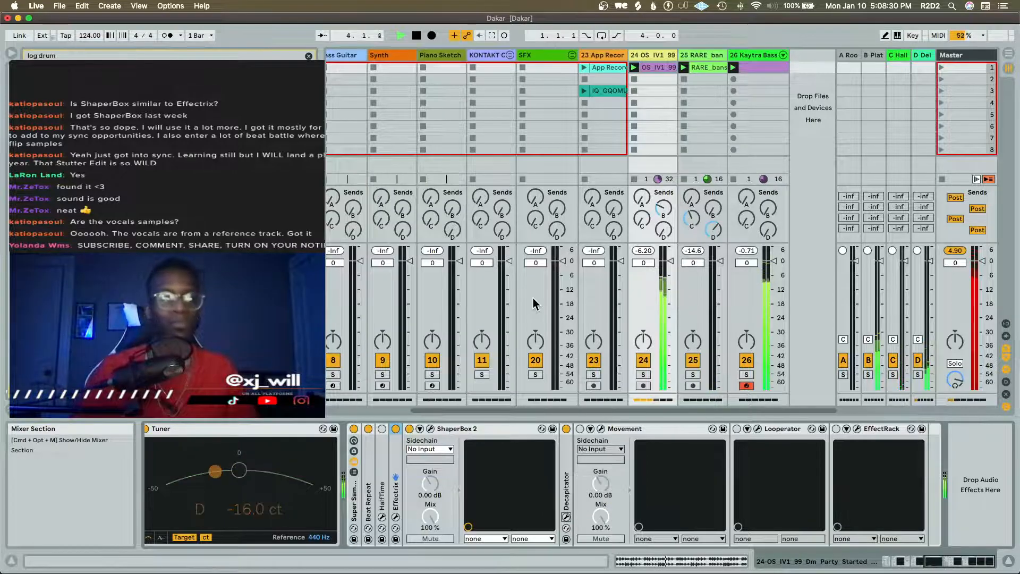
pyautogui.press('space')
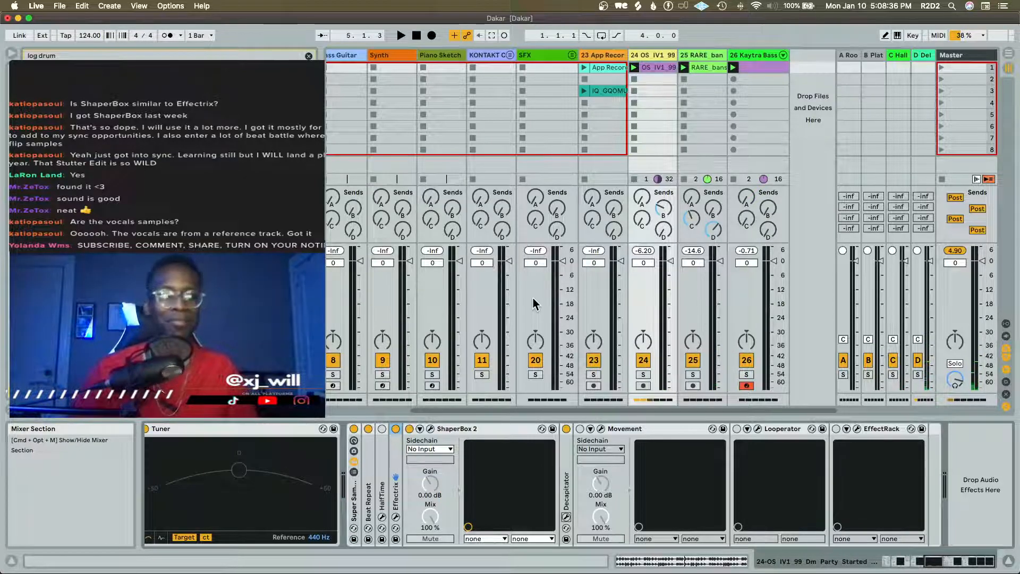
# Replay the mix from the start, checking the drum, guitar, bansuri and bass levels across the mixer, and stop playback
pyautogui.press('space')
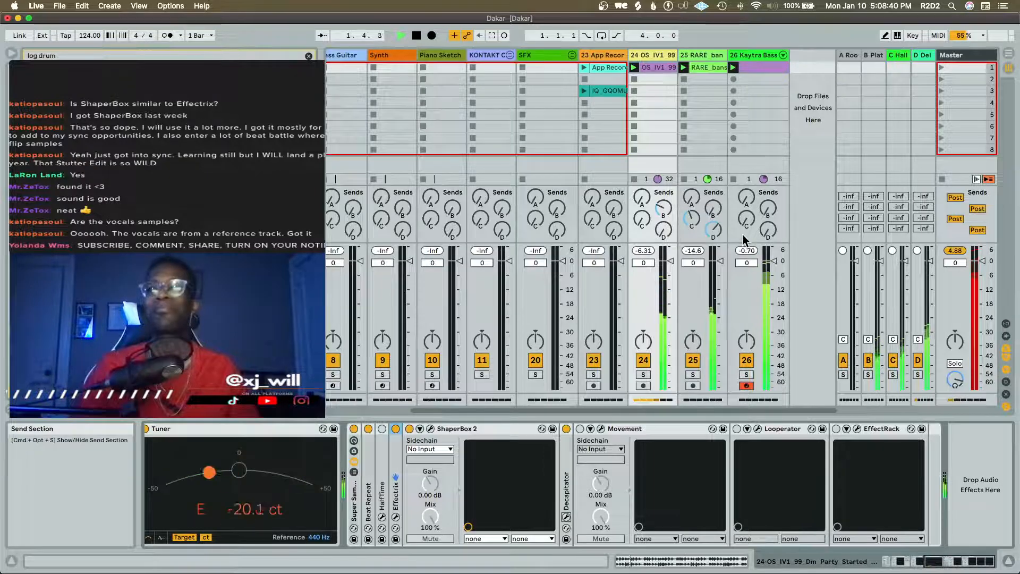
pyautogui.hscroll(-5, 685, 219)
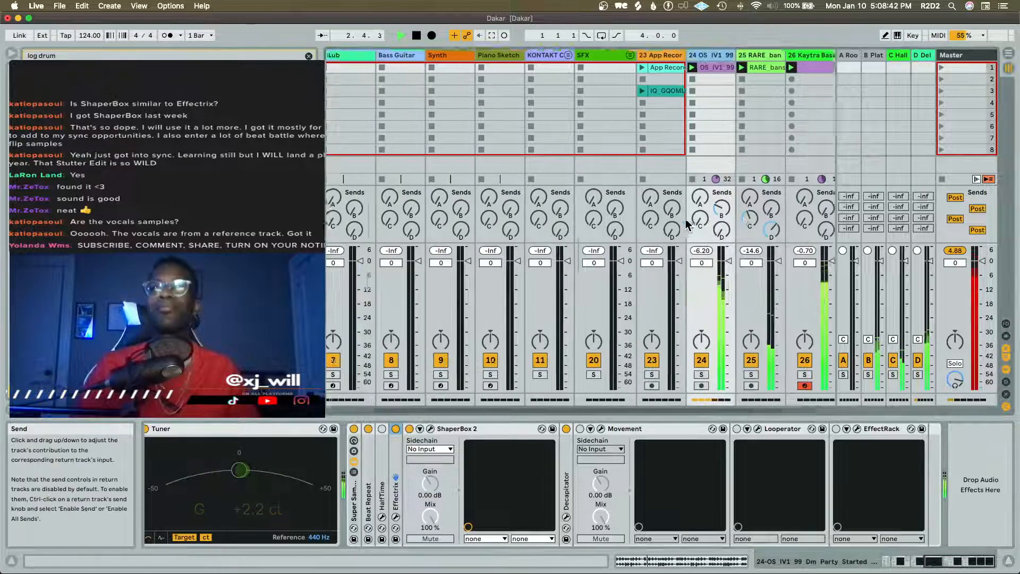
pyautogui.hscroll(5, 685, 218)
pyautogui.hscroll(-5, 685, 218)
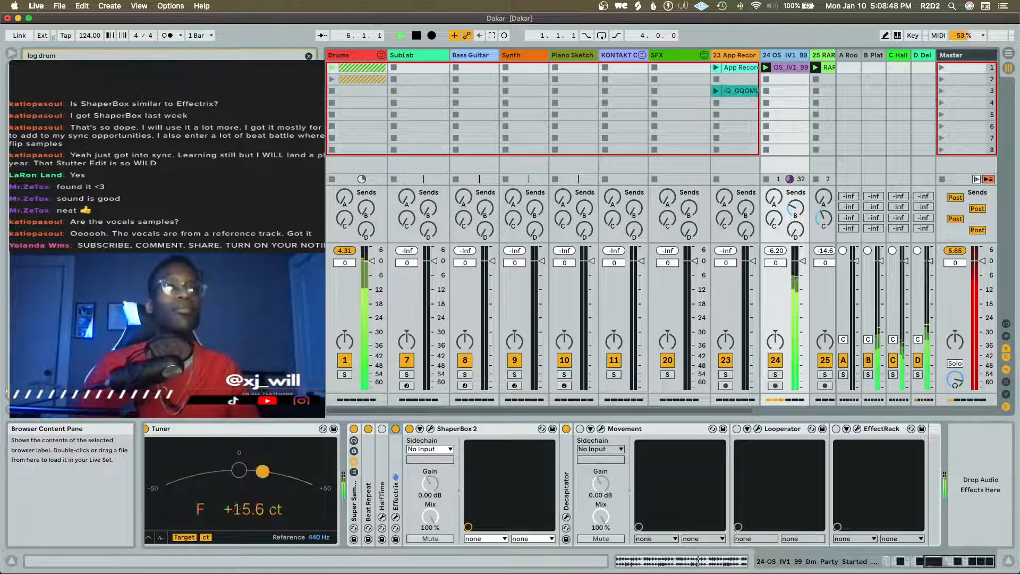
pyautogui.press('space')
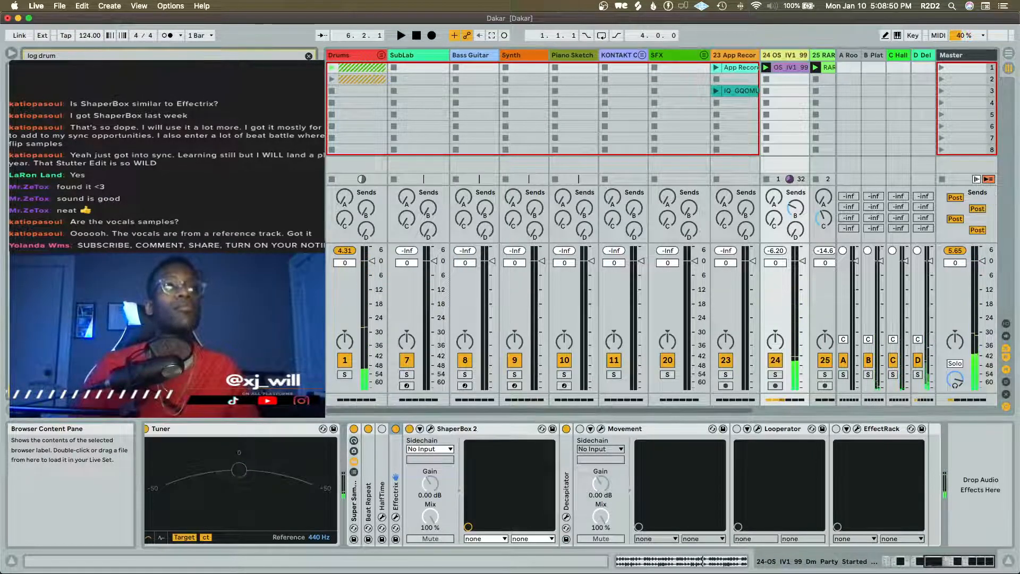